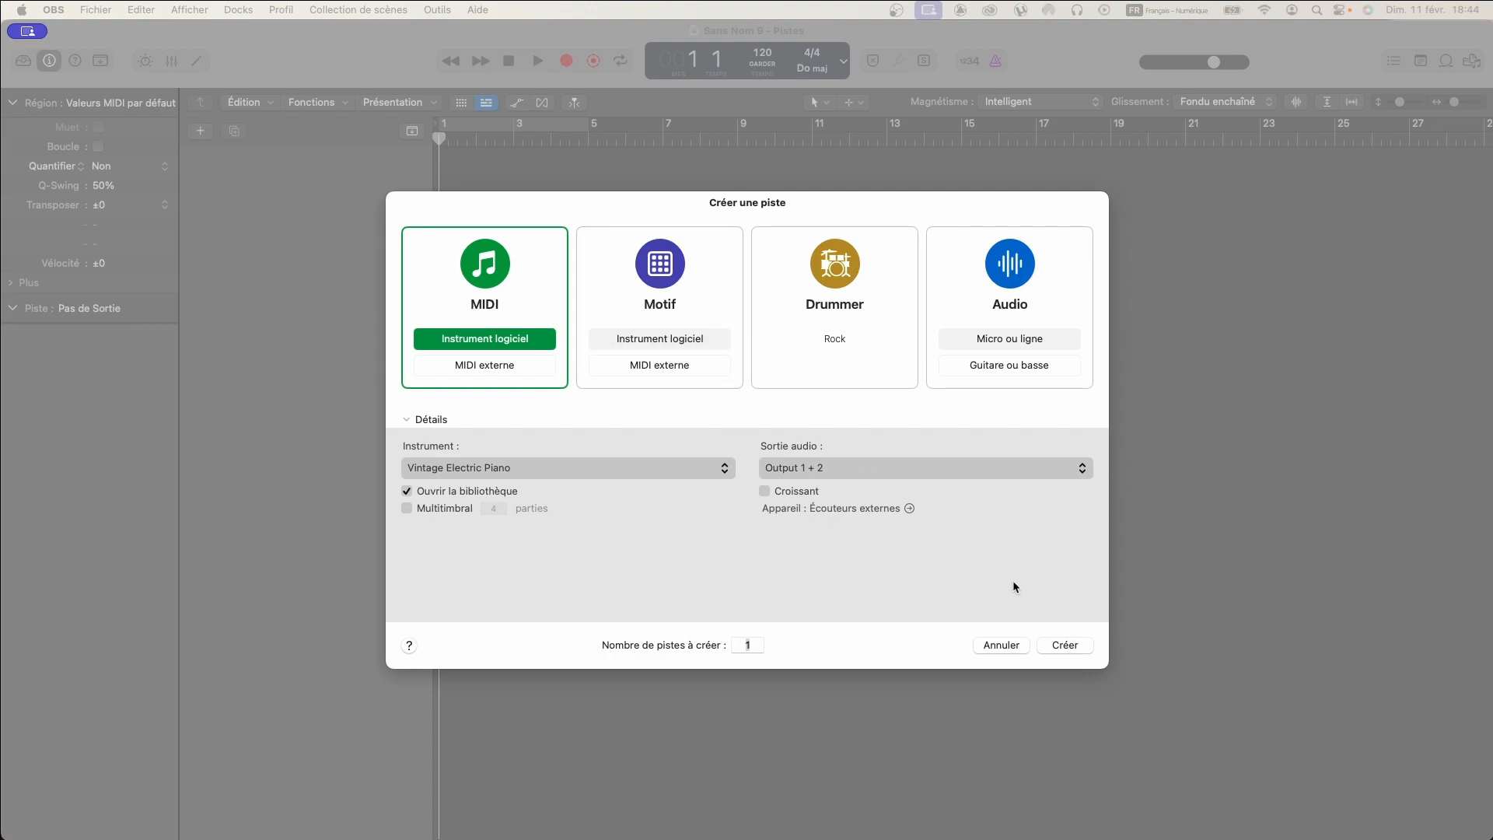
- Create one MIDI software instrument track using Vintage Electric Piano and switch the transport display to the Personnaliser layout
click(1067, 644)
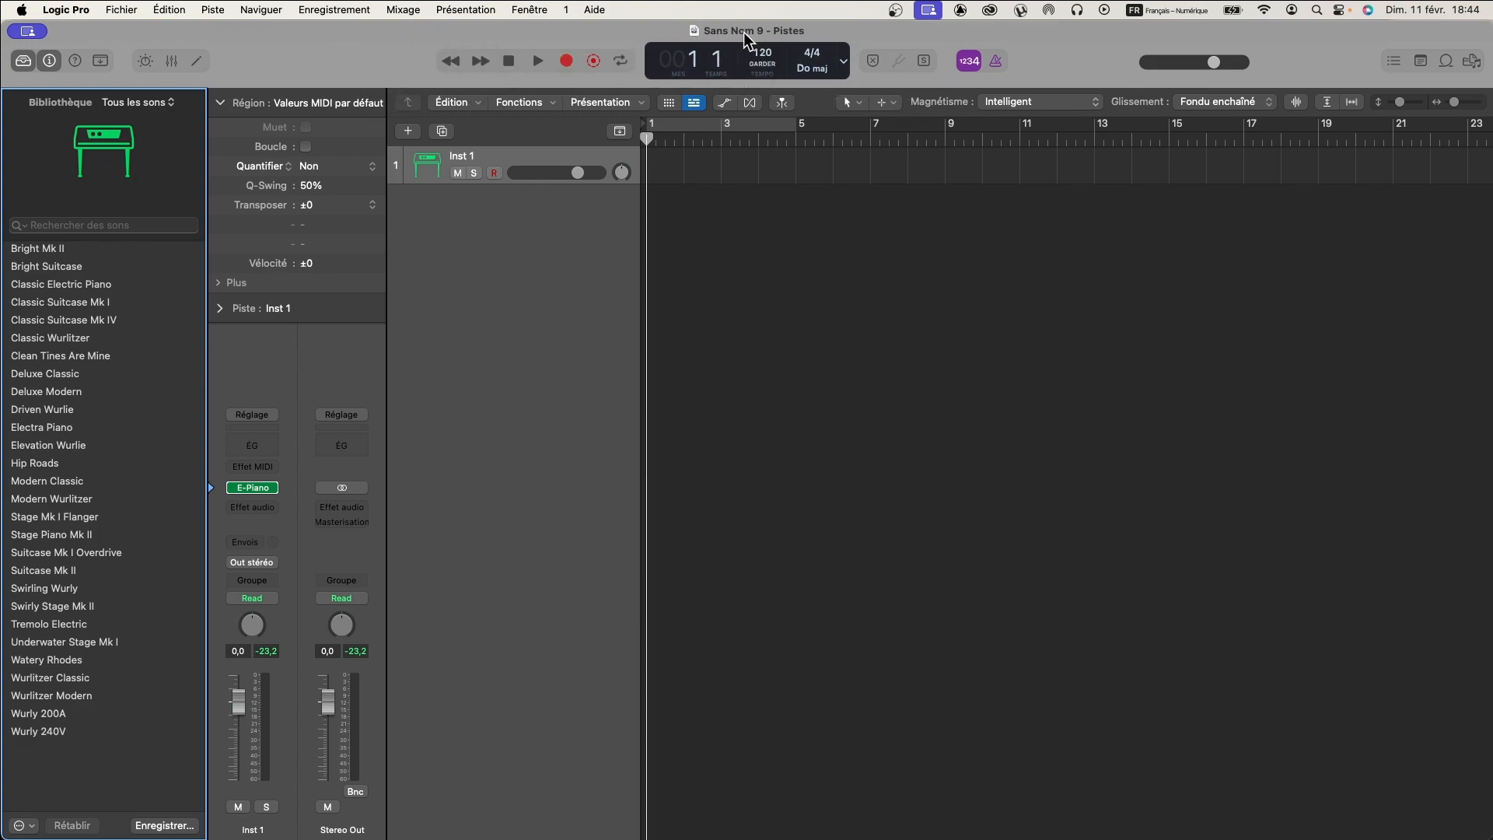
click(844, 65)
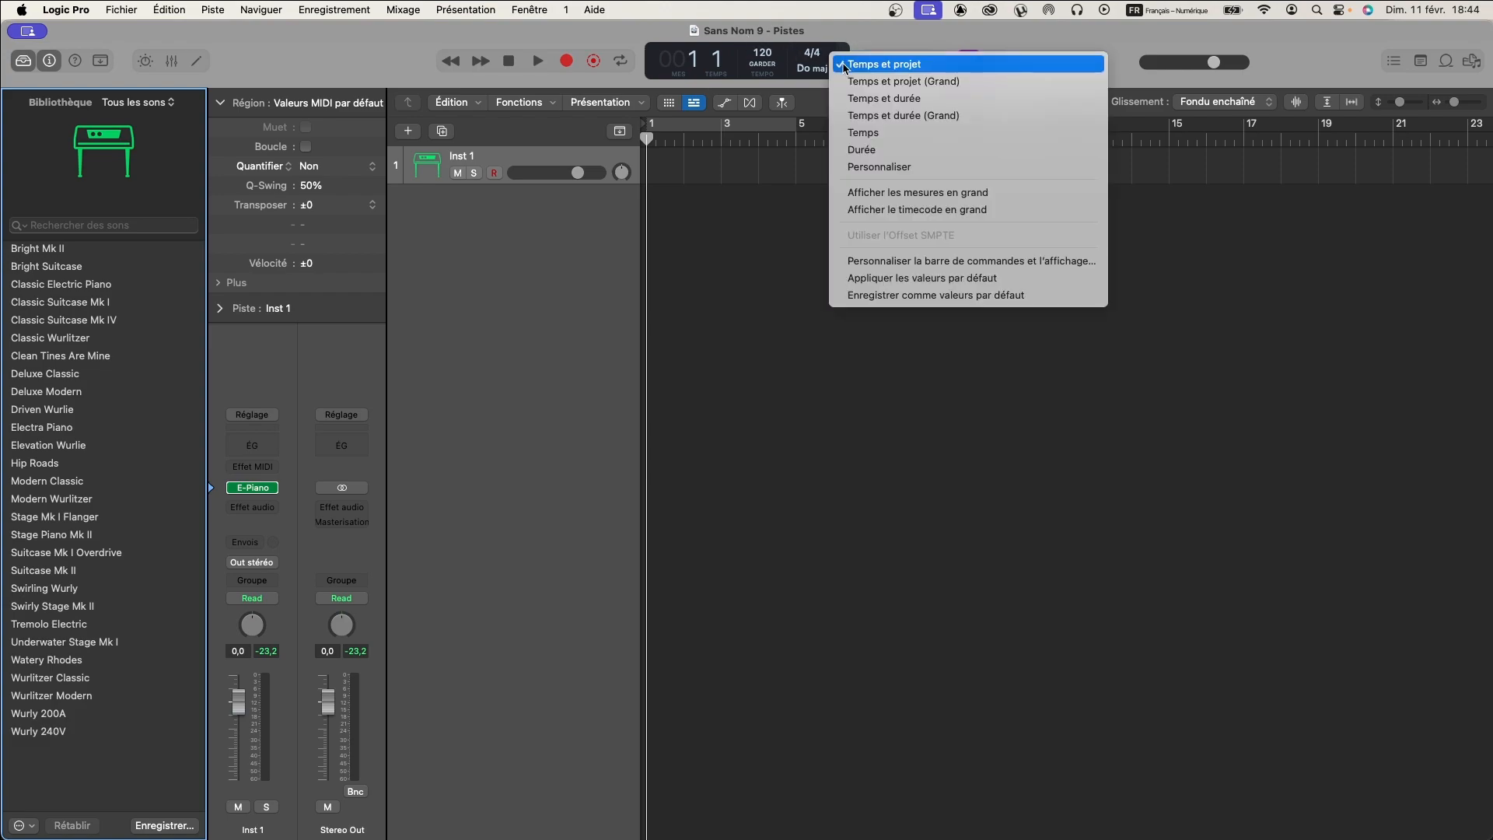
click(887, 167)
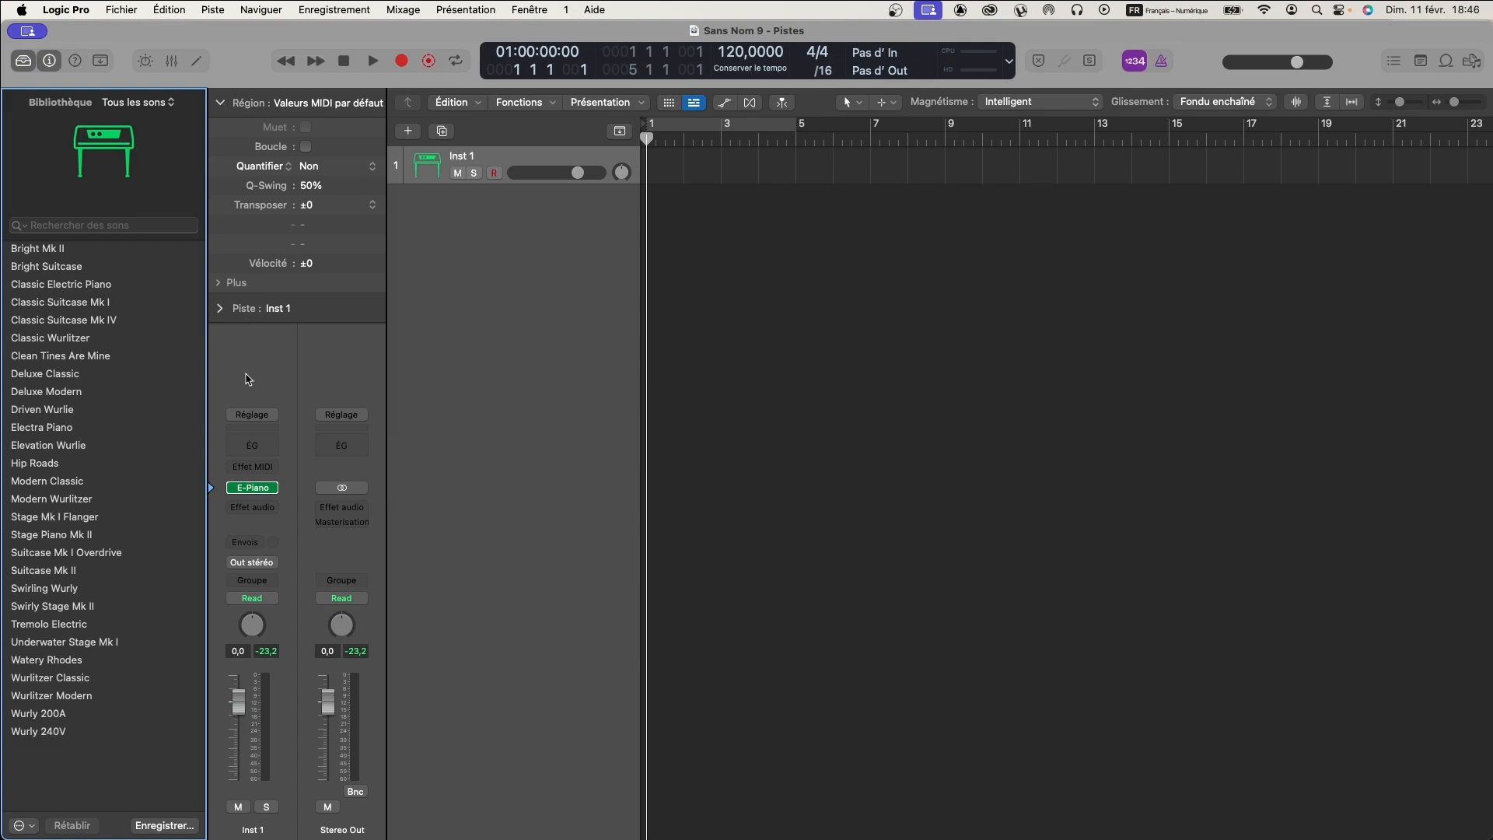
- Load the Piccolo patch from the Orchestral Woodwinds library onto the first track
click(219, 417)
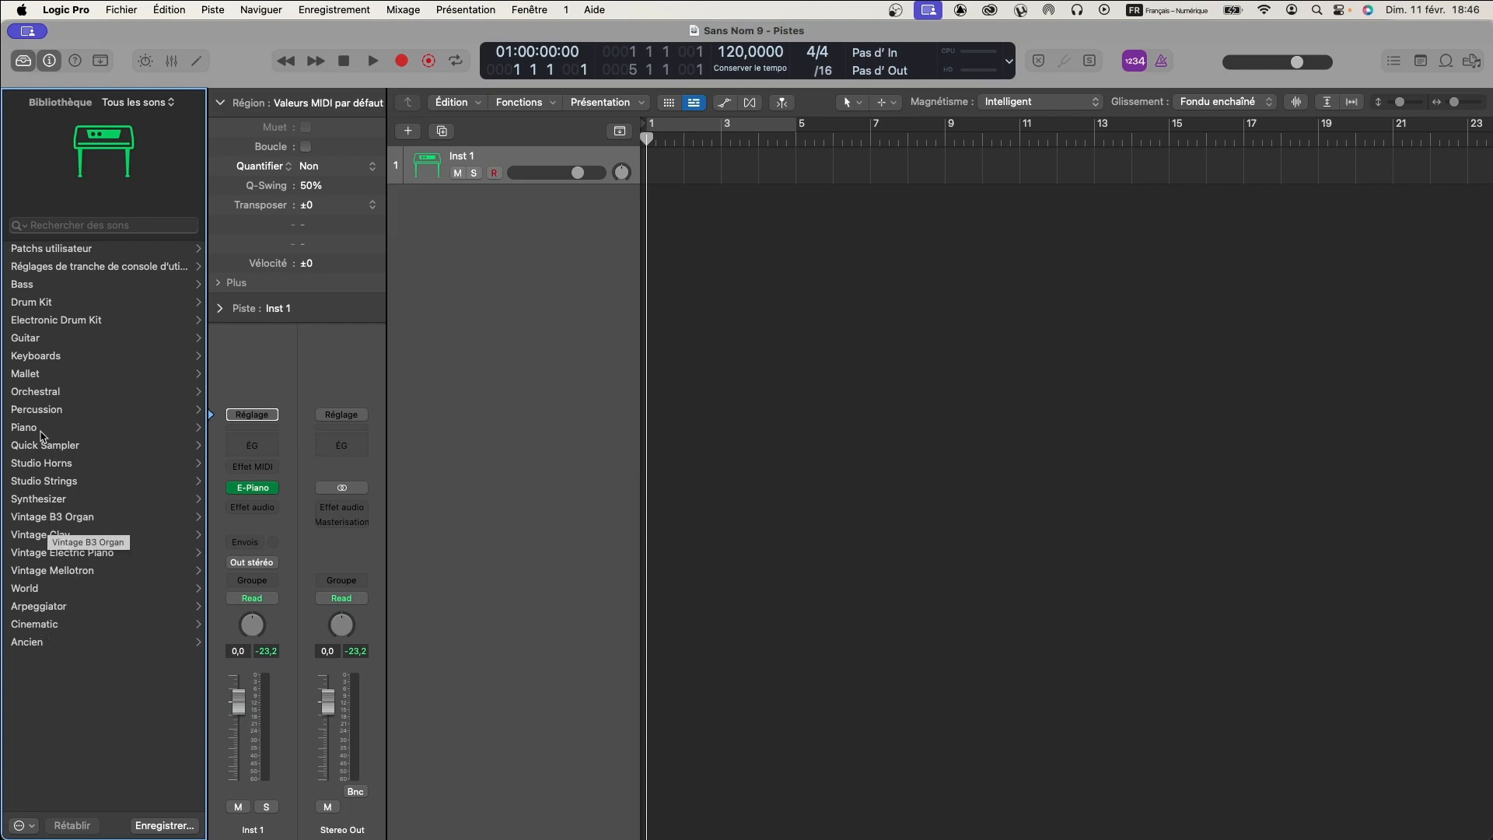
click(39, 394)
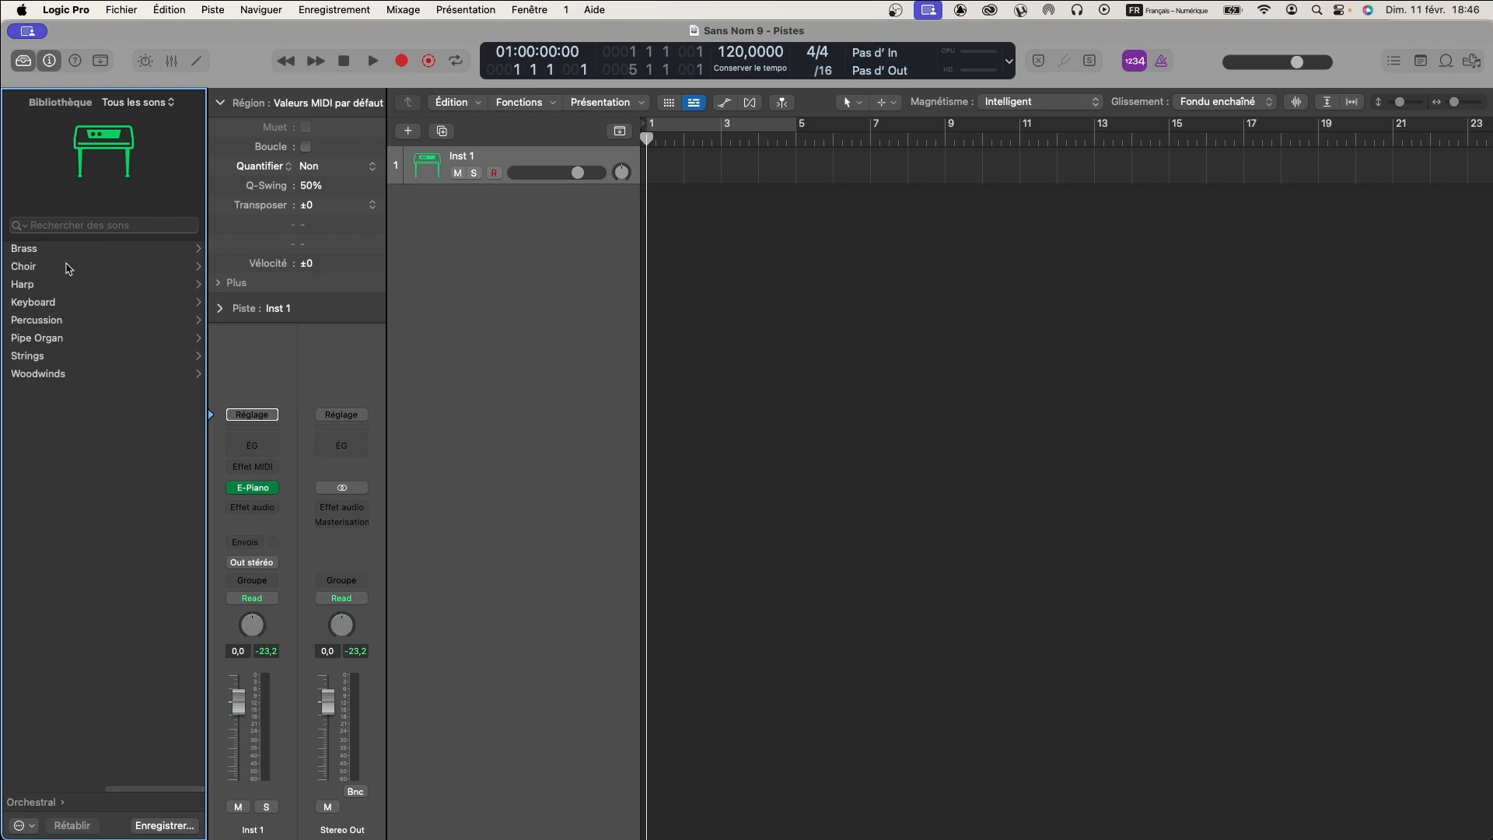
click(45, 375)
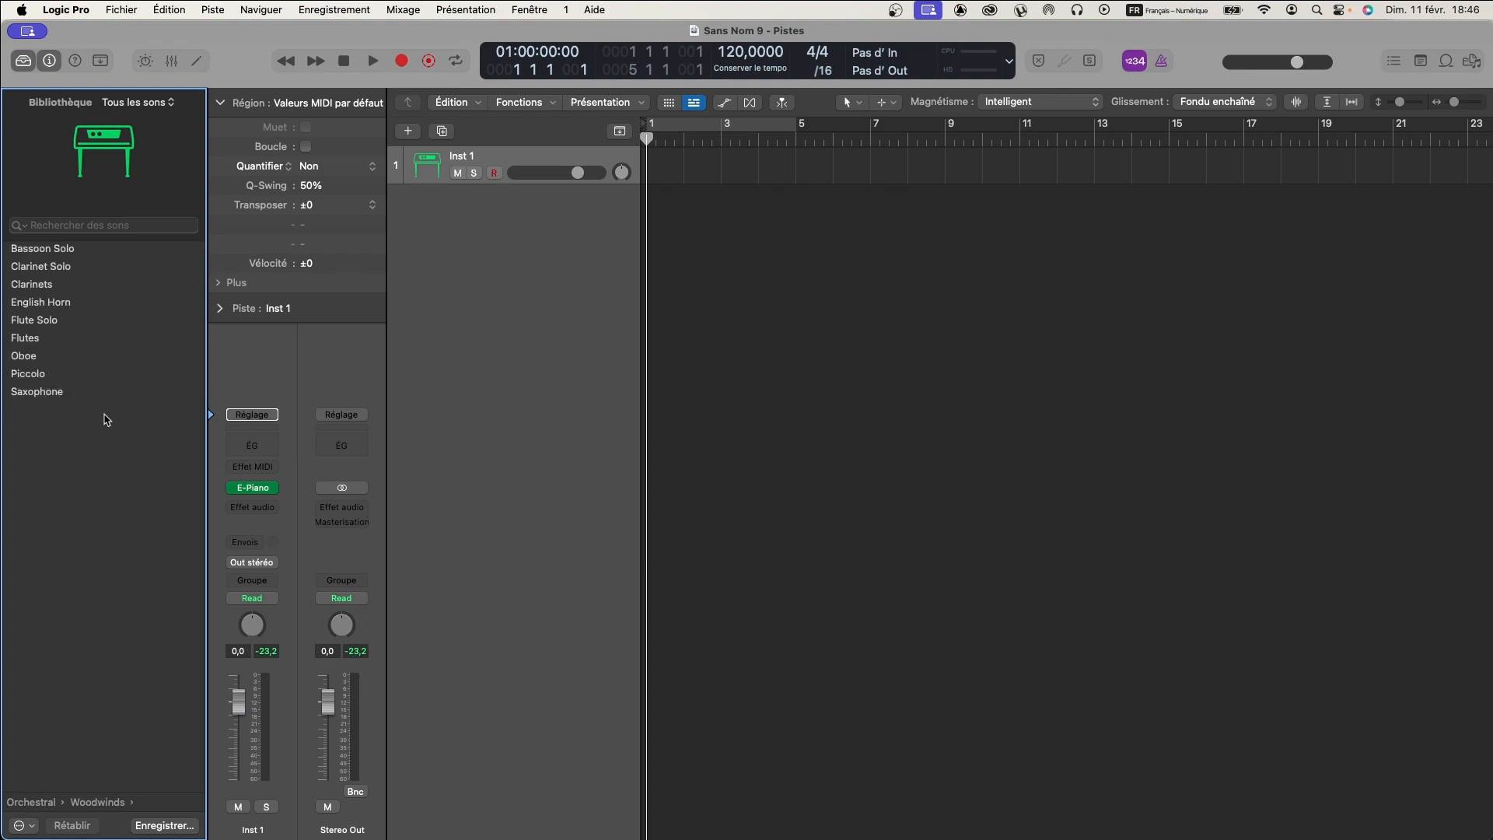
click(23, 379)
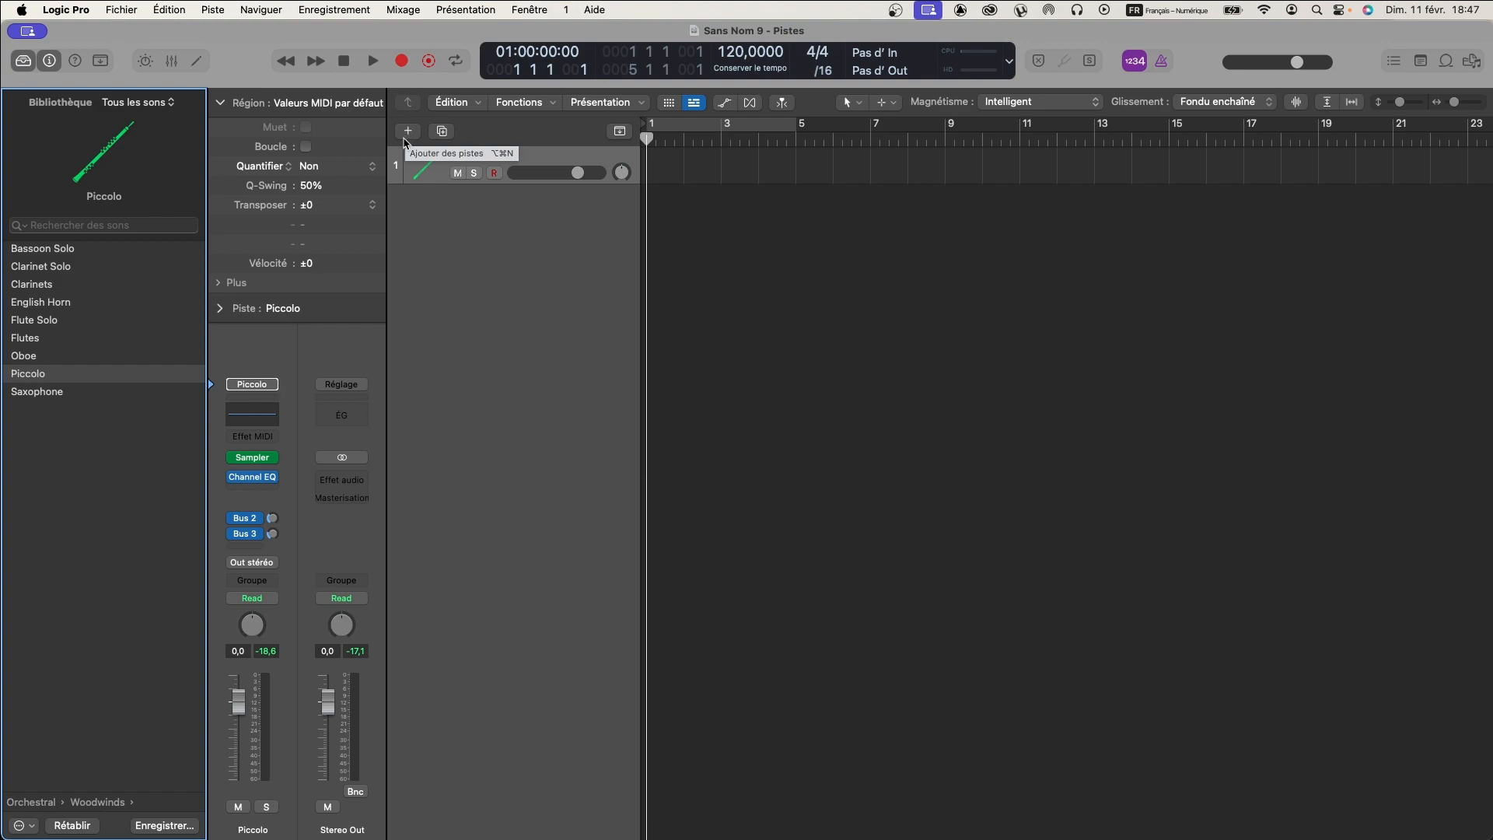
- Add a second instrument track and load the Flute Solo patch from the Orchestral Woodwinds library
double_click(438, 203)
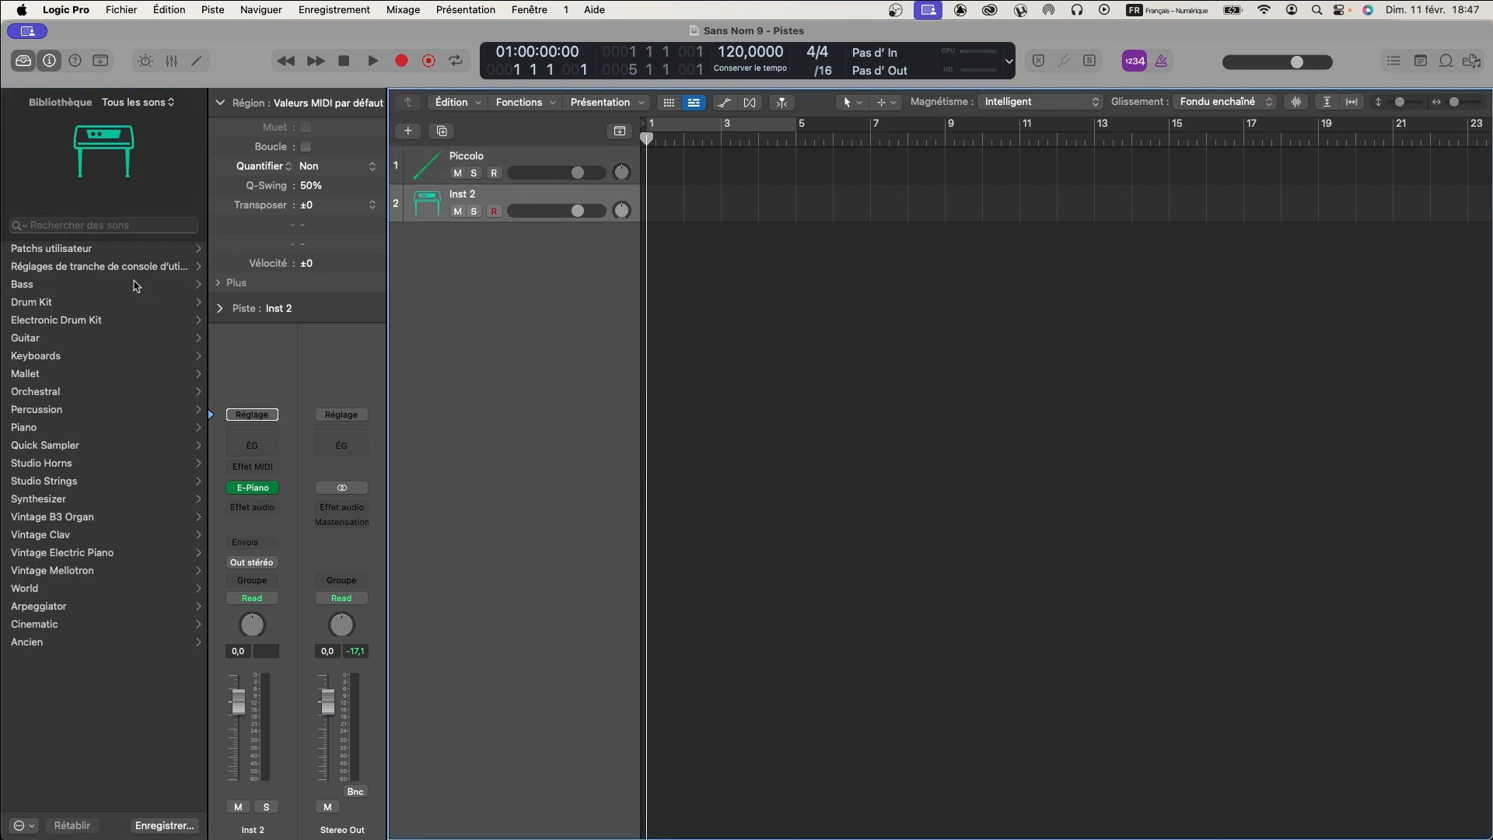
click(47, 393)
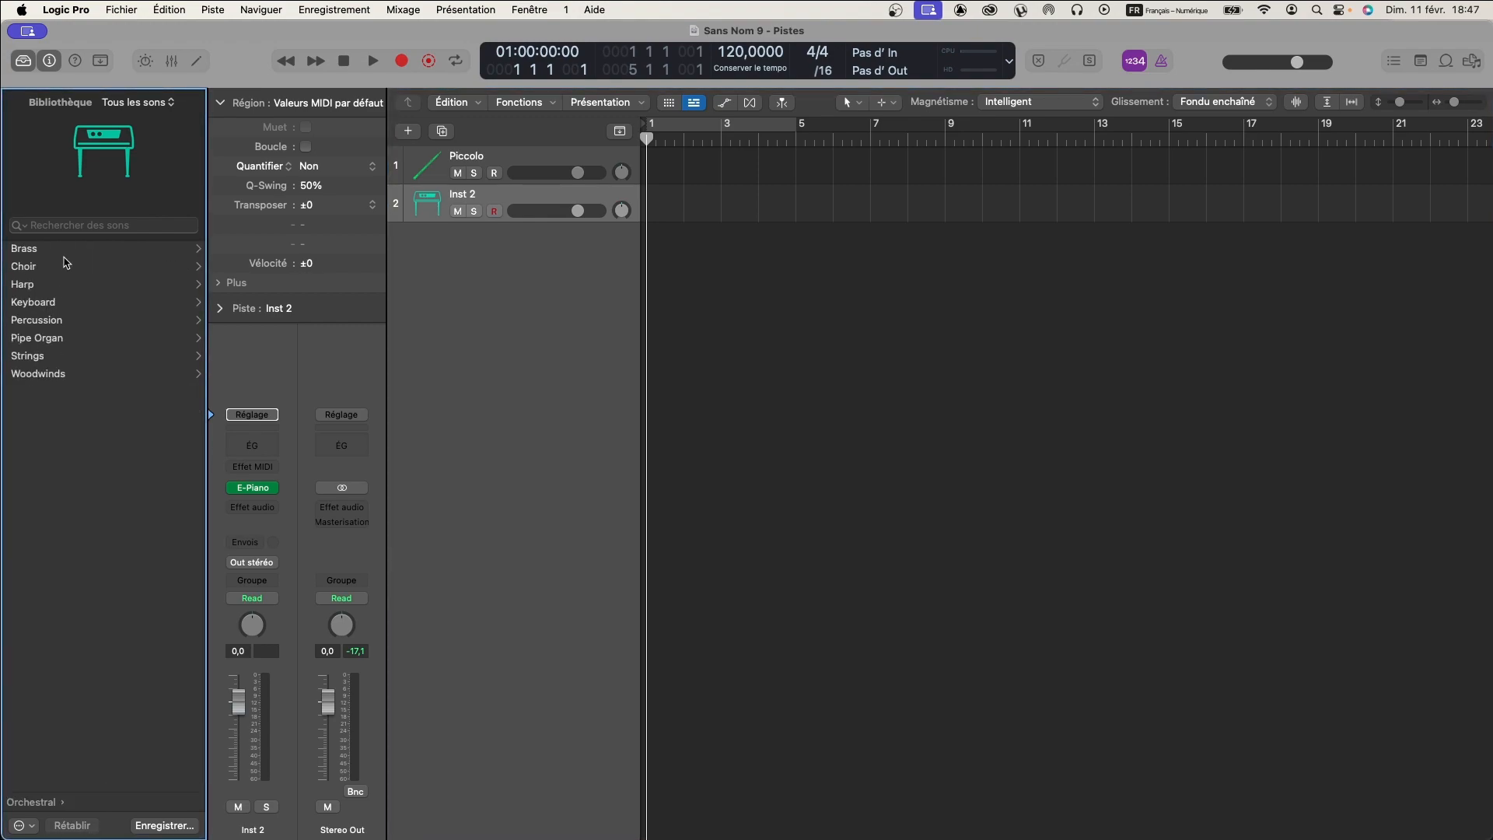
click(41, 376)
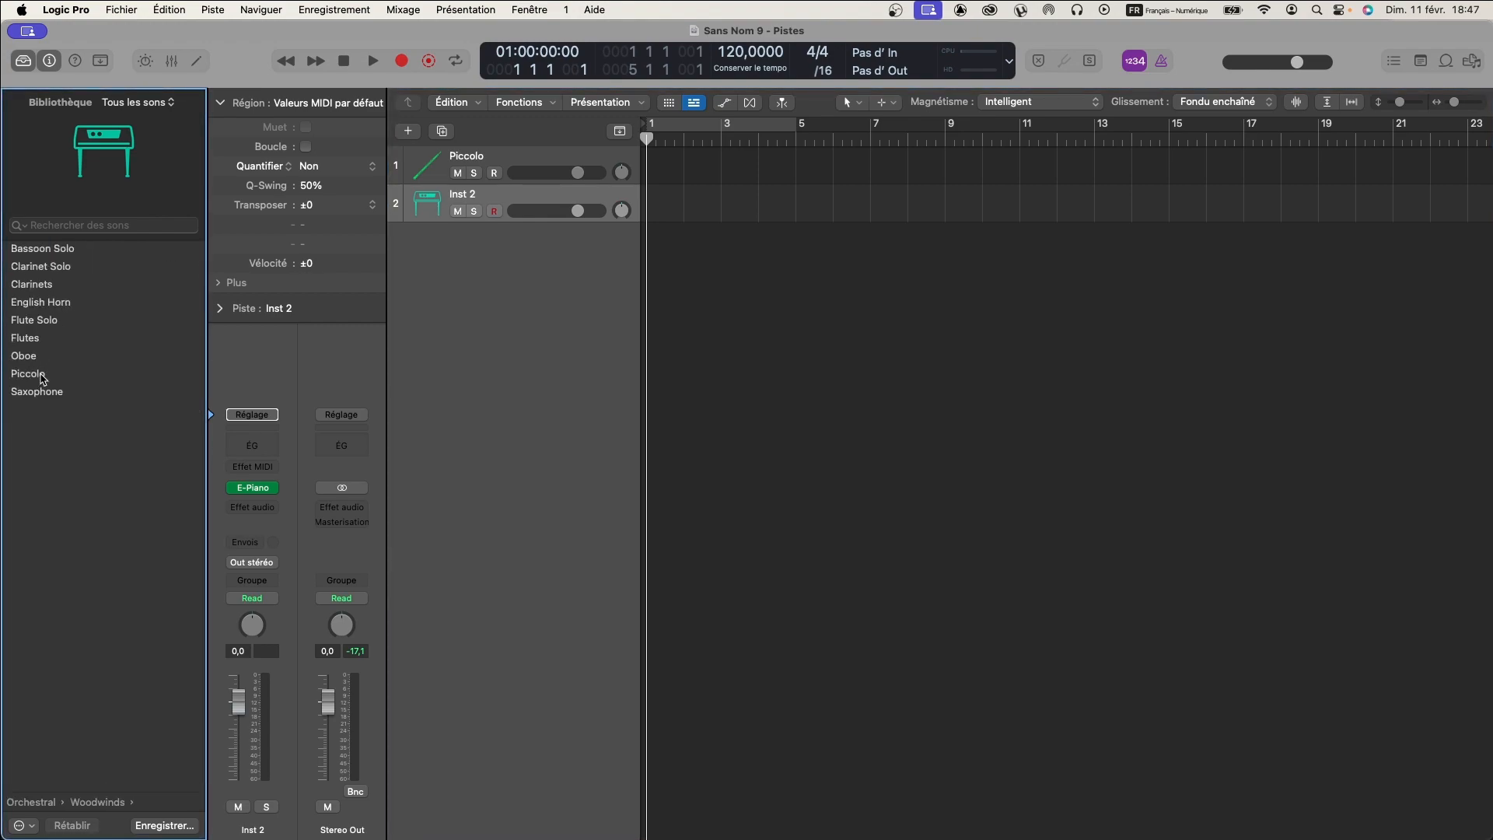
click(35, 321)
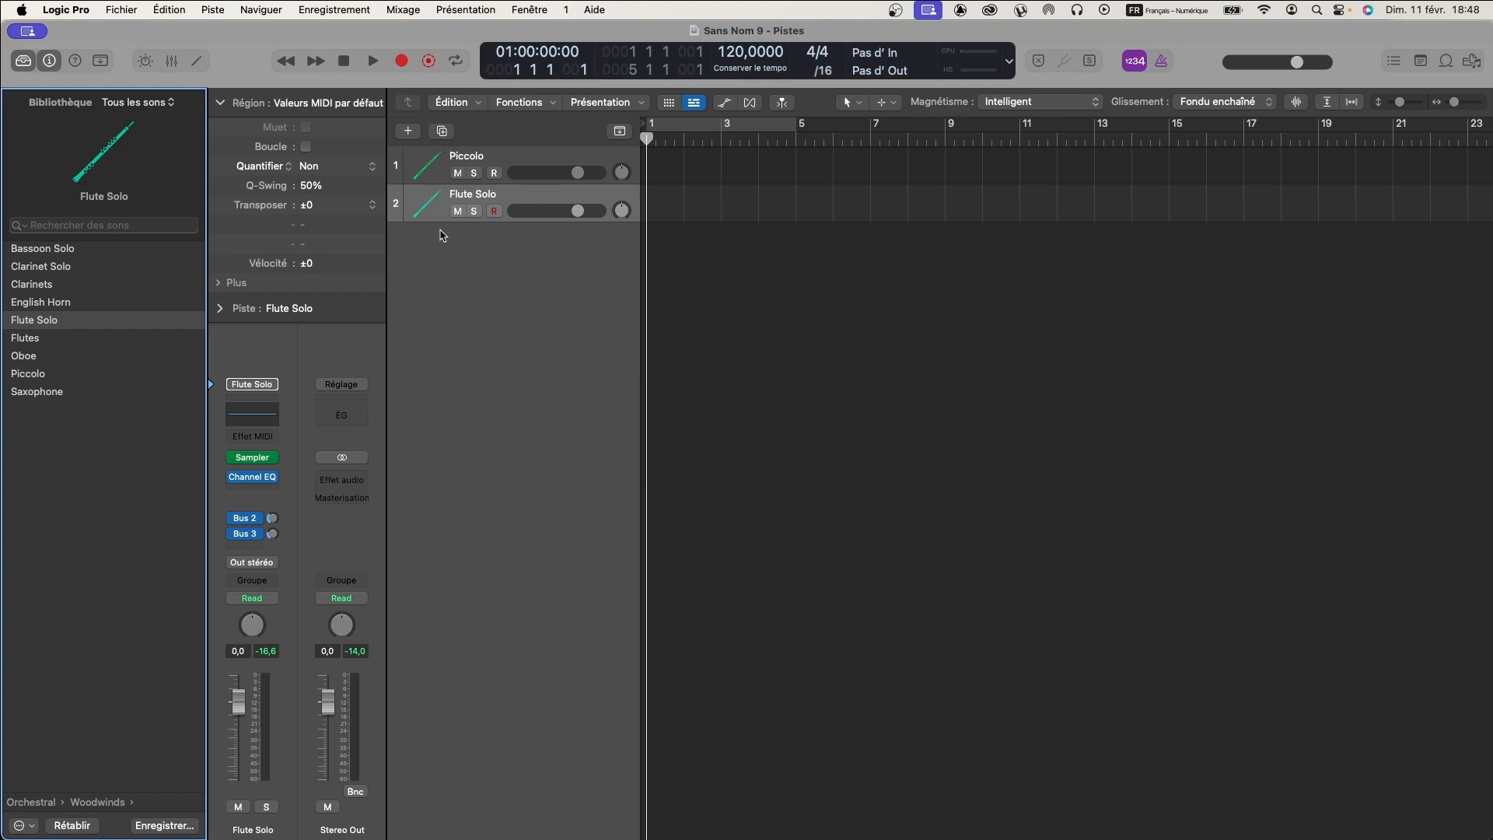
- Add a third instrument track and load the Oboe patch from the Orchestral Woodwinds library
double_click(454, 238)
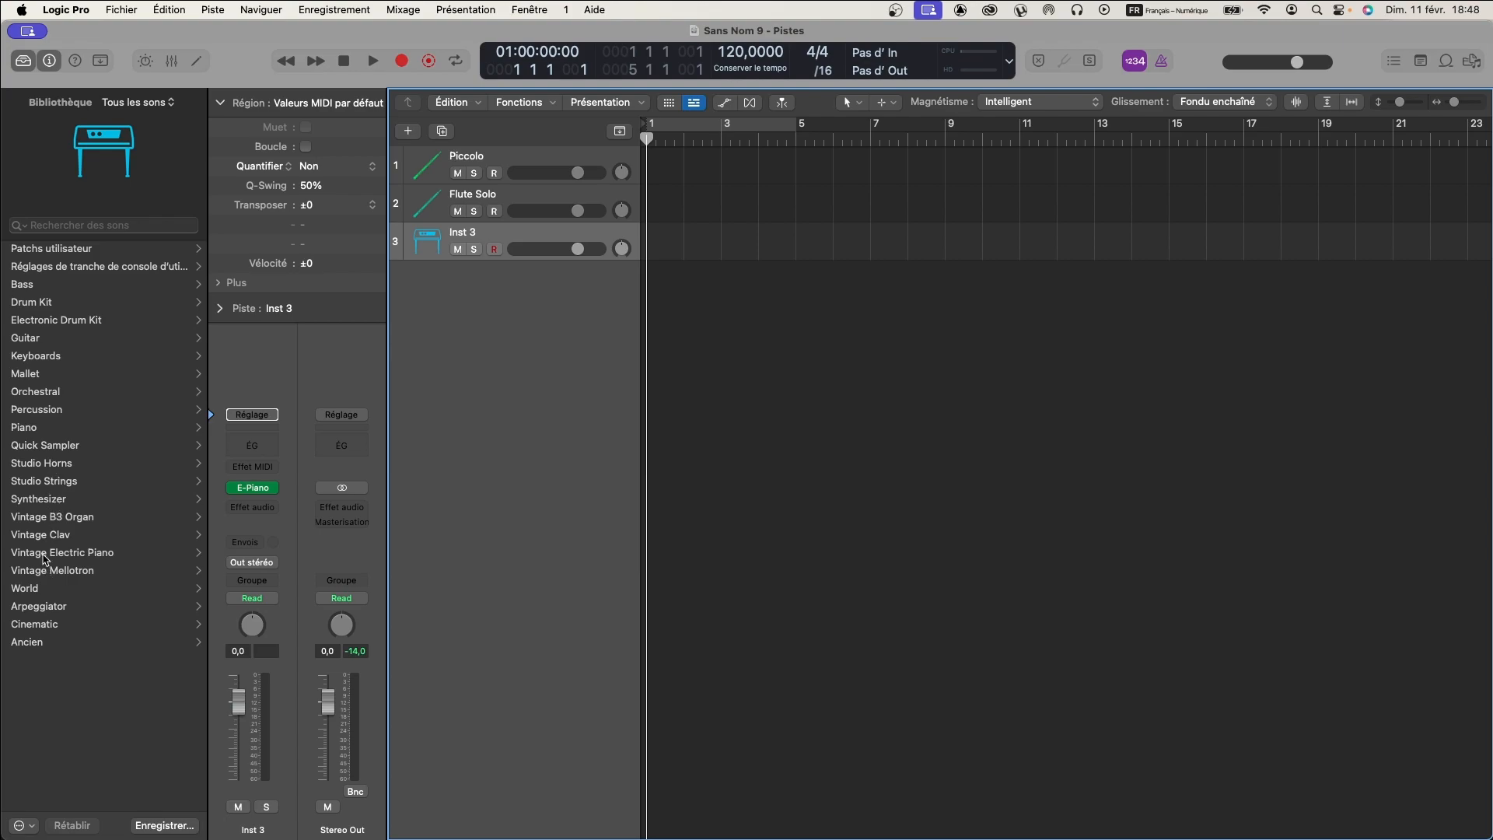
click(56, 395)
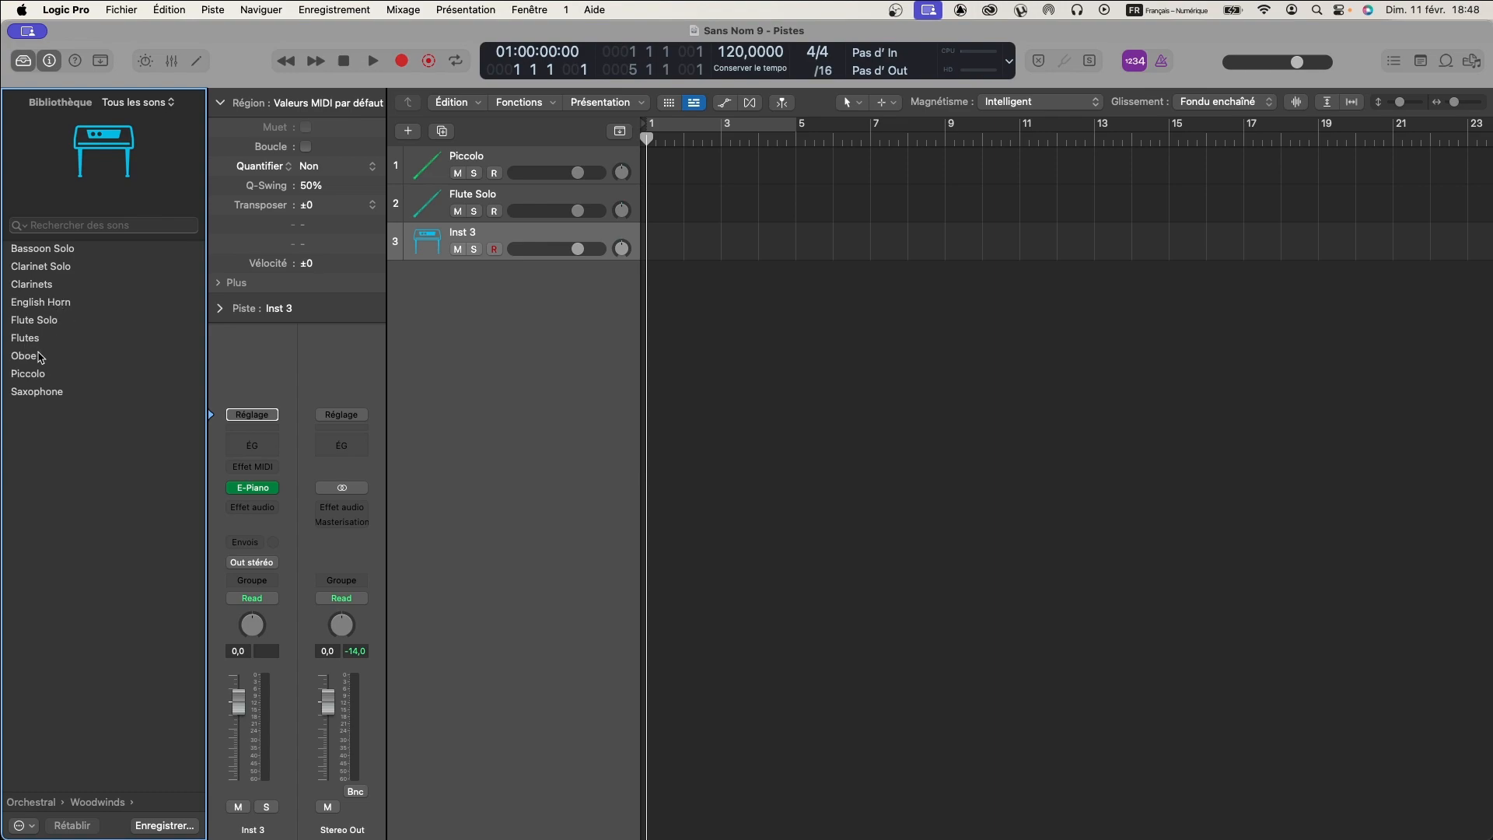
click(29, 359)
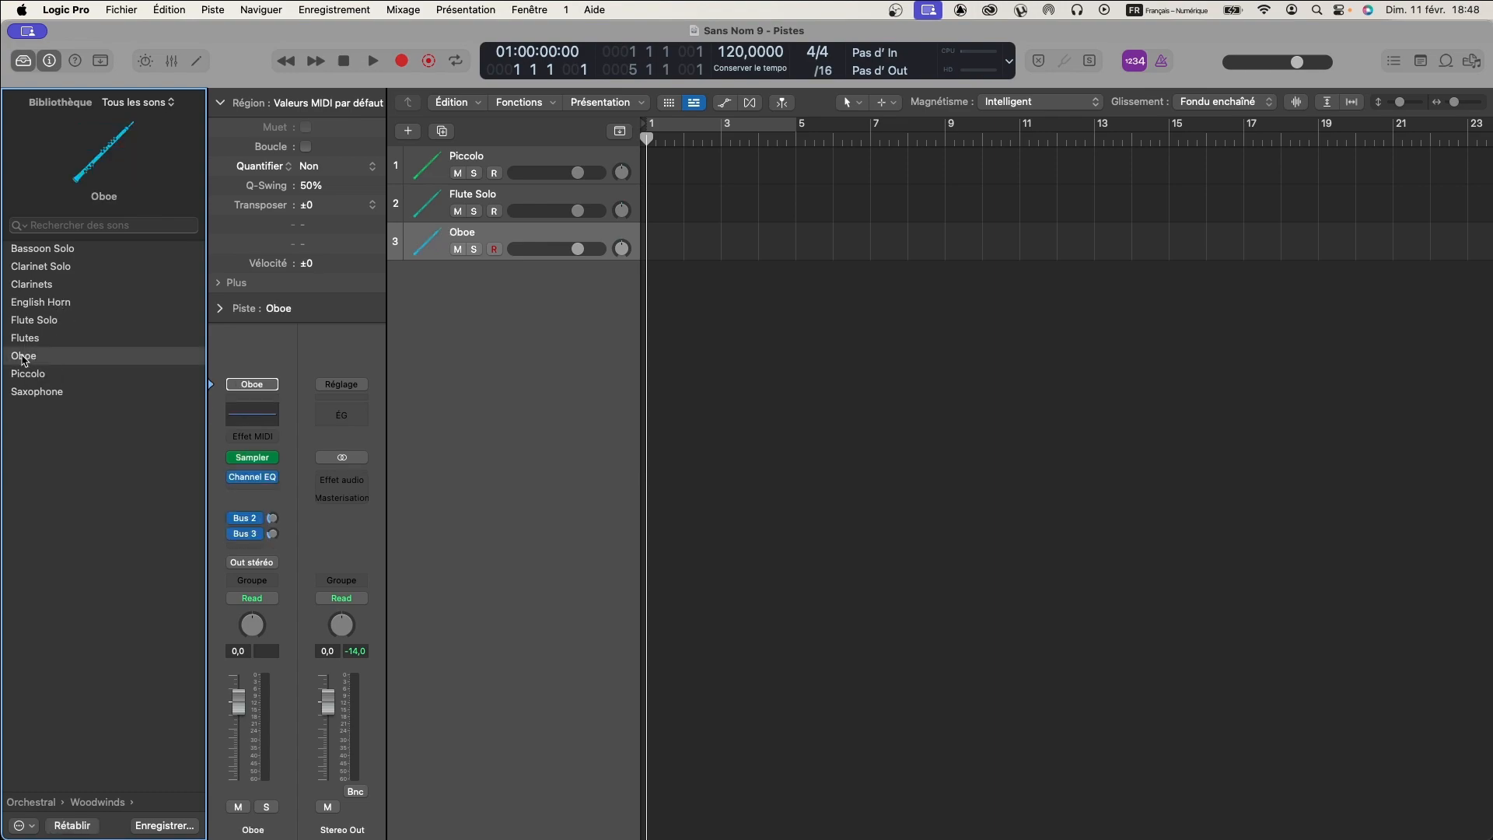
- Examine the wind icon choices for the Oboe track and compare the icons of the Piccolo, Flute Solo and Oboe tracks
click(427, 248)
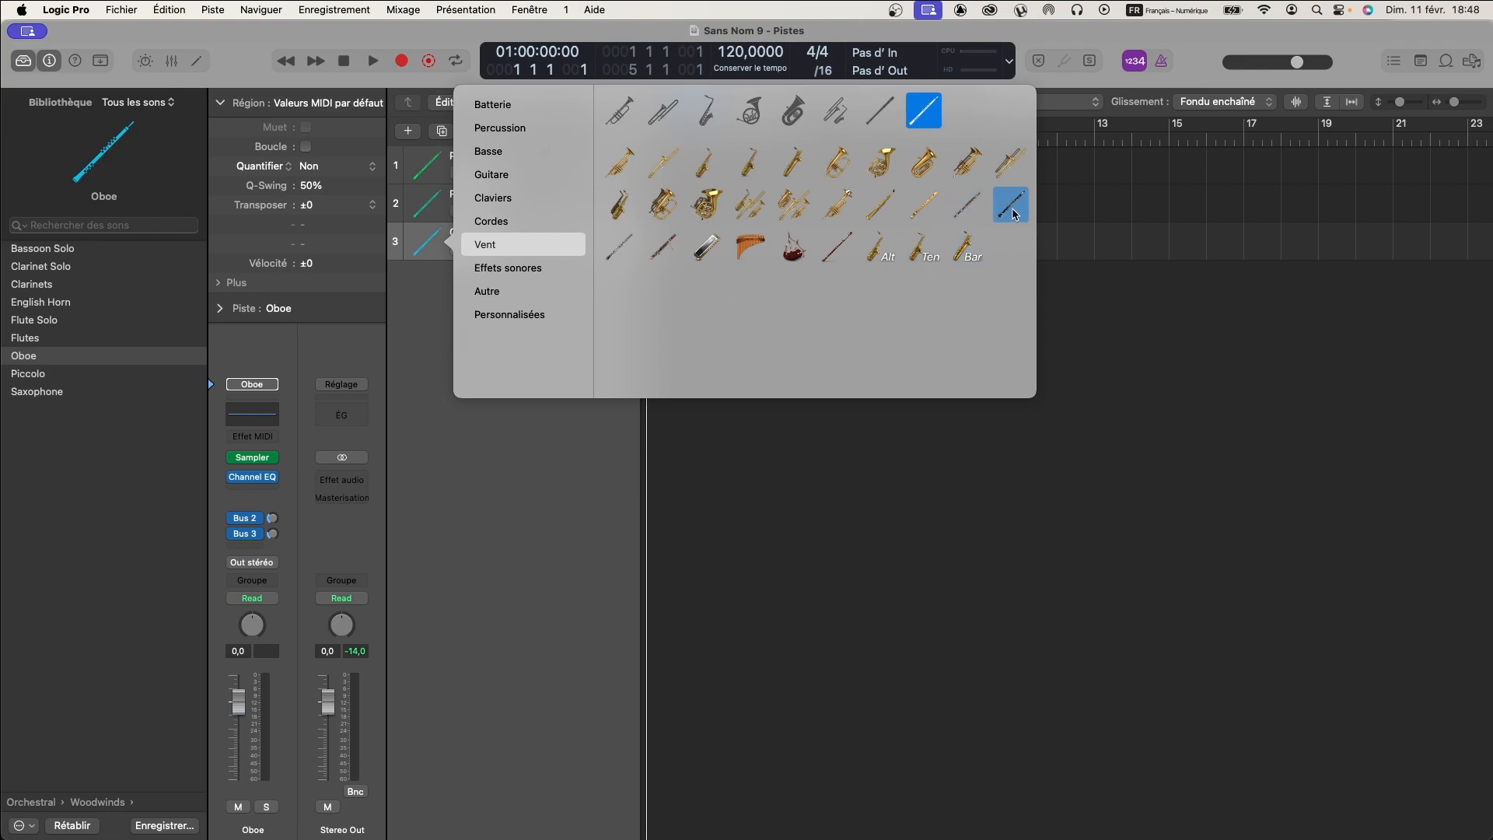
click(510, 426)
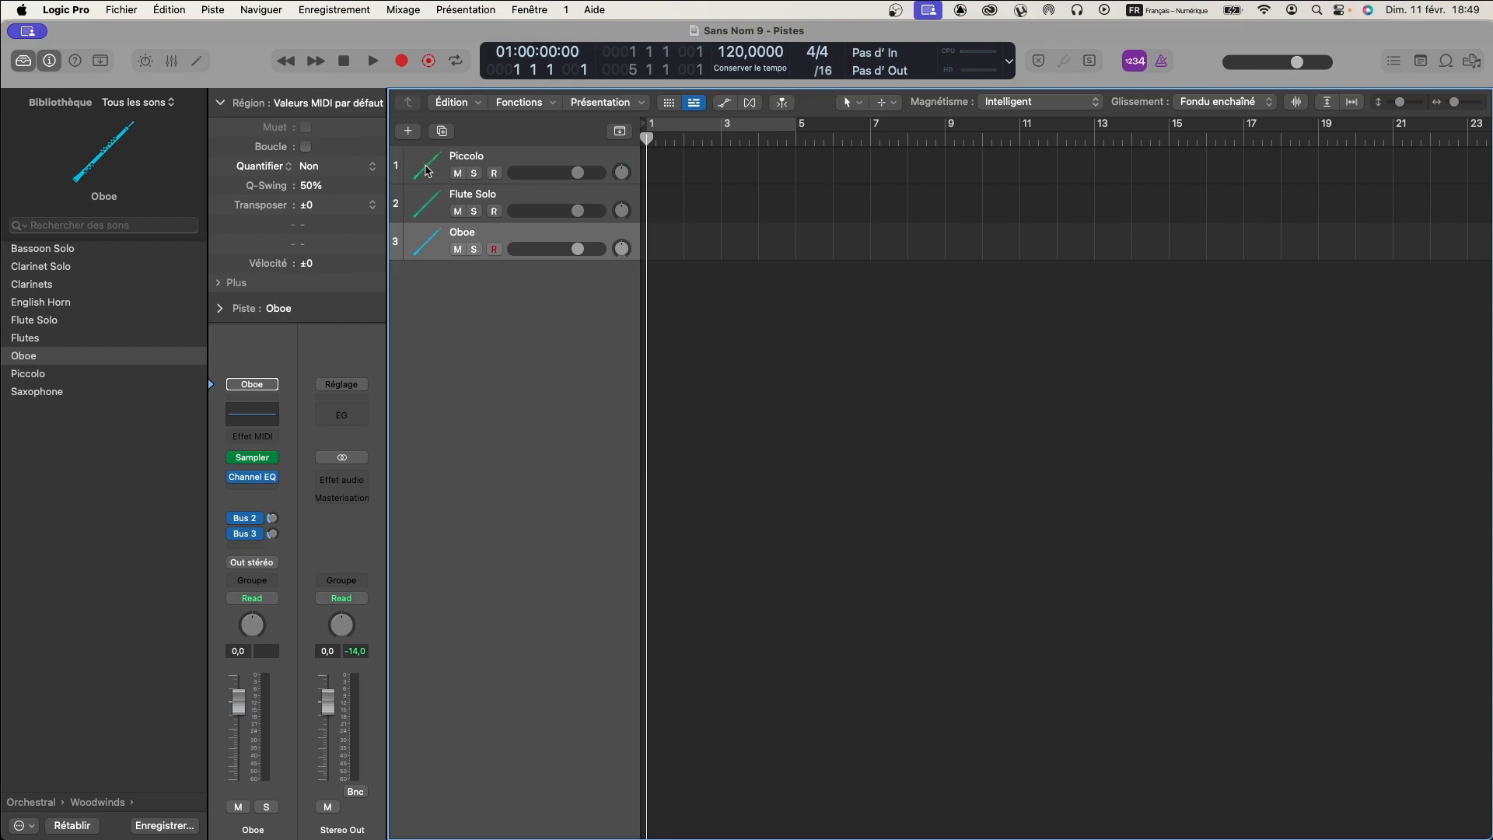
click(429, 206)
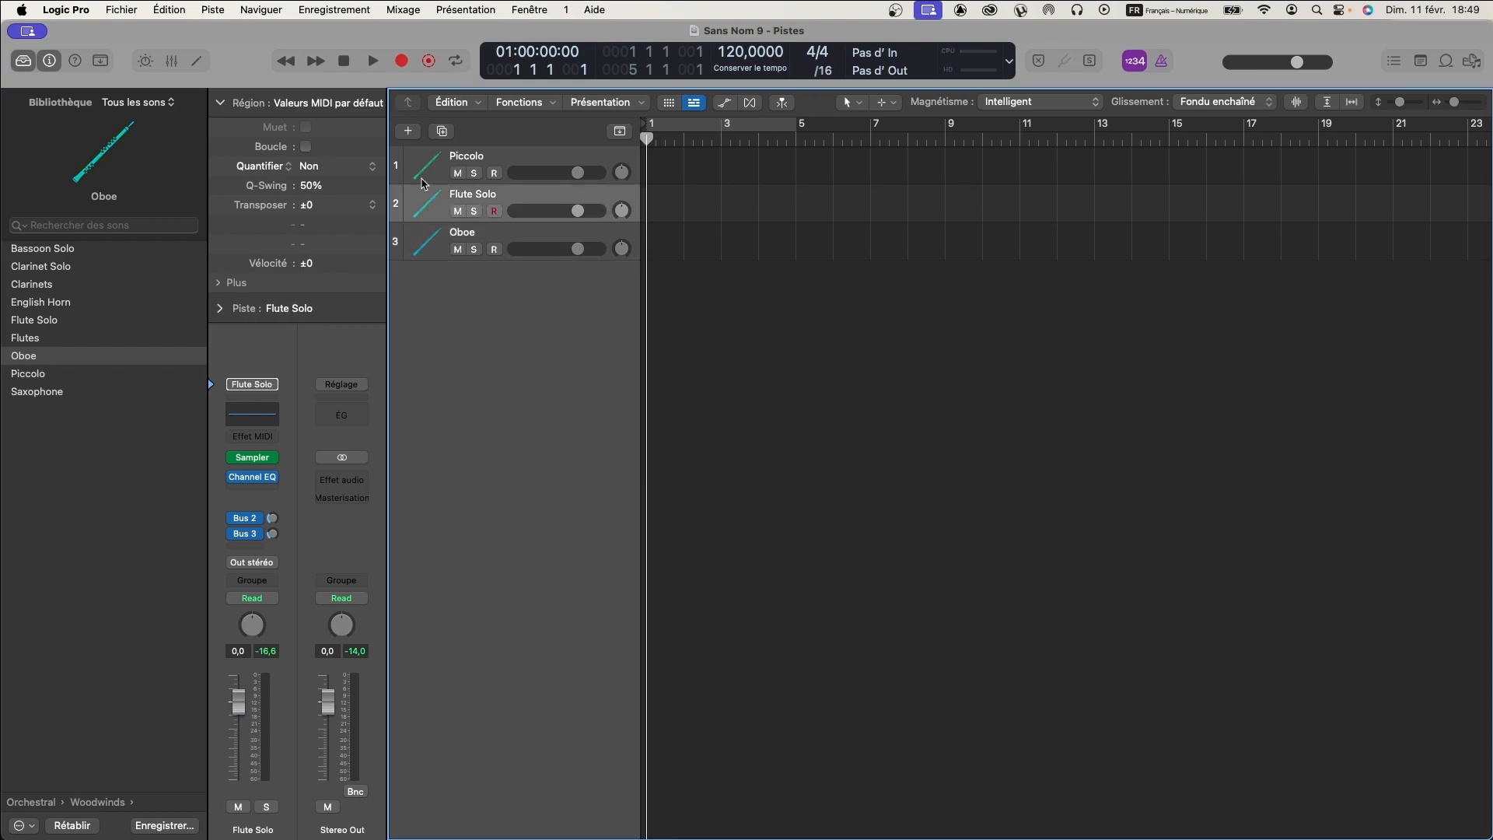
click(423, 173)
click(424, 247)
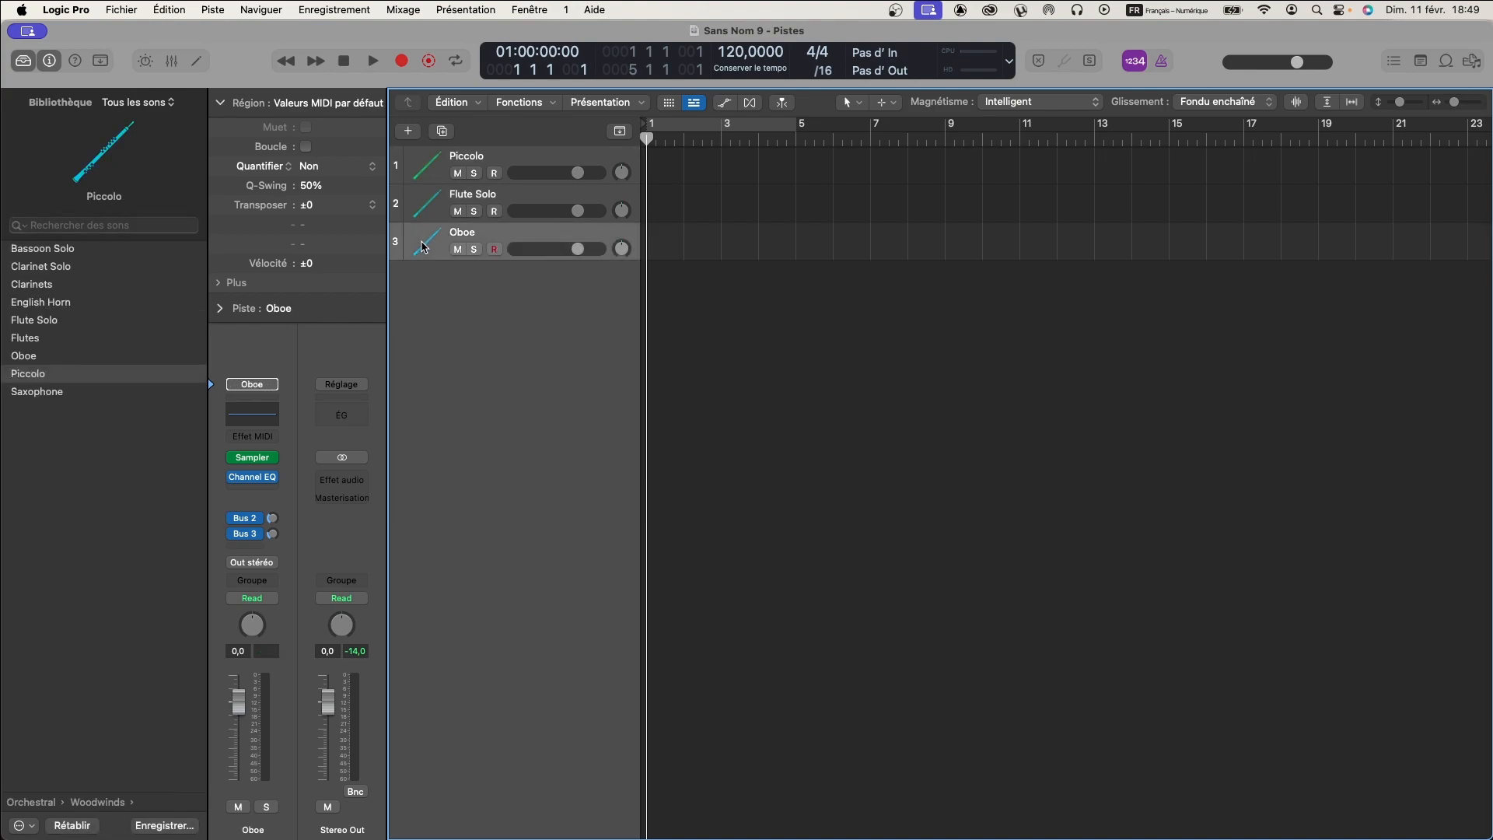
click(430, 207)
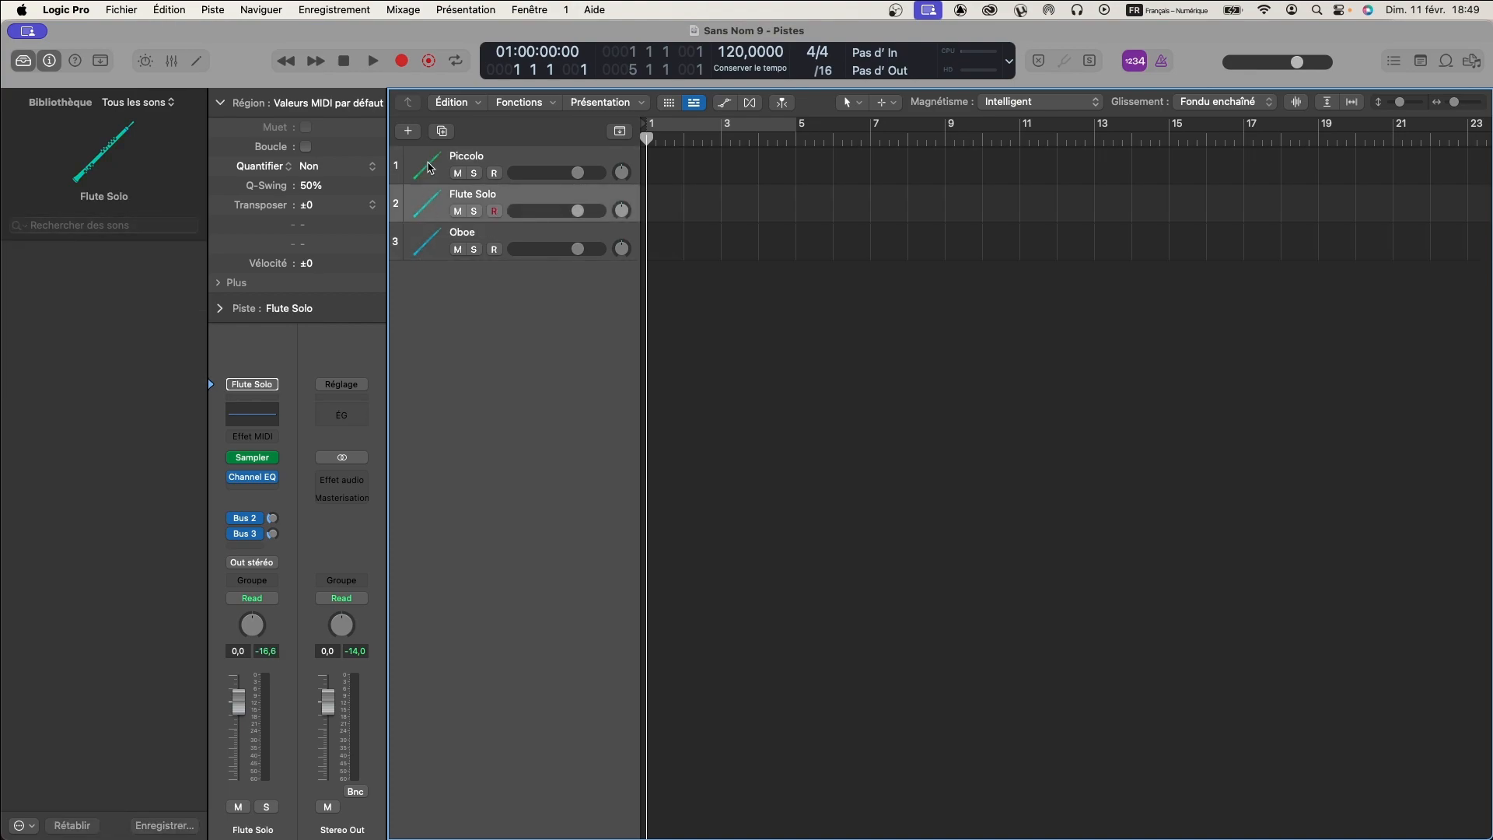
click(428, 167)
click(436, 242)
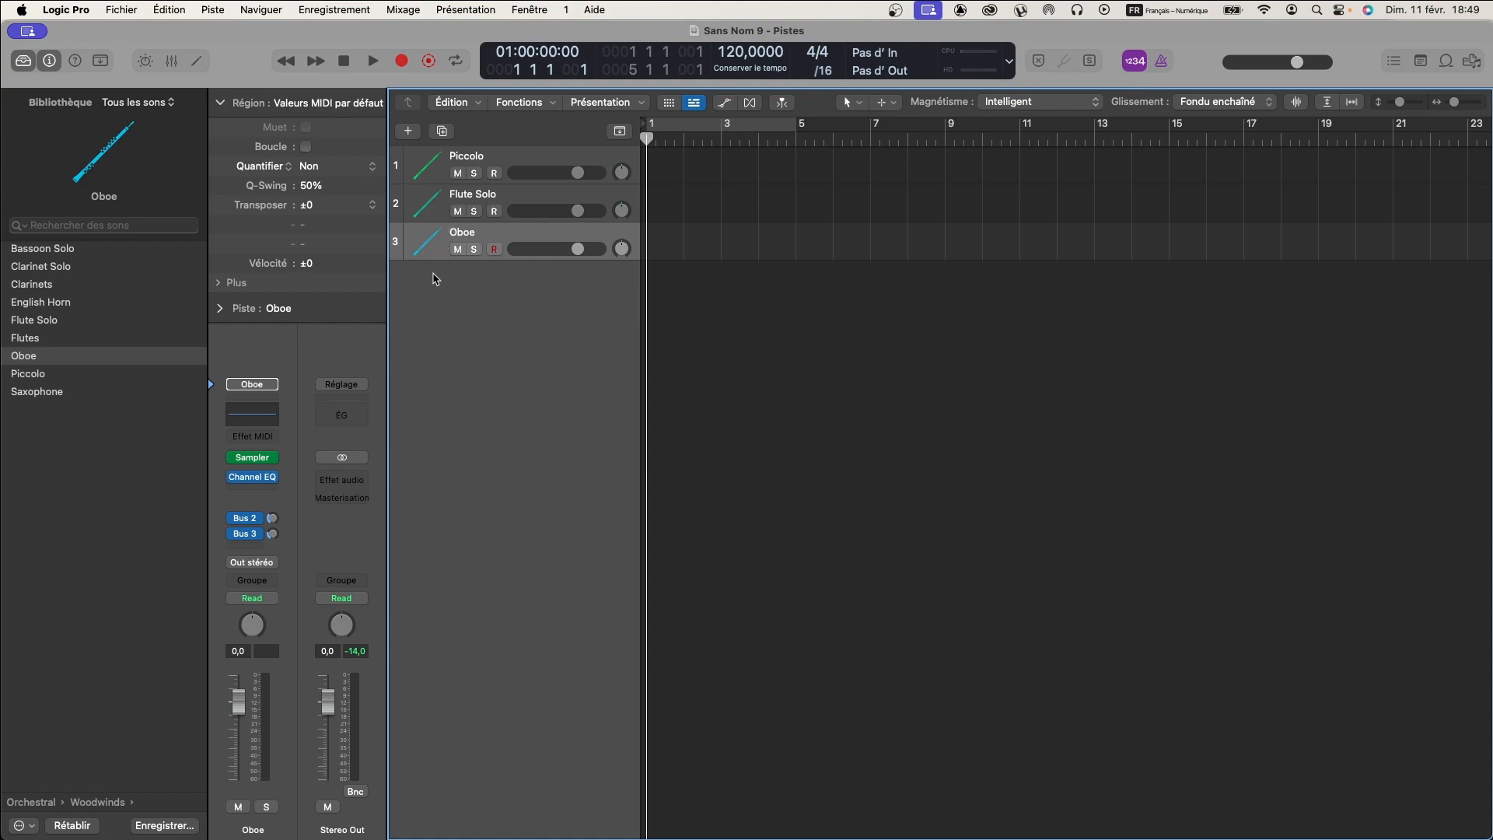
- Add a fourth instrument track, try the Clarinets patch from Orchestral Woodwinds and replace it with Clarinet Solo
double_click(433, 281)
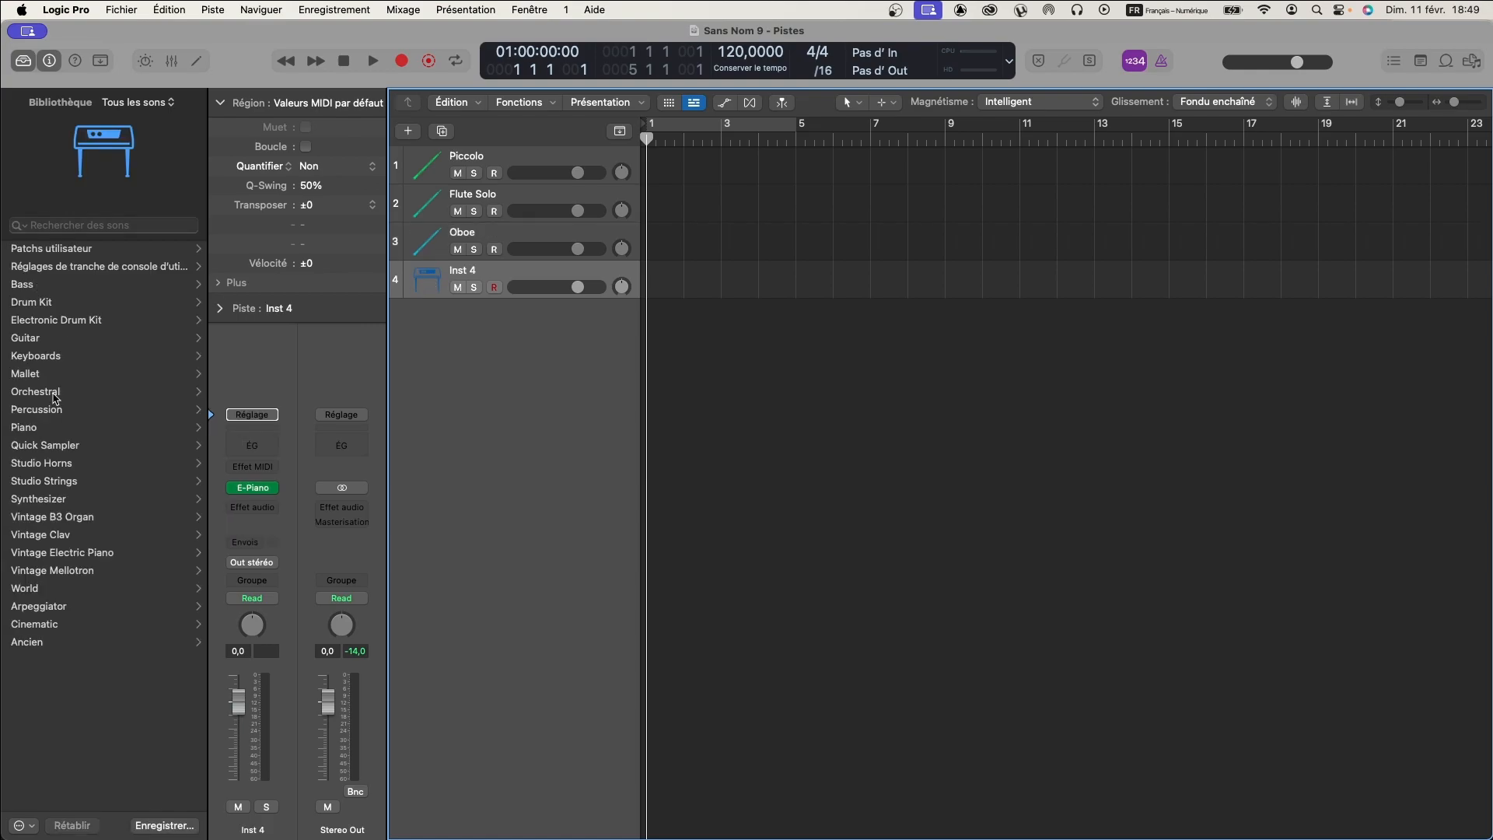
click(54, 392)
click(39, 376)
click(41, 285)
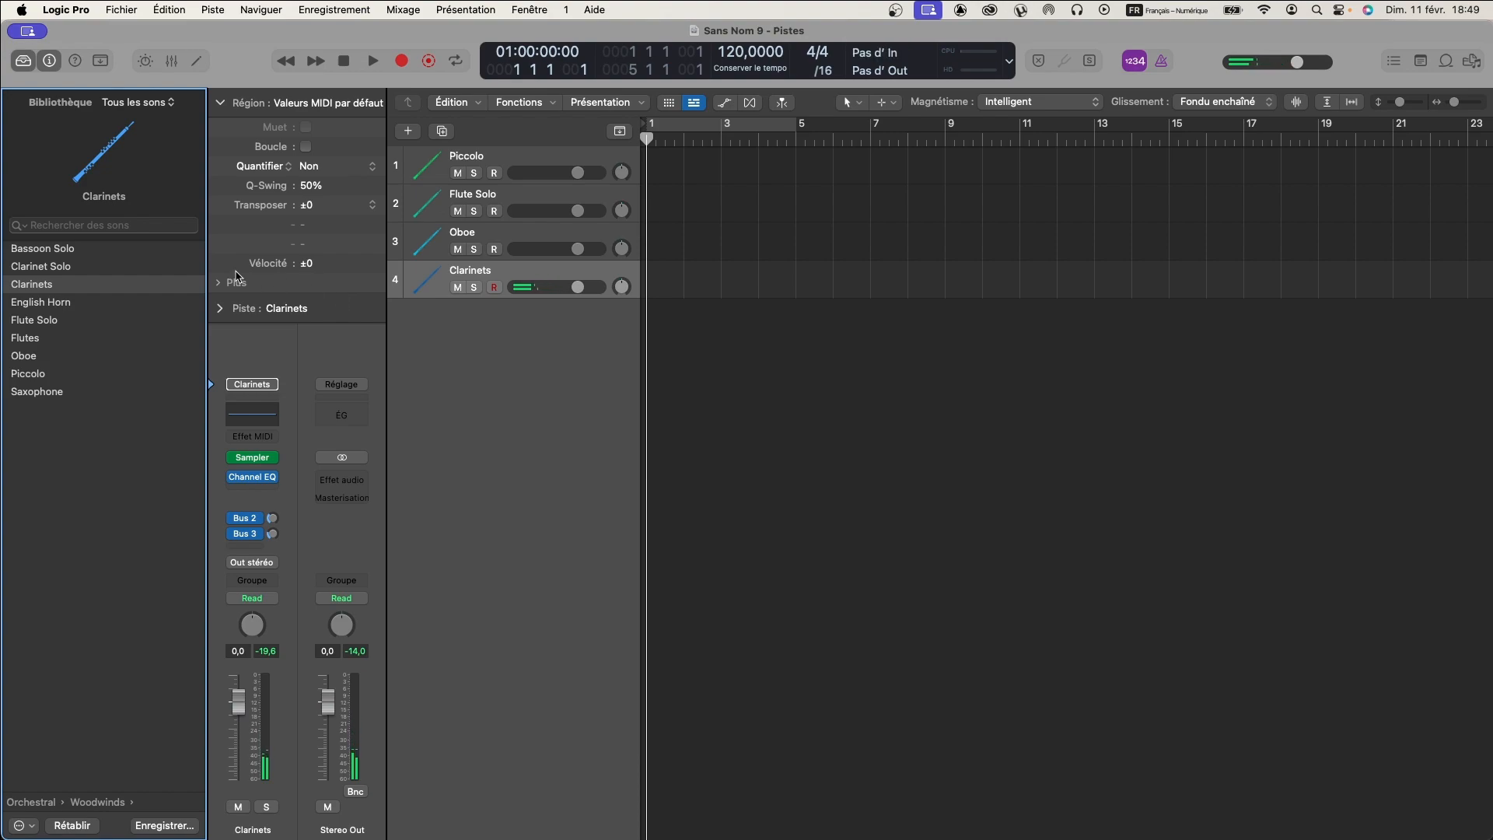
click(130, 267)
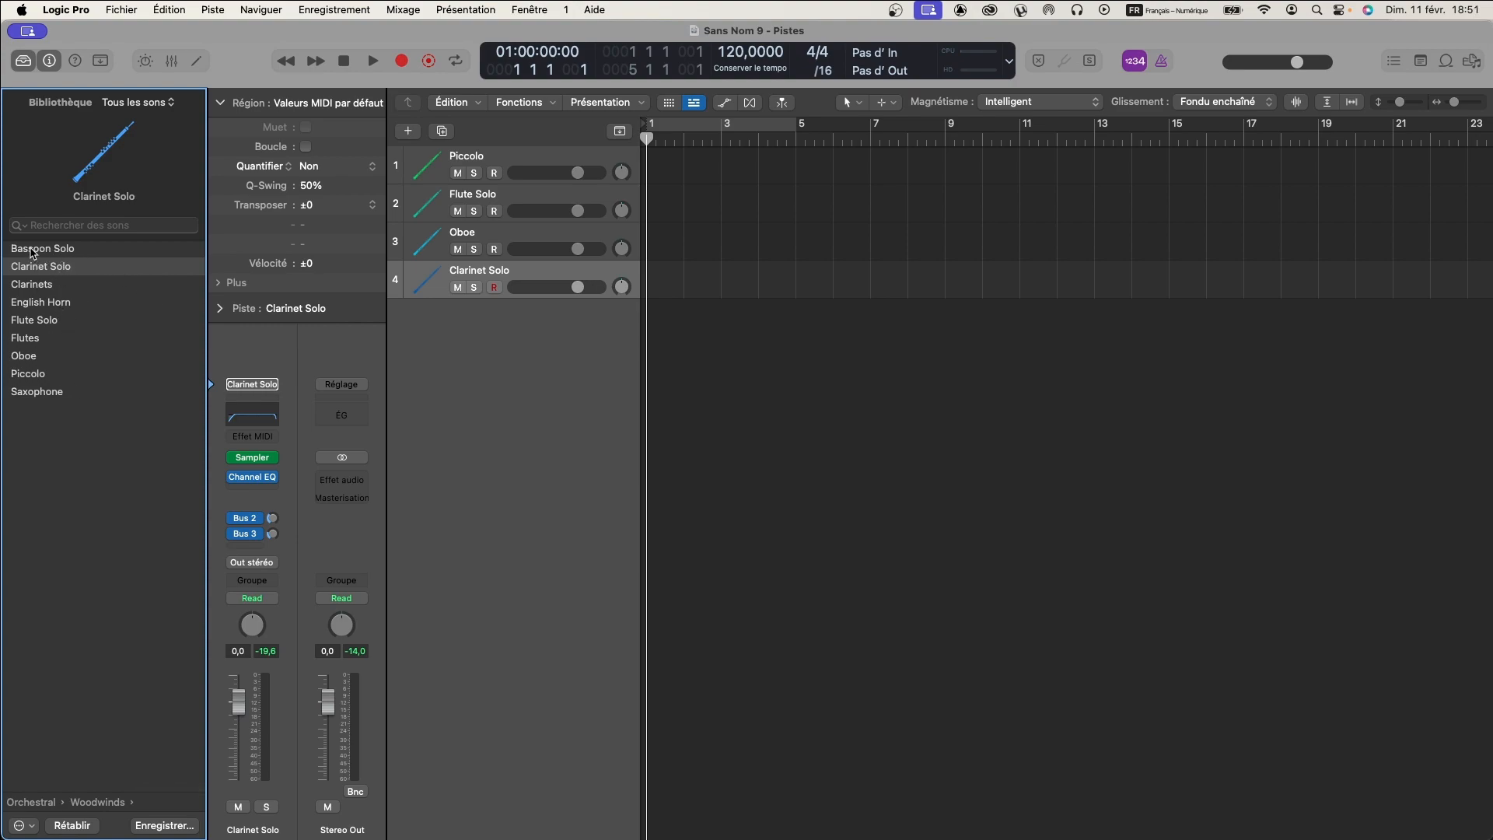
- Add a fifth instrument track and load the Bassoon Solo patch from the Orchestral Woodwinds library
double_click(437, 320)
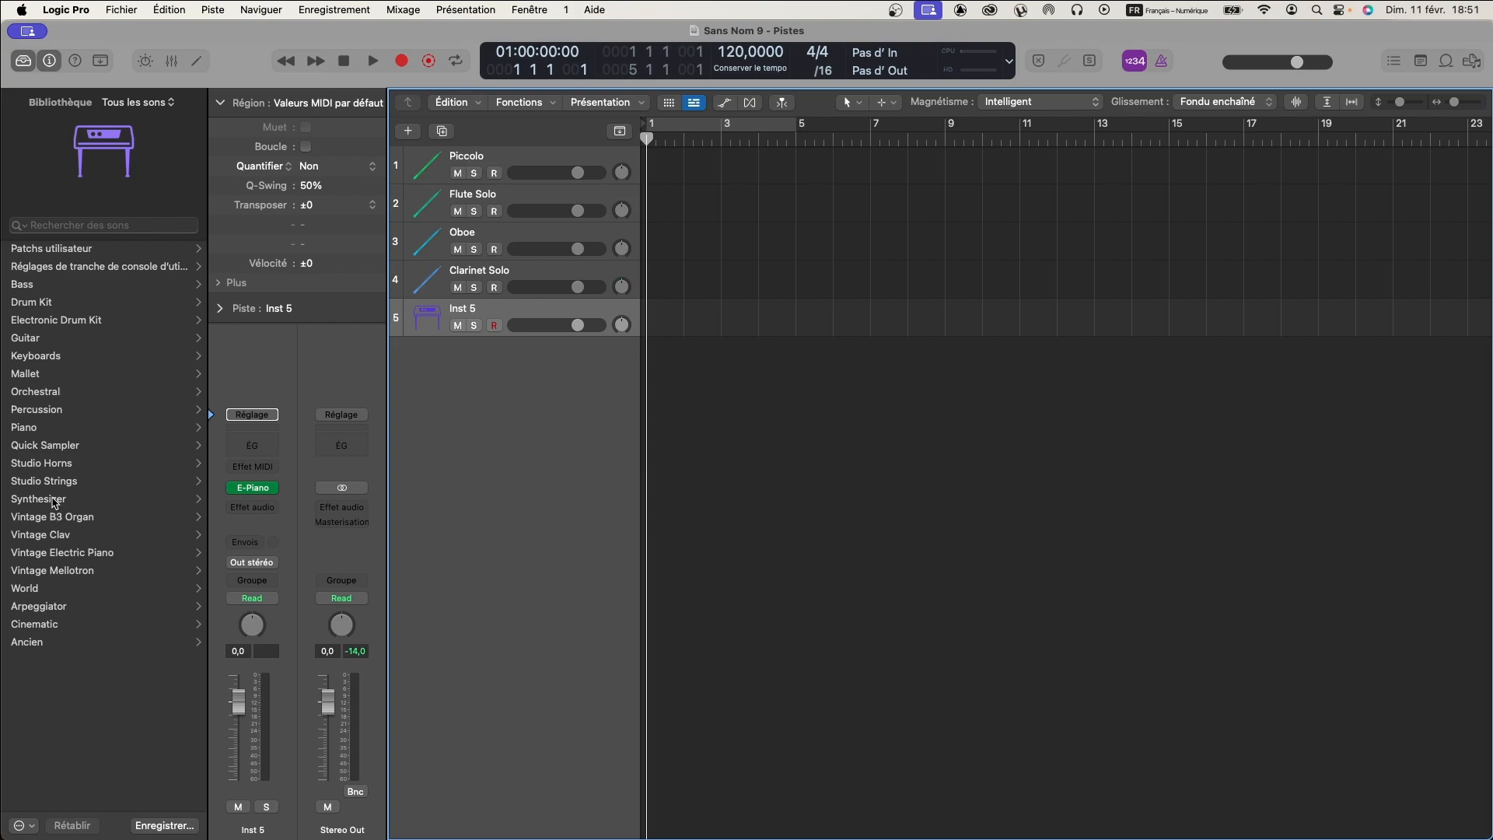
click(39, 393)
click(56, 374)
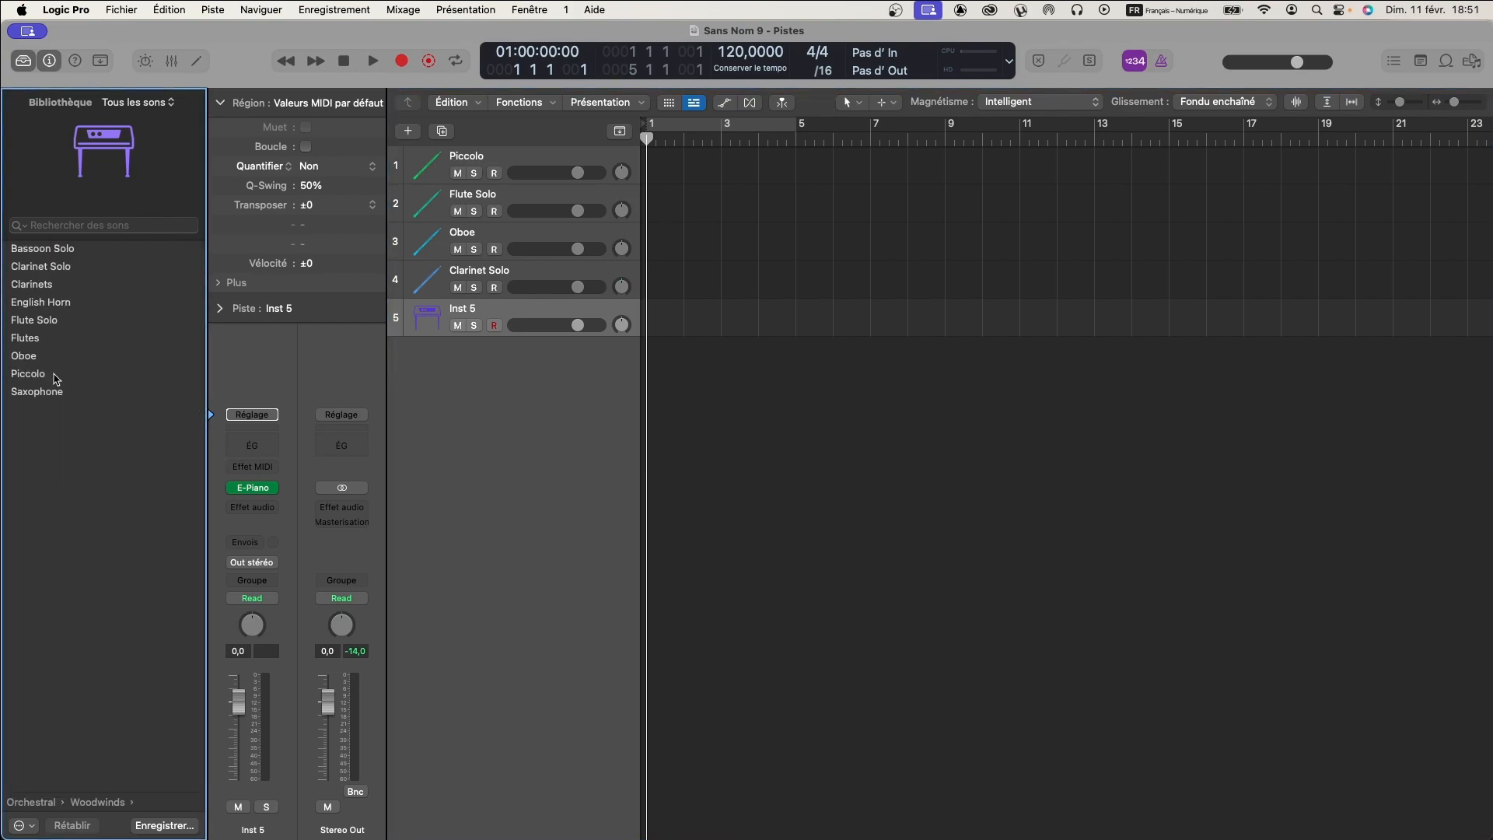
click(43, 248)
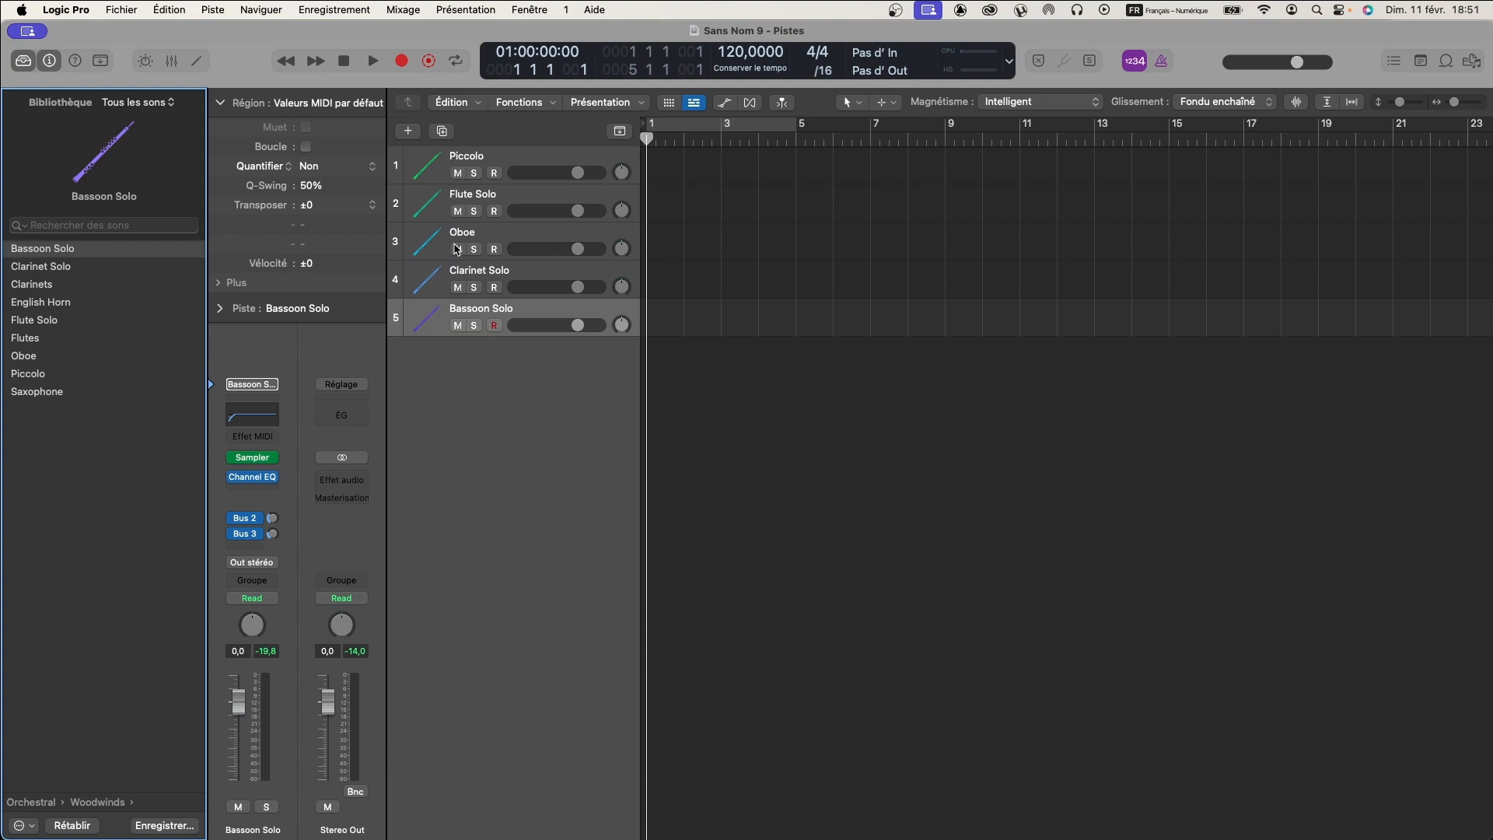
- Add a sixth instrument track, compare French Horns with French Horn Solo from Orchestral Brass, and keep French Horns
double_click(464, 351)
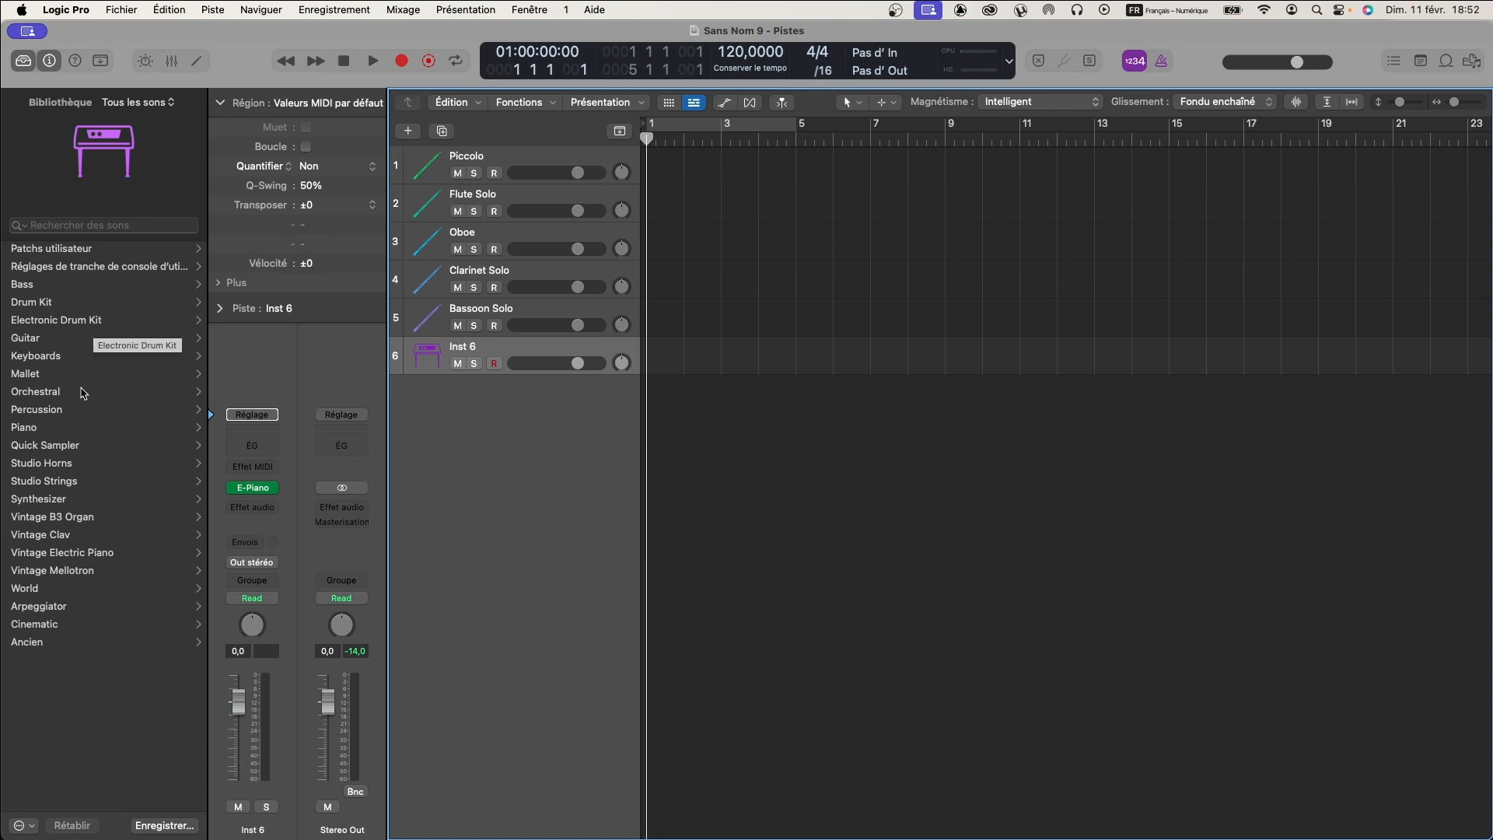
click(51, 392)
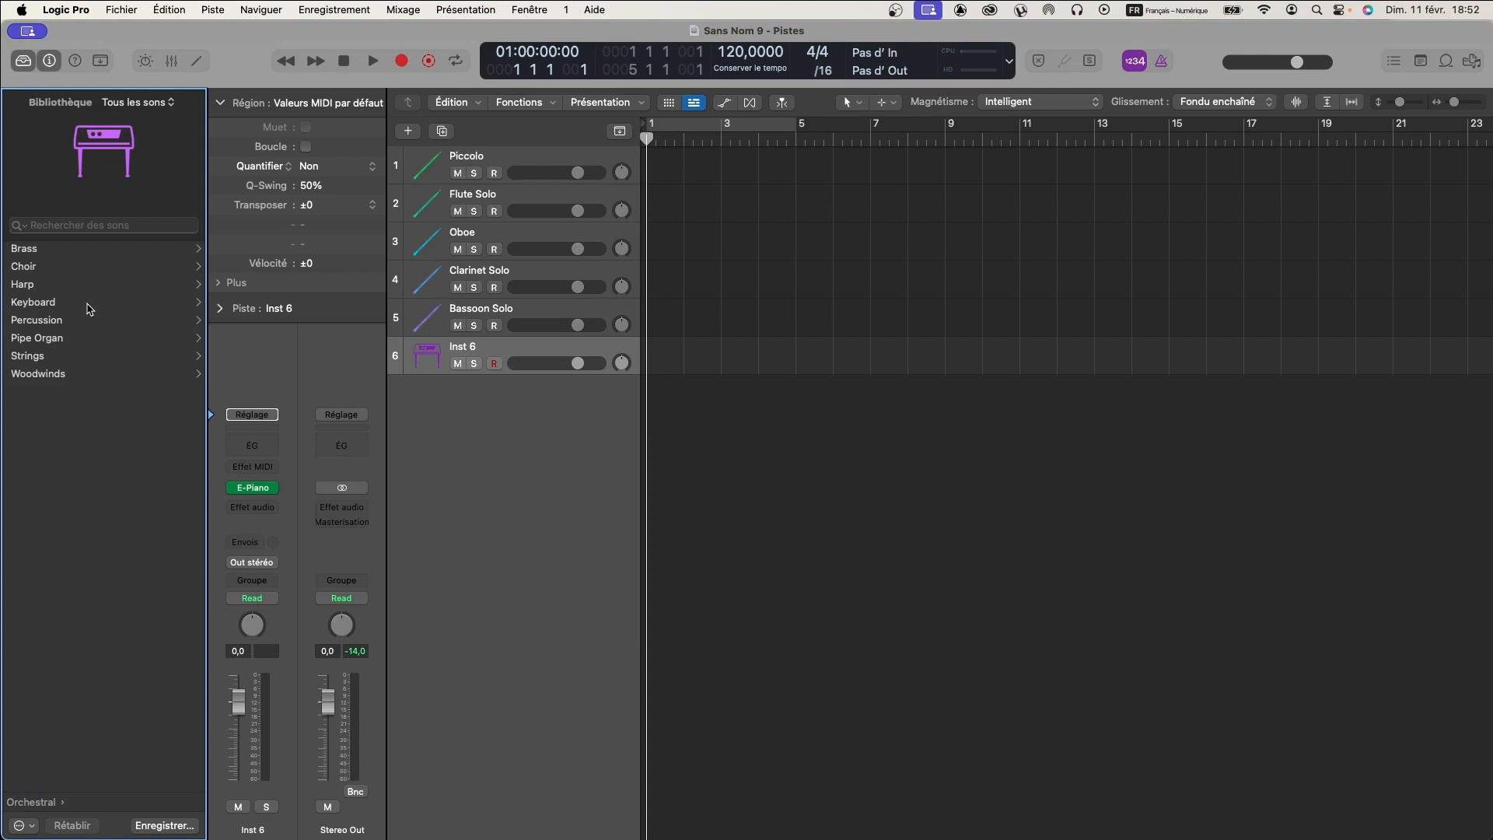
click(25, 252)
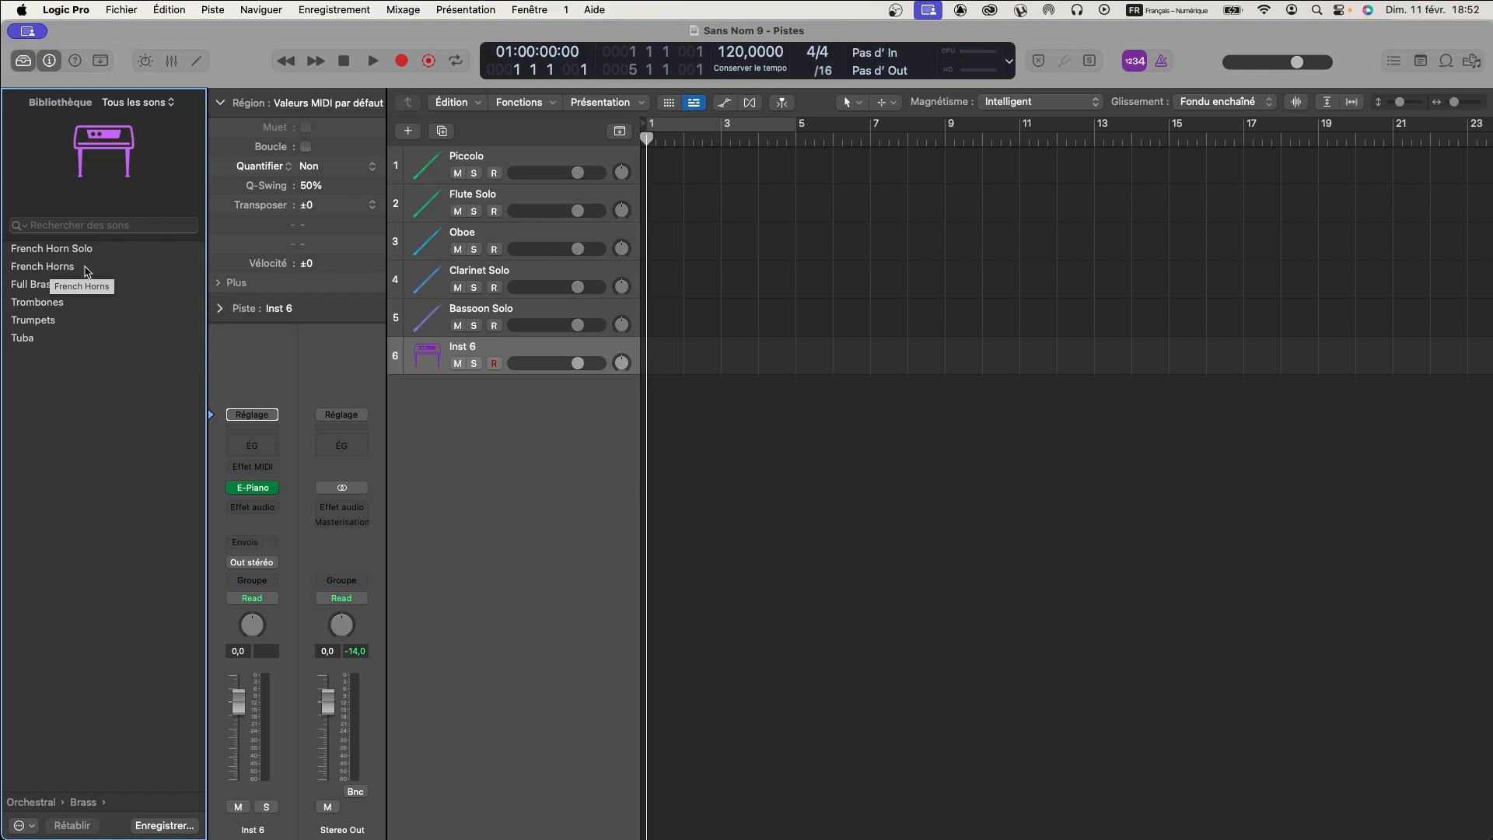
click(35, 268)
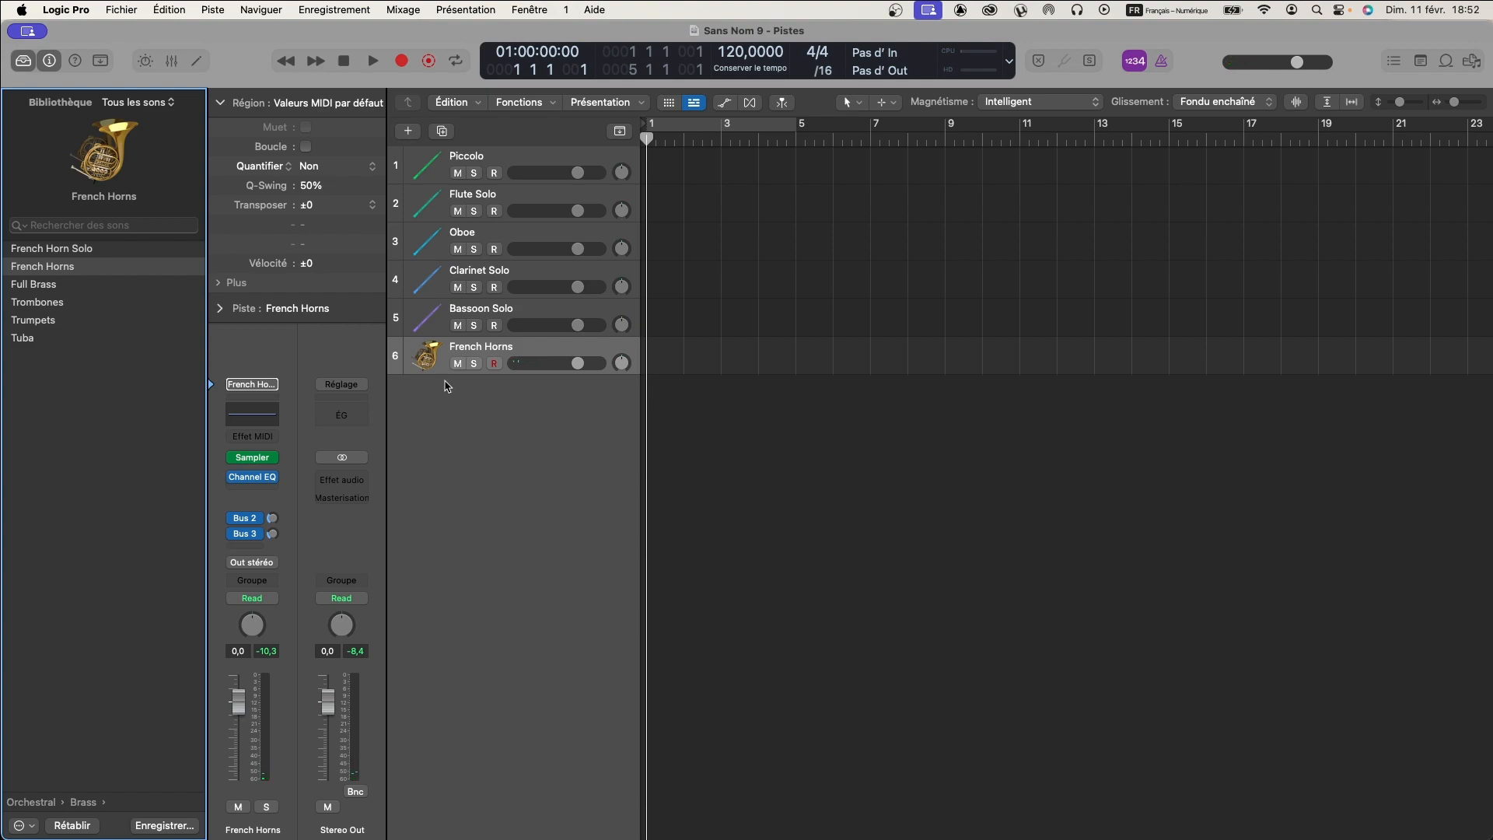
click(62, 251)
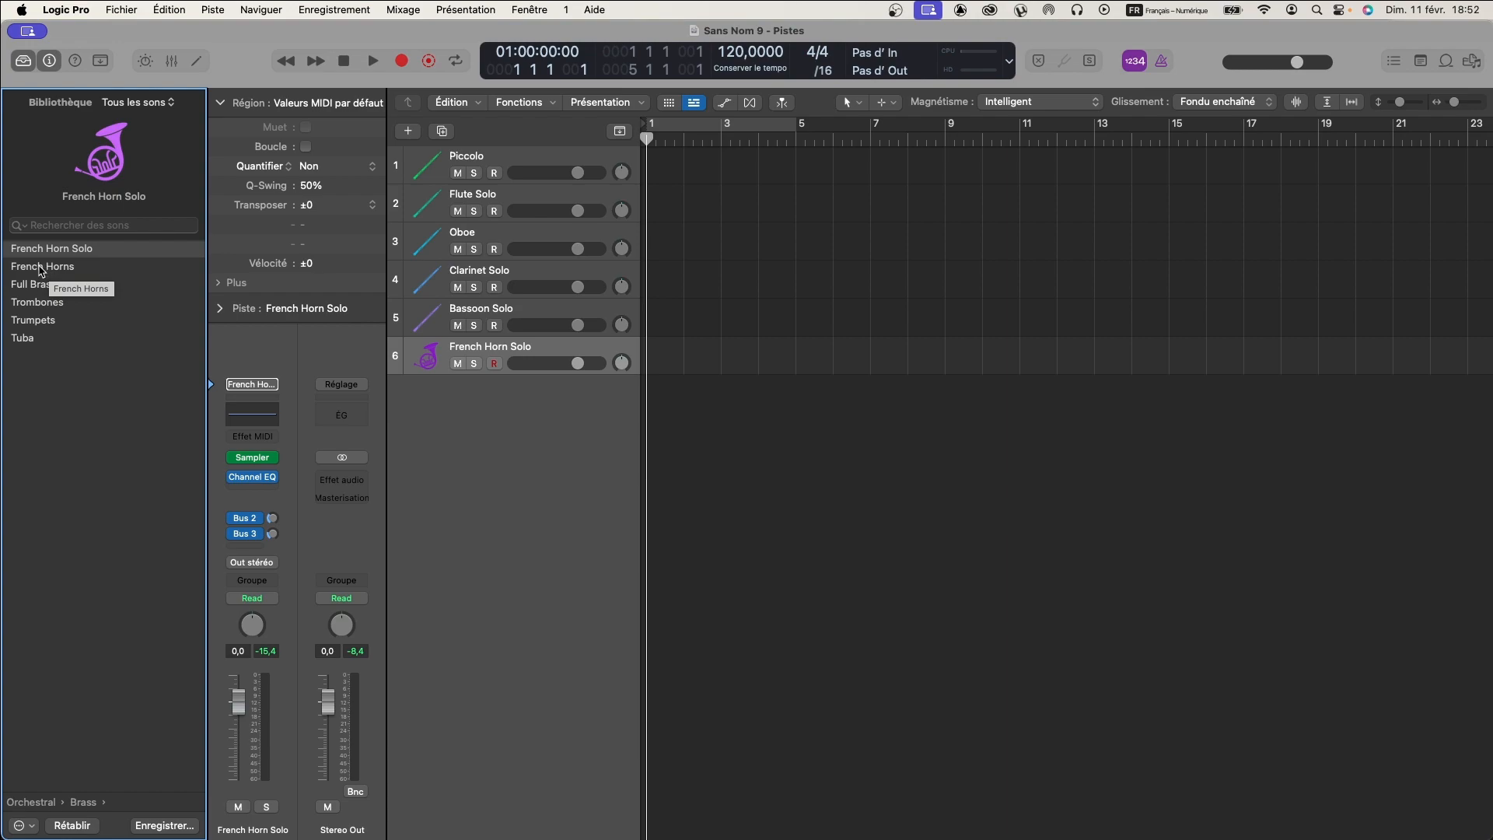
click(40, 267)
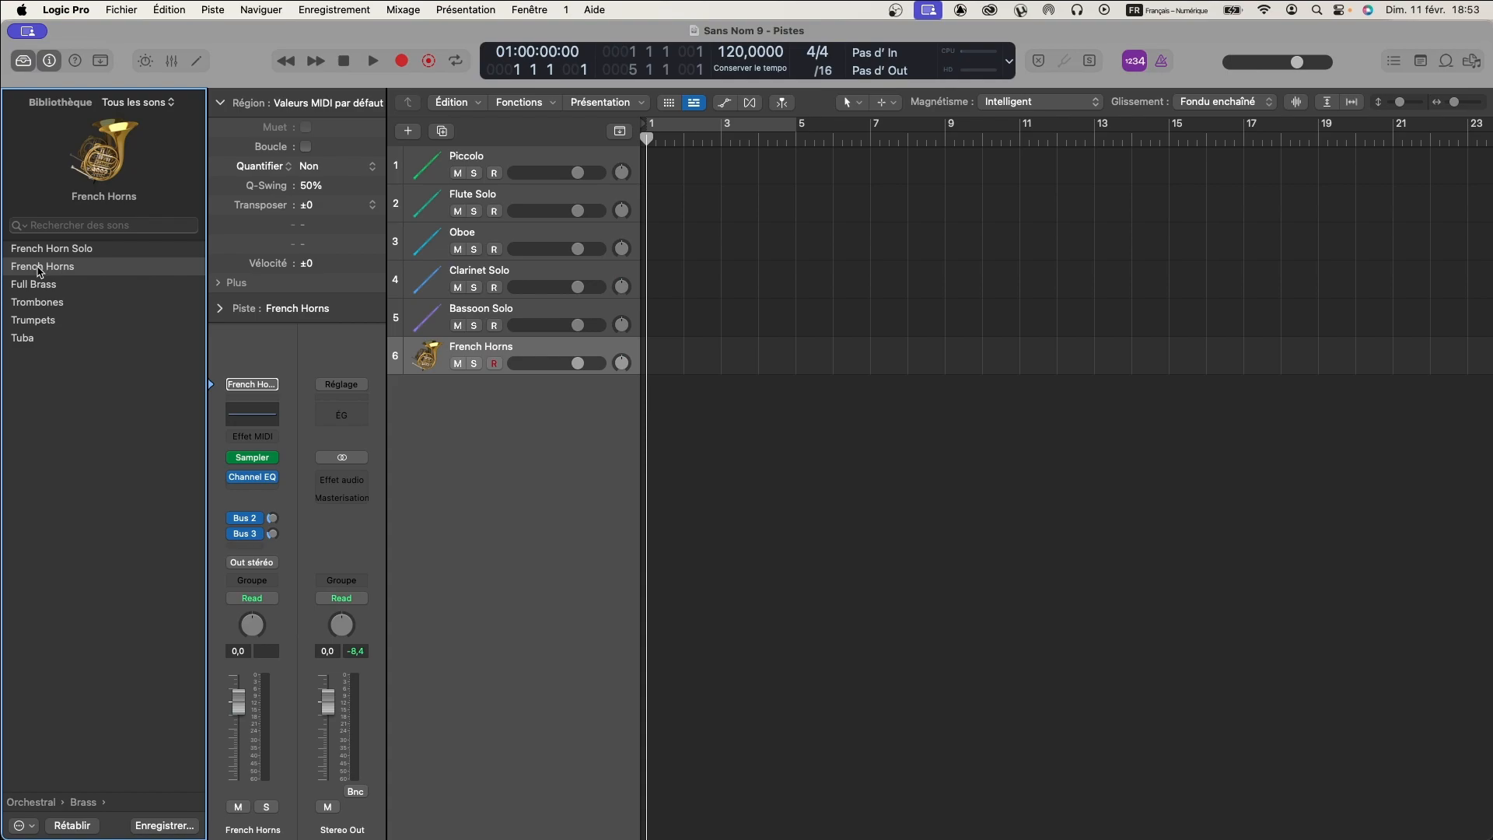
- Add a seventh instrument track and load the Trumpets patch from the Orchestral Brass library
double_click(469, 391)
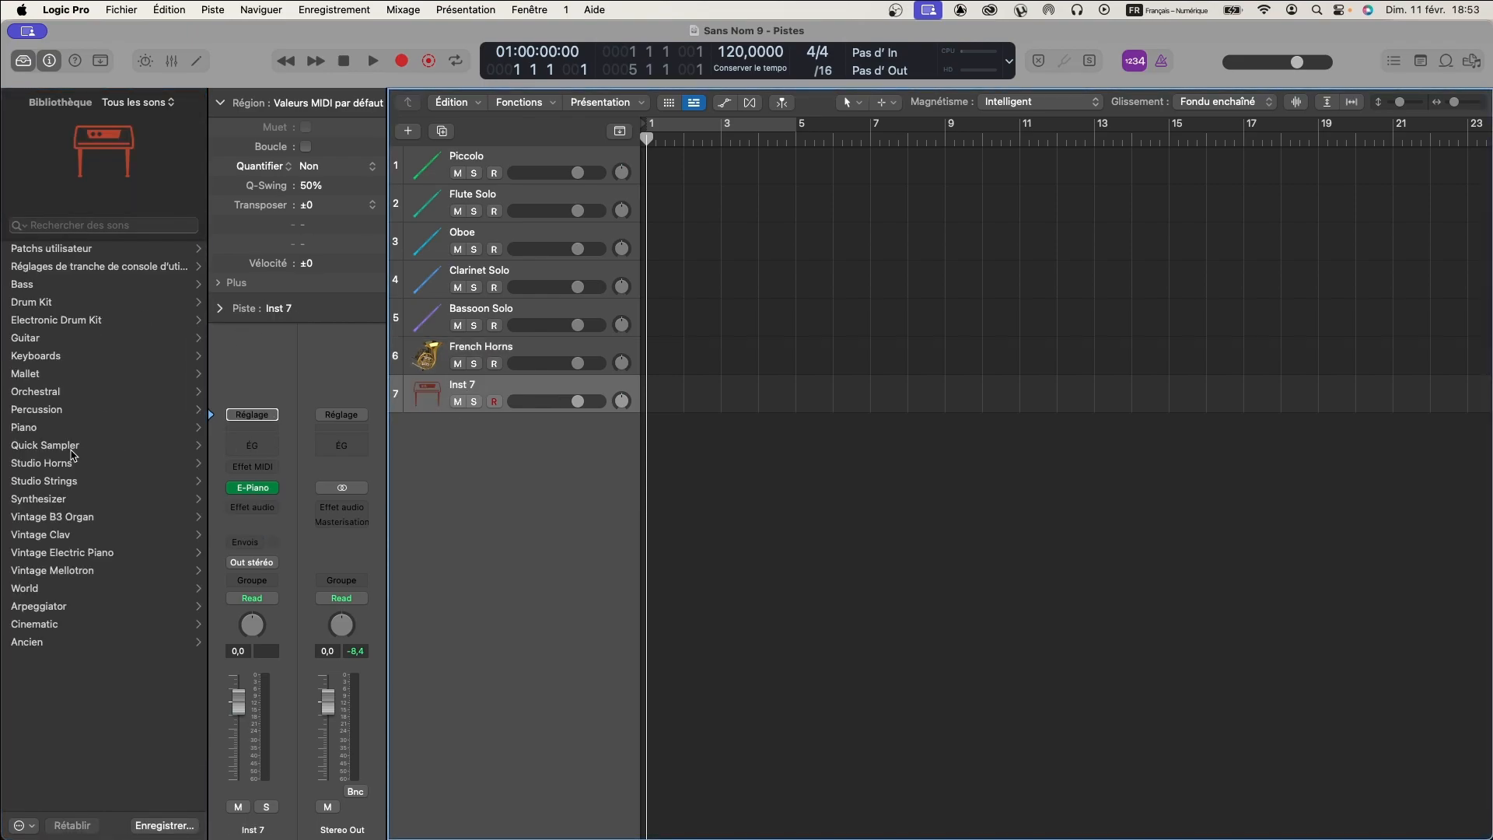
click(56, 393)
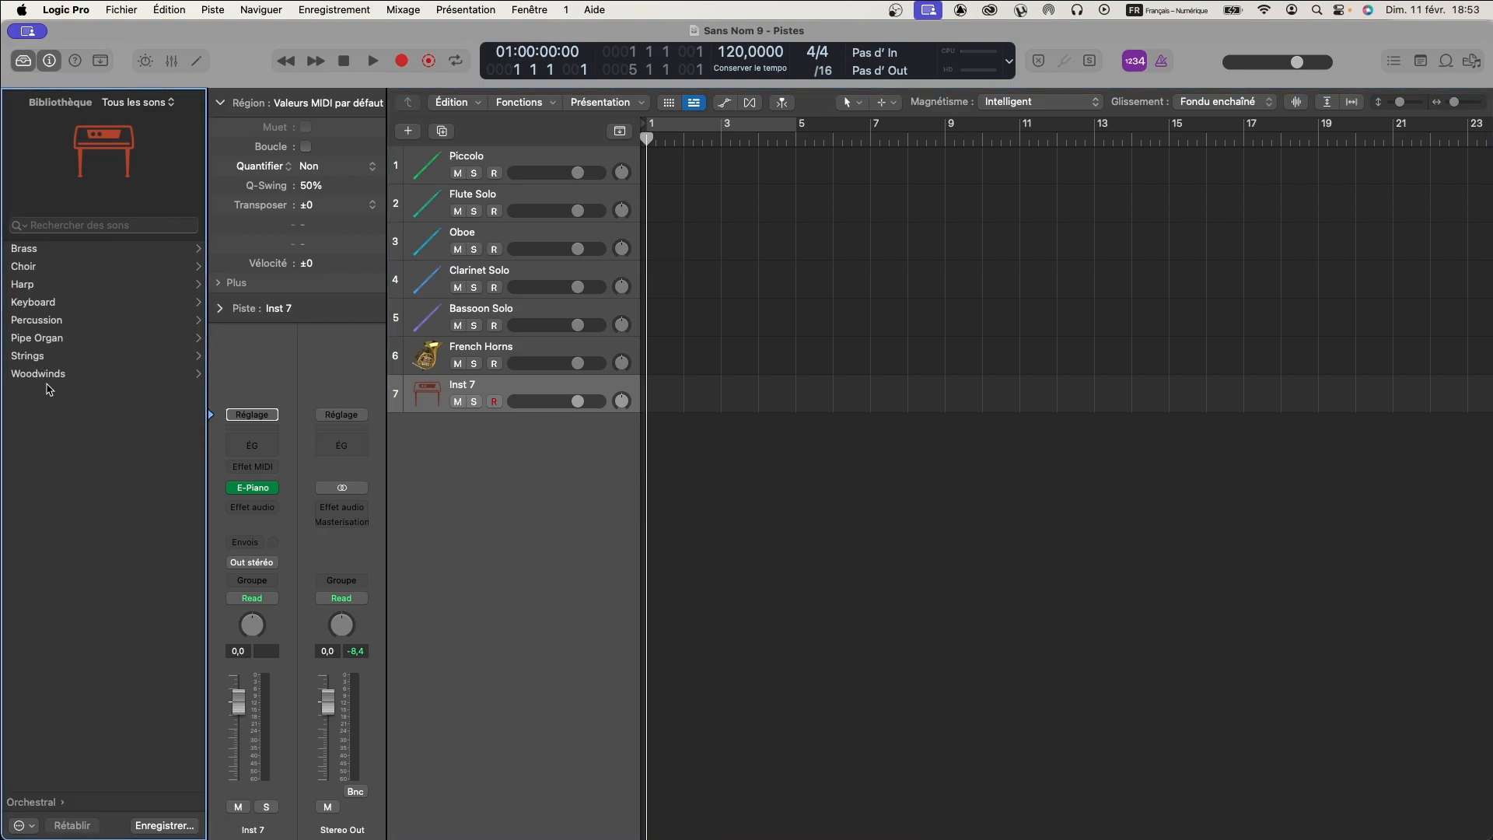
click(31, 250)
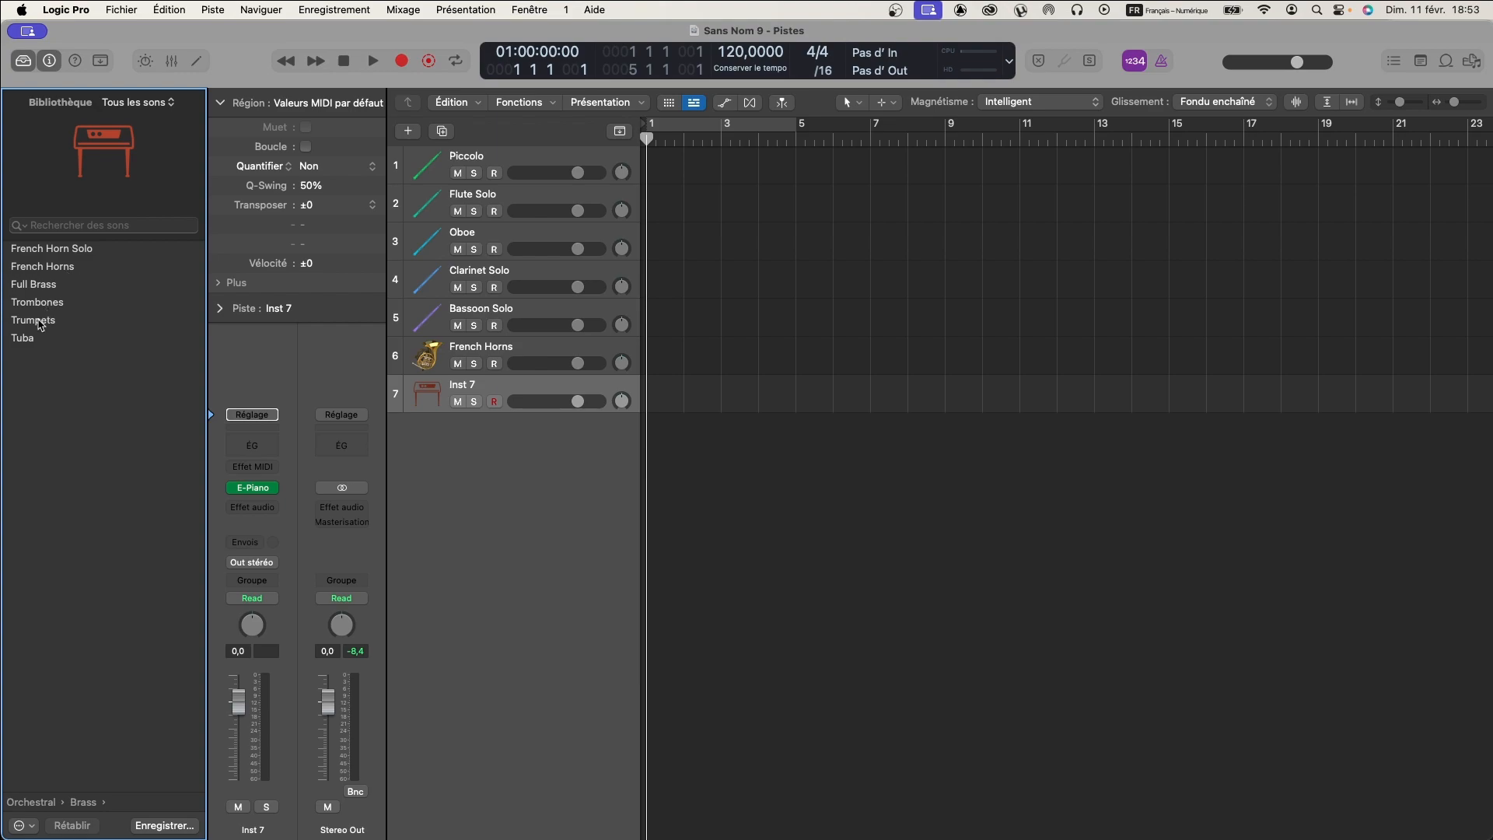
click(39, 325)
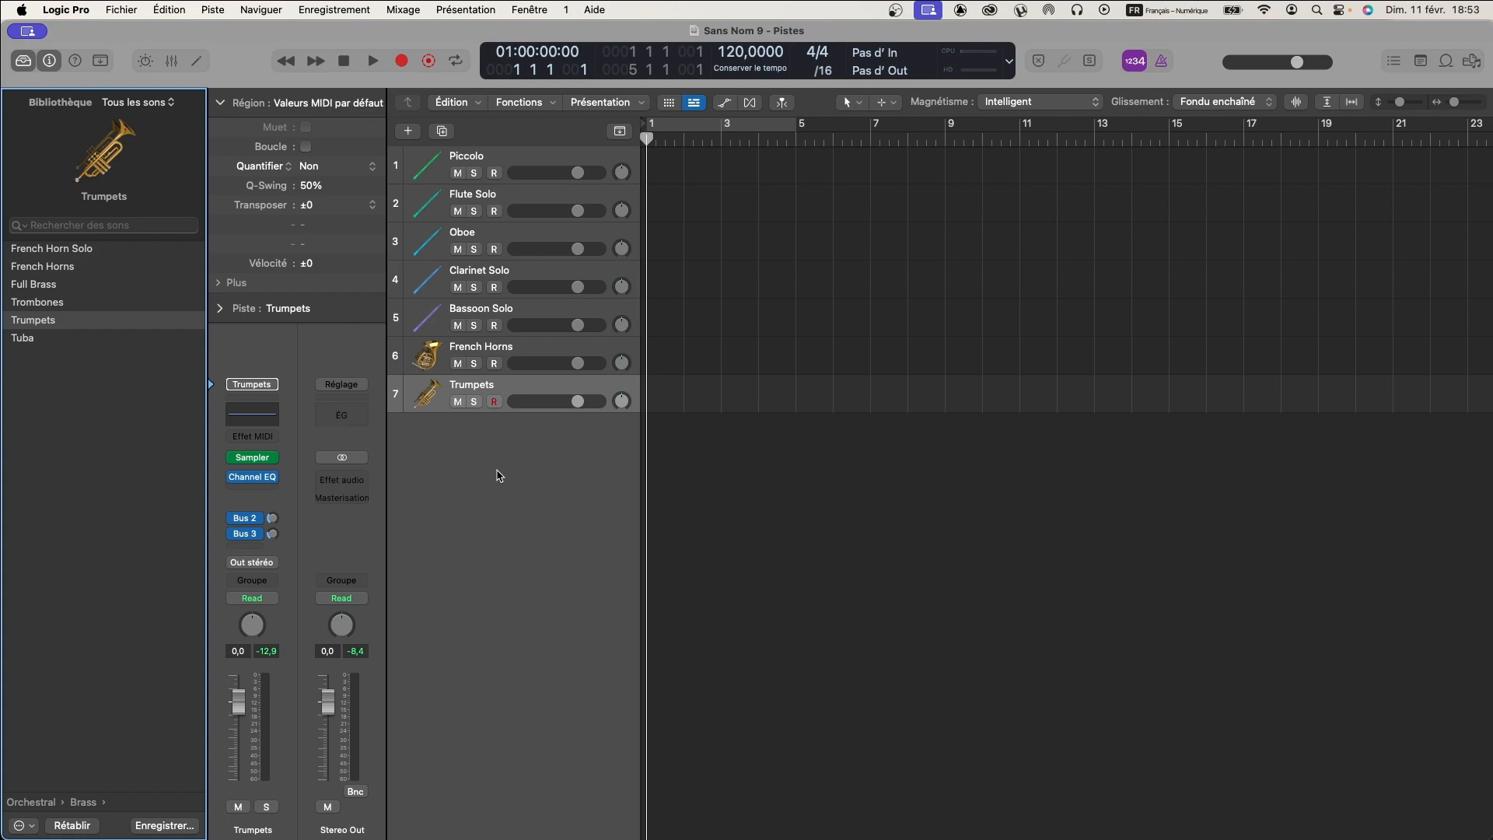
- Add an eighth instrument track and load the Trombones patch from the Orchestral Brass library
double_click(471, 432)
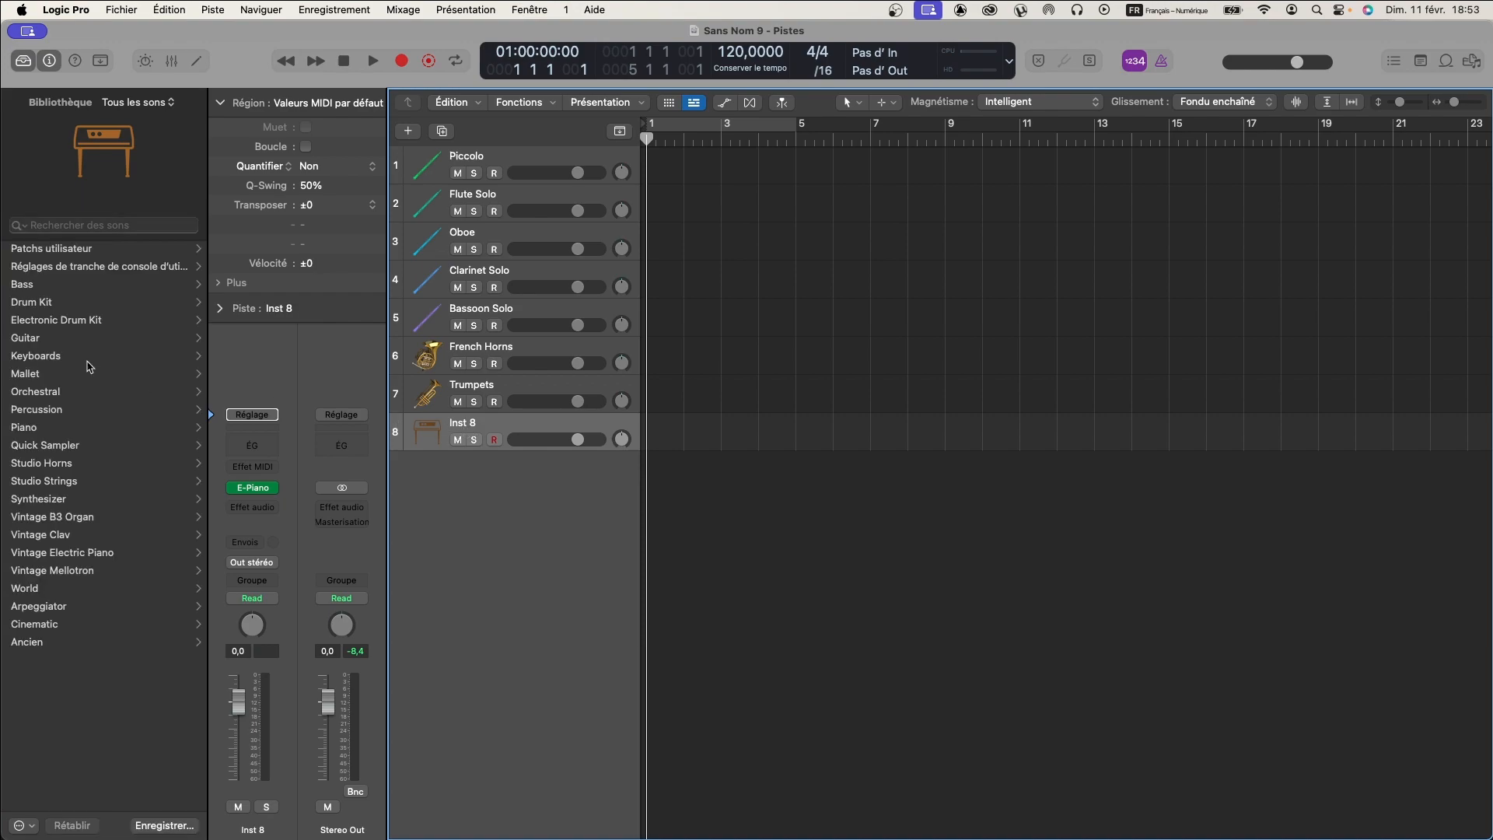
click(43, 392)
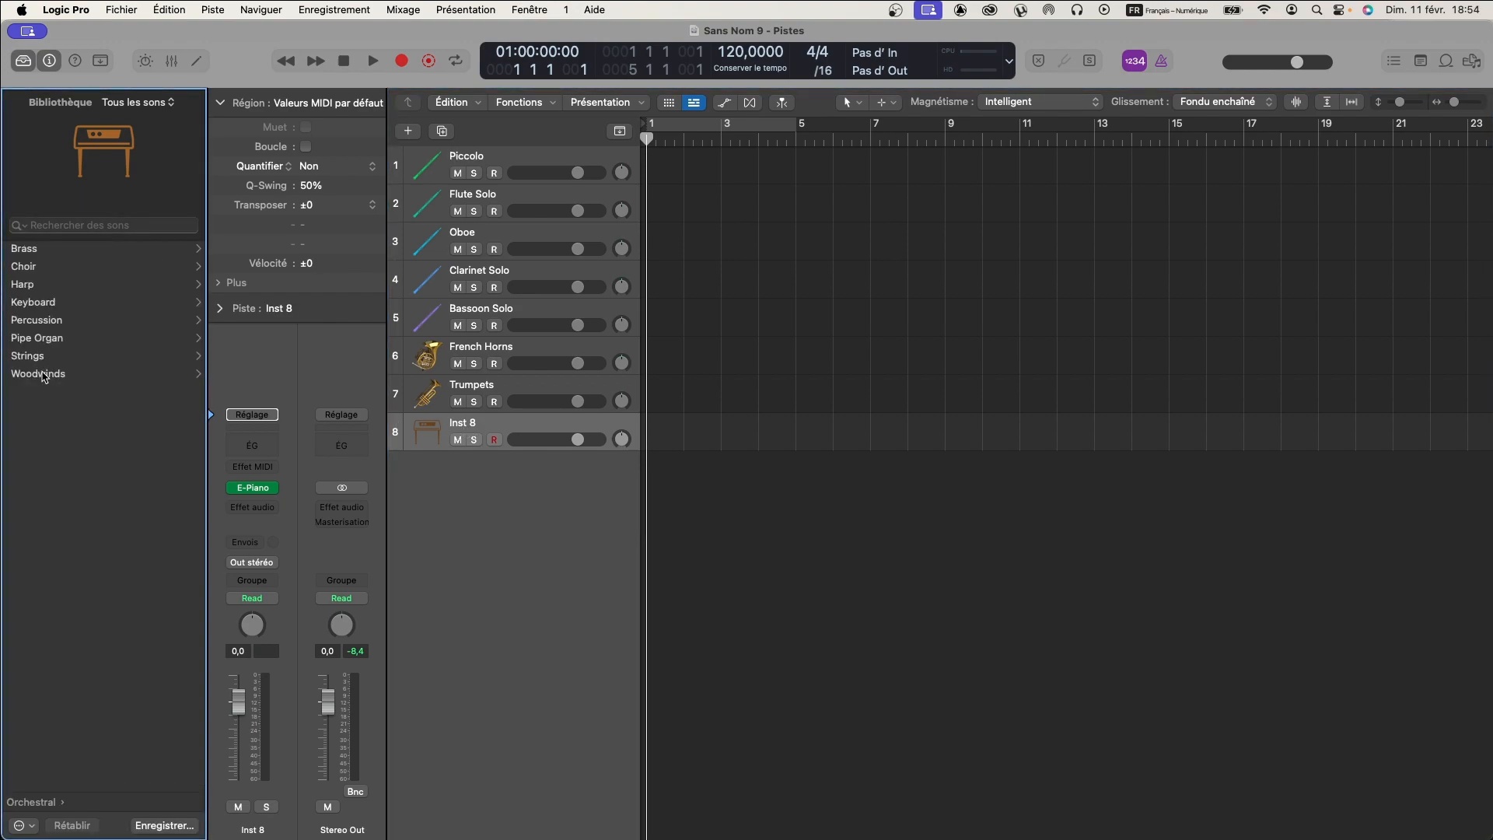
click(38, 249)
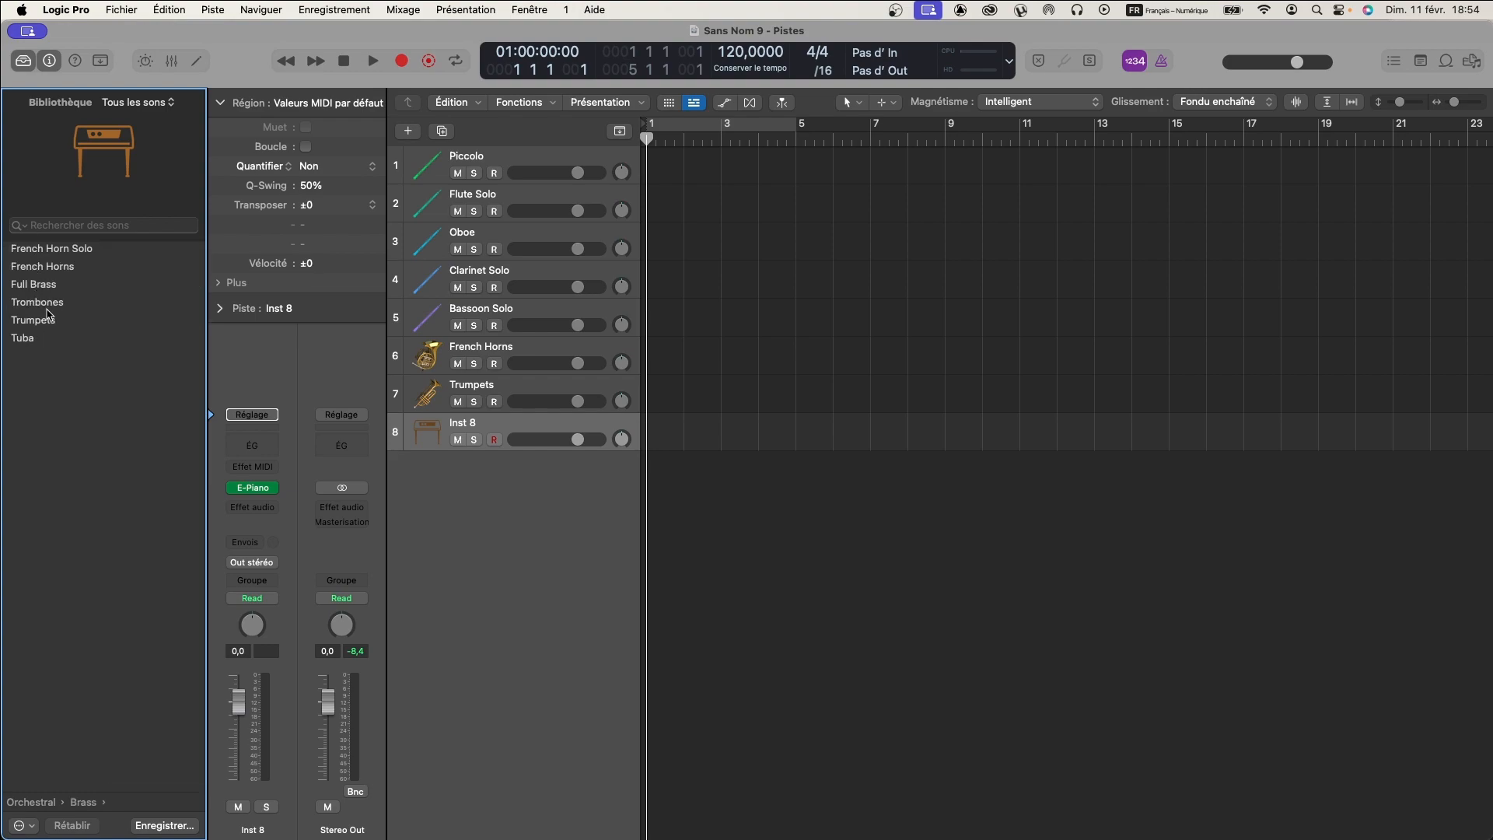
click(41, 305)
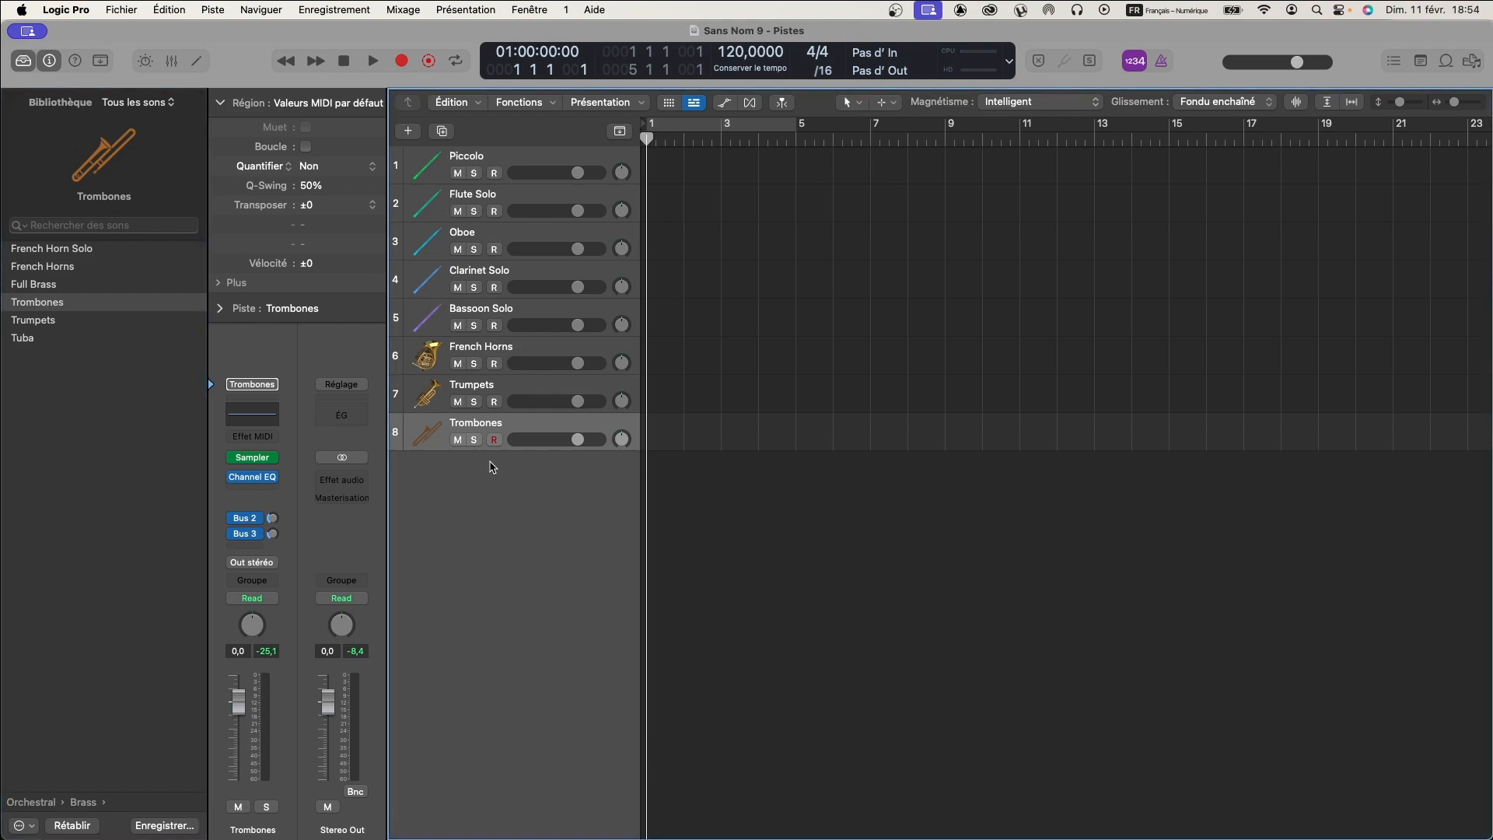
- Add a ninth instrument track and load the Tuba patch from the Orchestral Brass library
double_click(490, 467)
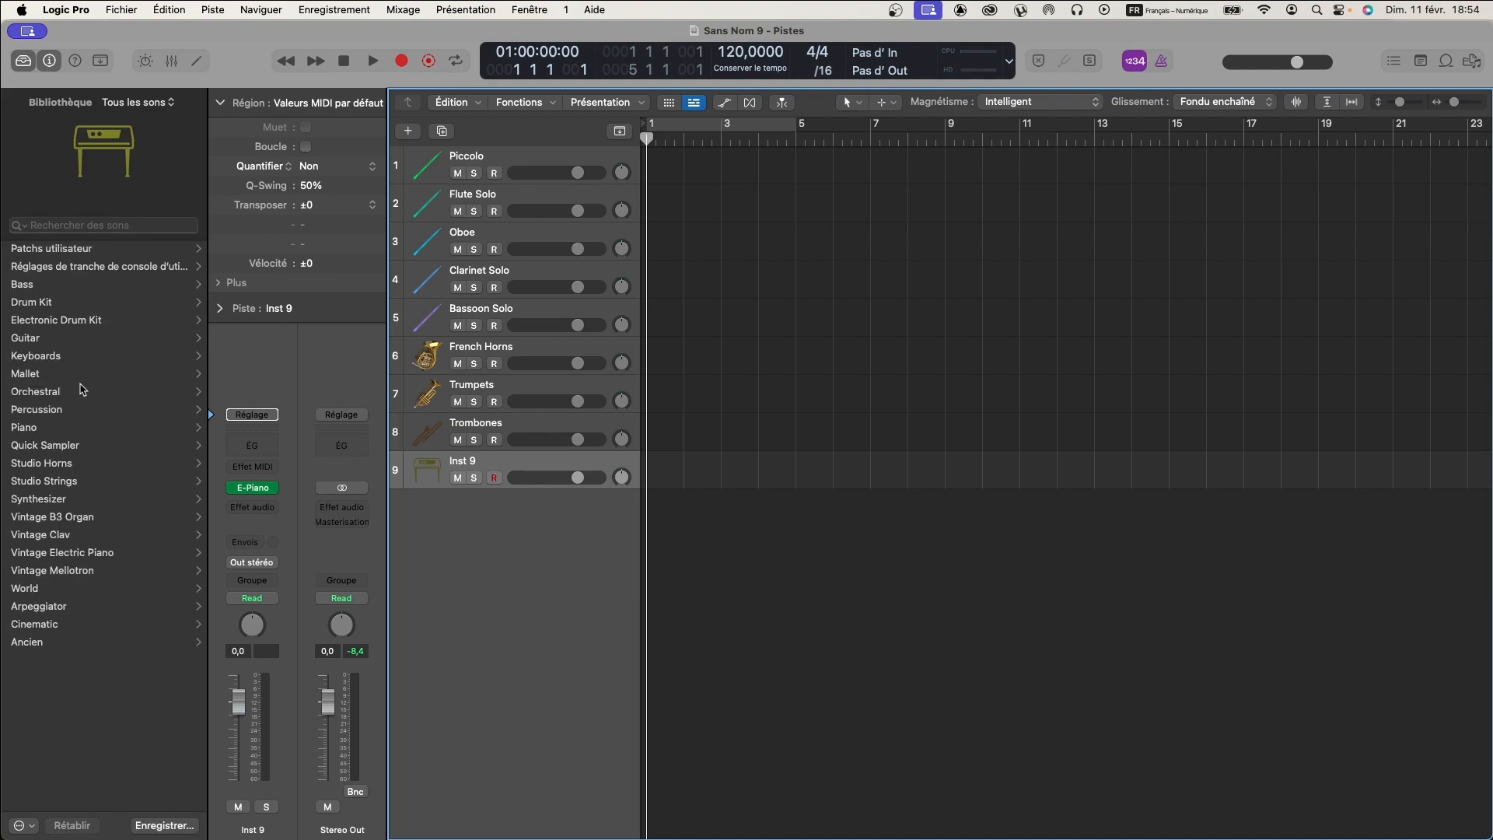
click(36, 391)
click(43, 249)
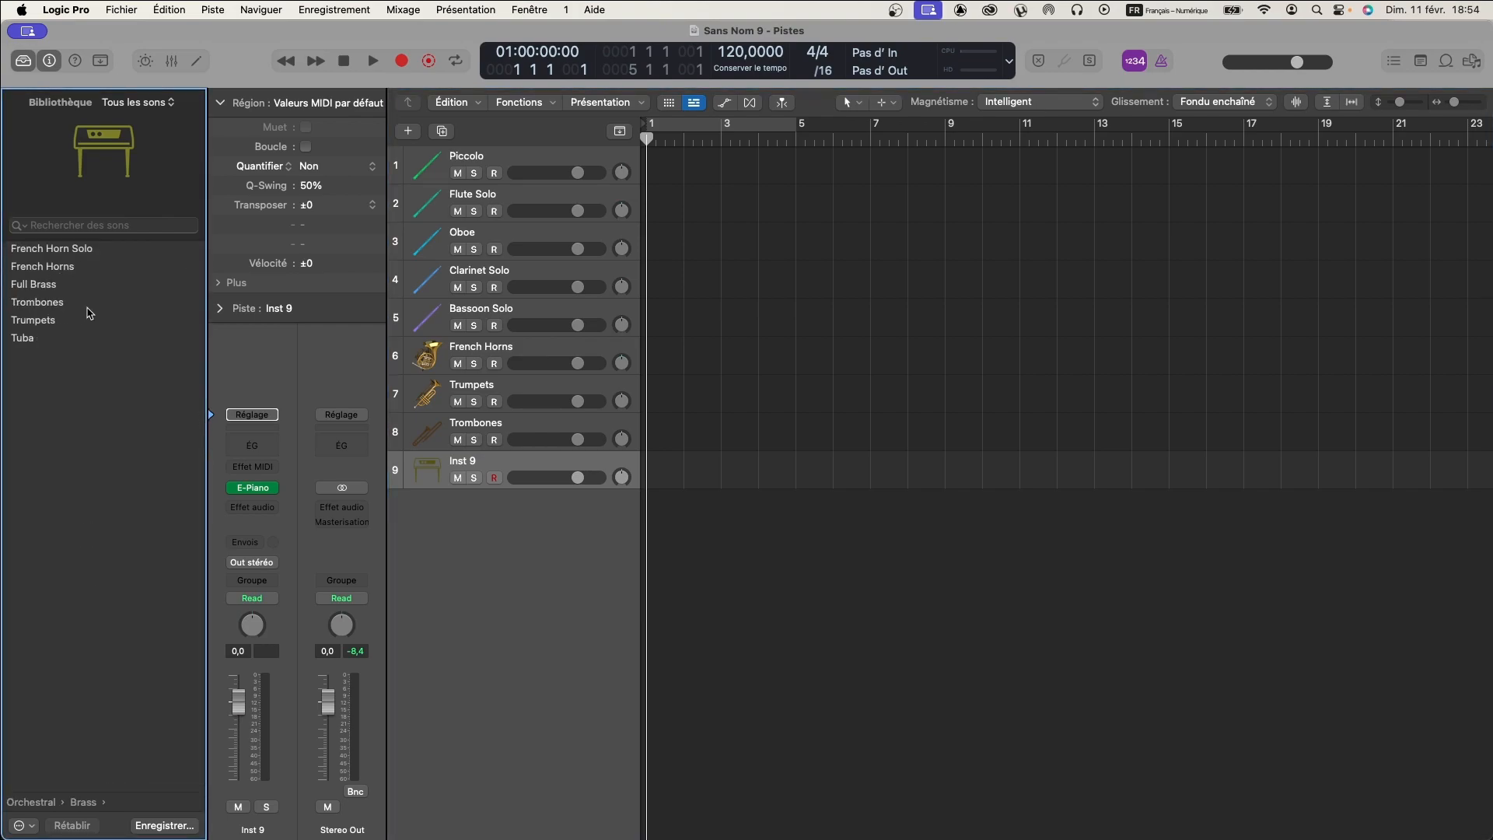
click(25, 338)
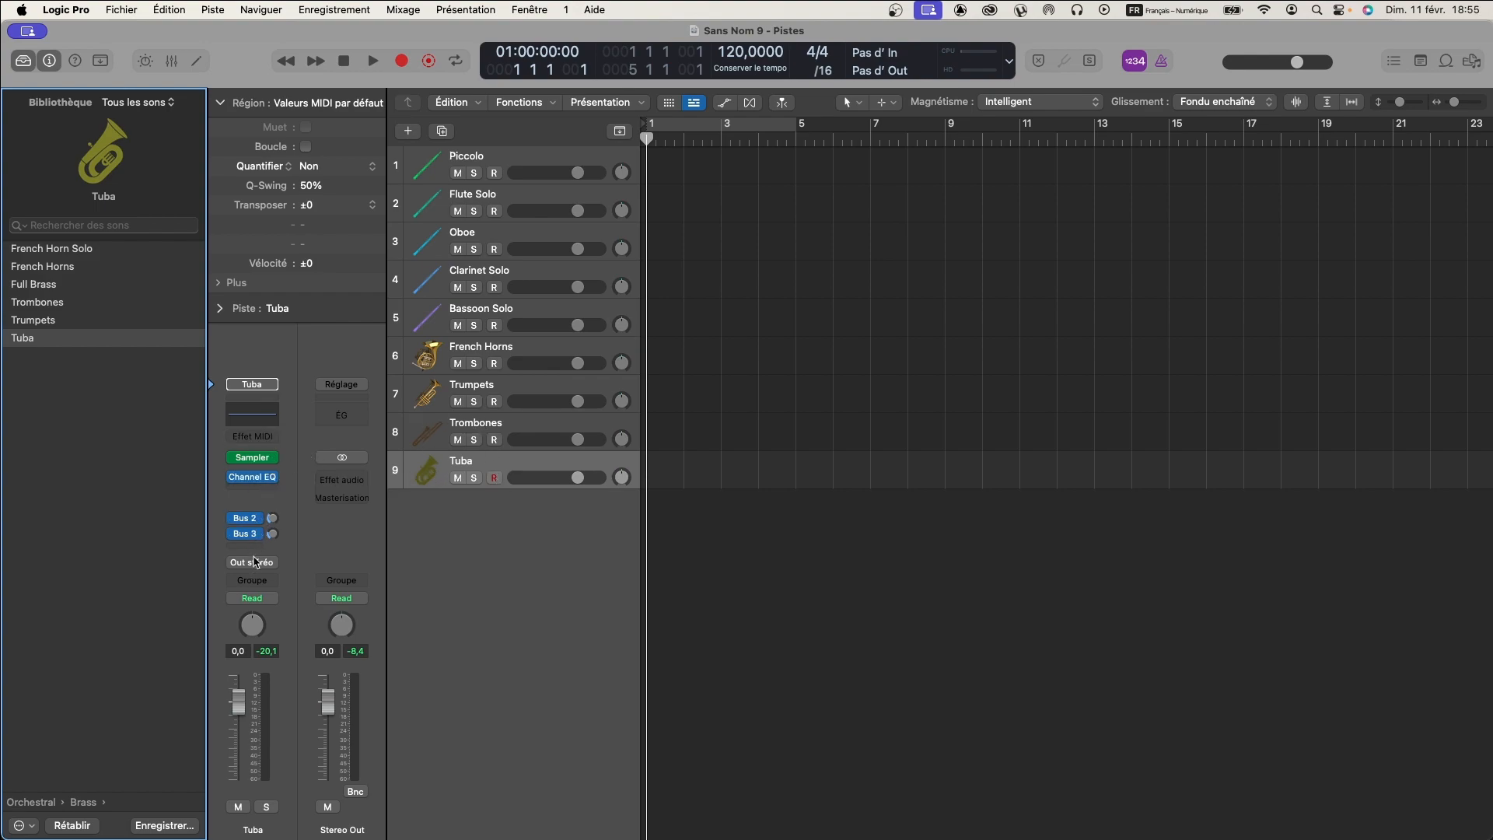
- Examine the reverb destinations of the Tuba track's Bus 2 and Bus 3 sends
click(246, 519)
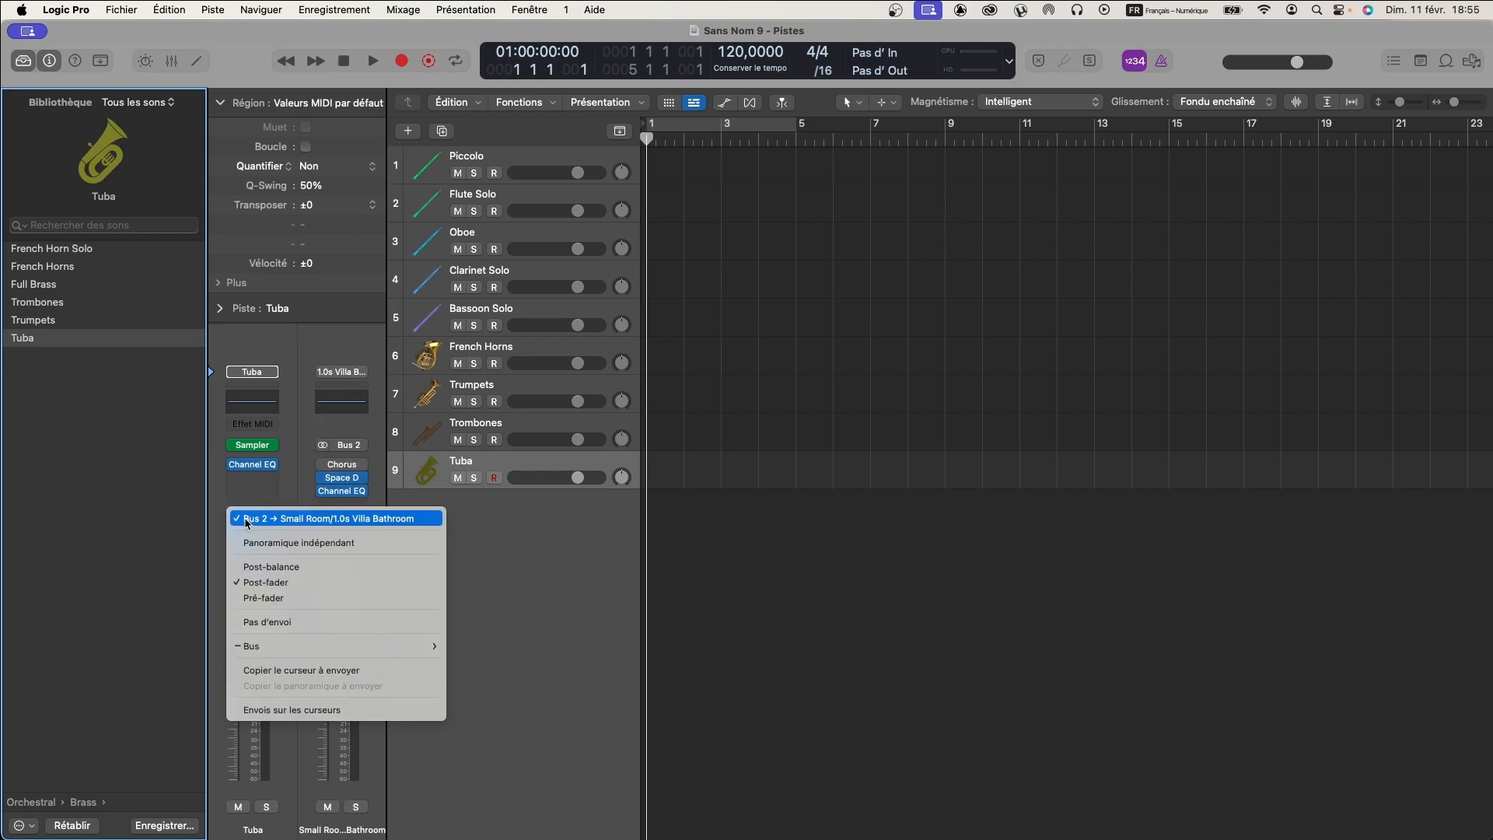
click(246, 519)
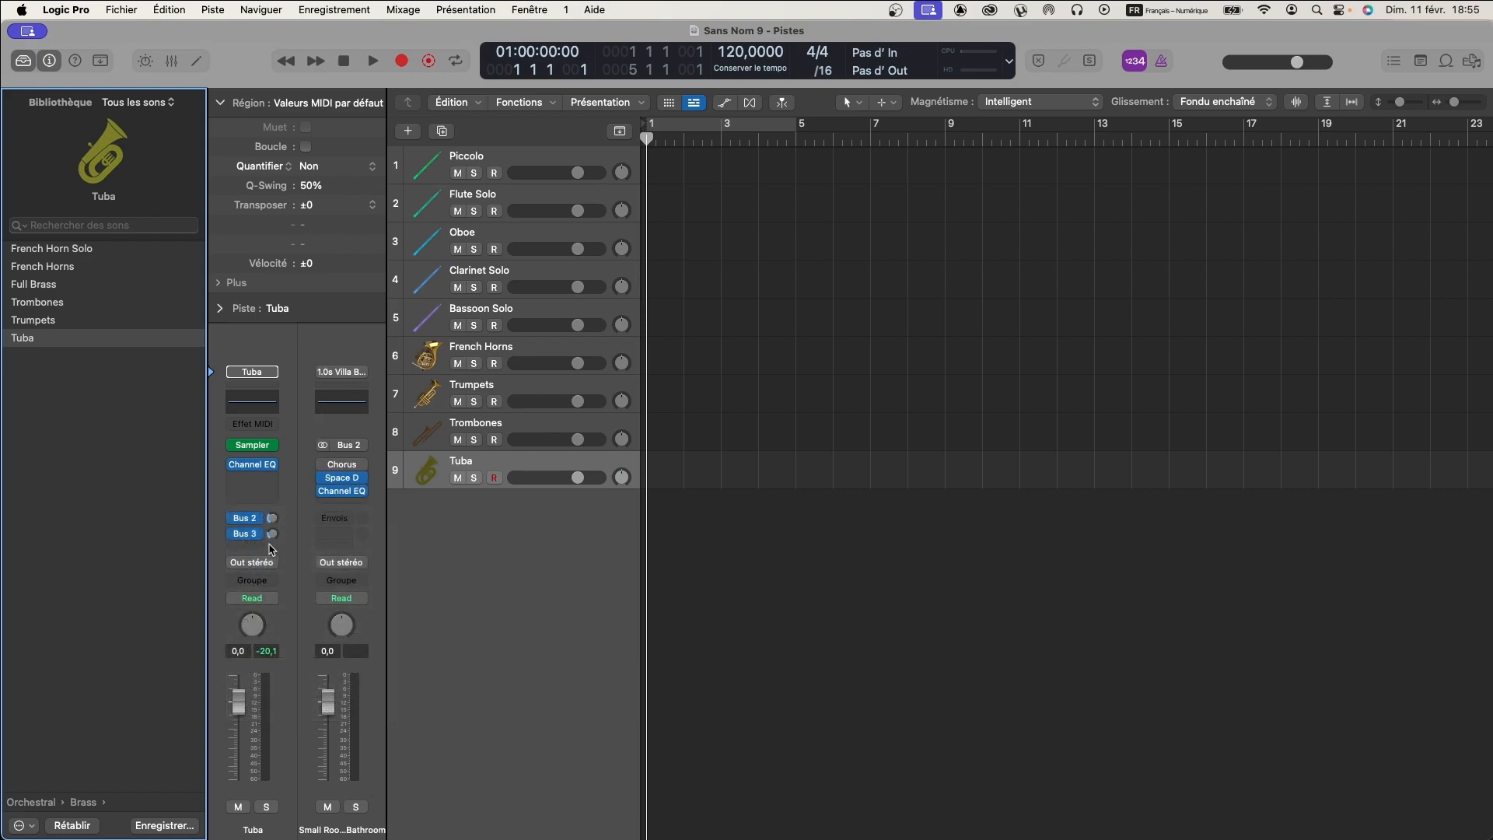
click(245, 537)
click(263, 491)
- Review the woodwind tracks from Piccolo to Bassoon Solo and the brass tracks from French Horns to Tuba
click(513, 156)
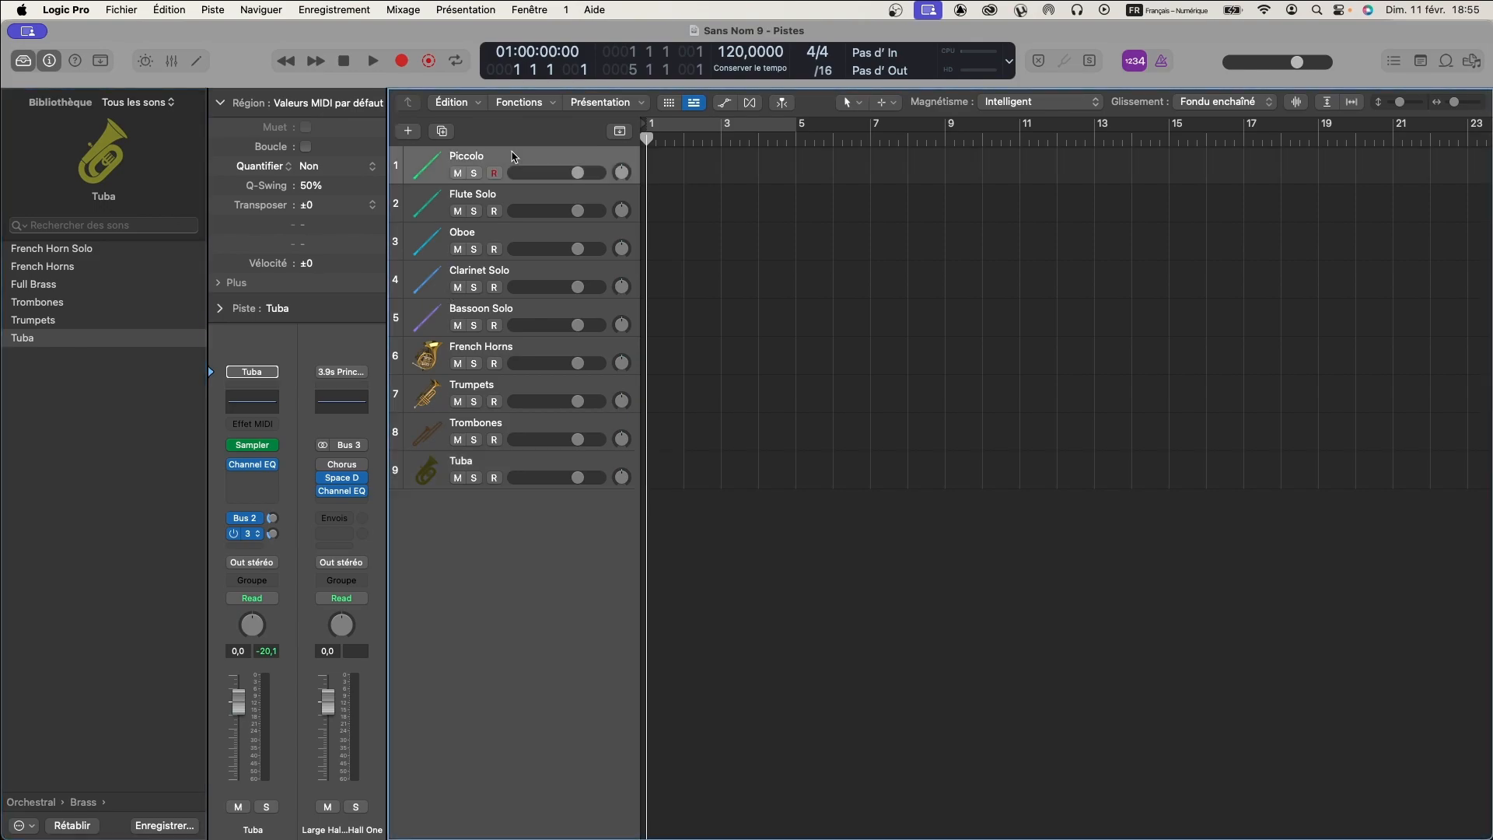
click(513, 315)
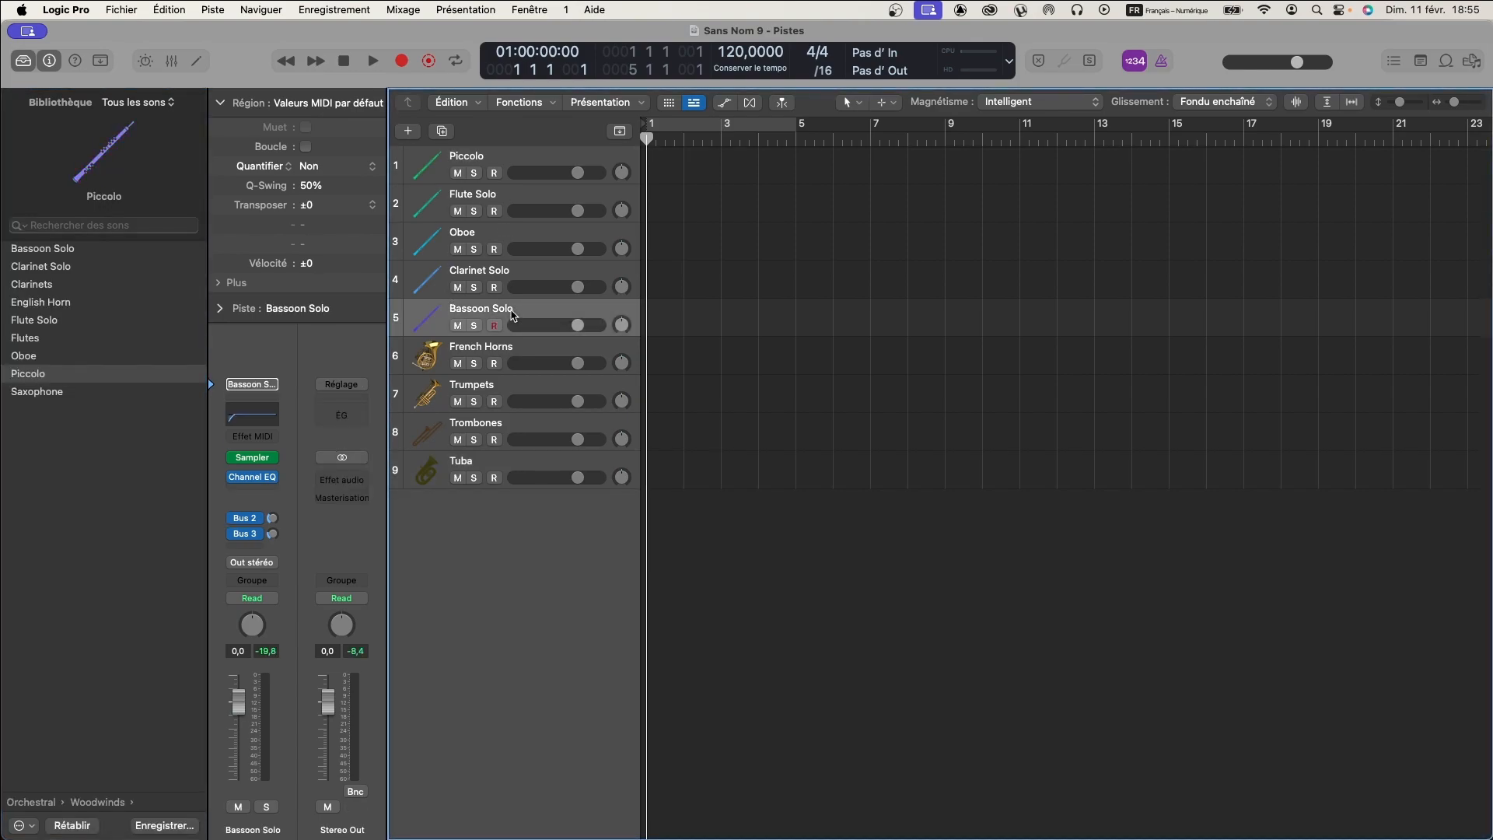
click(494, 352)
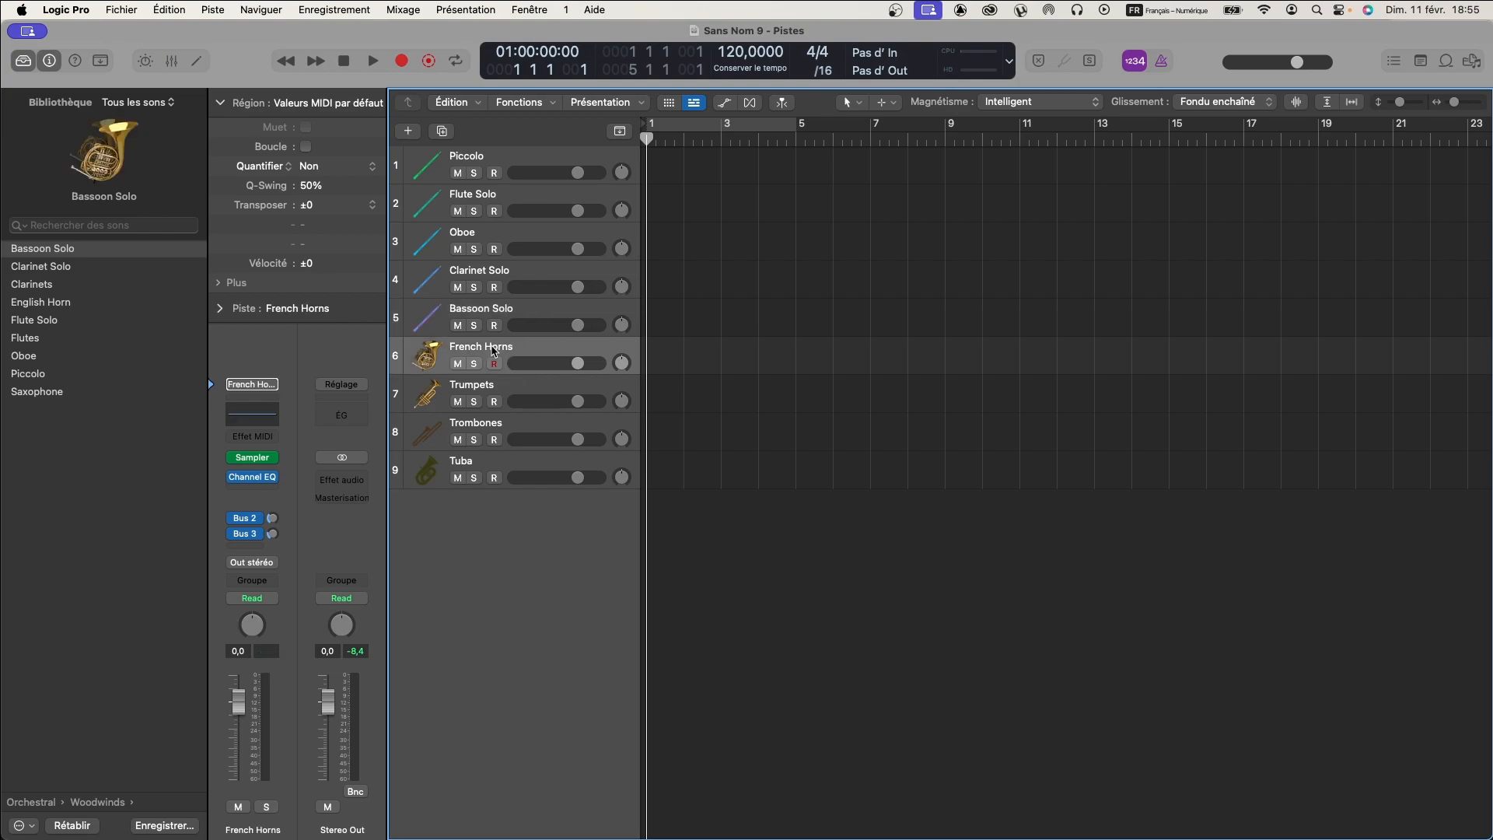
click(488, 461)
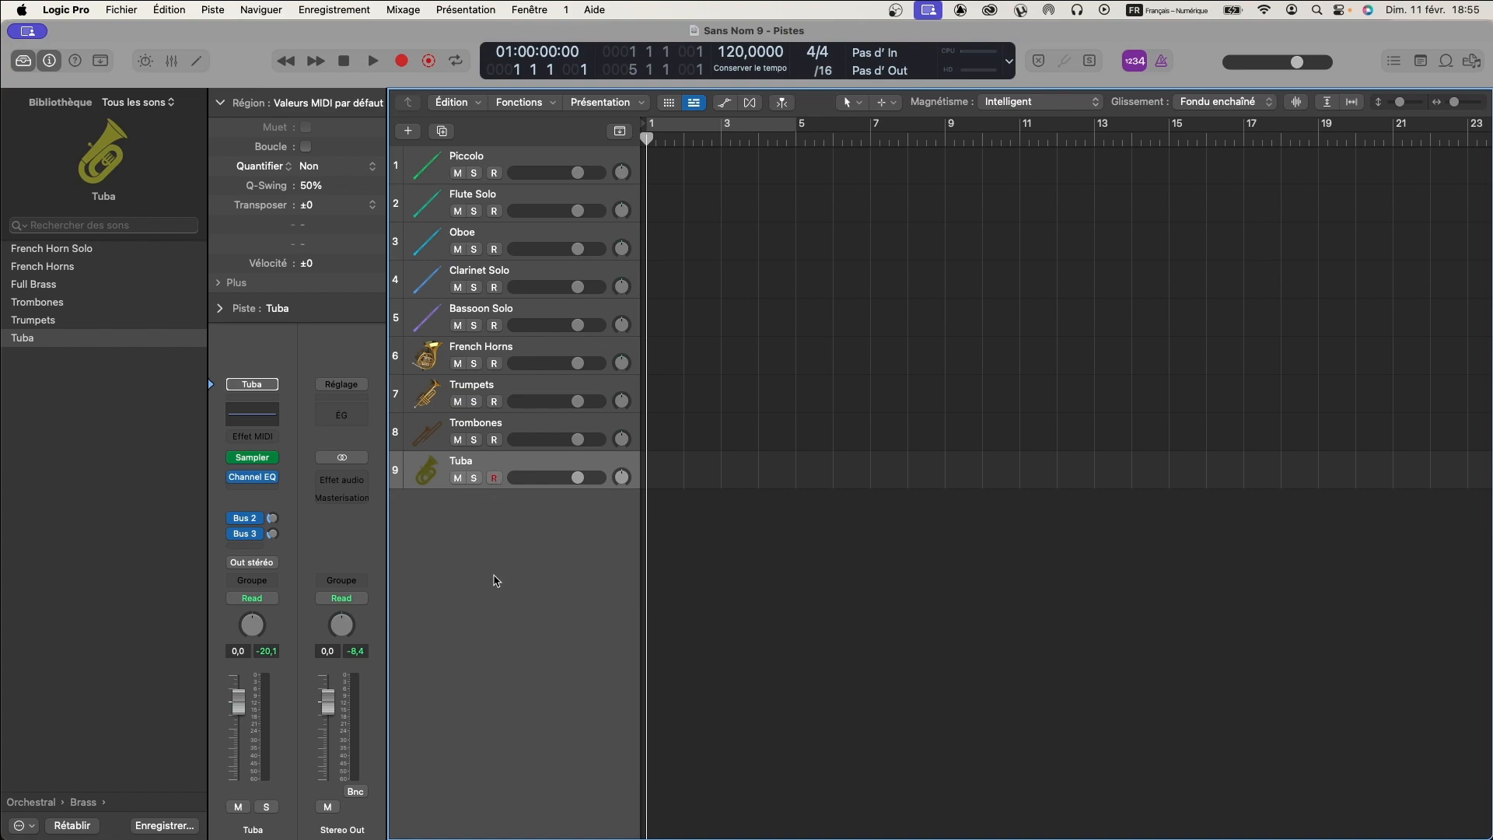
- Add a tenth instrument track and load the Orchestral Kit patch from the Orchestral Percussion library
double_click(482, 510)
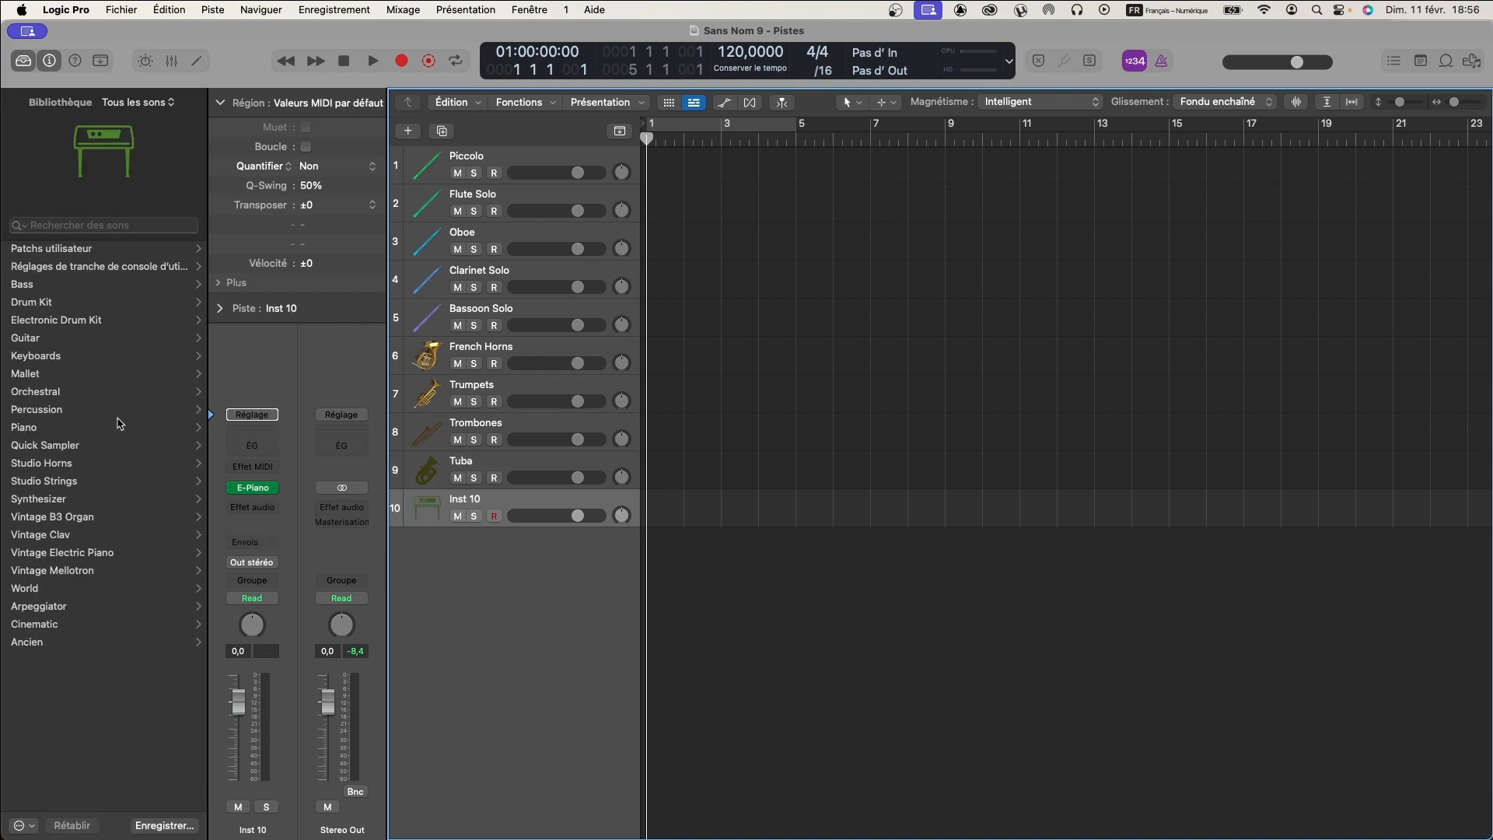
click(37, 410)
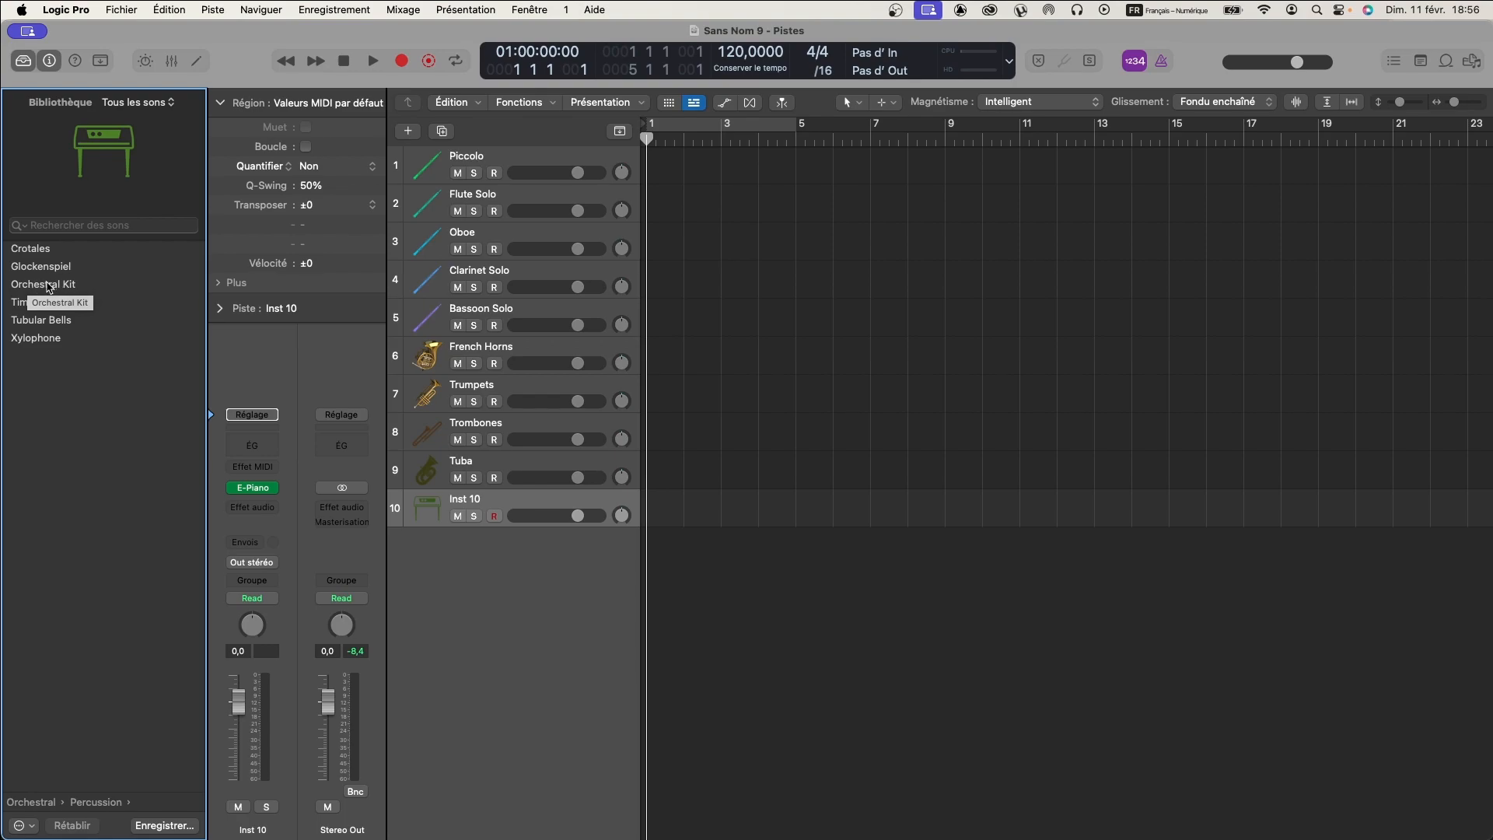
click(43, 286)
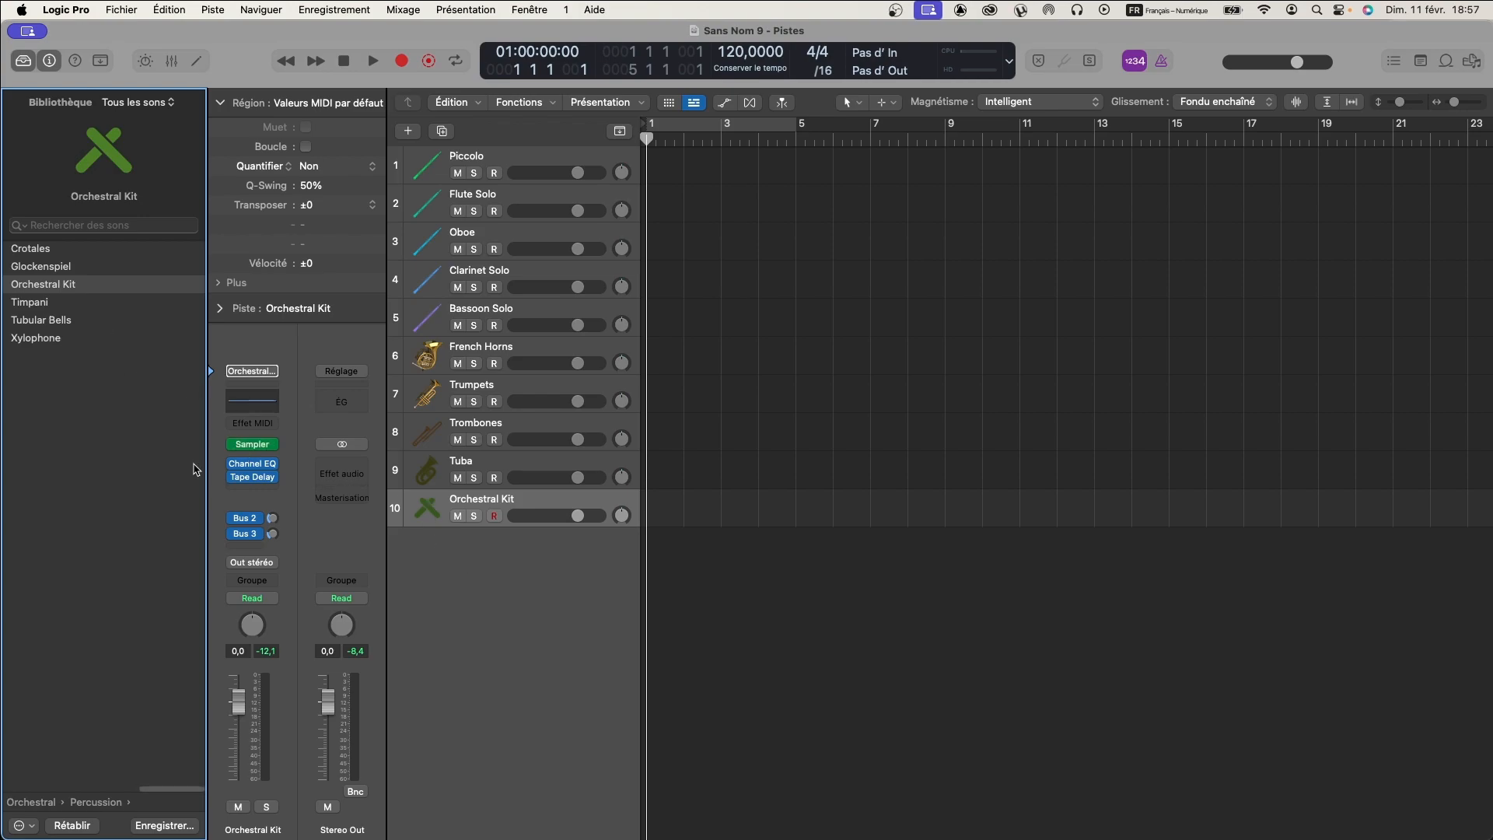
- Add an eleventh instrument track and load the Xylophone patch from the Orchestral Percussion library
double_click(470, 542)
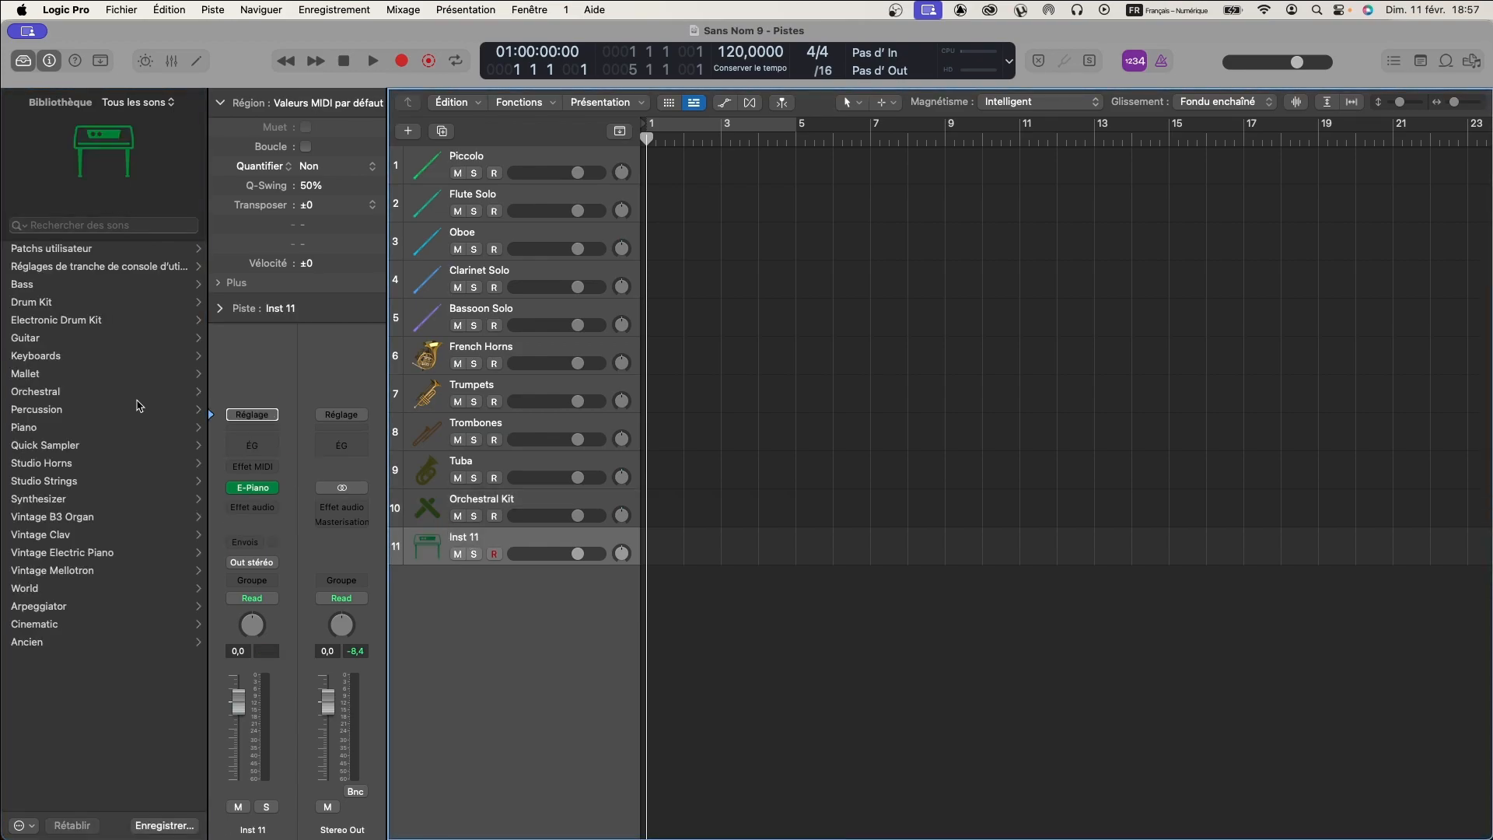
click(61, 395)
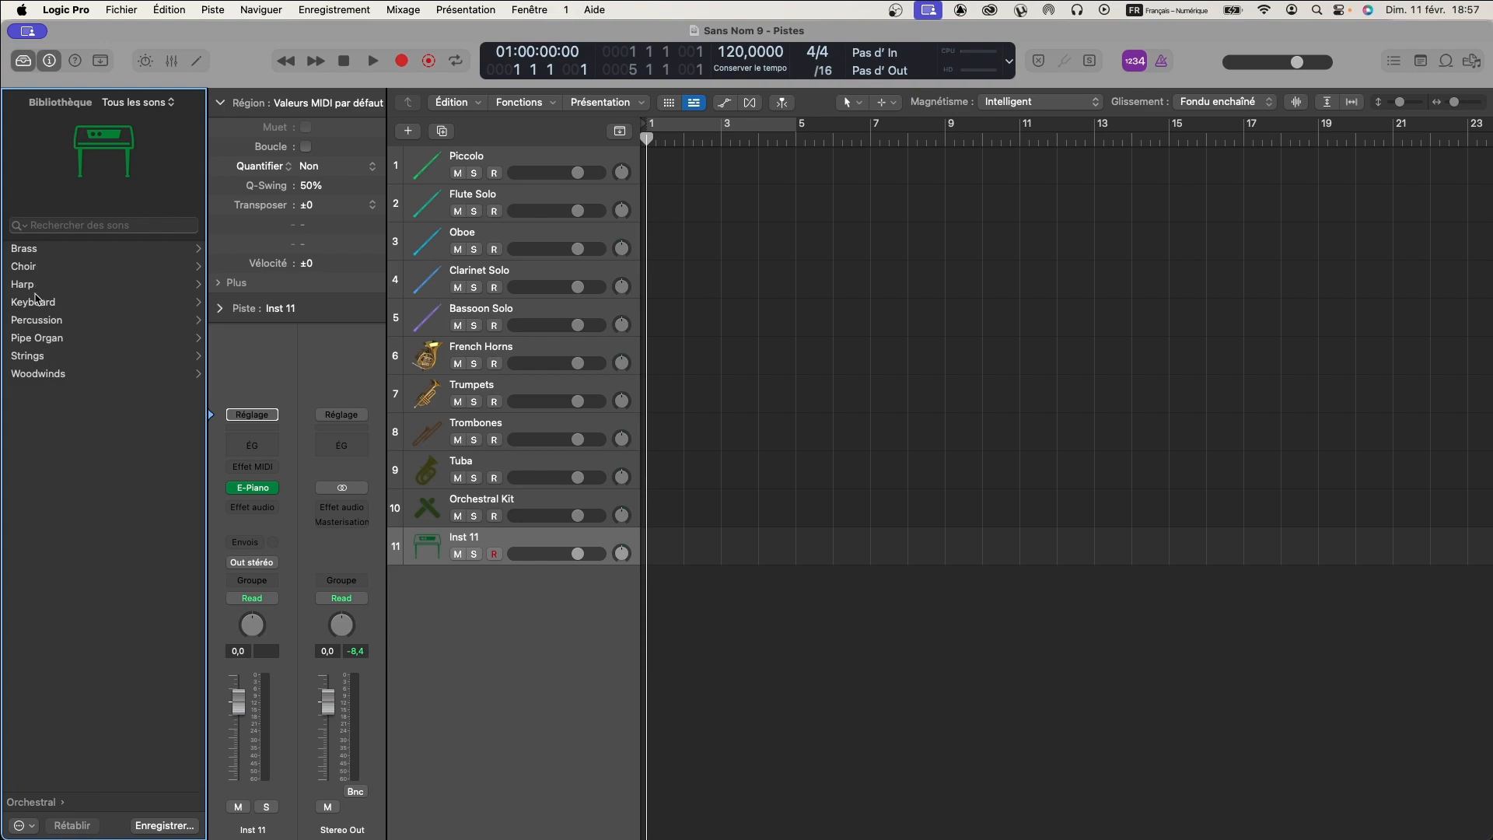
click(36, 320)
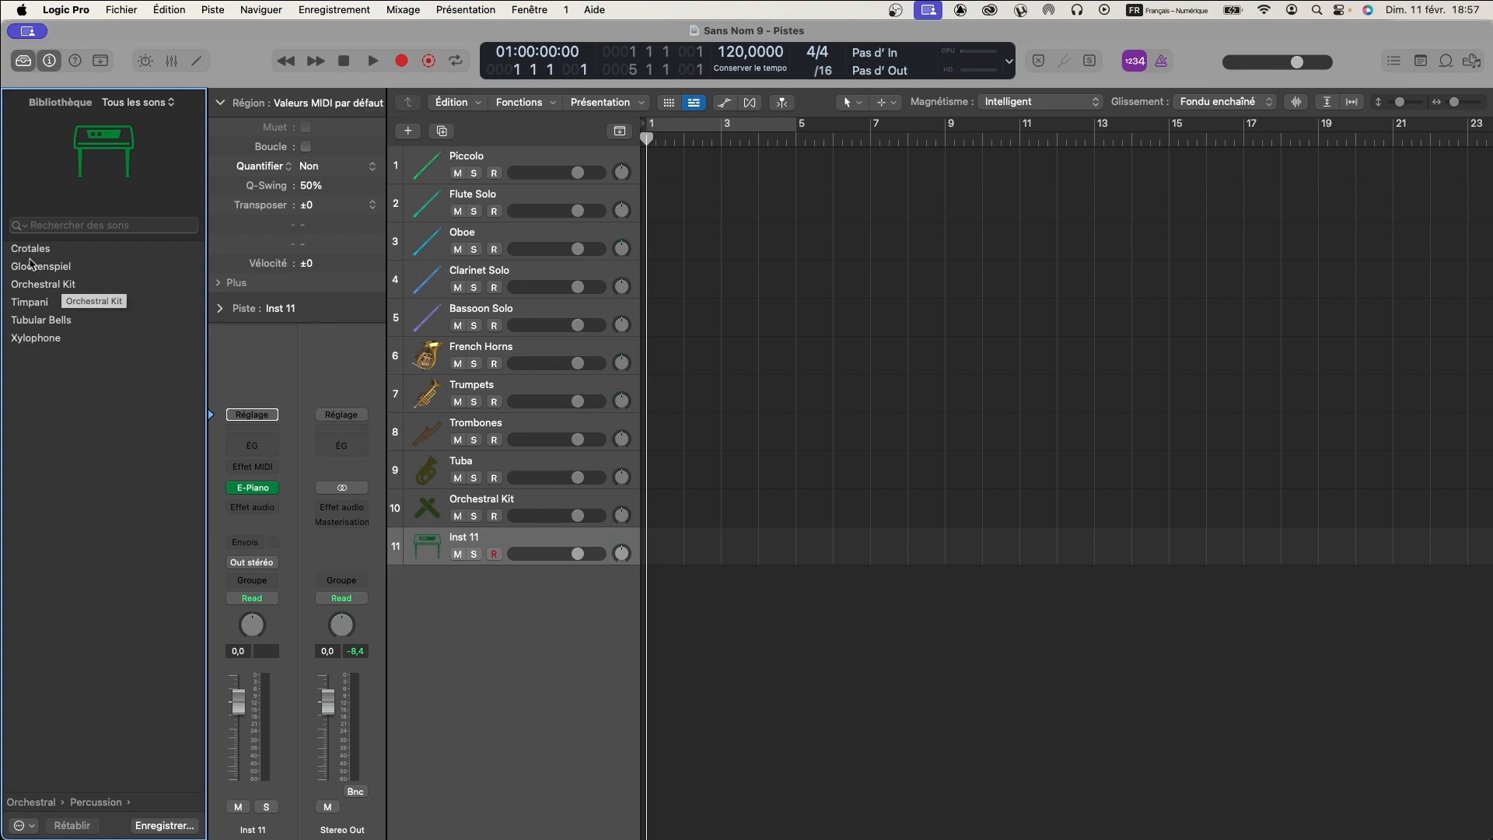
click(35, 338)
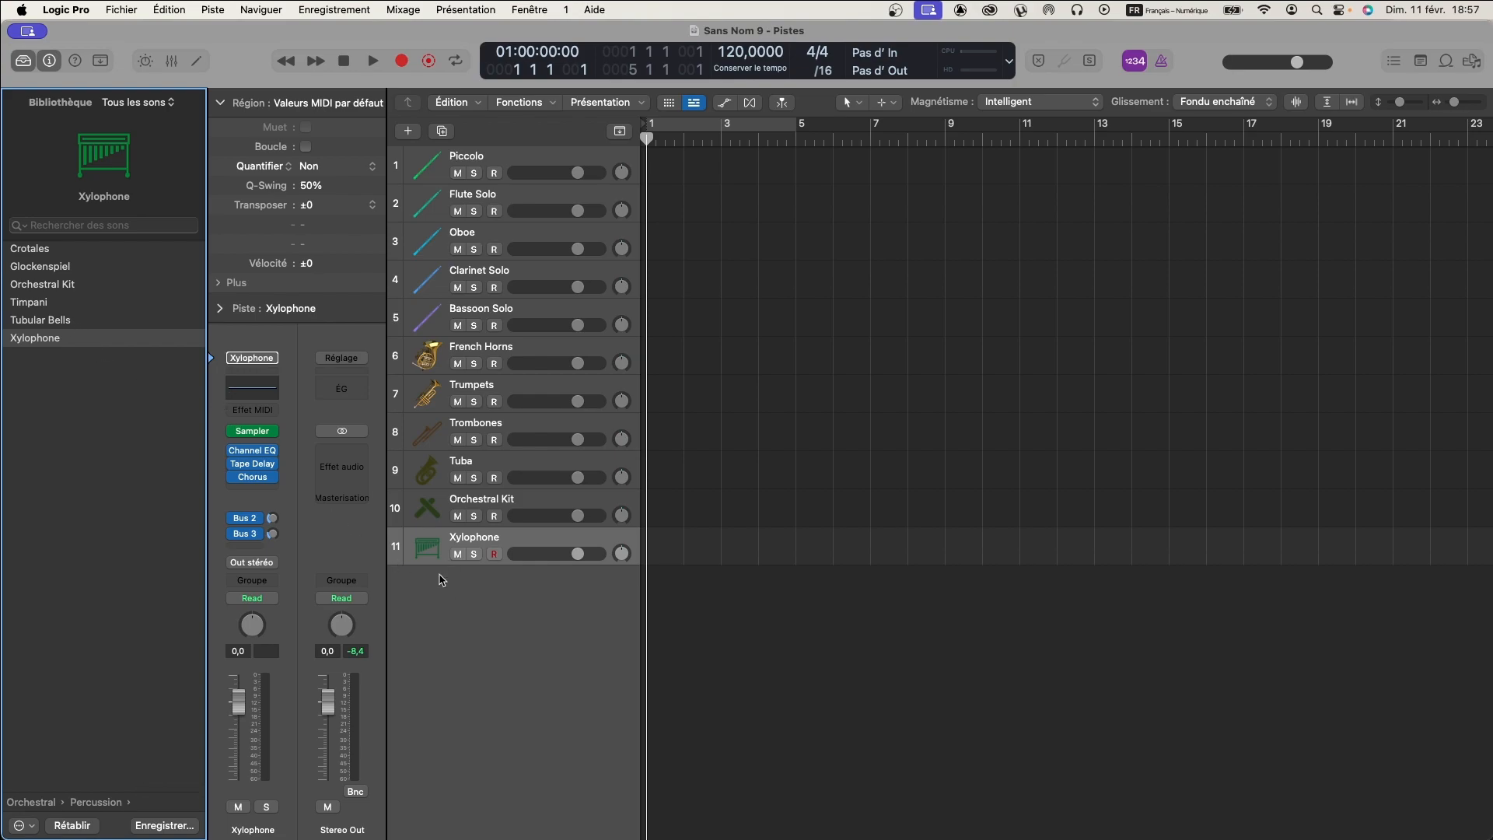
- Duplicate the Xylophone track and load the Glockenspiel patch on the copy
click(441, 132)
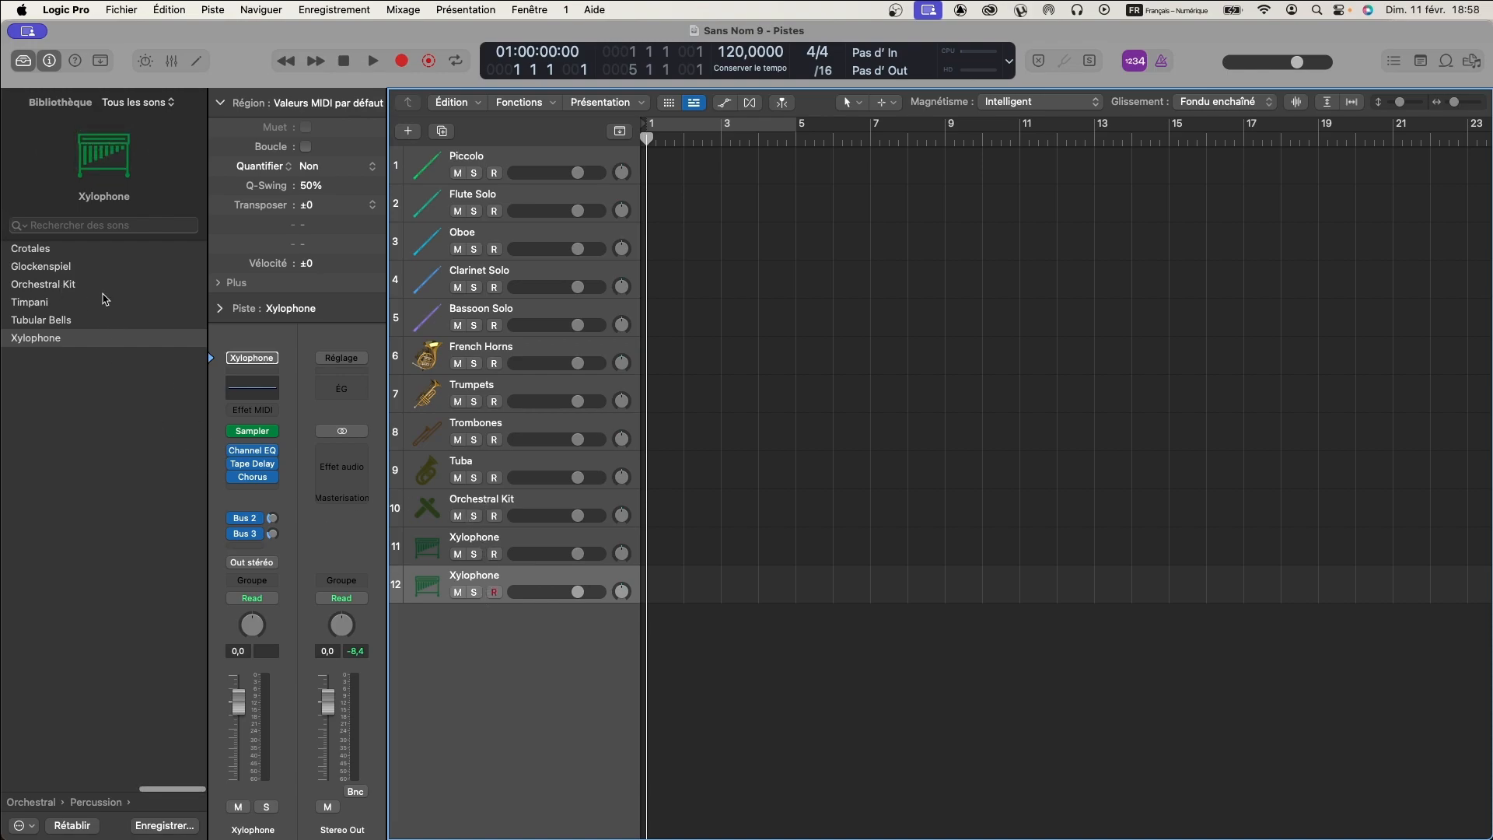
click(54, 269)
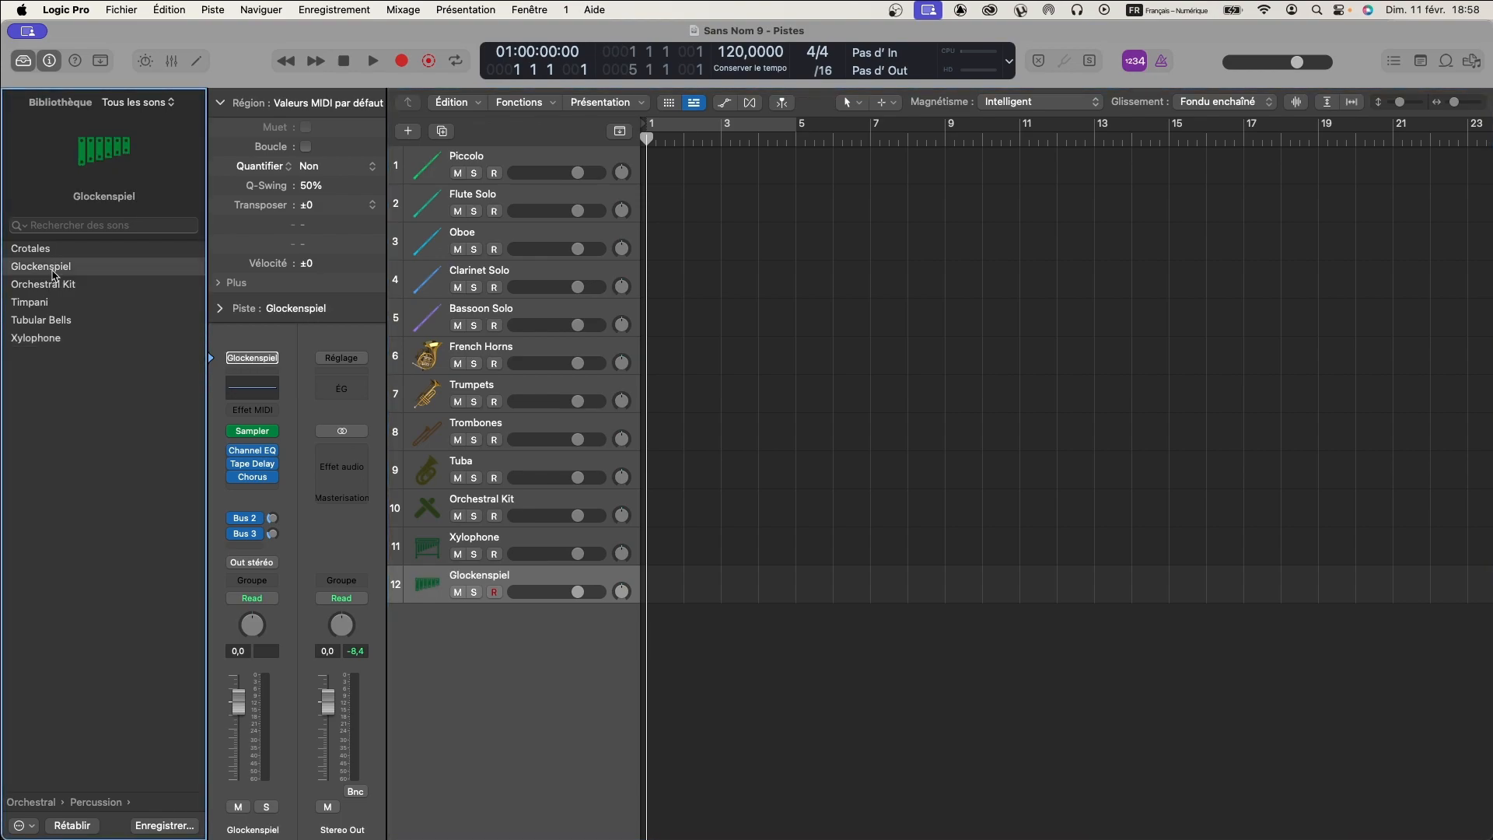
- Compare the Orchestral Kit, Xylophone and Glockenspiel tracks by selecting each one in turn
click(487, 542)
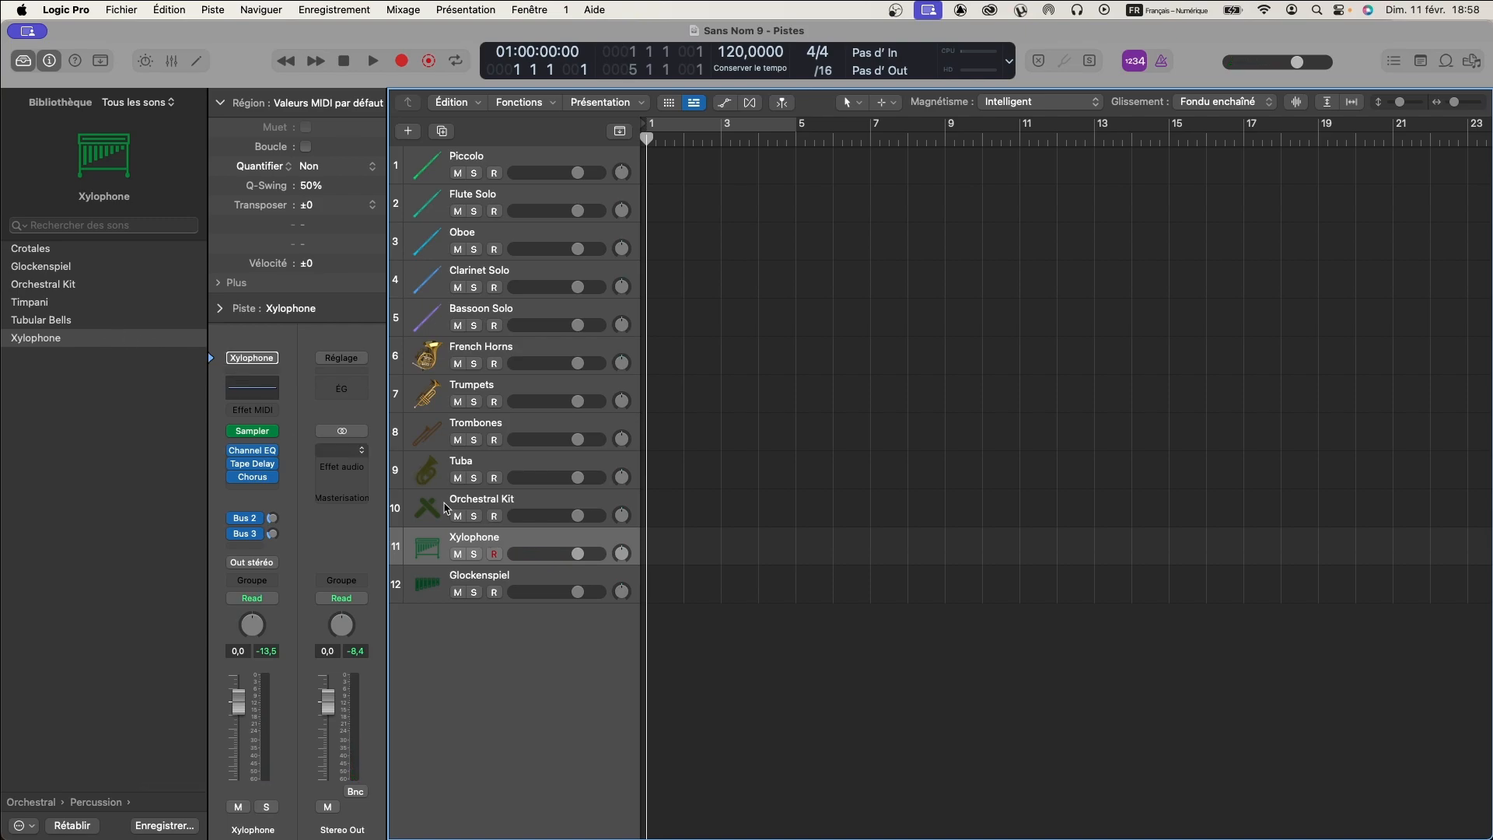
click(484, 578)
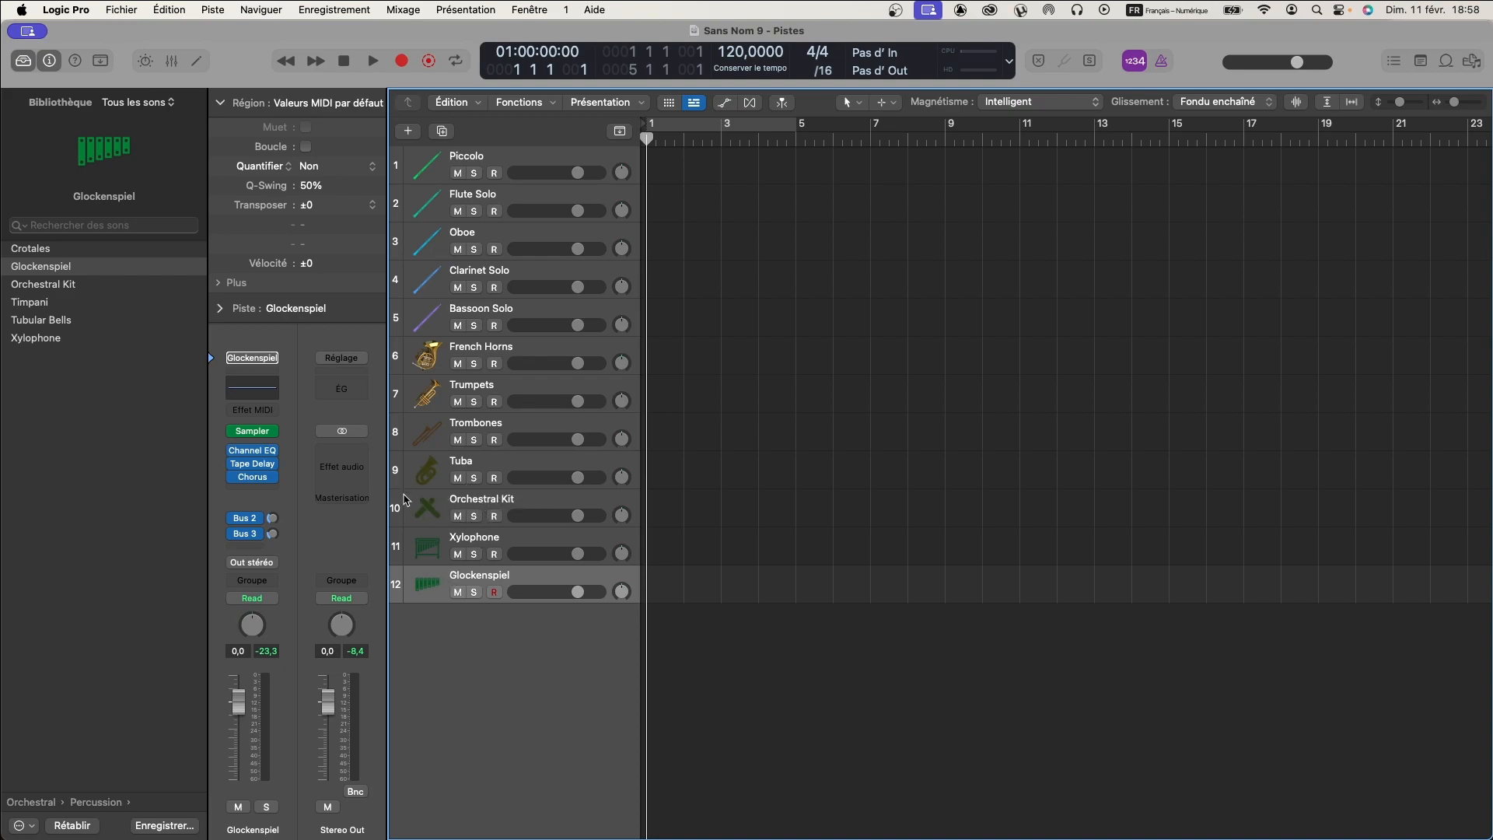
click(459, 500)
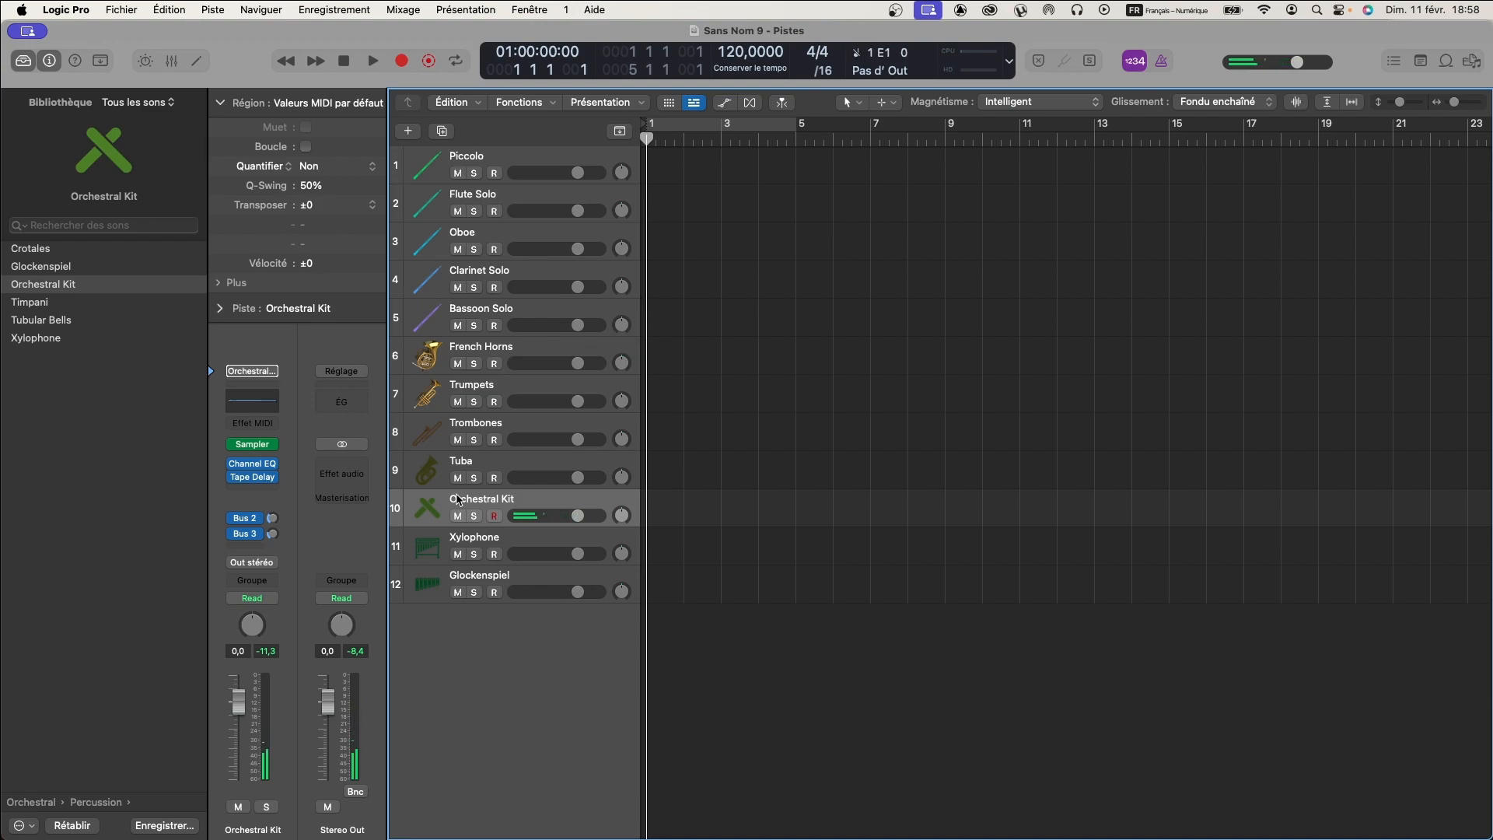
click(473, 537)
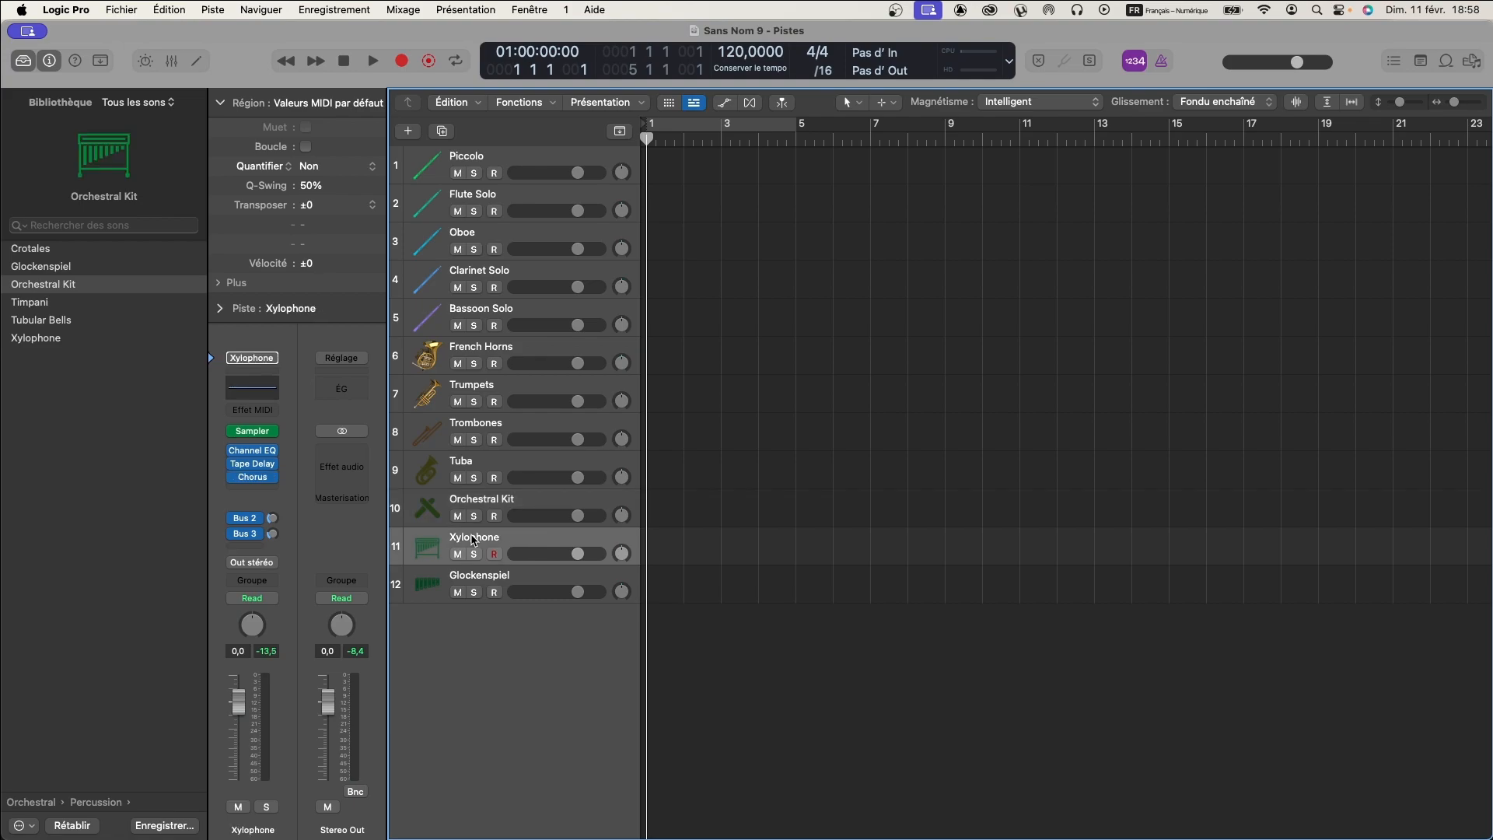
click(483, 576)
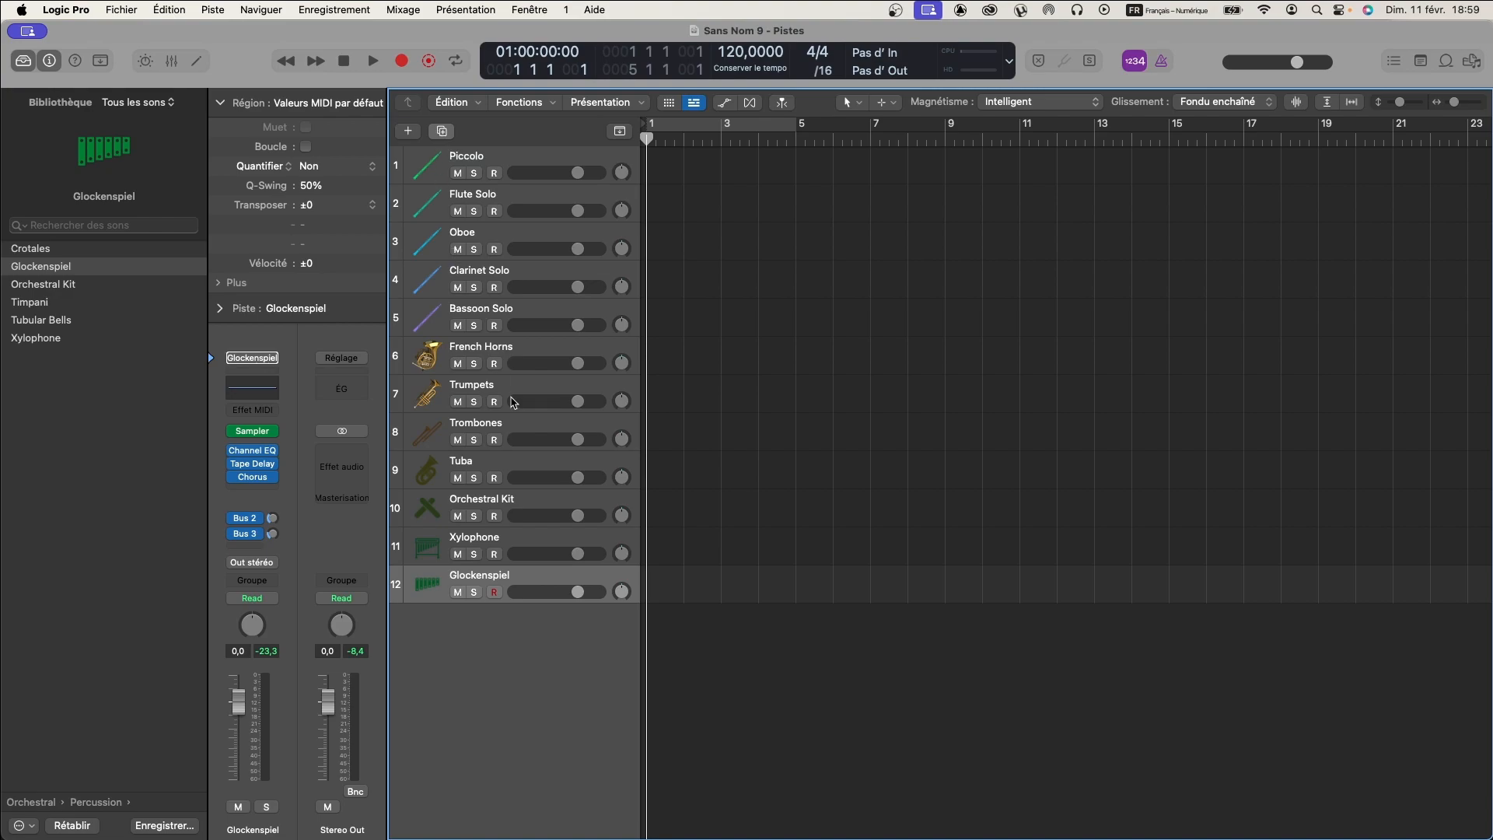
- Duplicate the Glockenspiel track and load the Timpani patch on the copy
key(super+d)
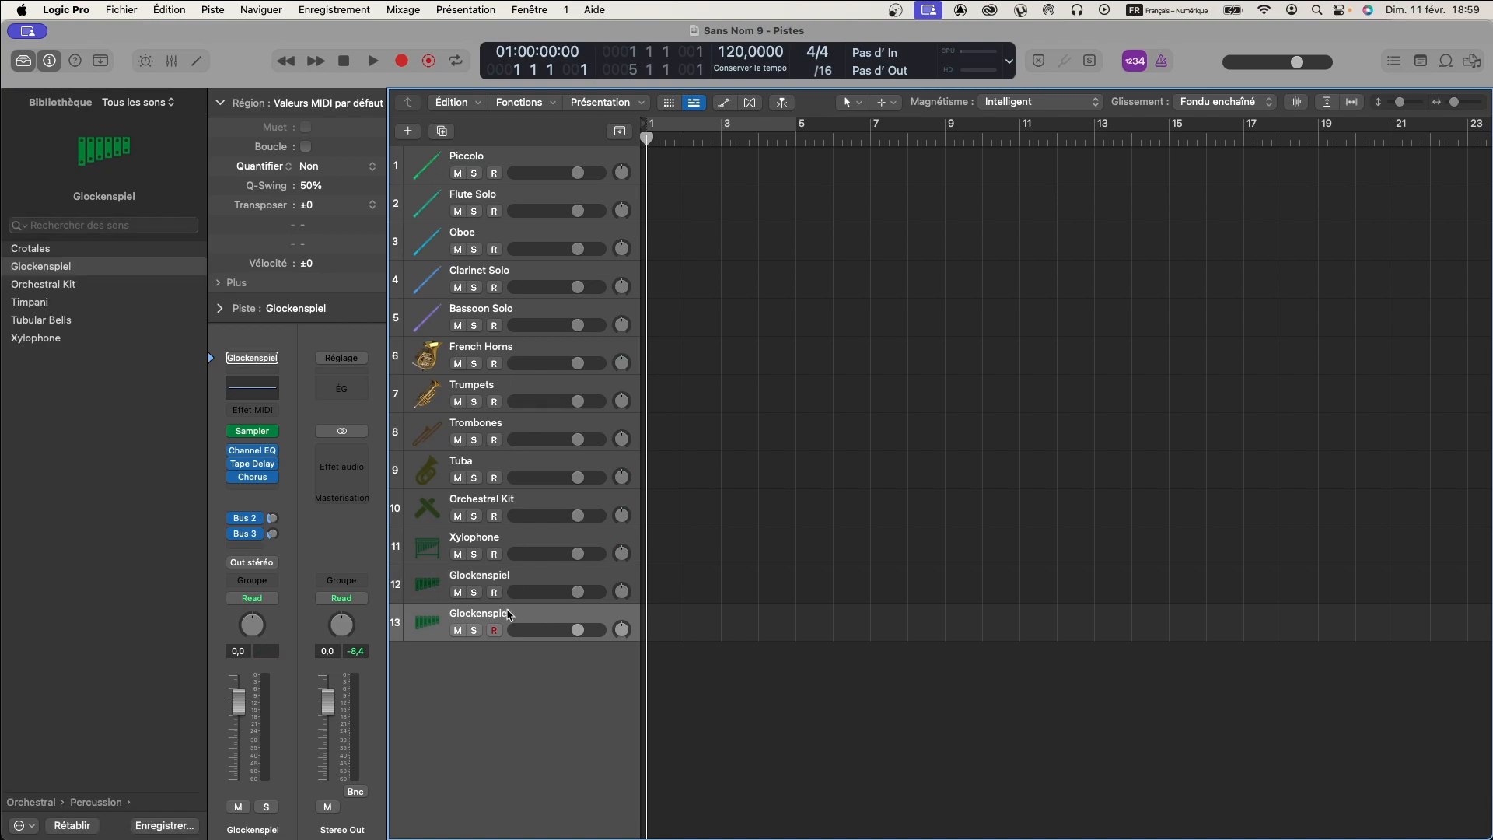
click(35, 306)
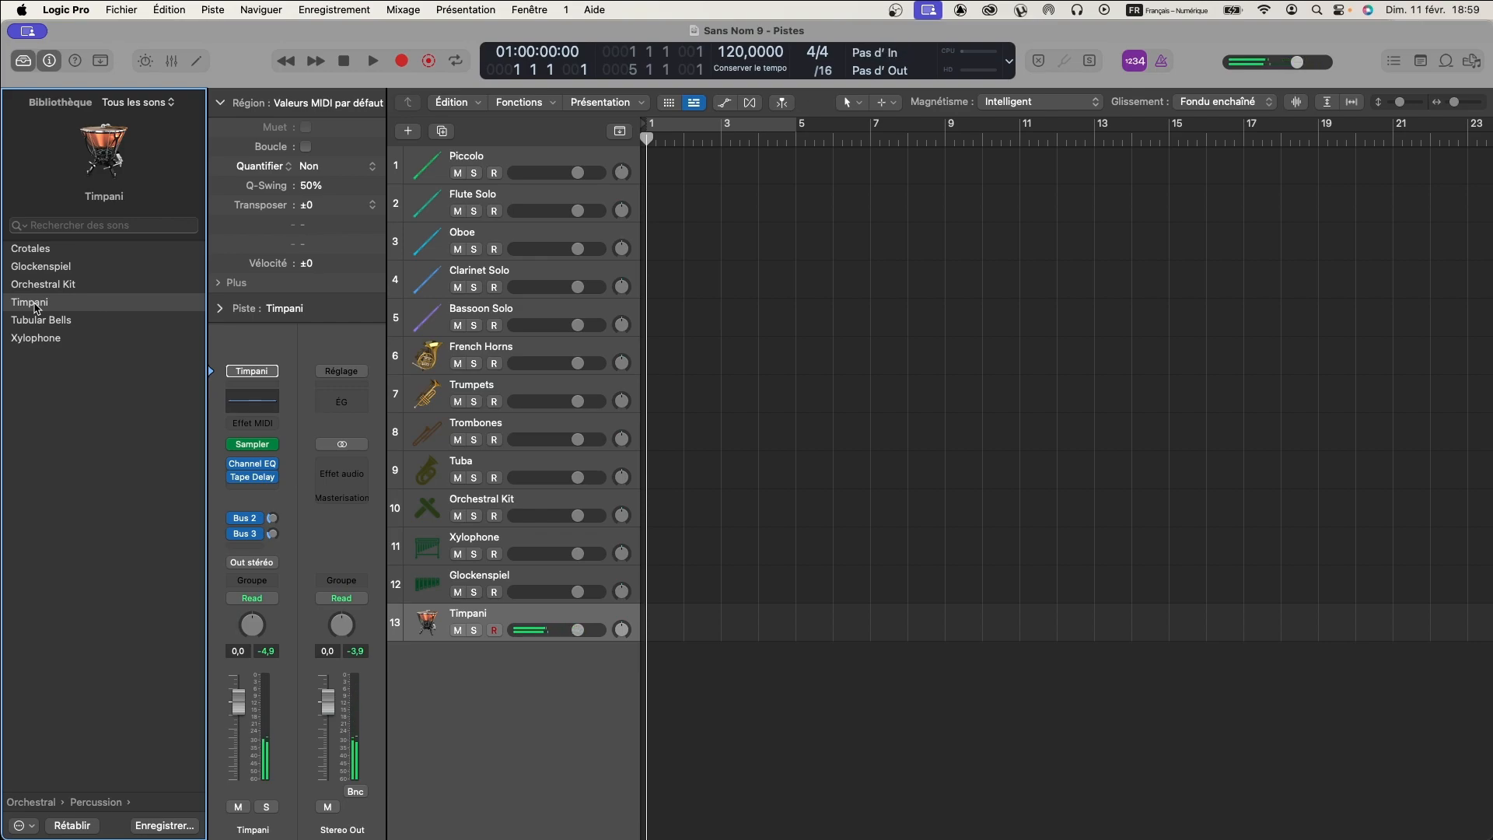
- Go back to the Orchestral category list in the sound library to review the remaining instrument families
mouse_move(91, 154)
scroll(115, 413, left, 5)
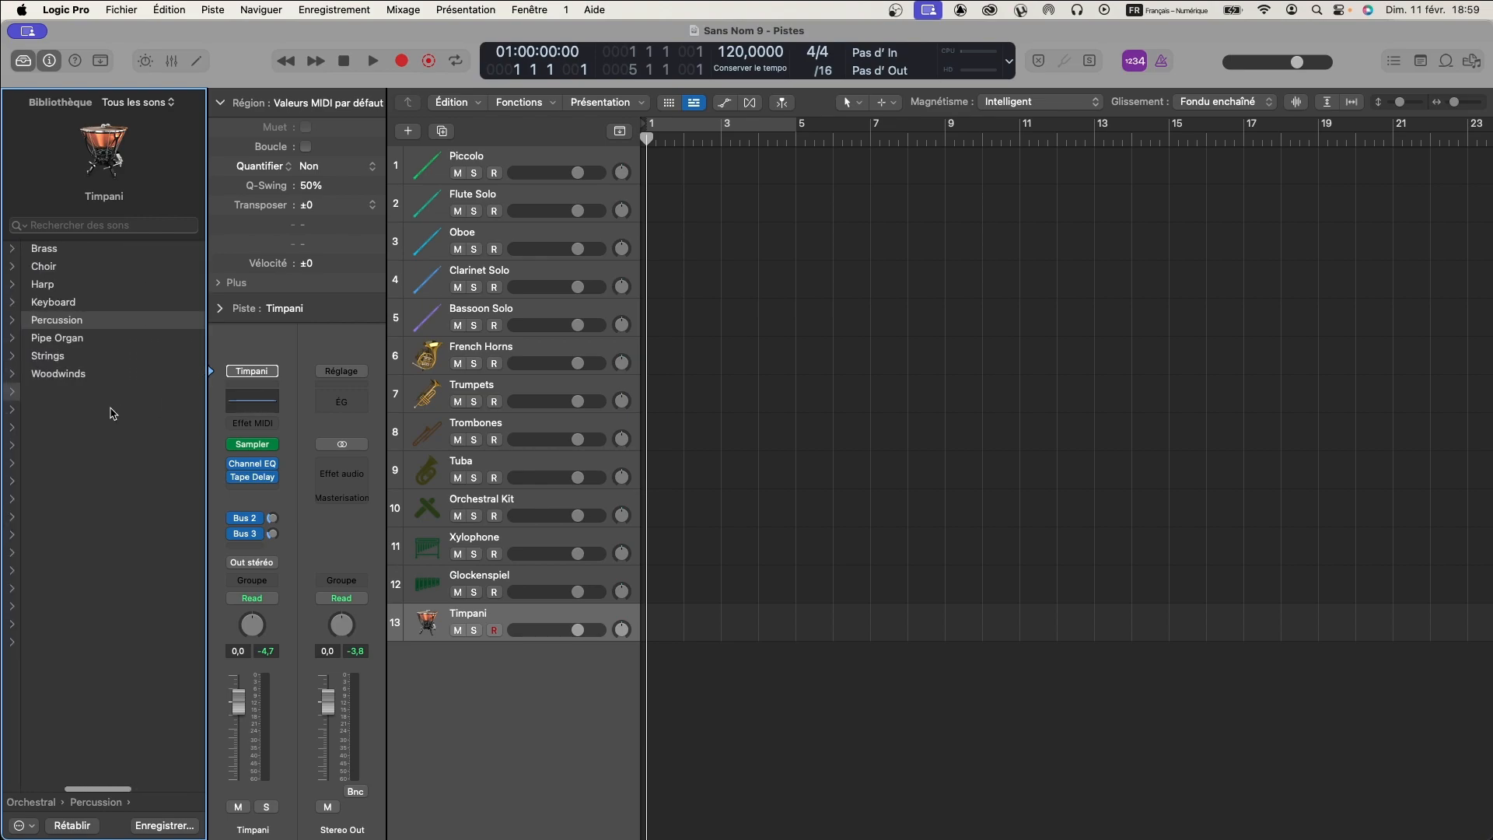
scroll(110, 406, right, 1)
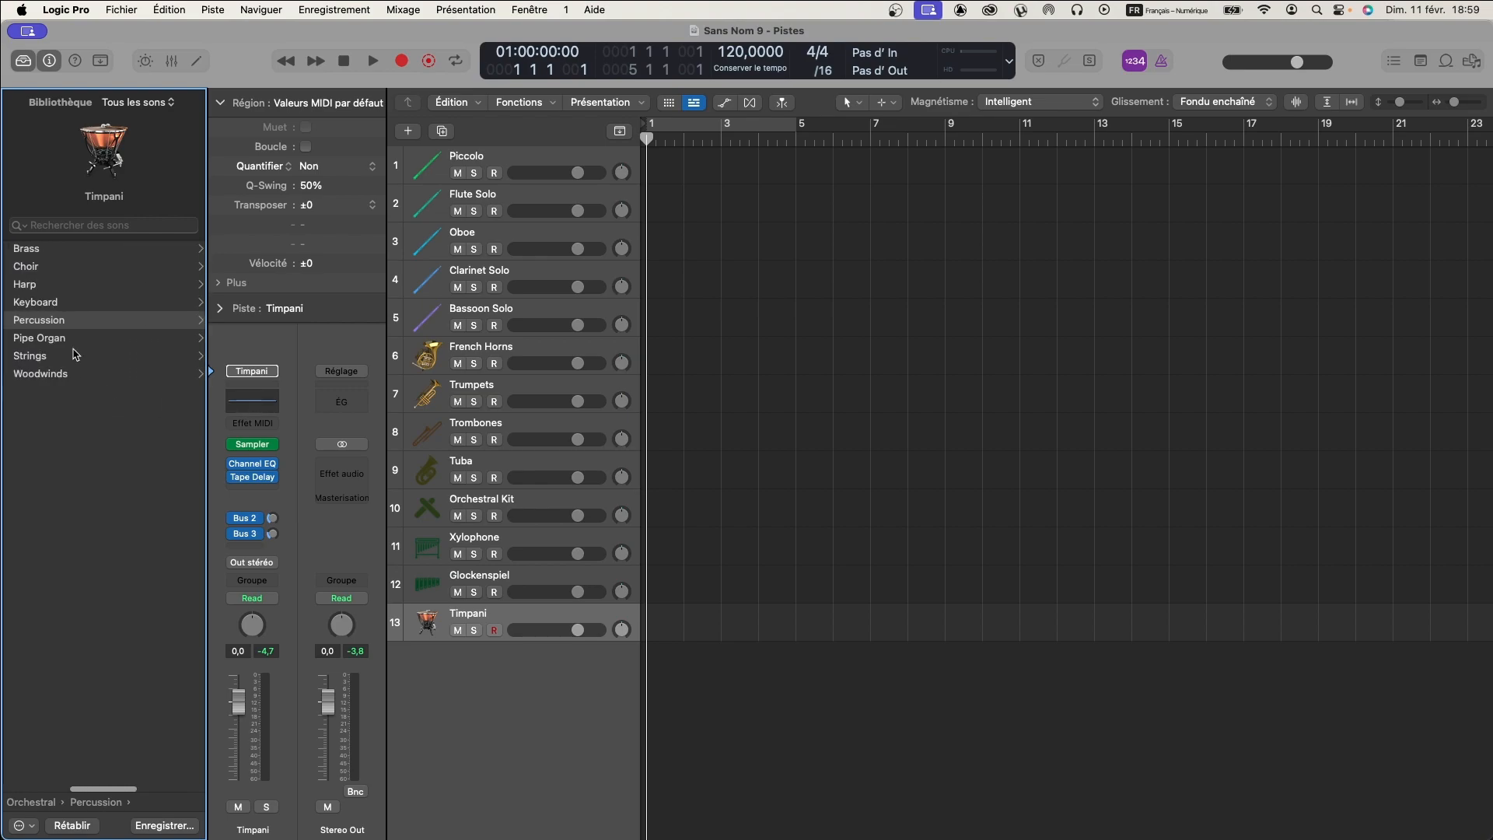
- Add a new software instrument track below Timpani and load the Orchestral Harp patch on it
scroll(72, 351, left, 3)
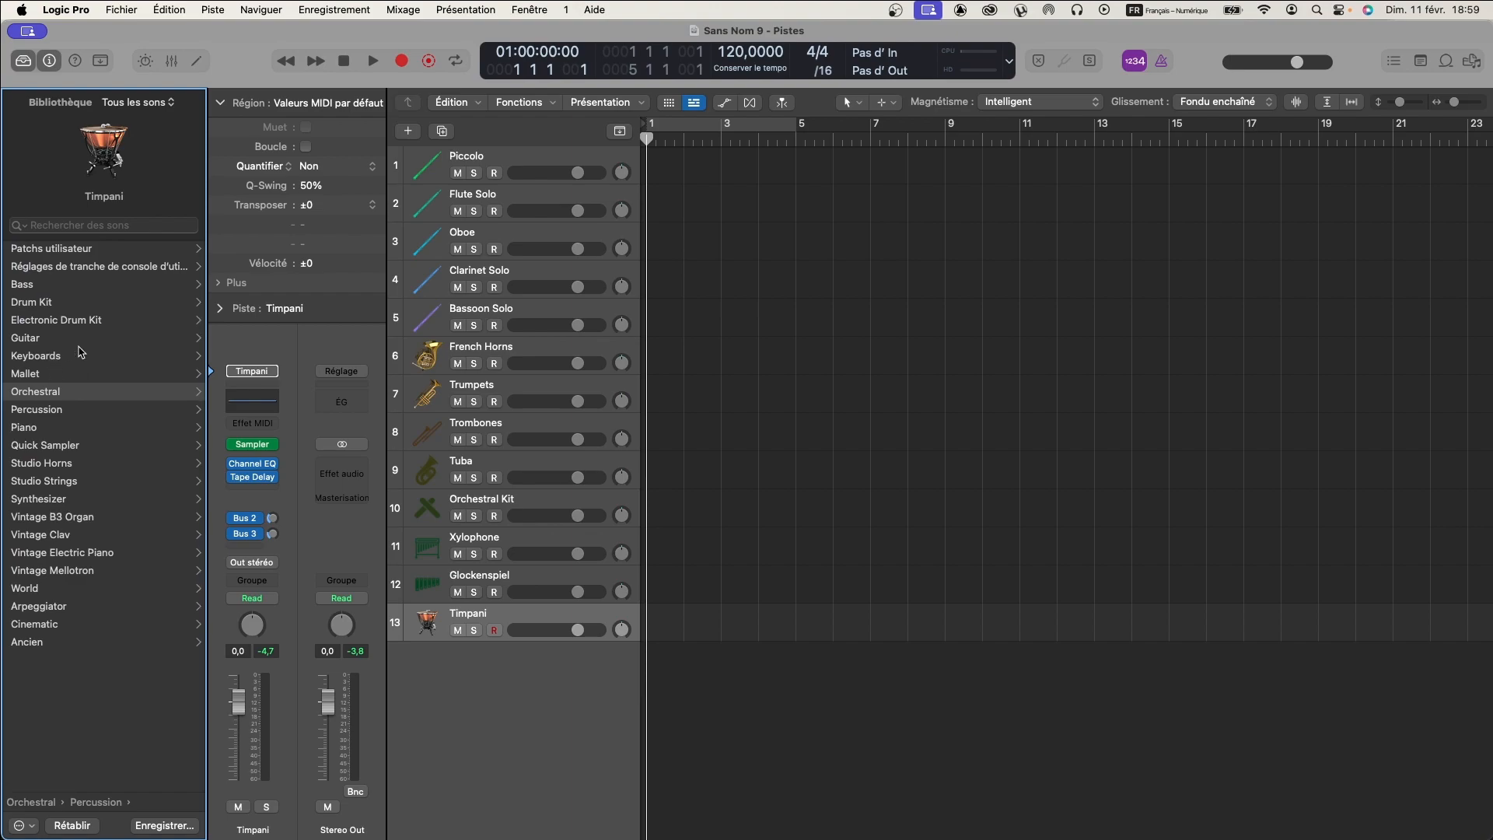
scroll(110, 371, right, 3)
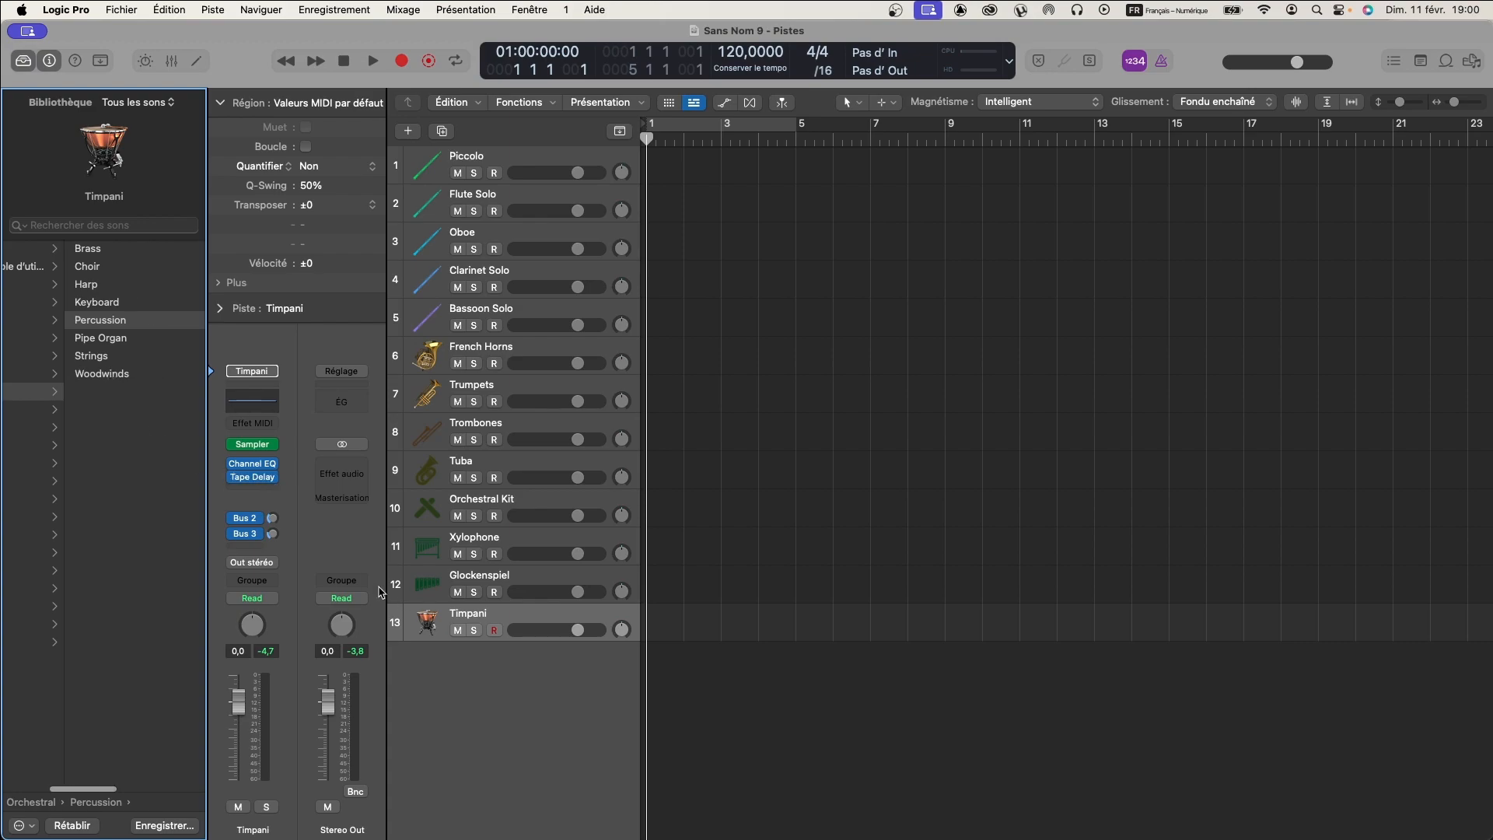
double_click(469, 657)
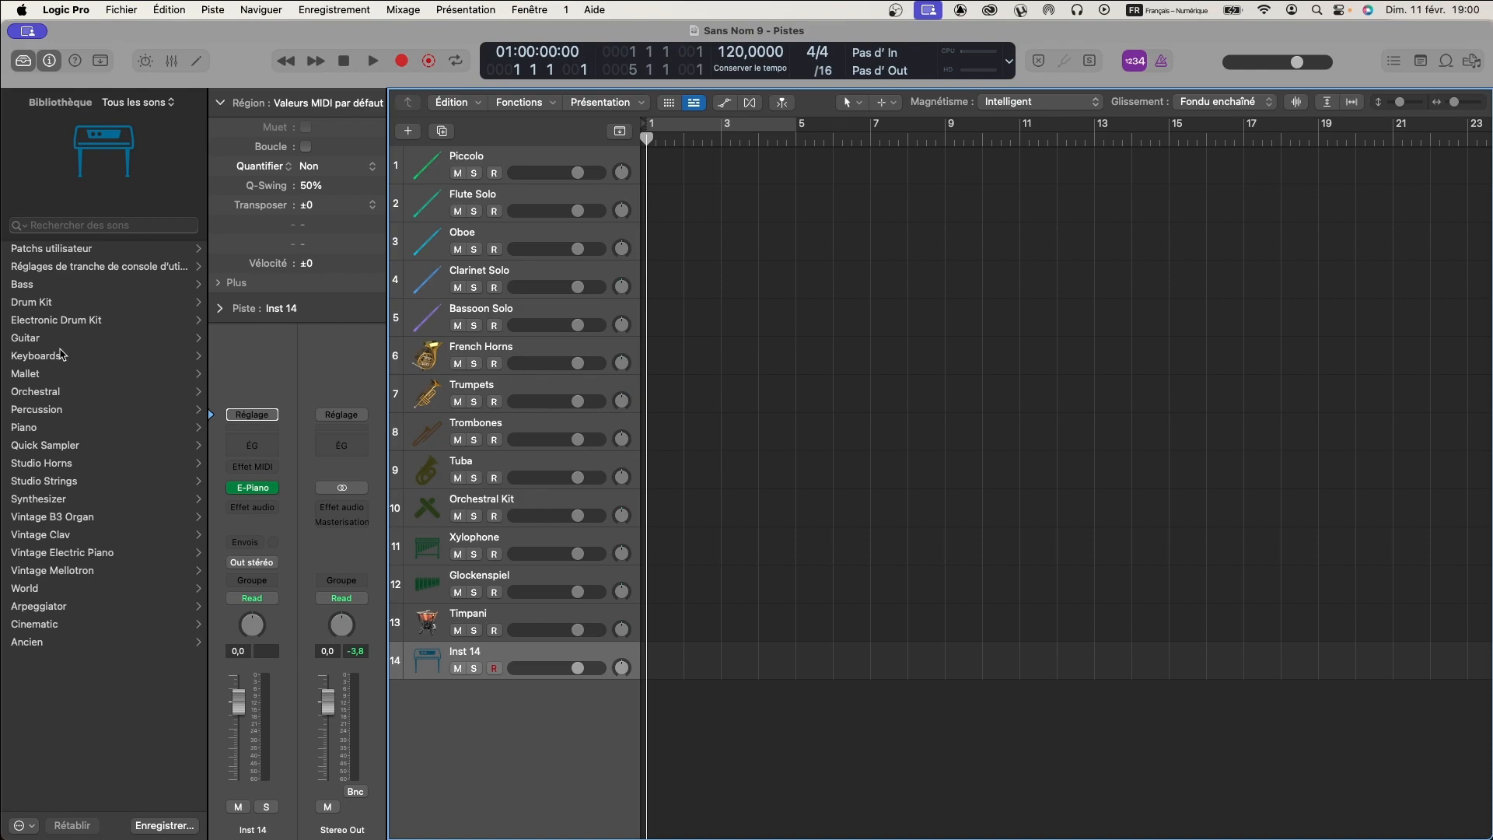
click(37, 392)
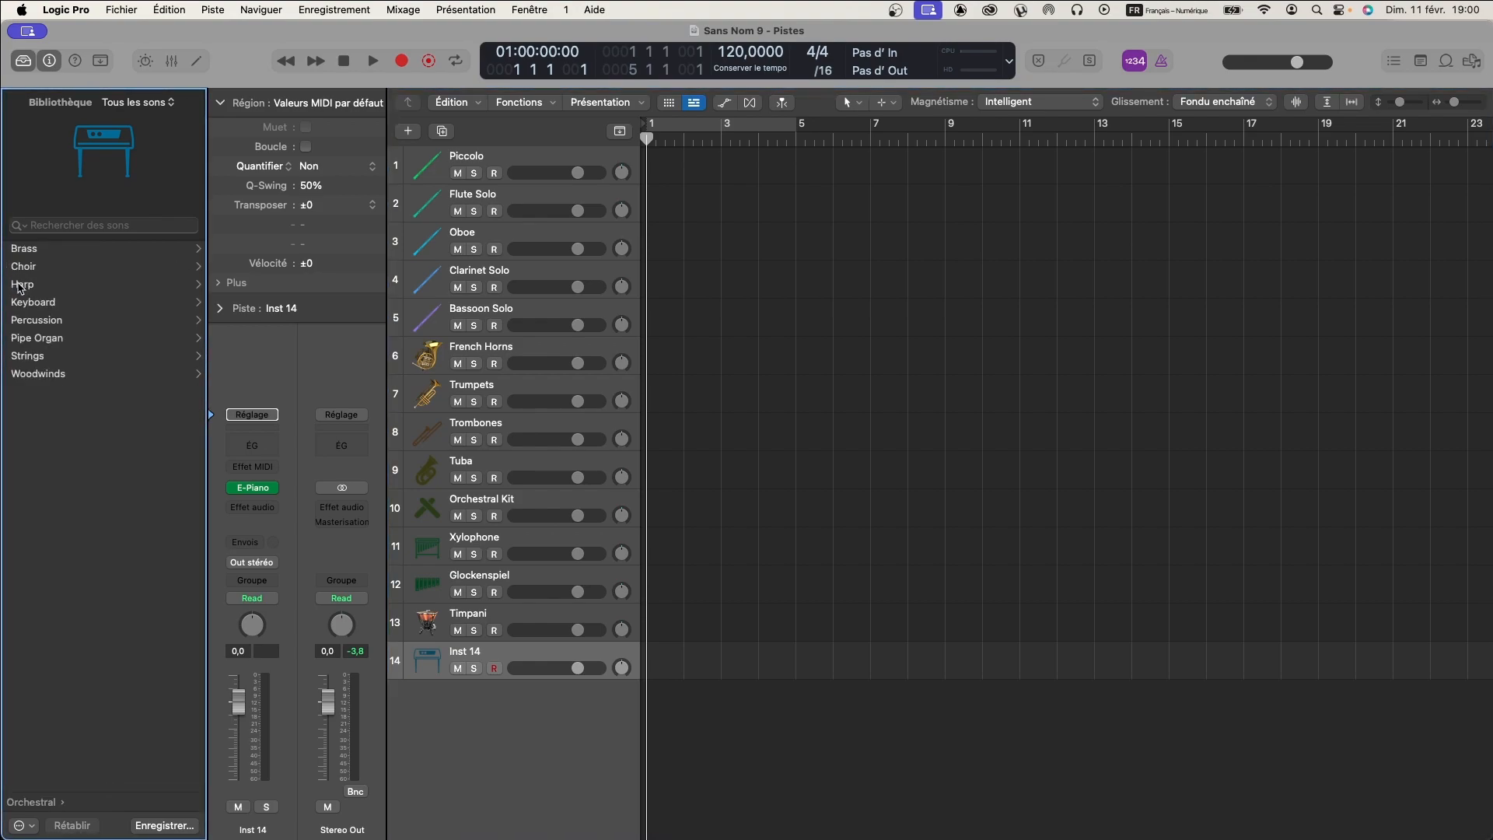
click(26, 285)
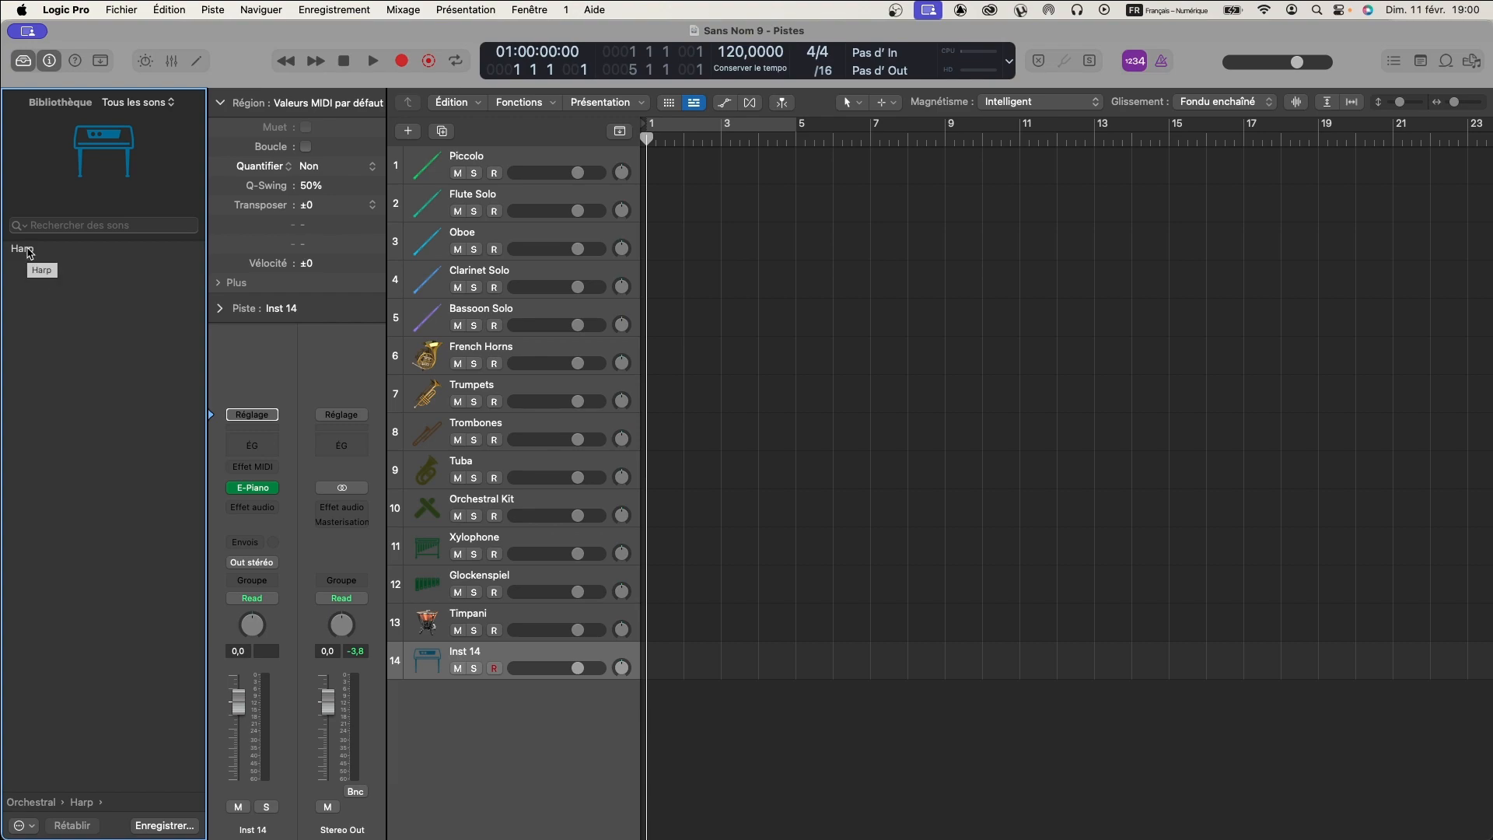
click(27, 250)
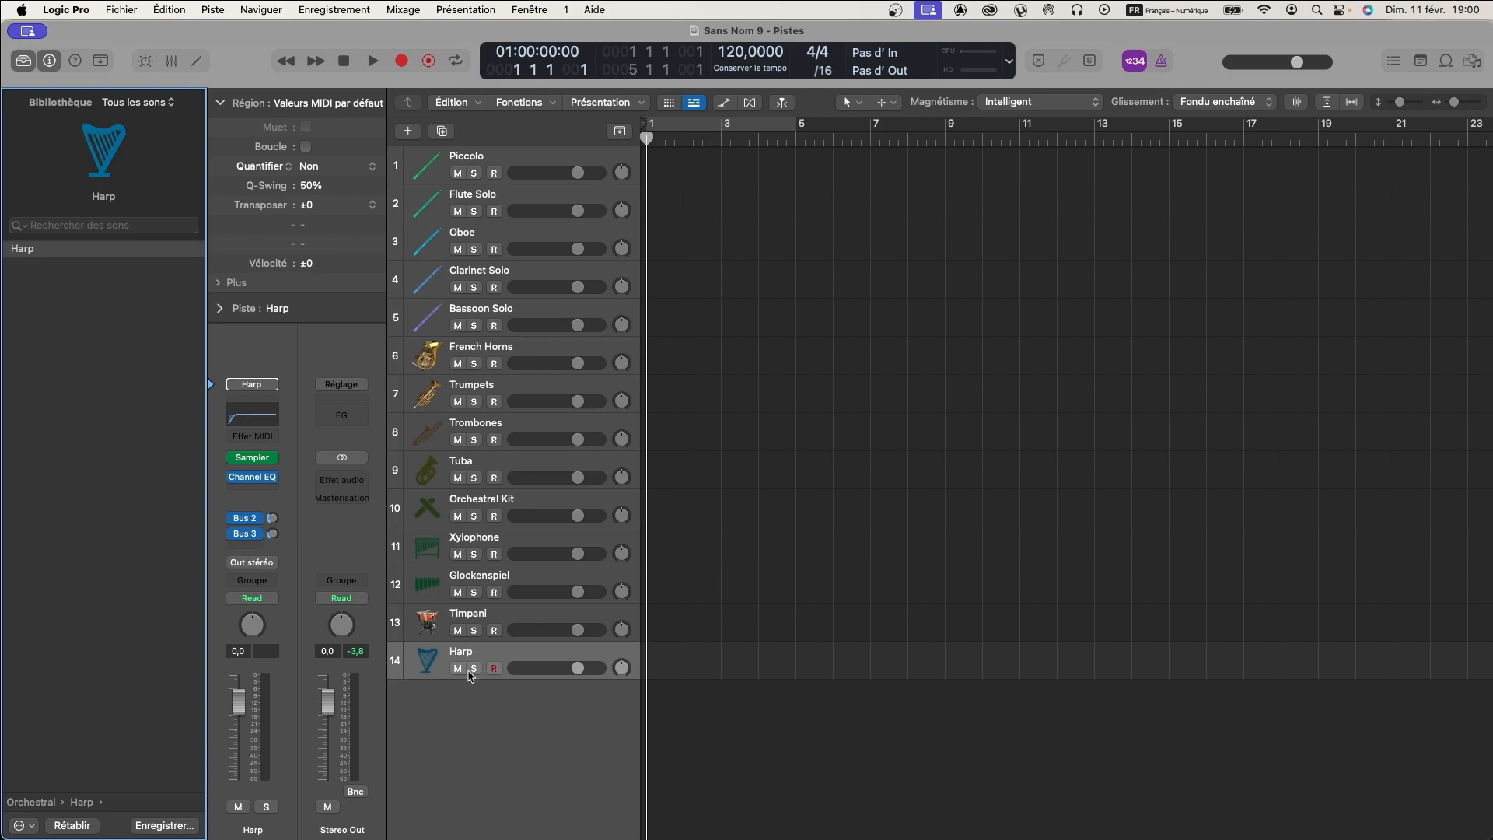
- Add another software instrument track below Harp and load the Boesendorfer Grand Piano patch from the Piano category
double_click(470, 697)
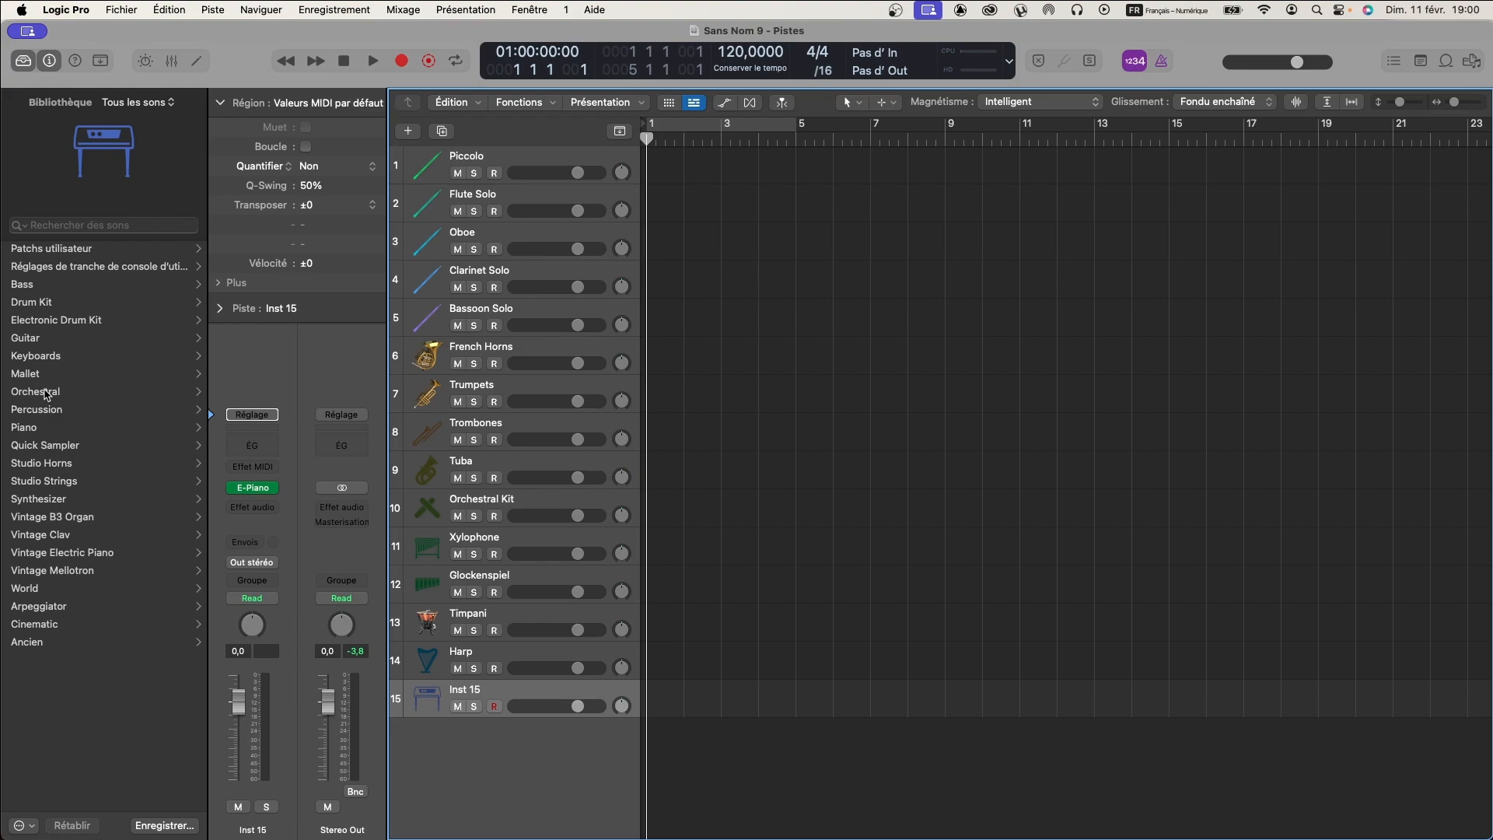
click(28, 428)
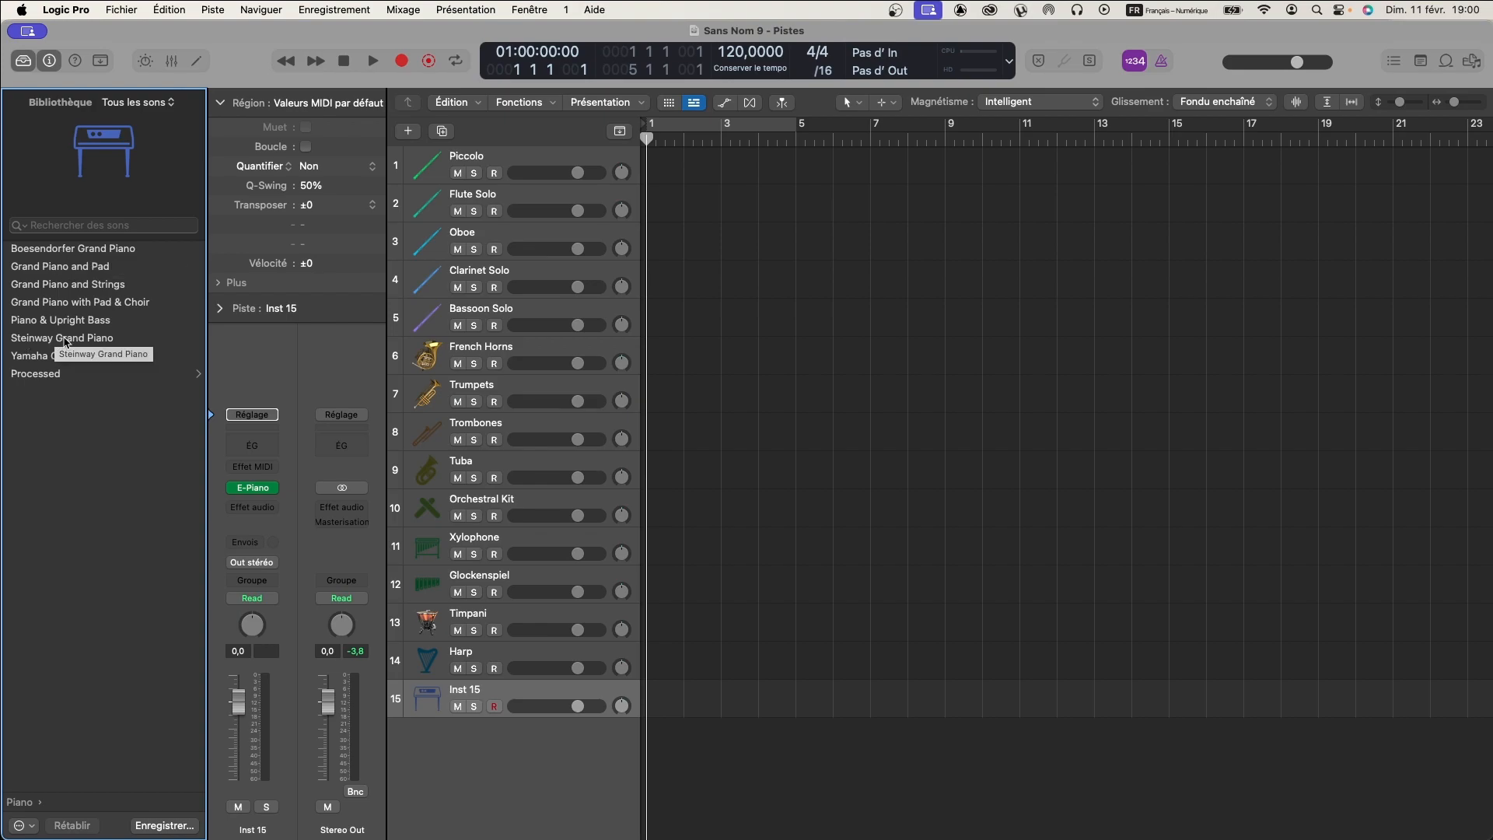
click(36, 251)
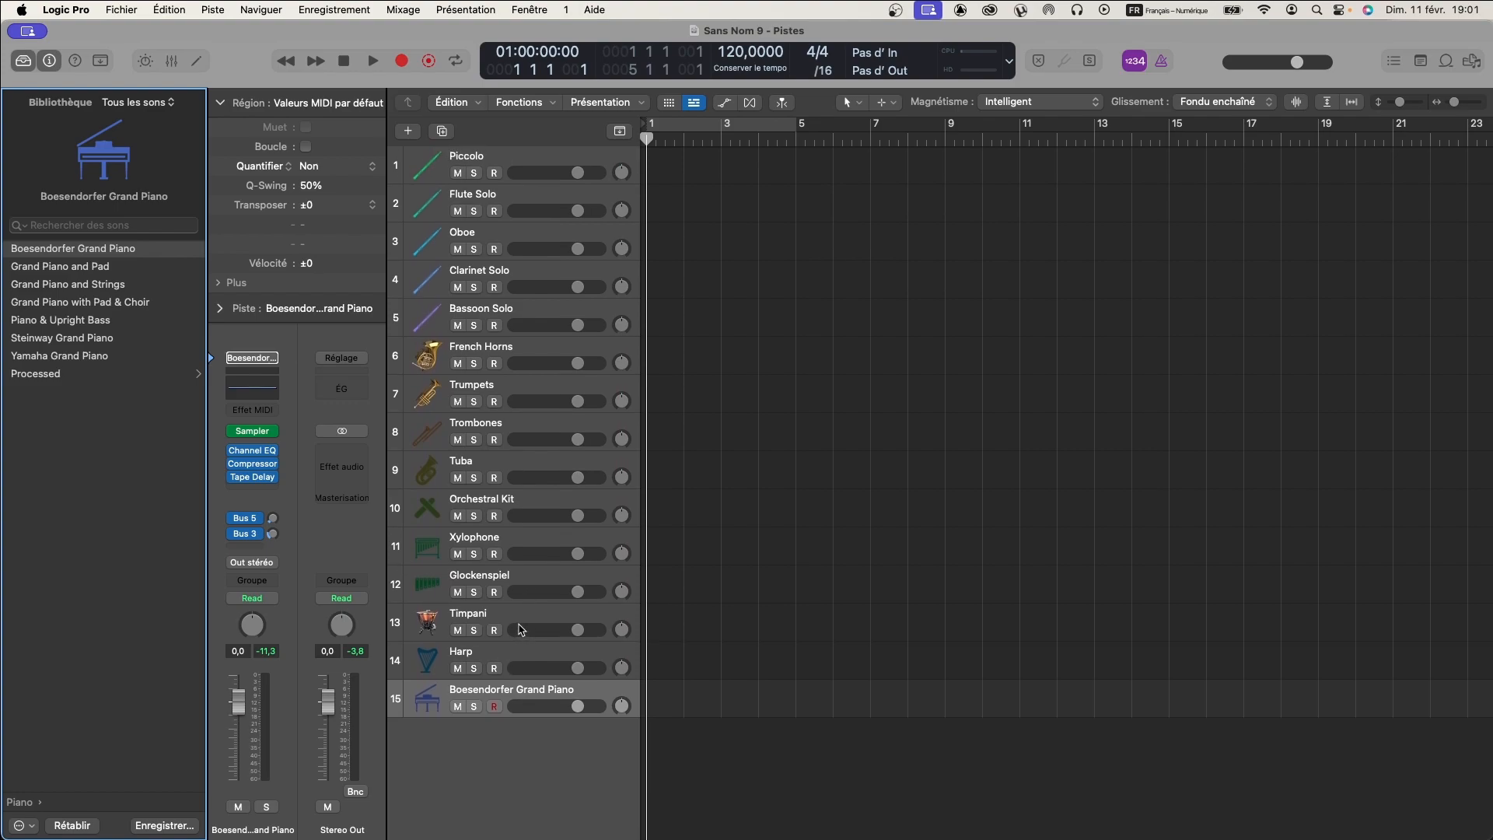
- Add a software instrument track below the piano and load the Violins 1 patch from the Orchestral Strings category
double_click(528, 737)
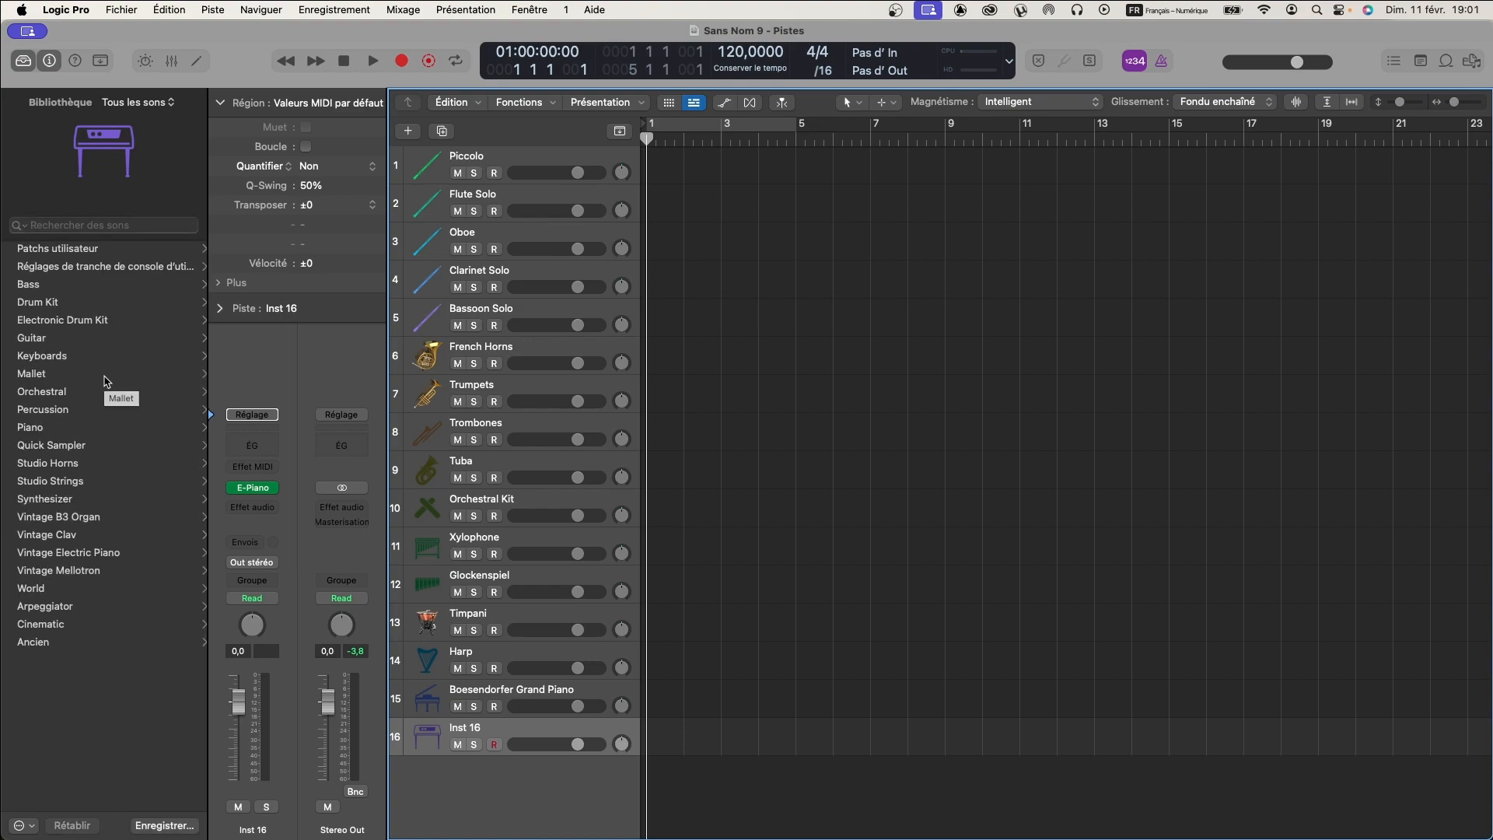
click(39, 391)
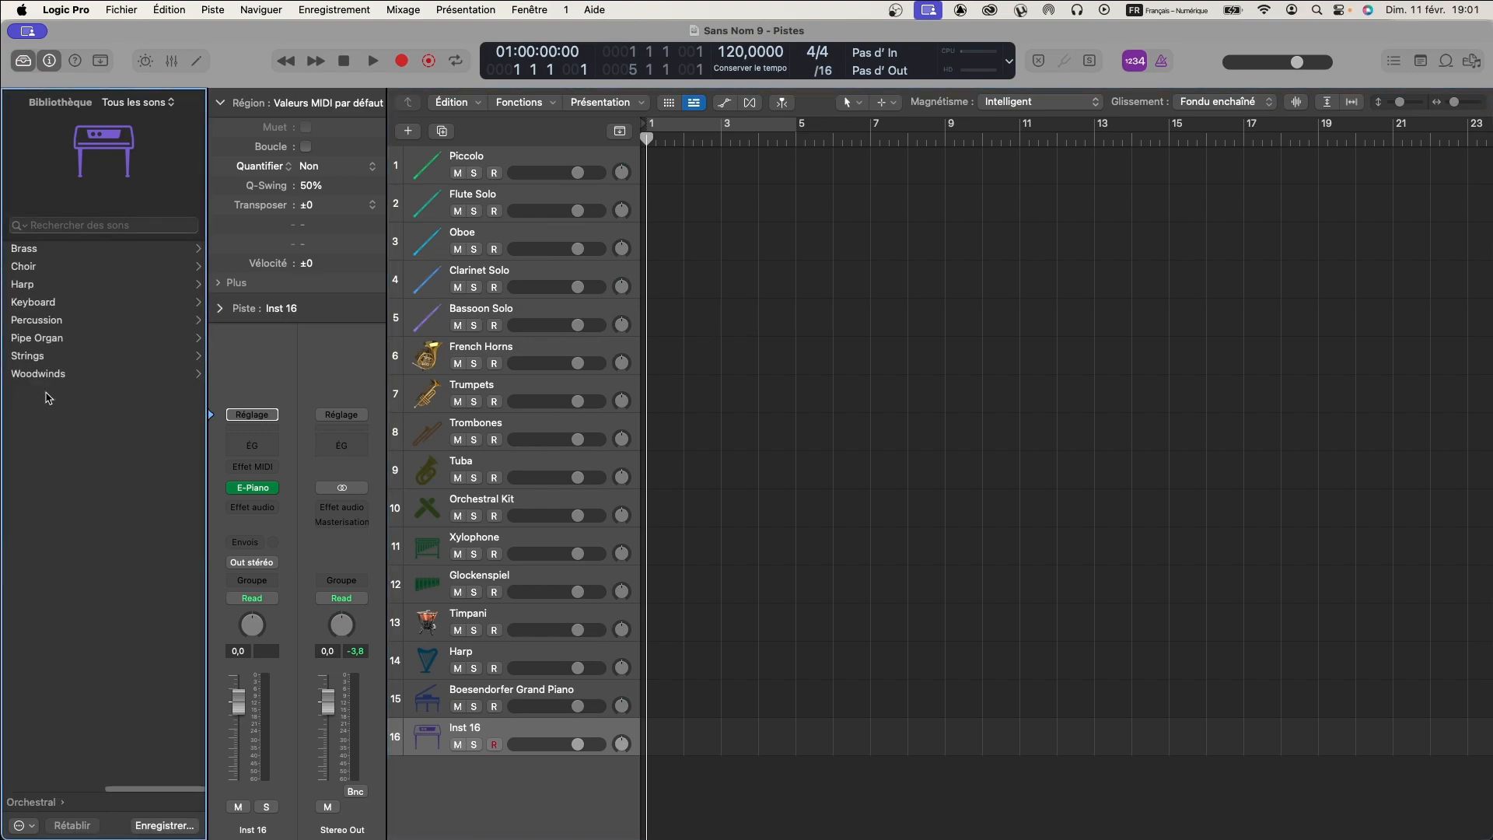
click(28, 357)
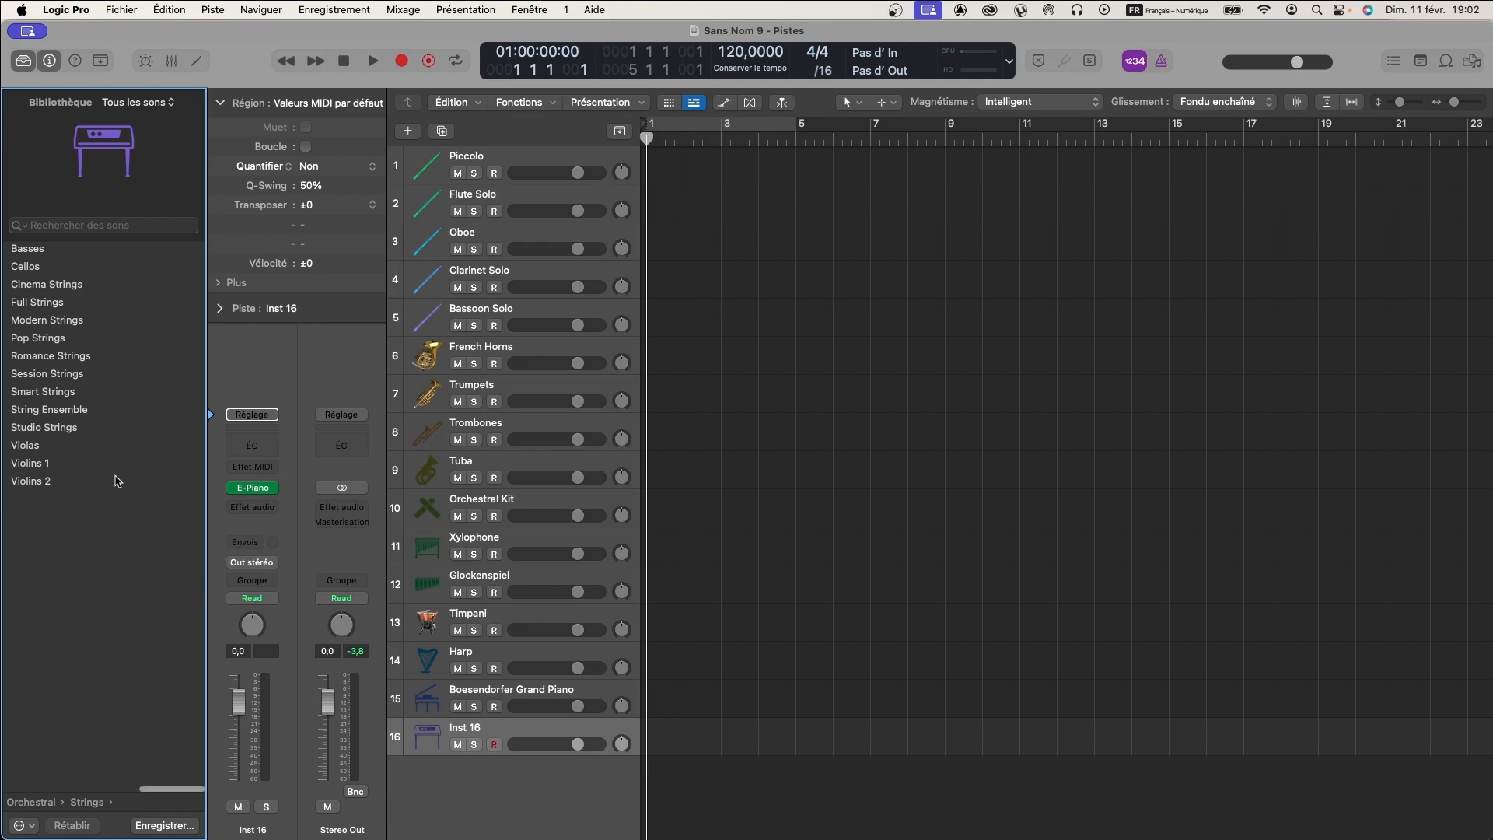
click(25, 464)
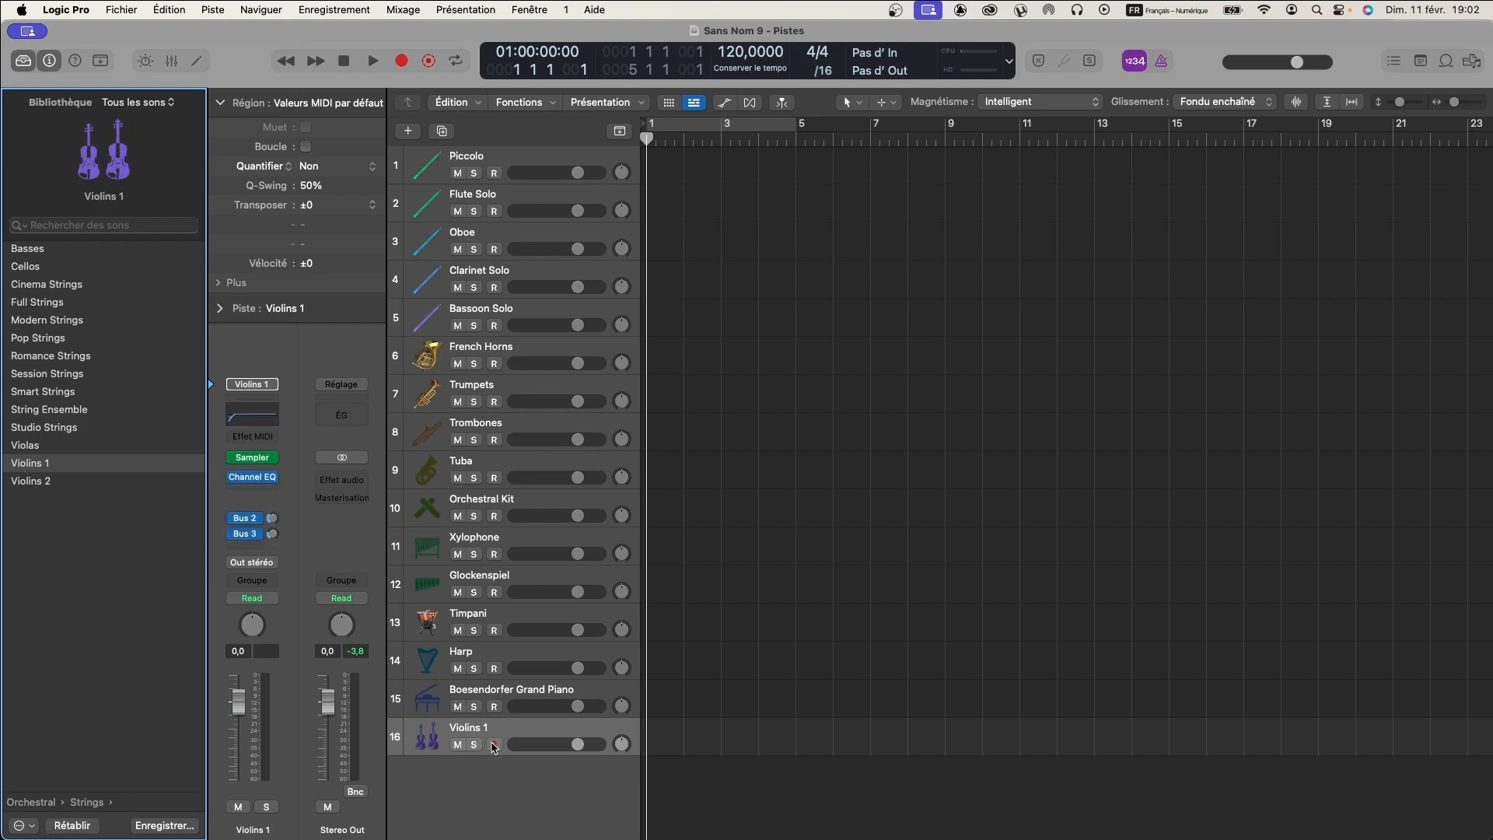
- Duplicate the Violins 1 track and load Violins 2 on the copy, then duplicate that track for the Violas patch
click(442, 131)
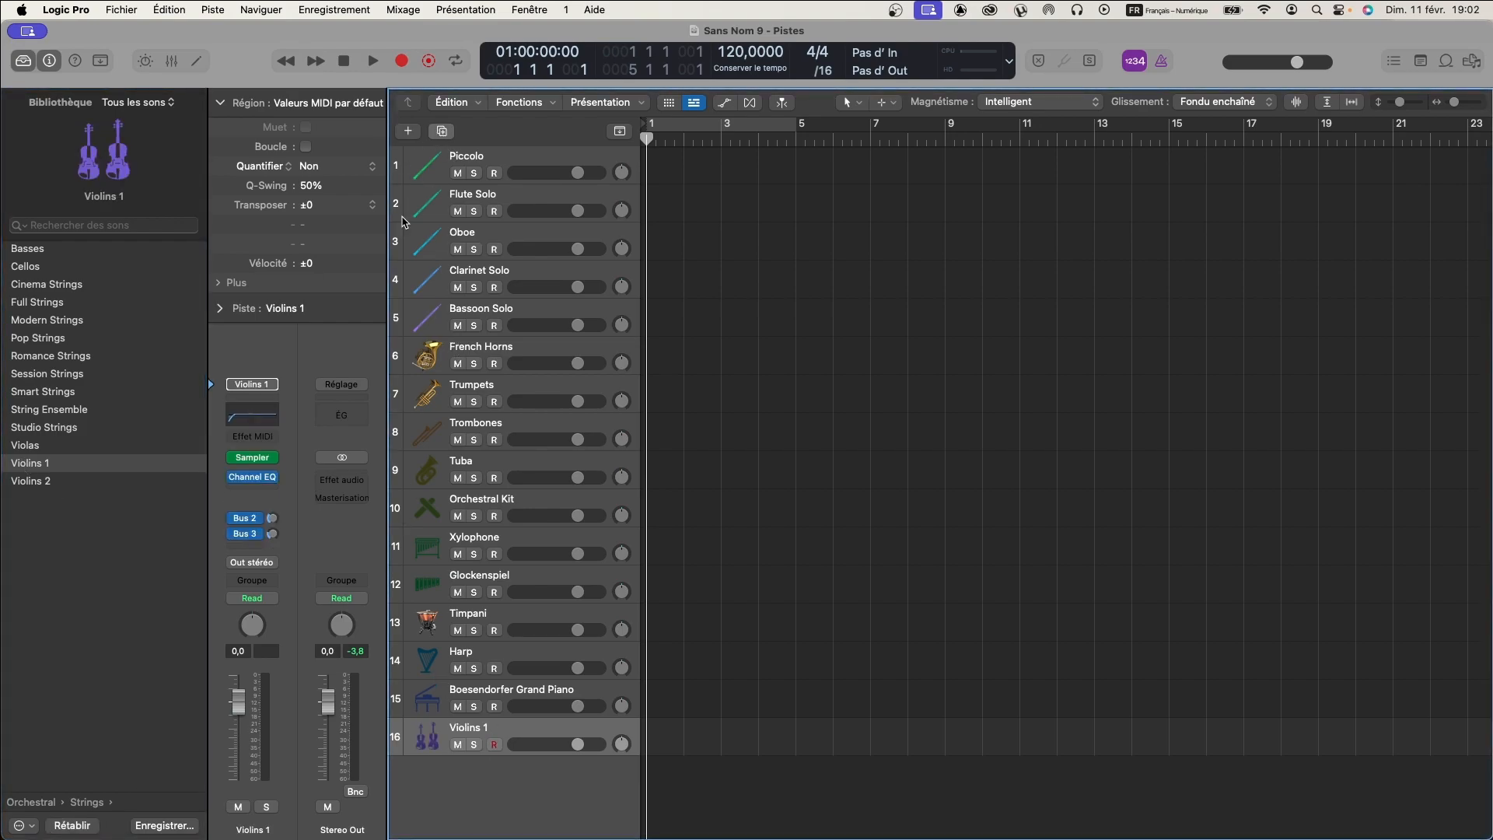
click(44, 482)
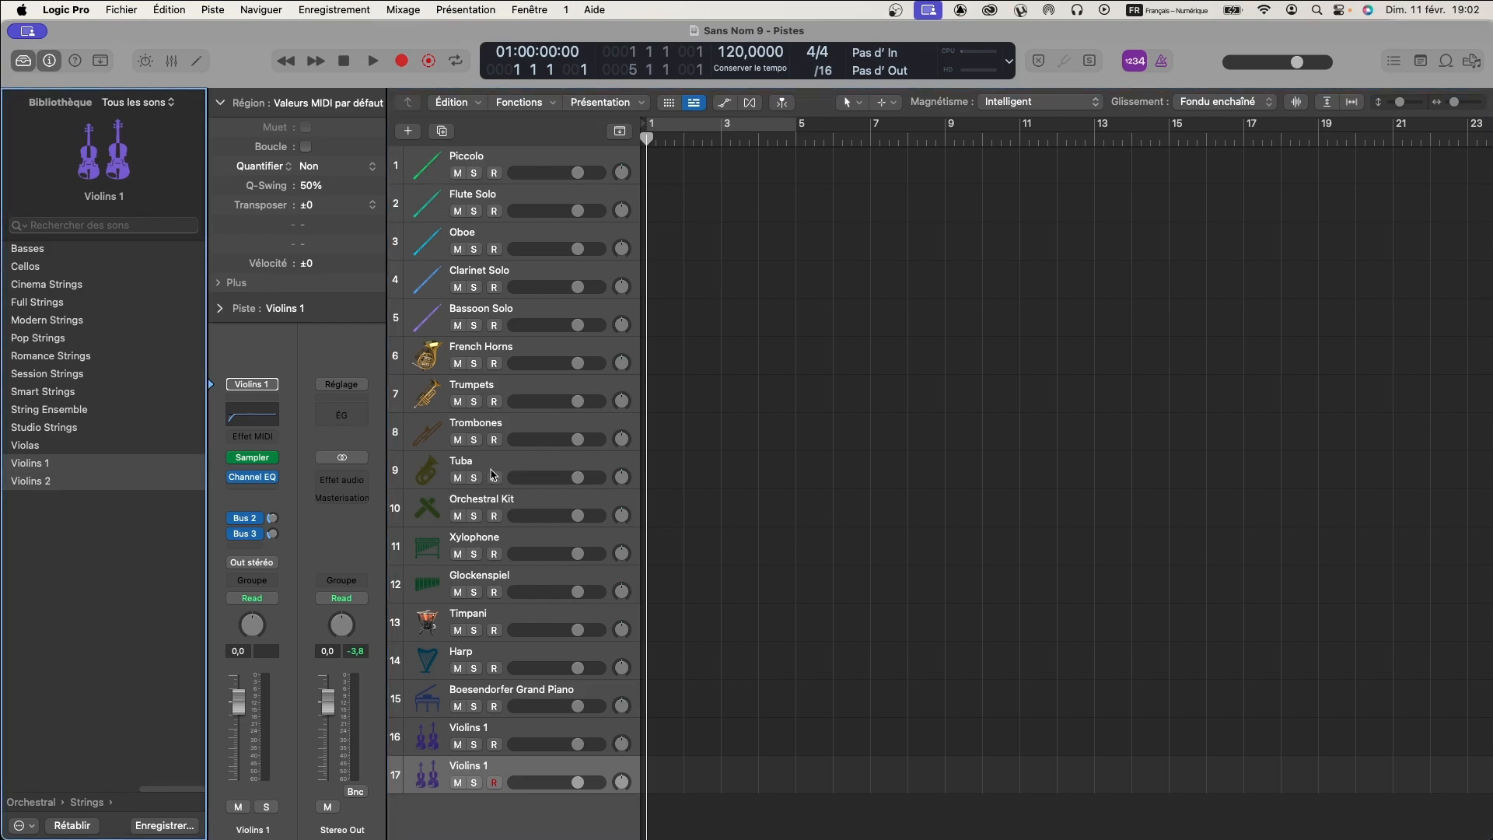
scroll(494, 465, down, 2)
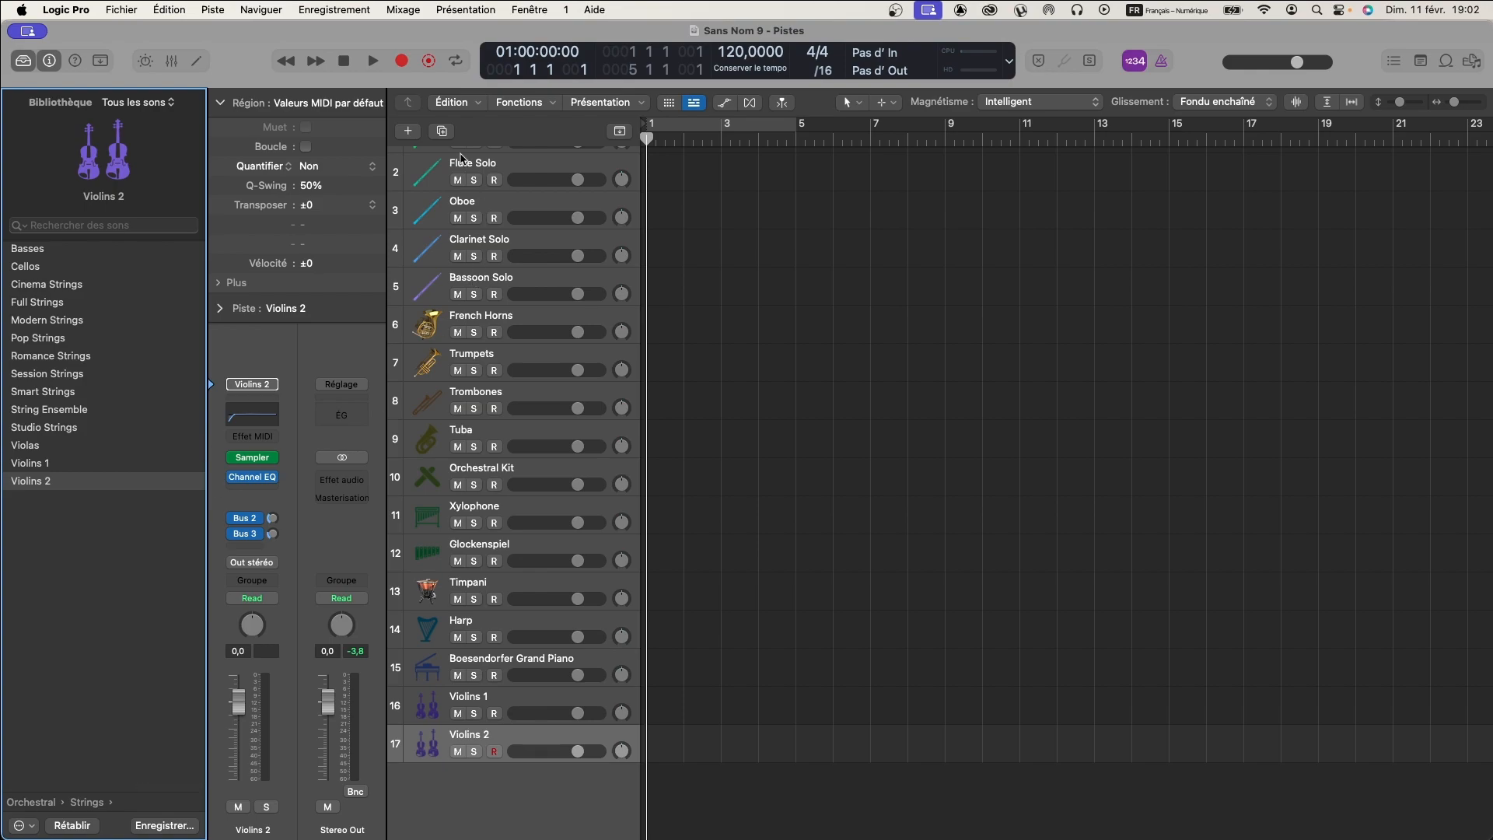
click(441, 133)
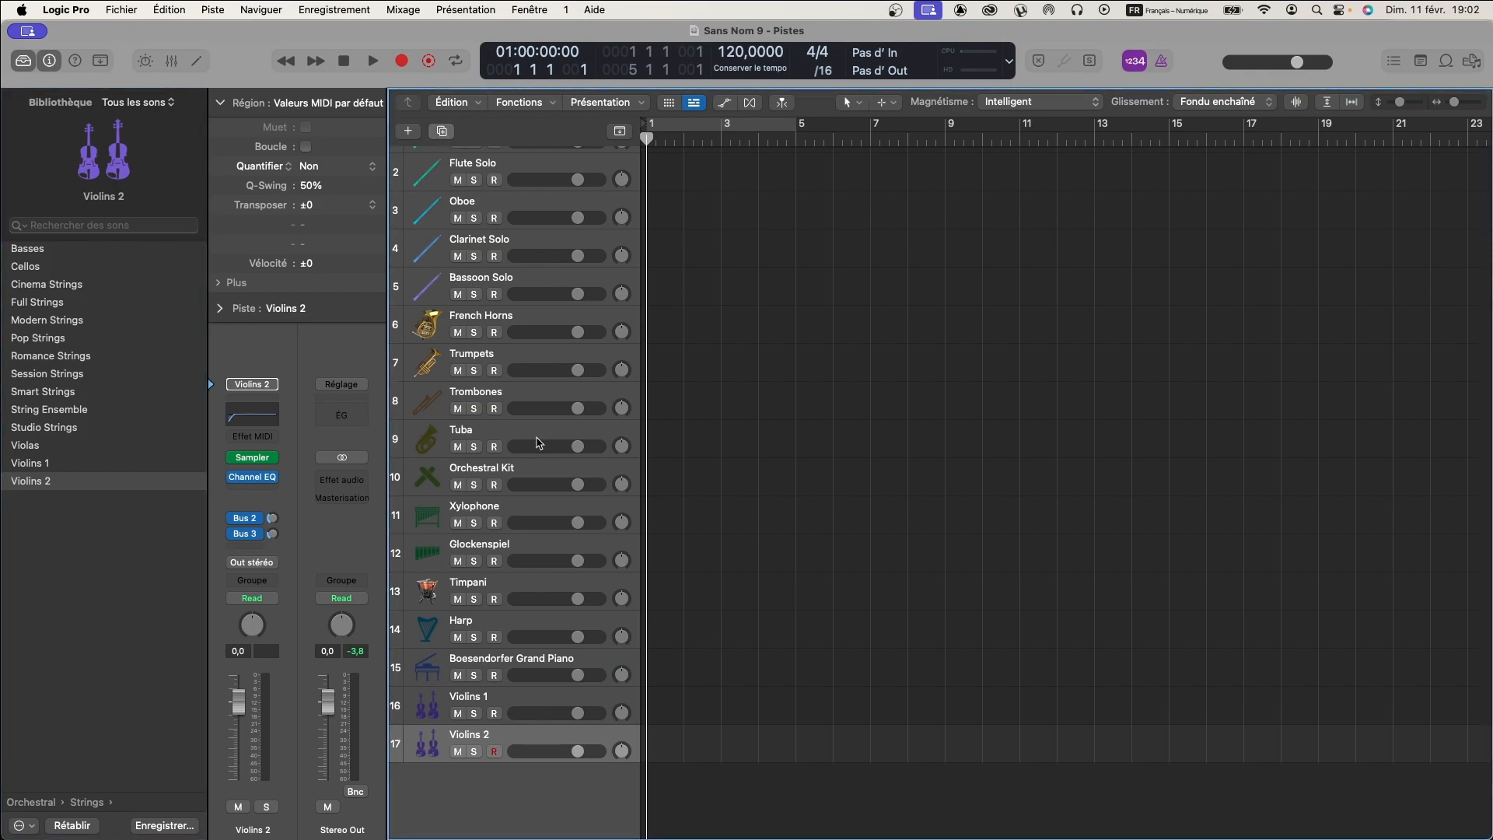
click(37, 449)
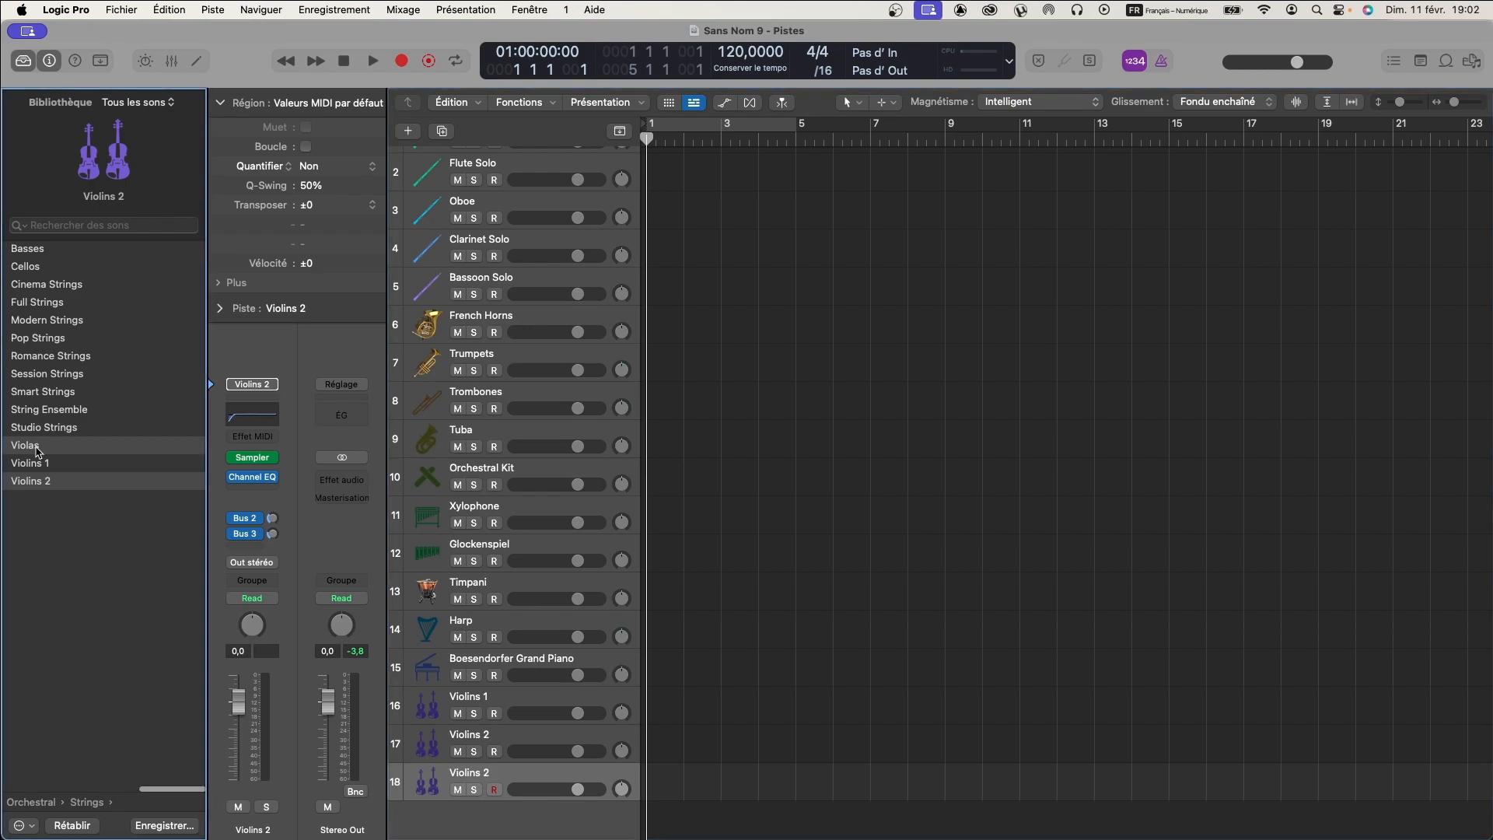
- Duplicate the Violas track and load Cellos on the copy, then duplicate that track for the Basses patch
scroll(483, 525, down, 2)
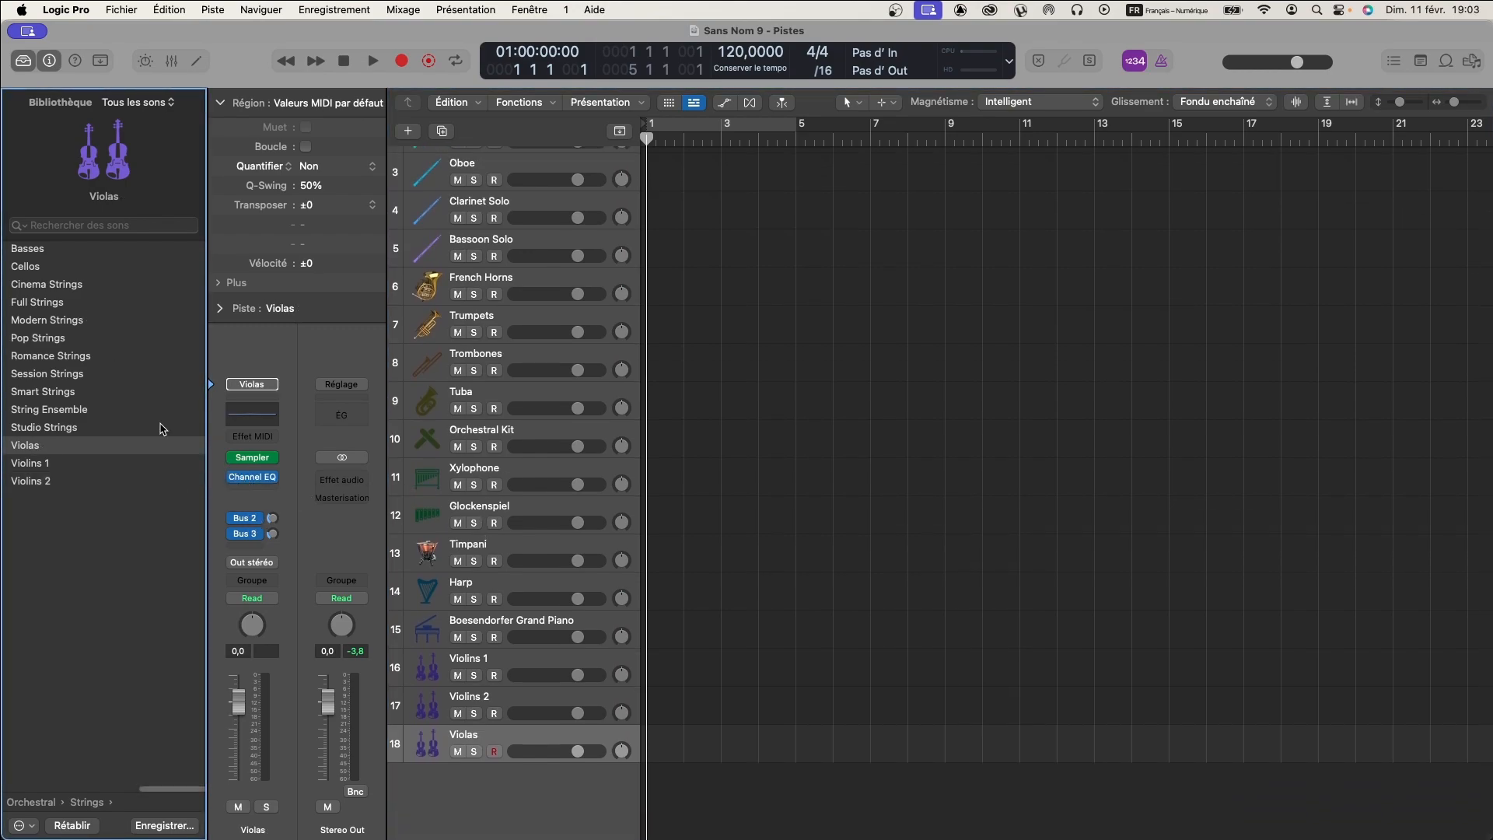
click(435, 128)
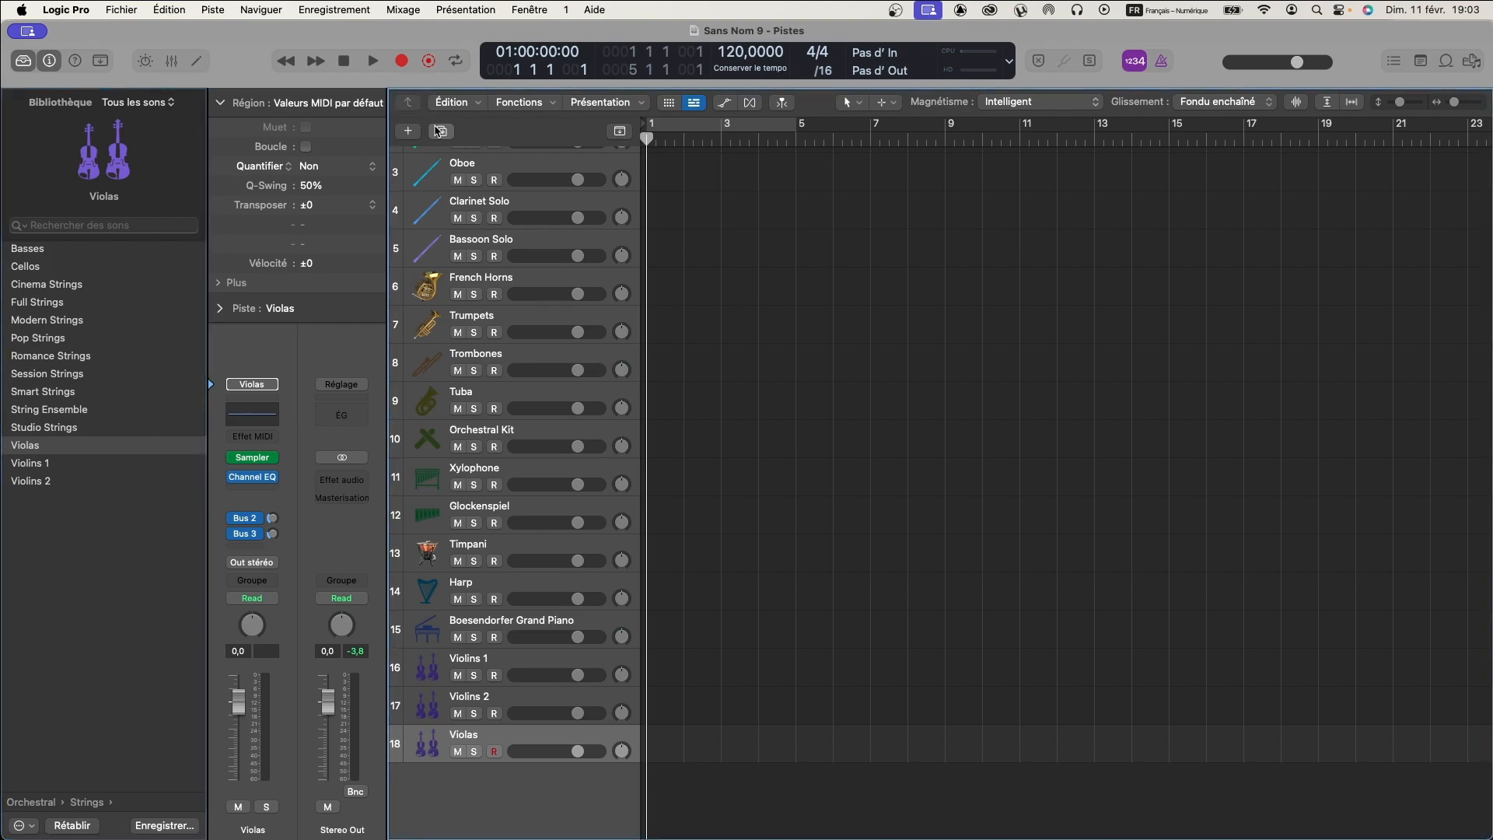
click(41, 268)
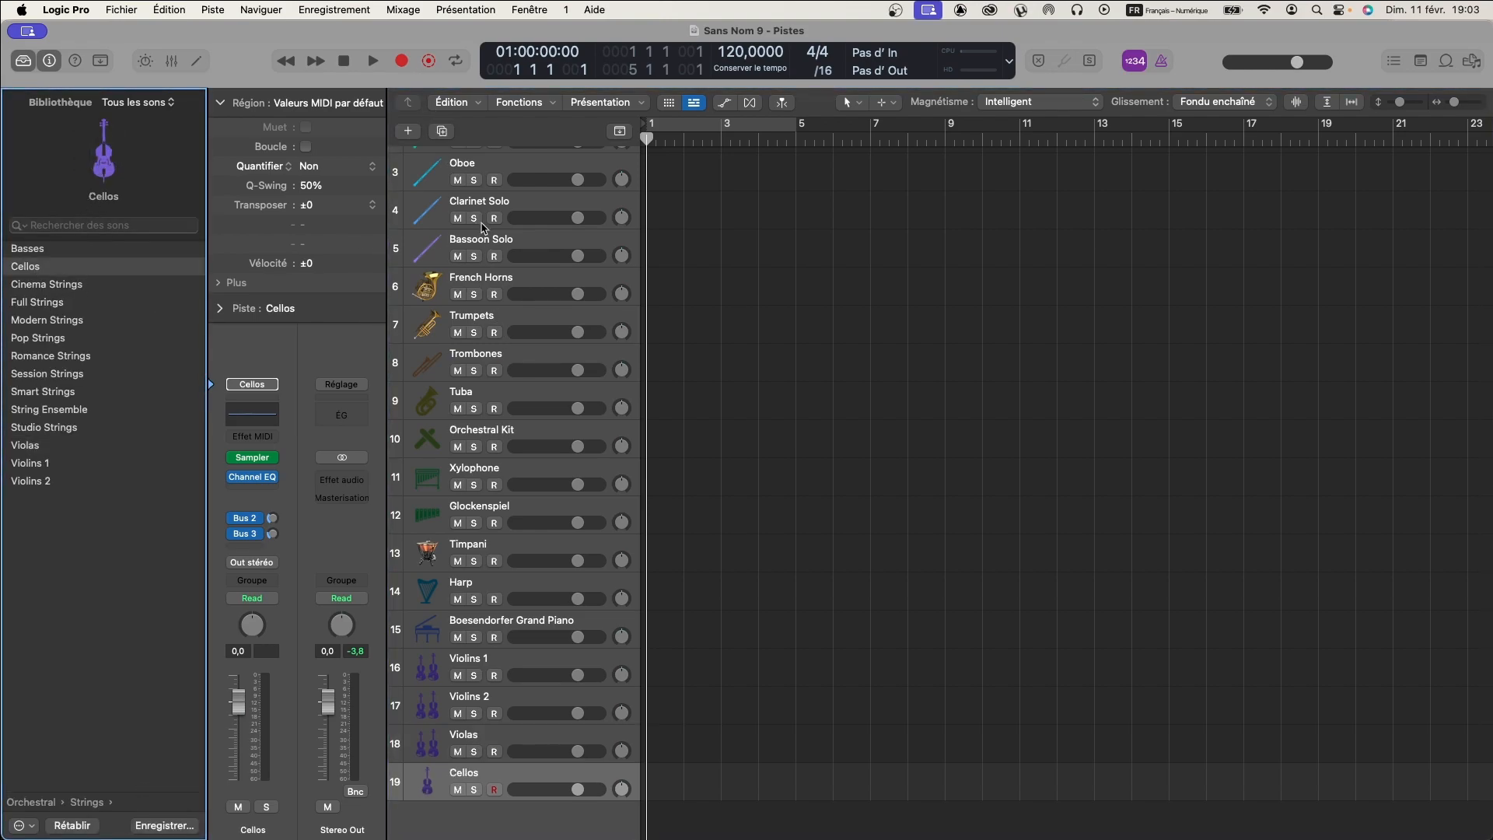
click(442, 131)
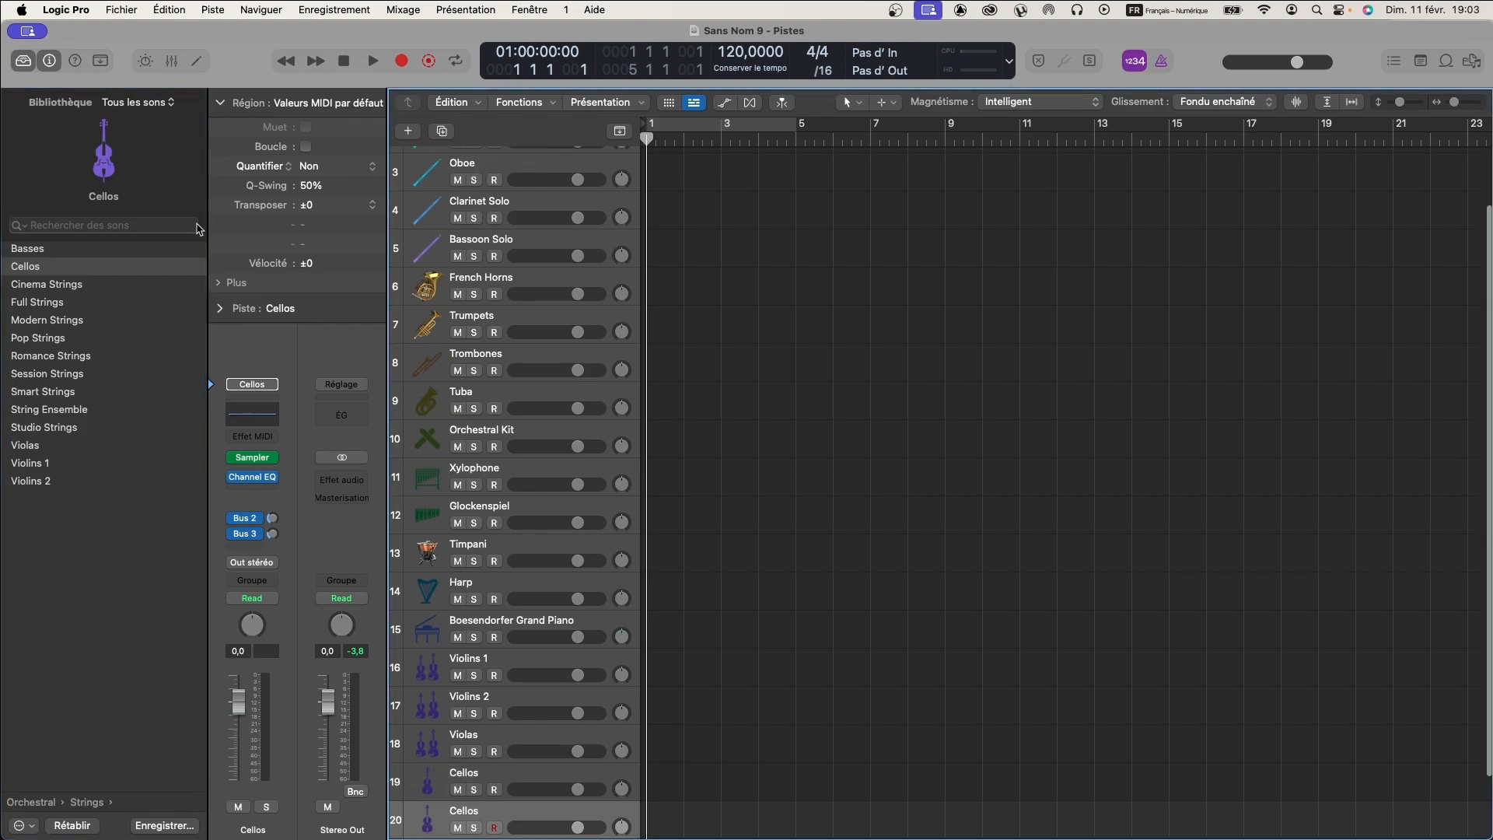
click(28, 249)
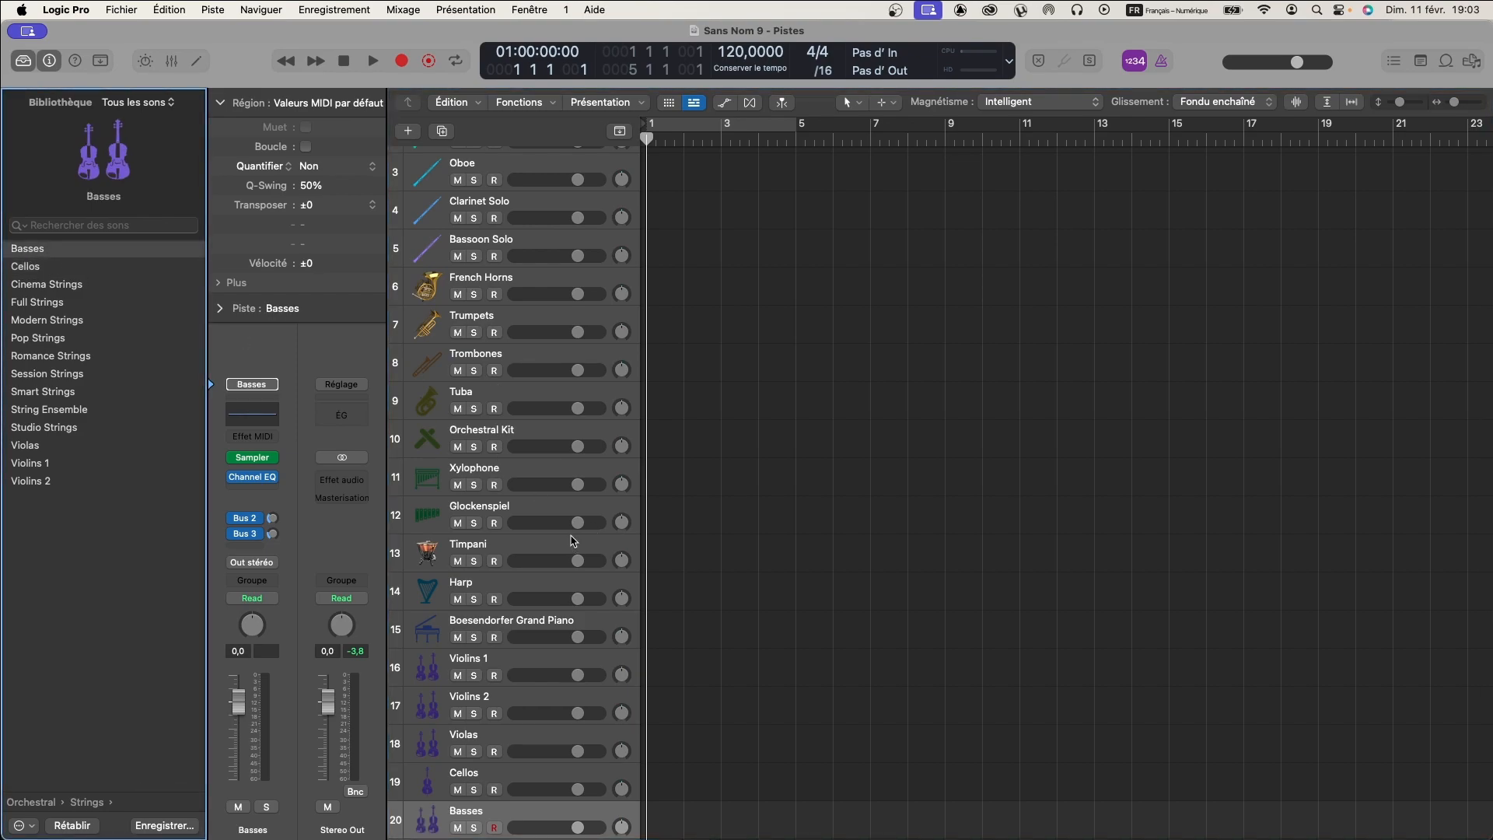
- Audition the string section by selecting the Violins 1, Violins 2, Violas, Cellos and Basses tracks
scroll(571, 544, down, 3)
click(526, 587)
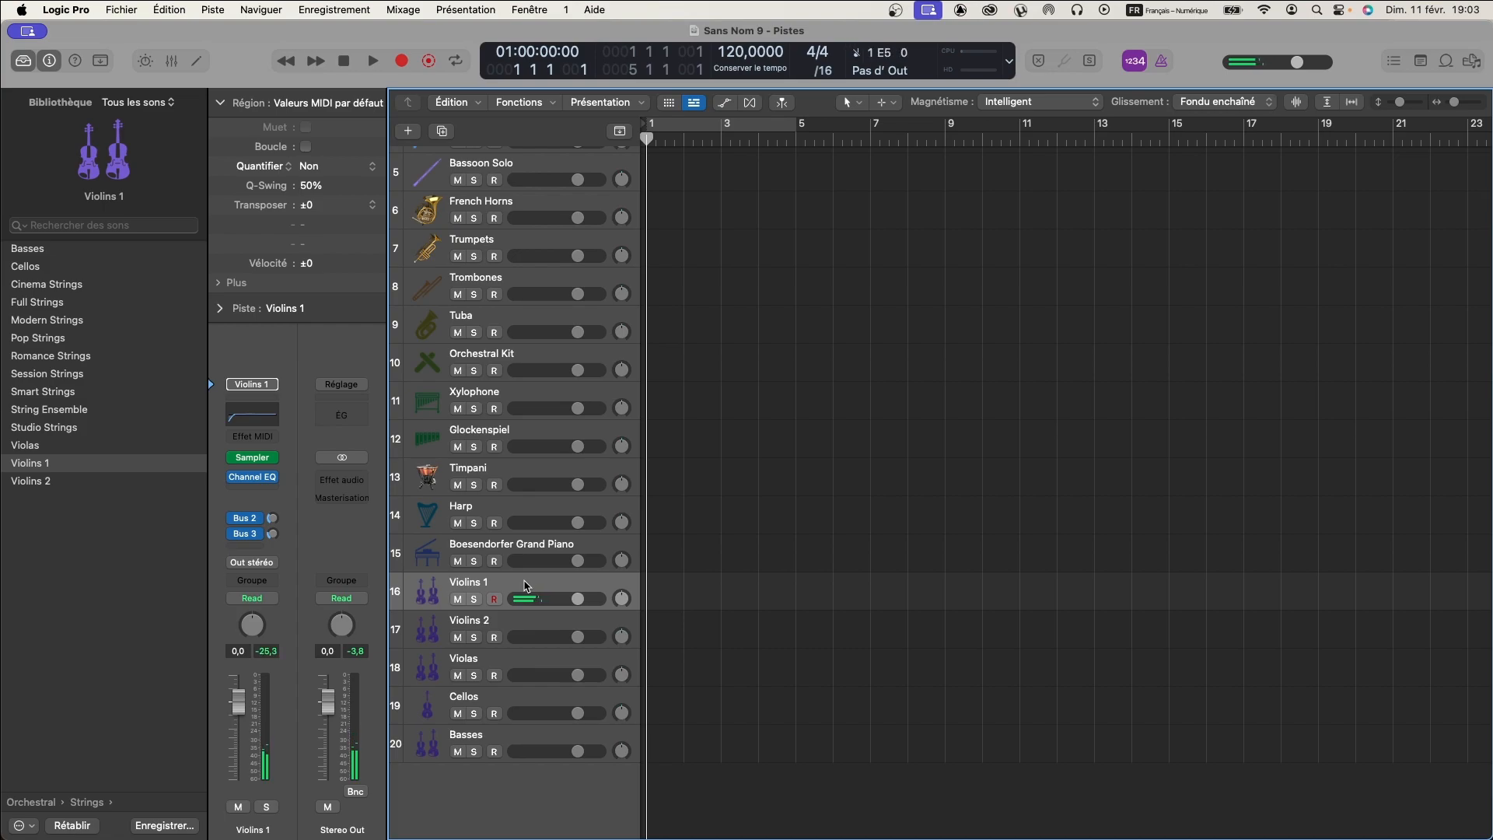
click(495, 622)
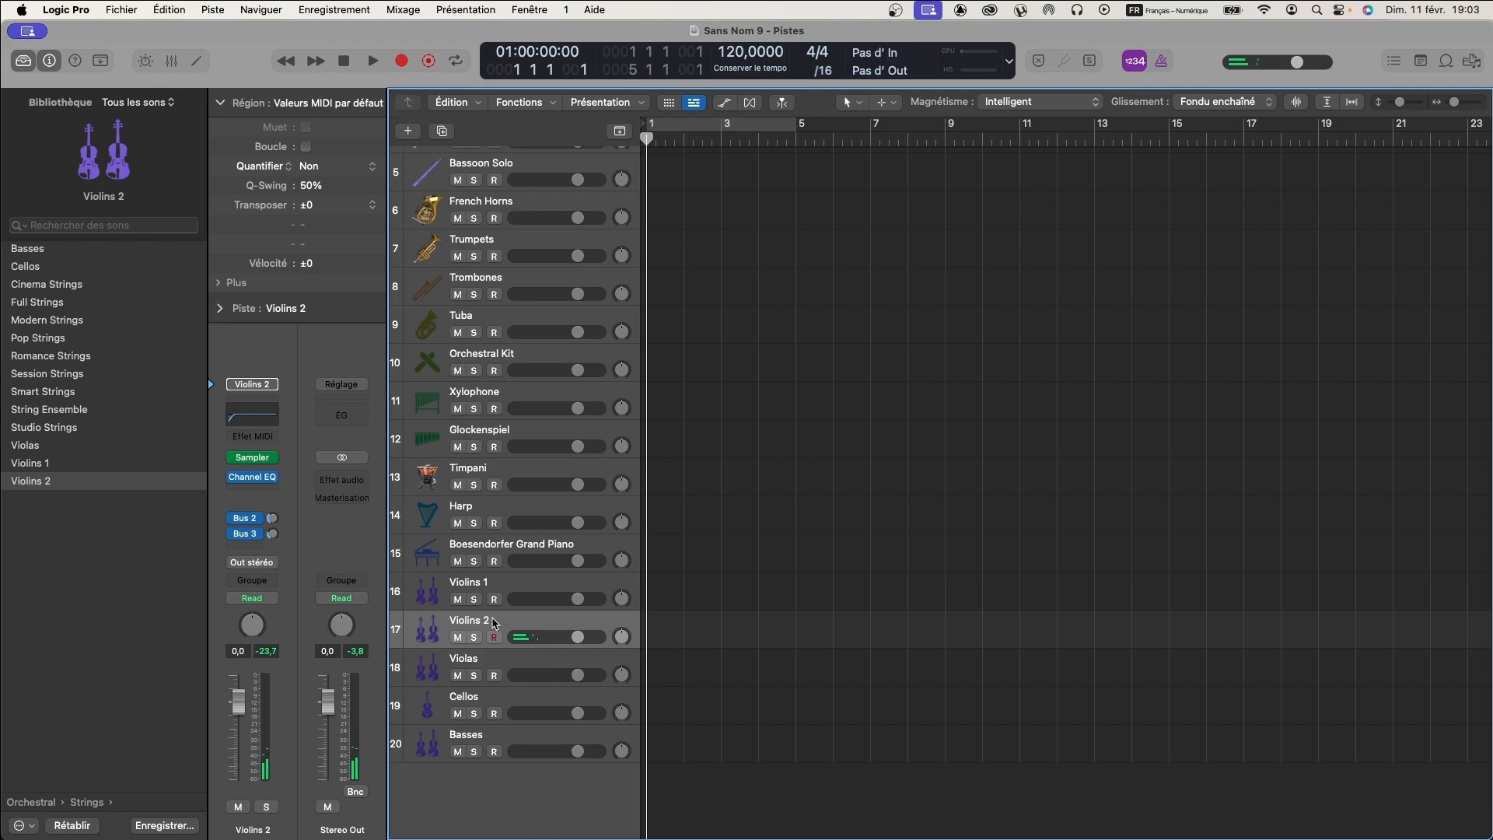
click(496, 584)
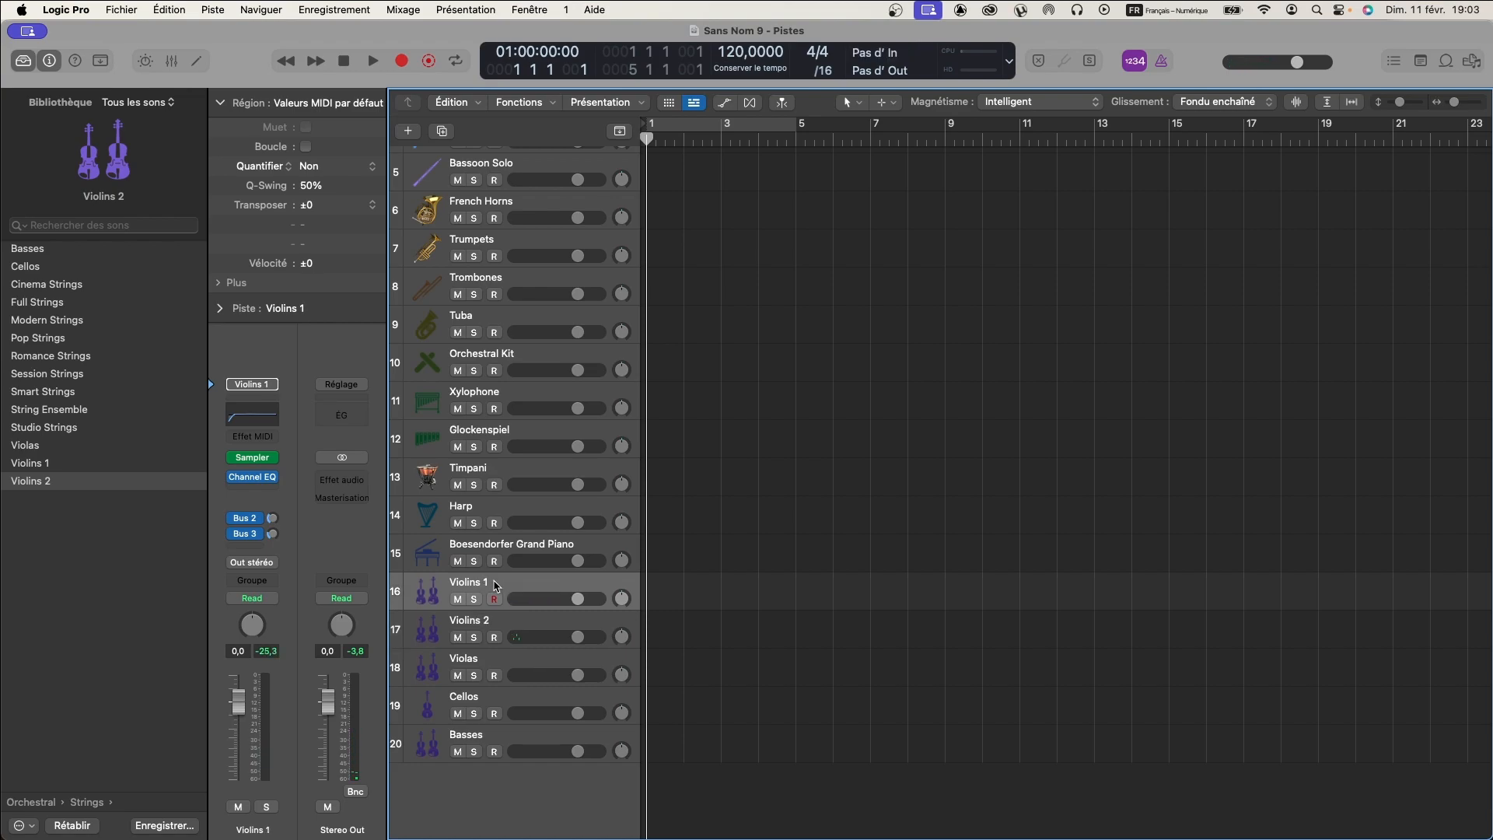
click(495, 622)
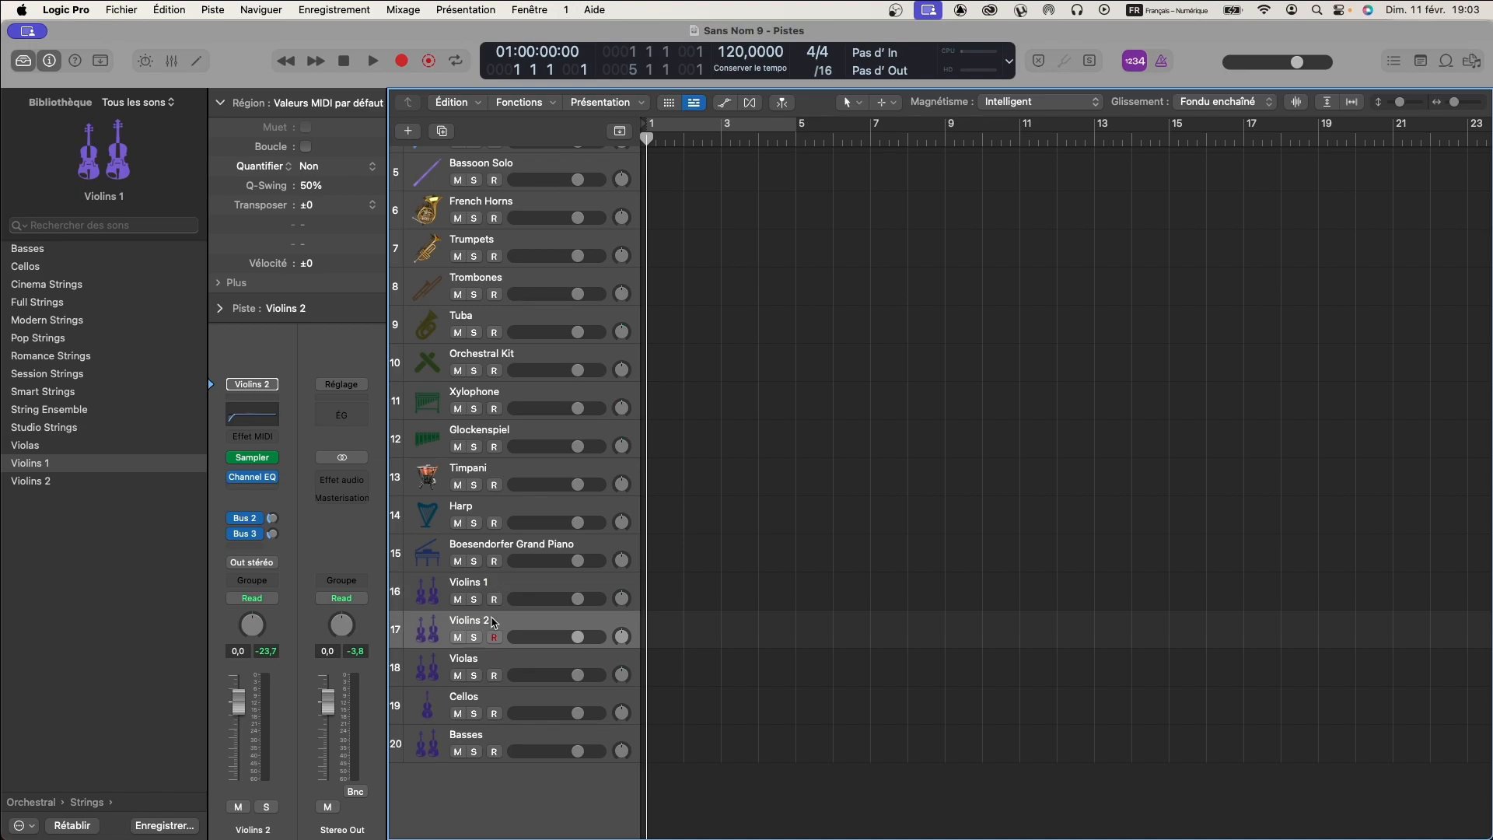
click(481, 661)
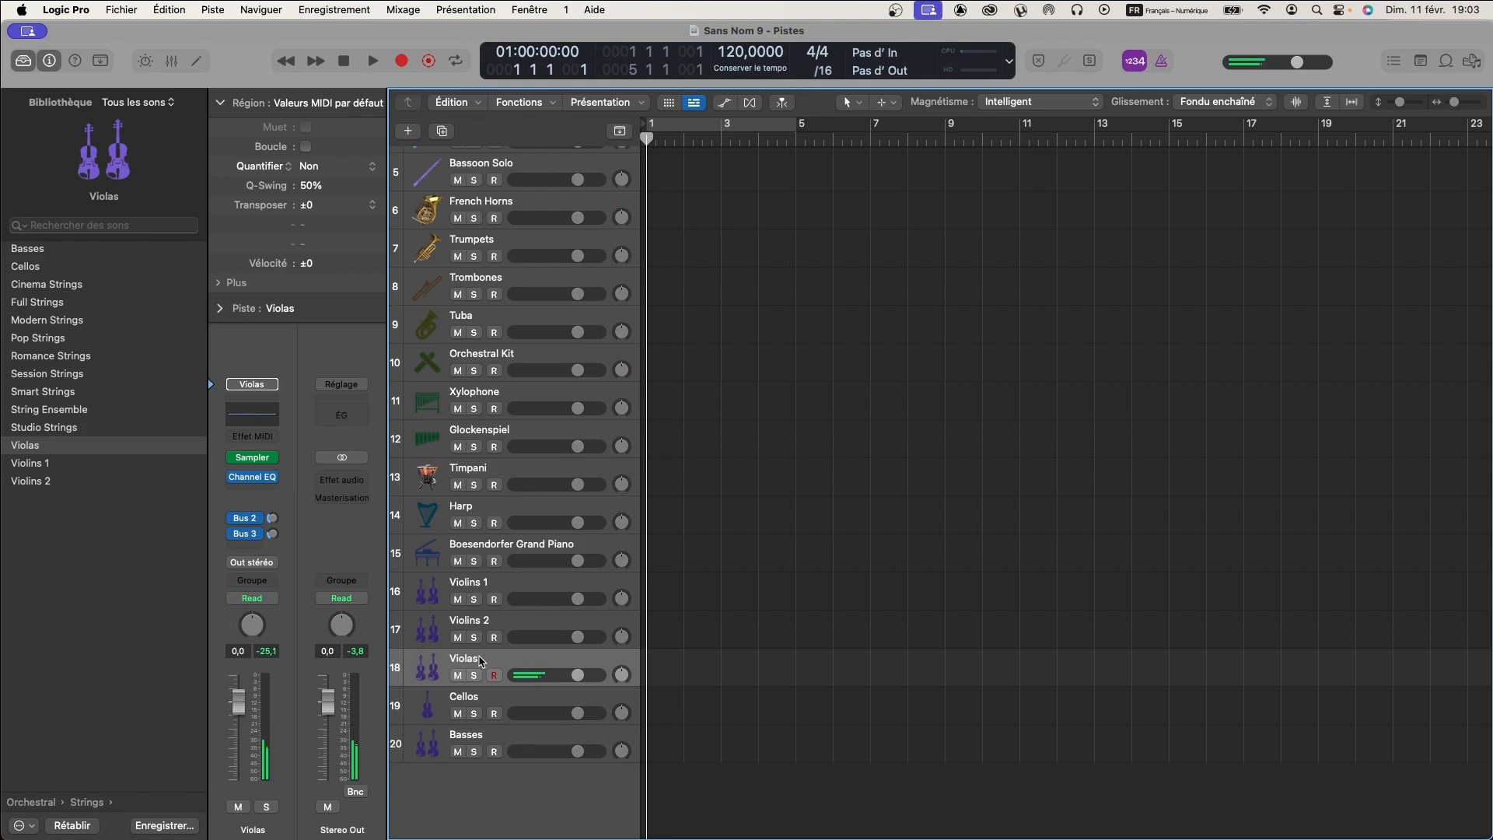
click(482, 698)
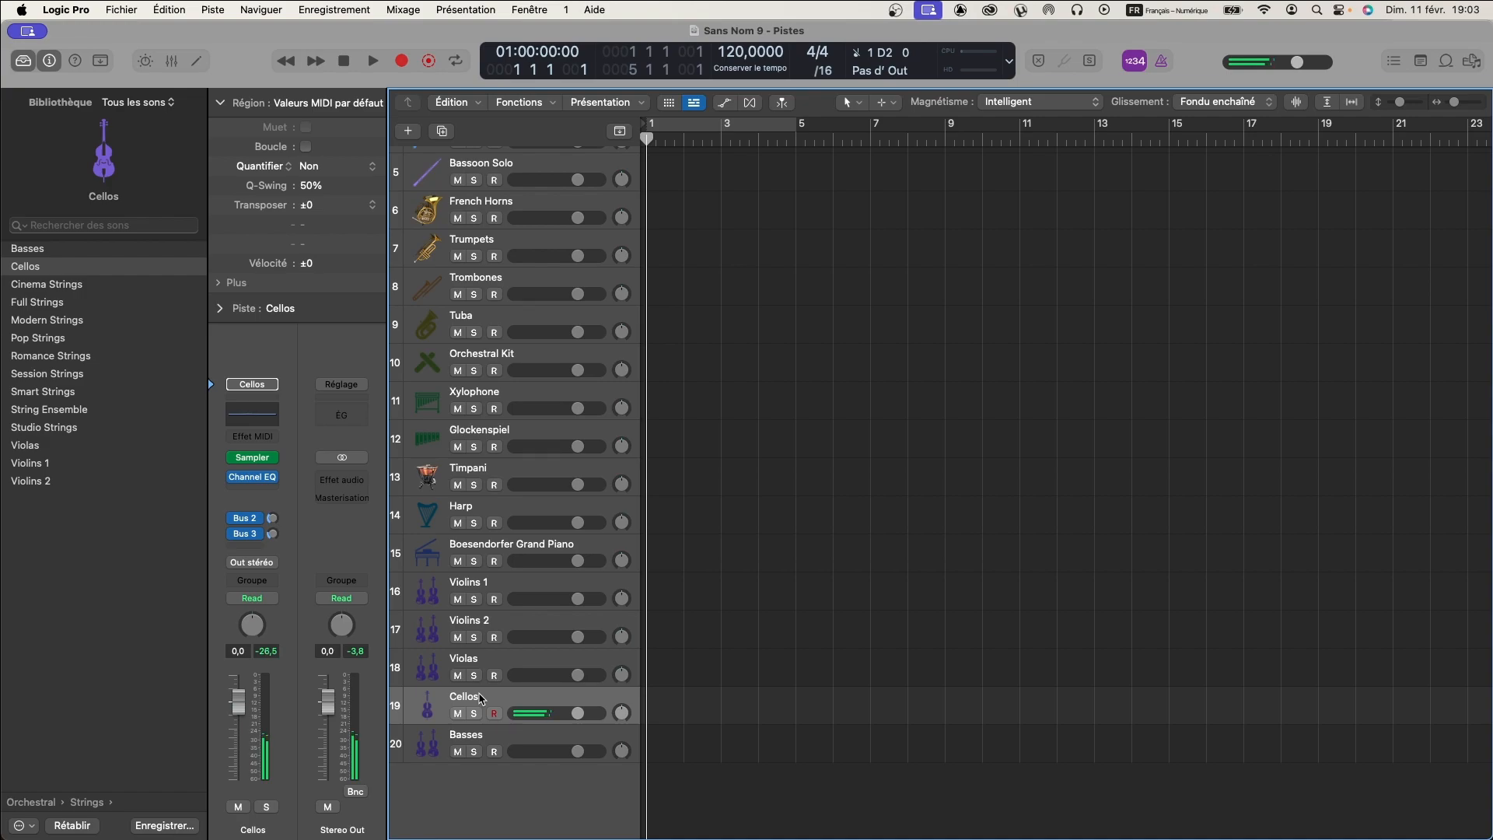
click(484, 737)
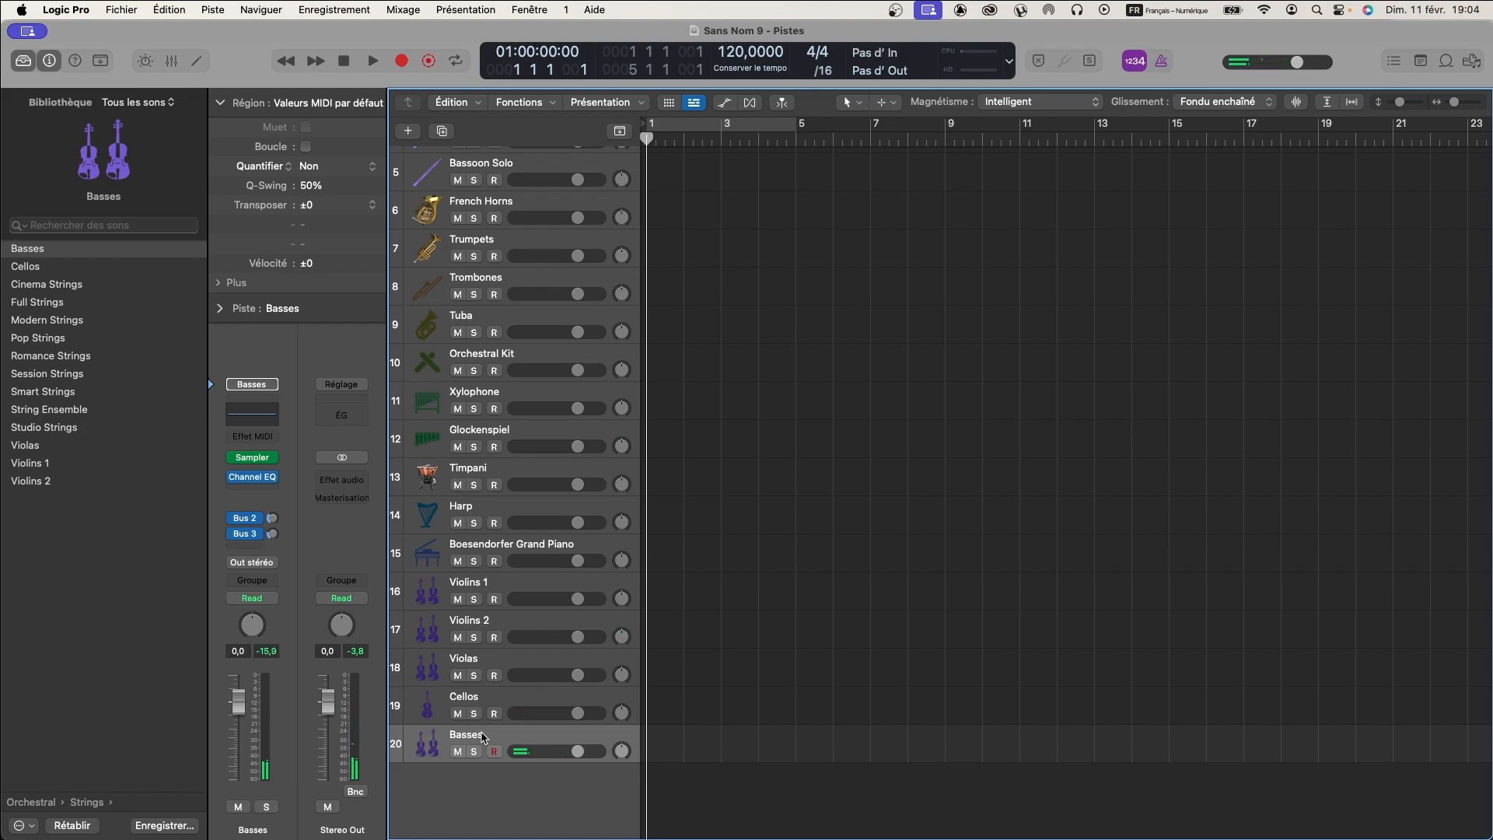
- Compare the Violins 1 and Violins 2 tracks by selecting them alternately
click(479, 587)
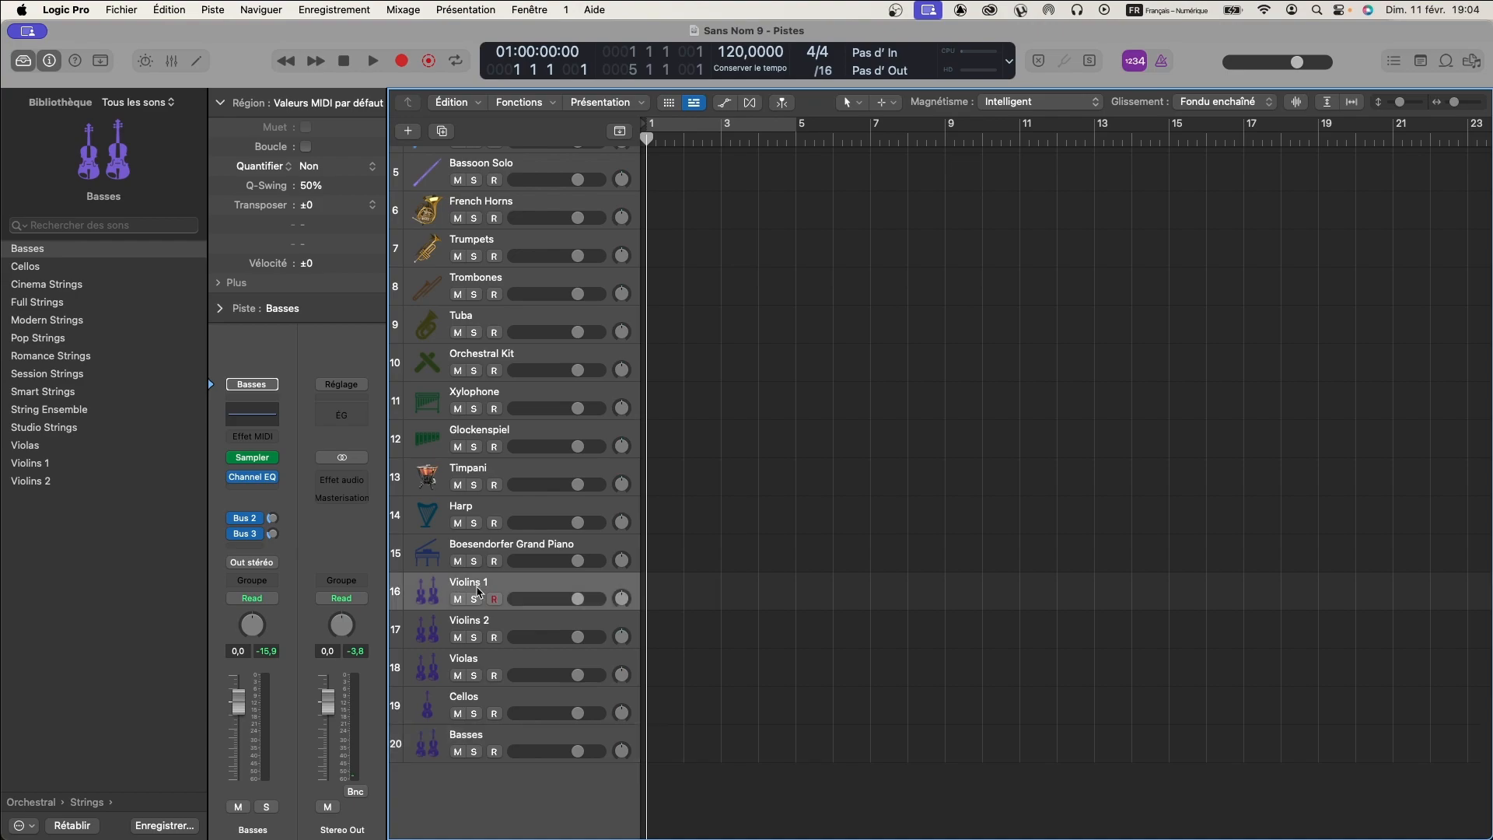
click(502, 639)
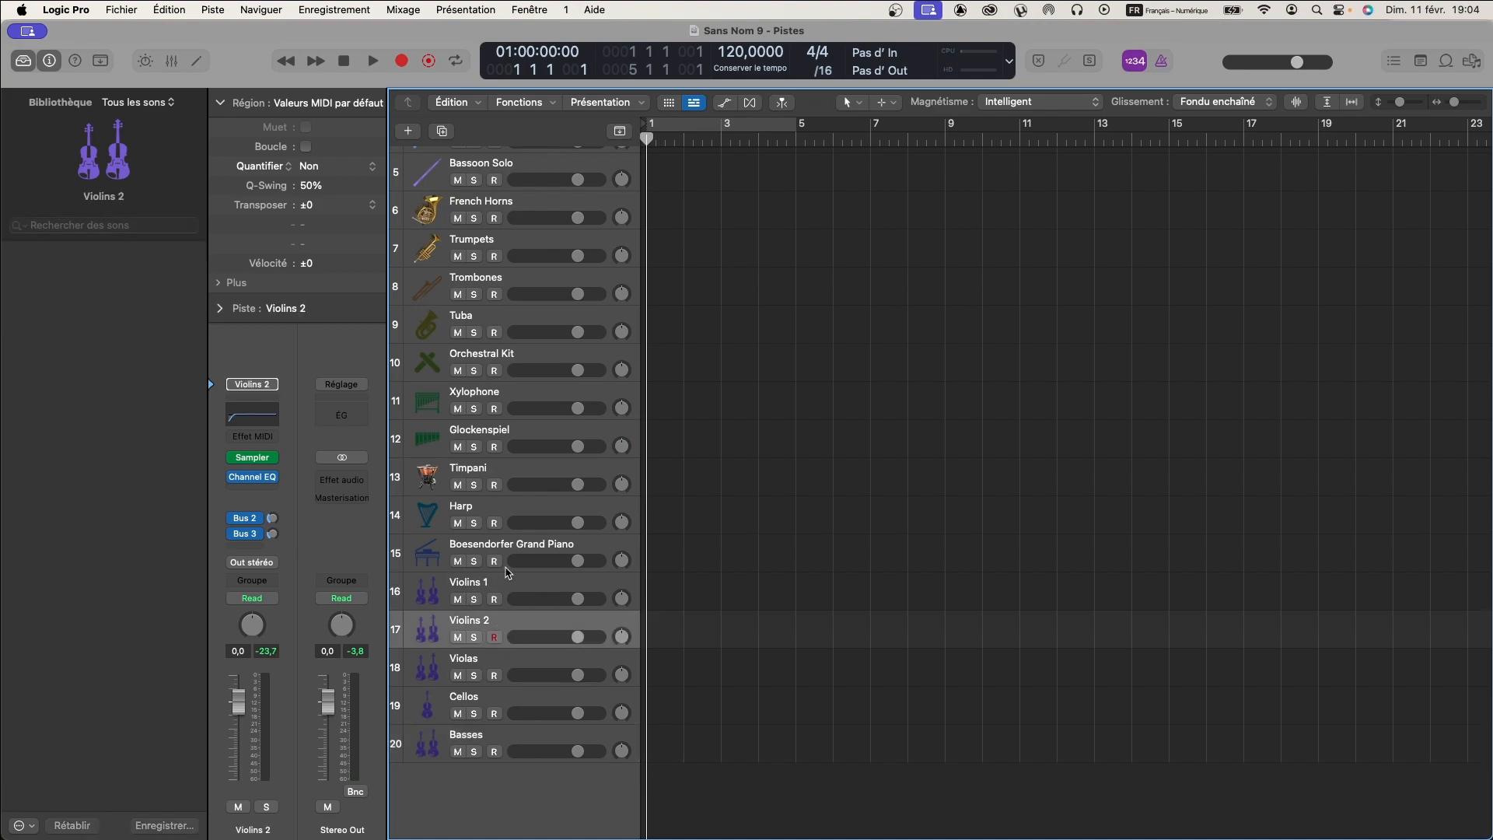
click(504, 584)
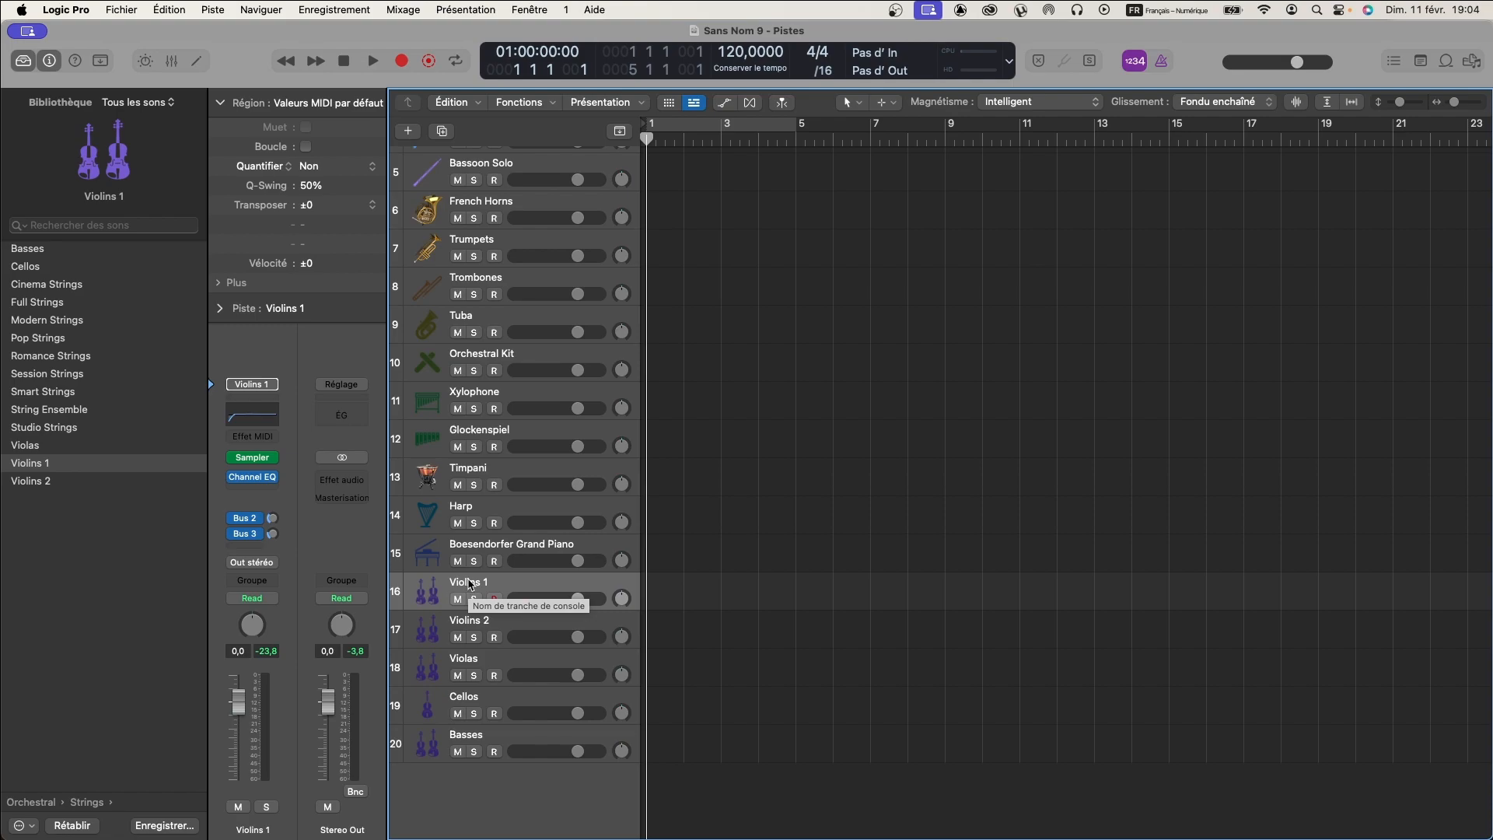
click(501, 617)
- Select the Violins 1 track and show its Smart Controls
click(485, 582)
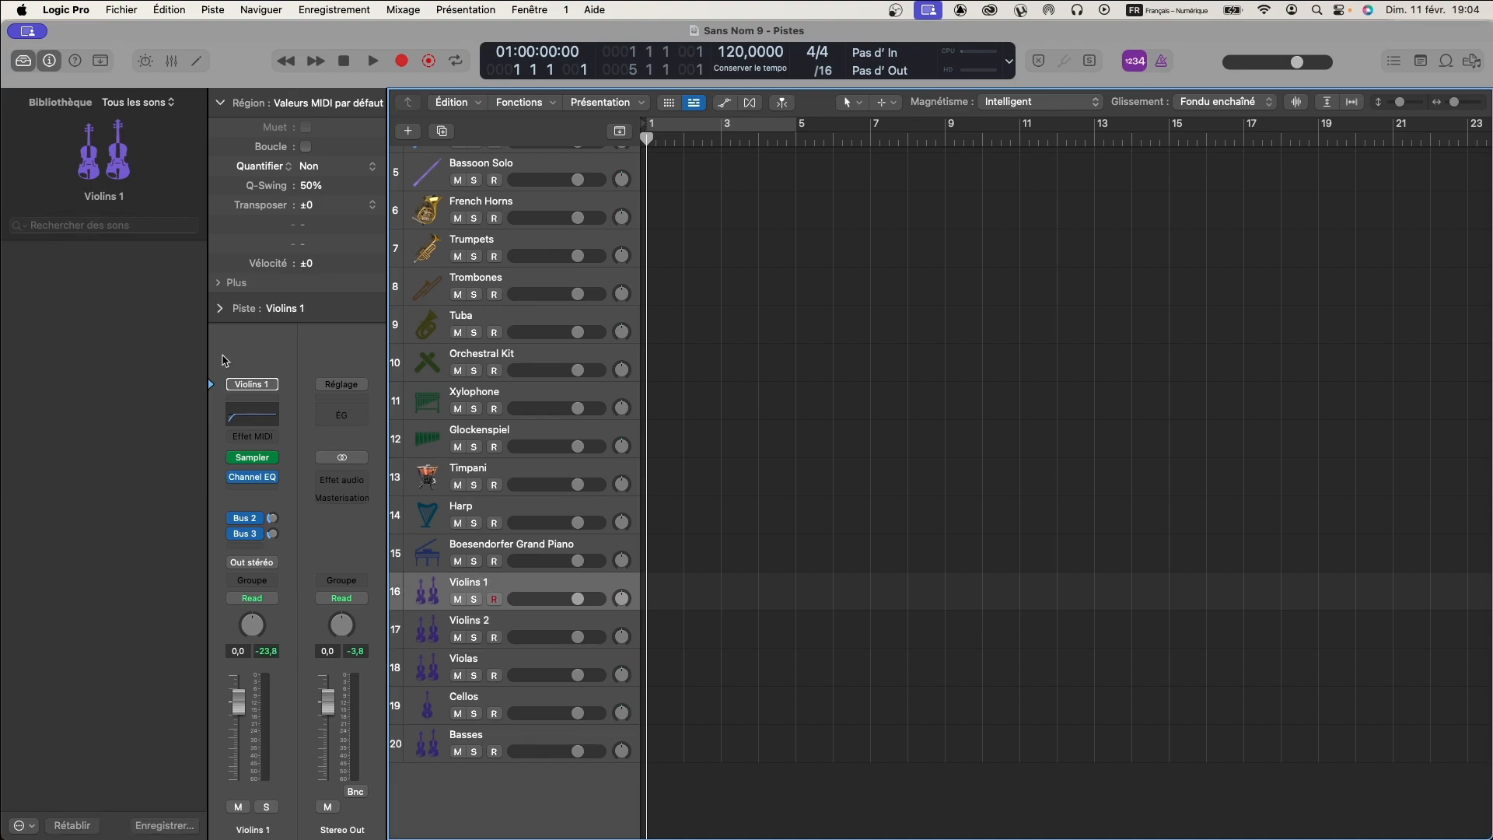
click(146, 66)
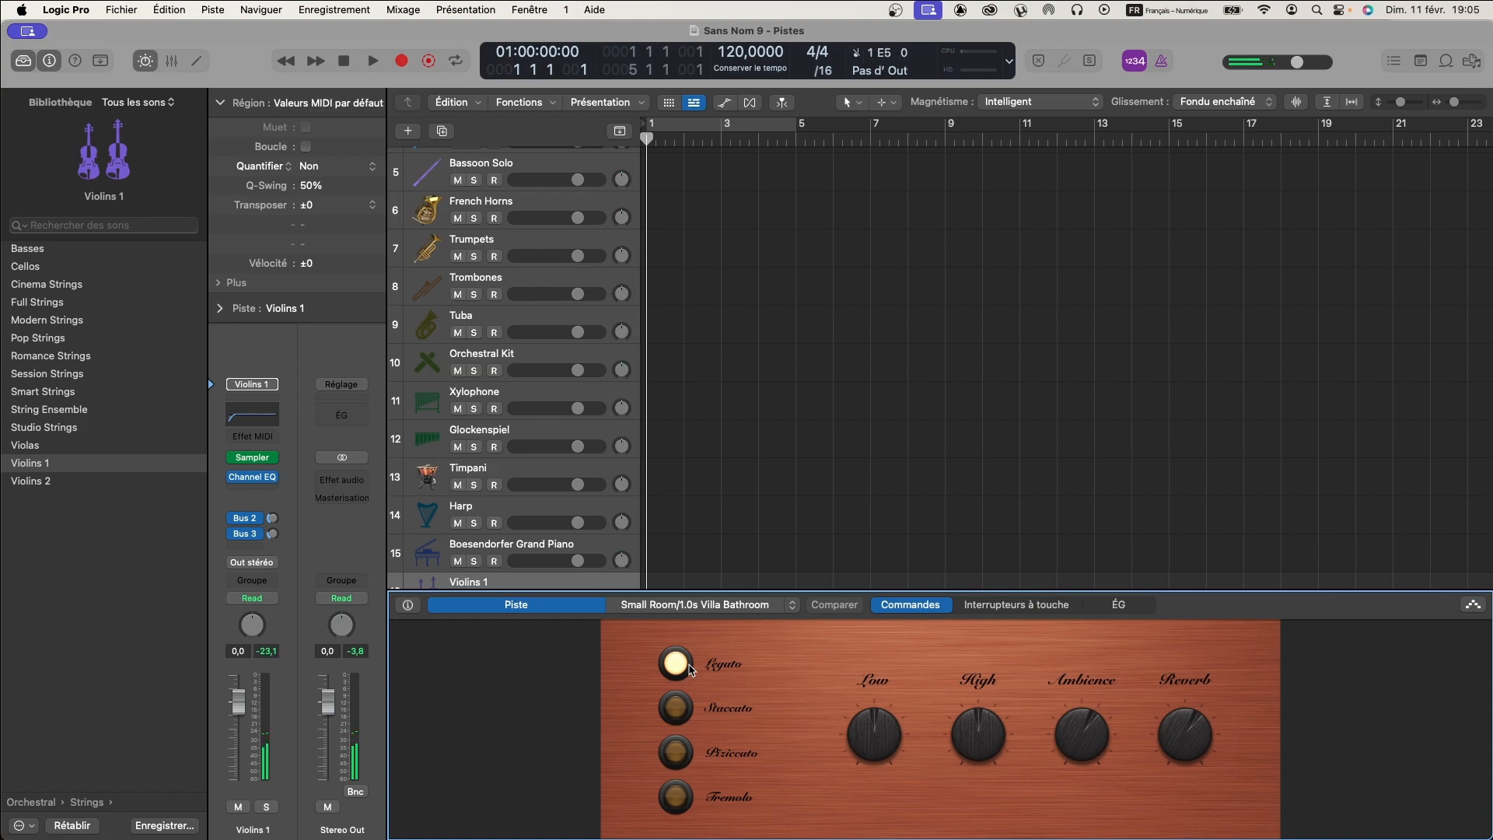
- Audition the Staccato, Pizzicato, Tremolo and Legato articulations of the Violins 1 track, returning to Legato
click(674, 707)
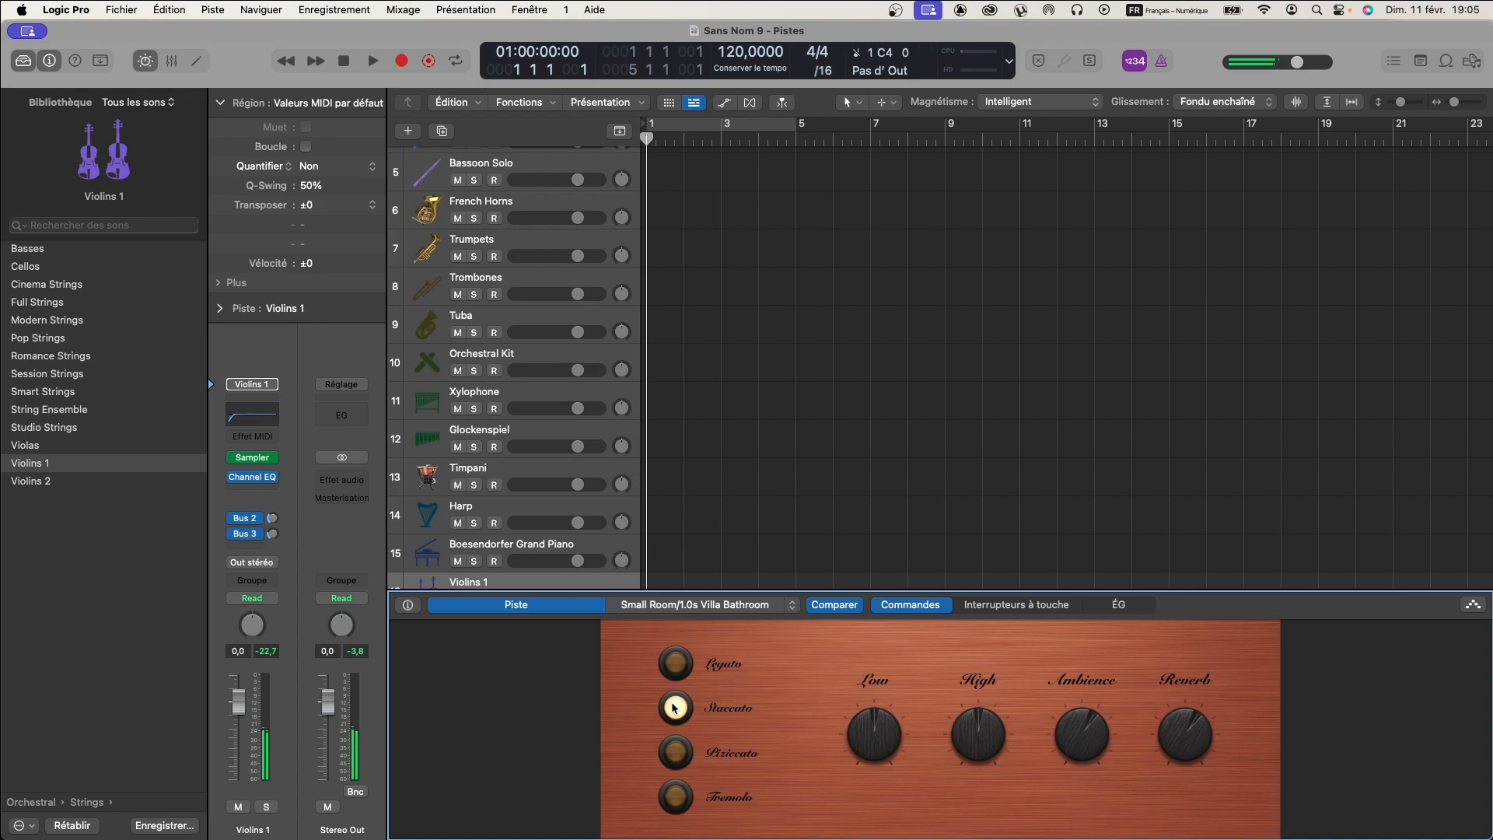
click(678, 753)
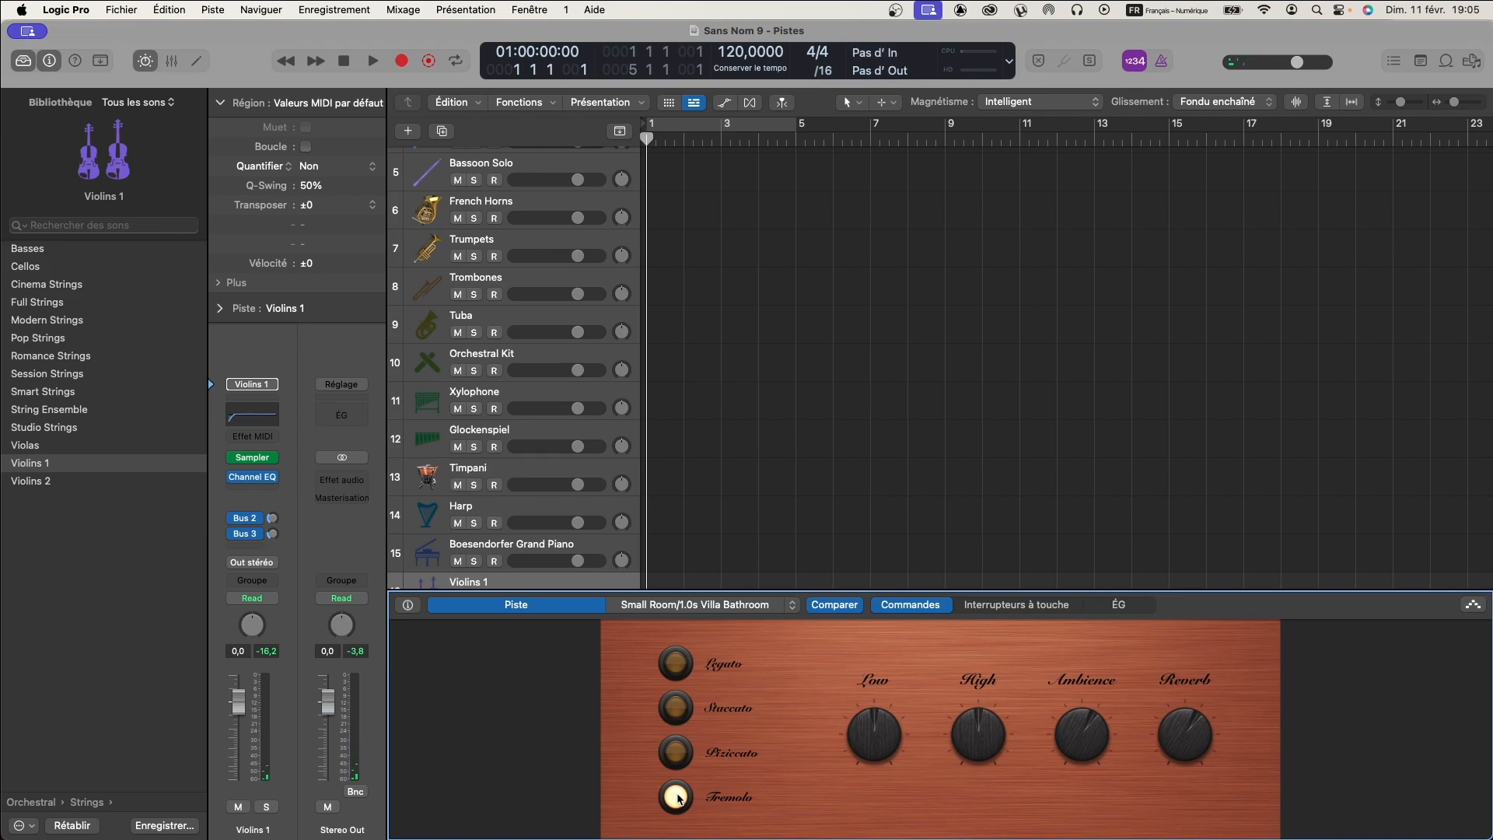
click(676, 665)
scroll(683, 506, down, 5)
scroll(683, 503, down, 2)
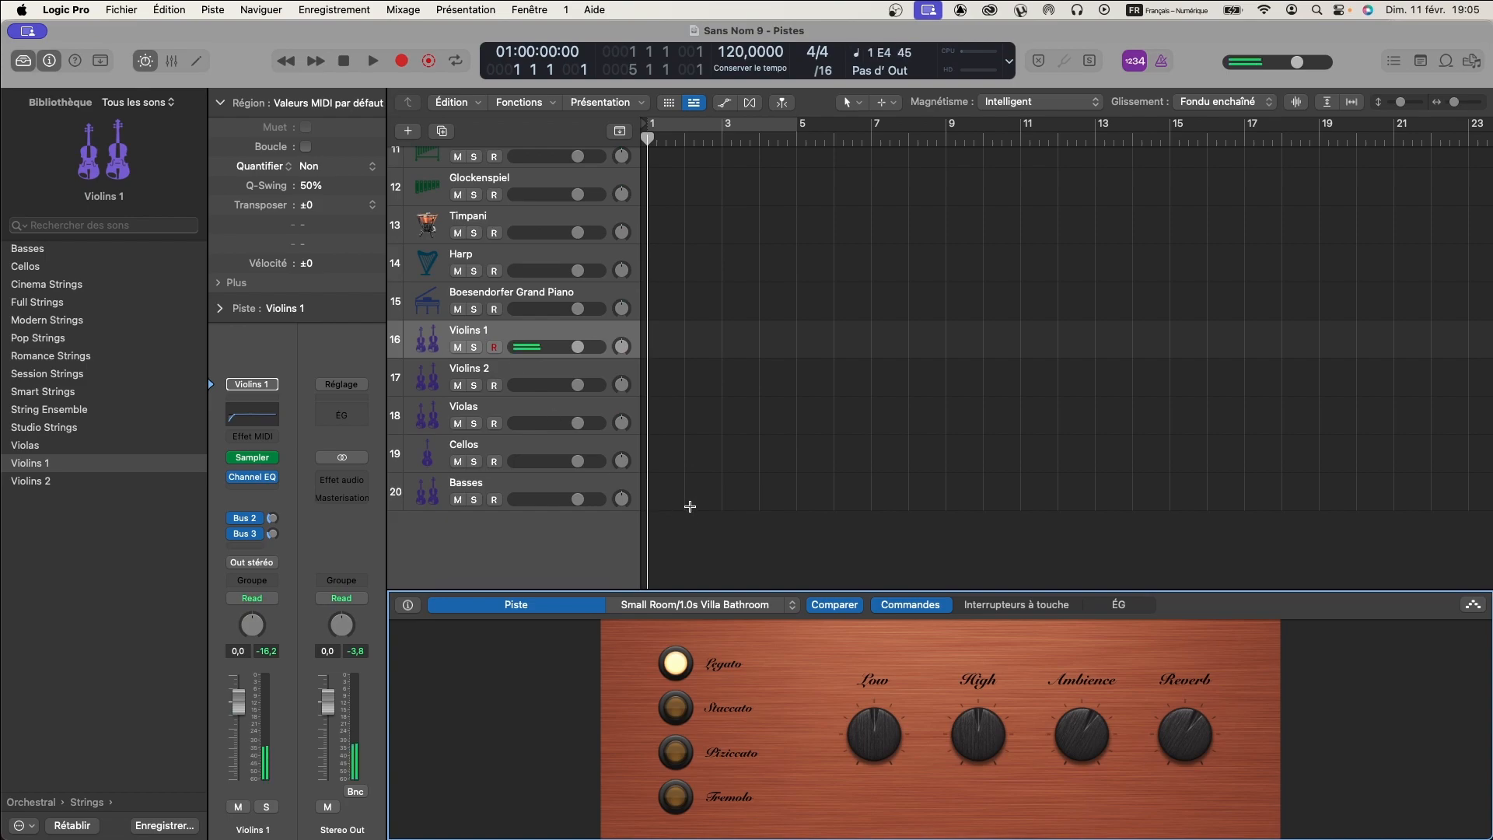
click(677, 708)
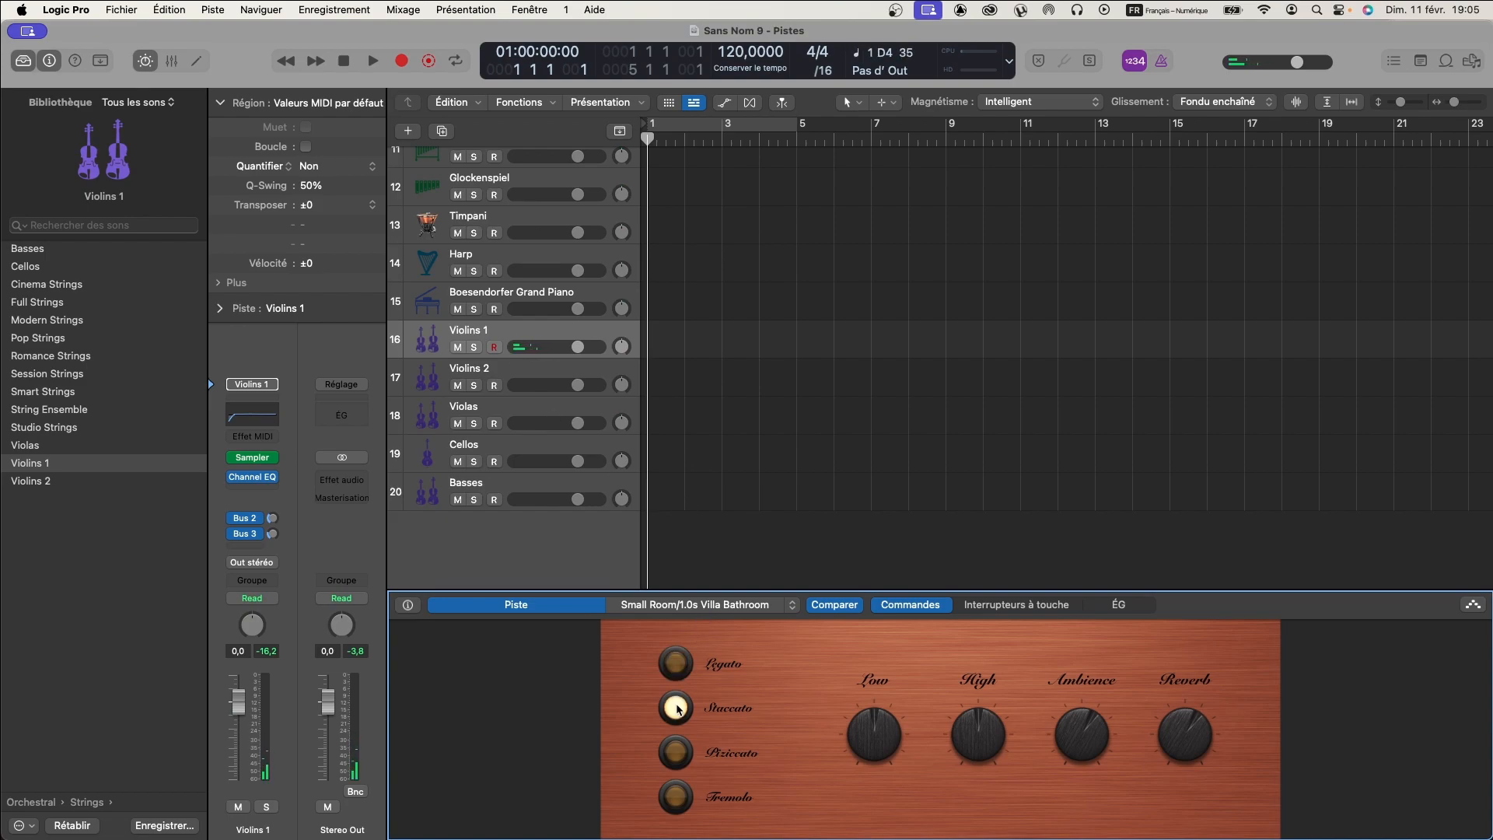
click(678, 665)
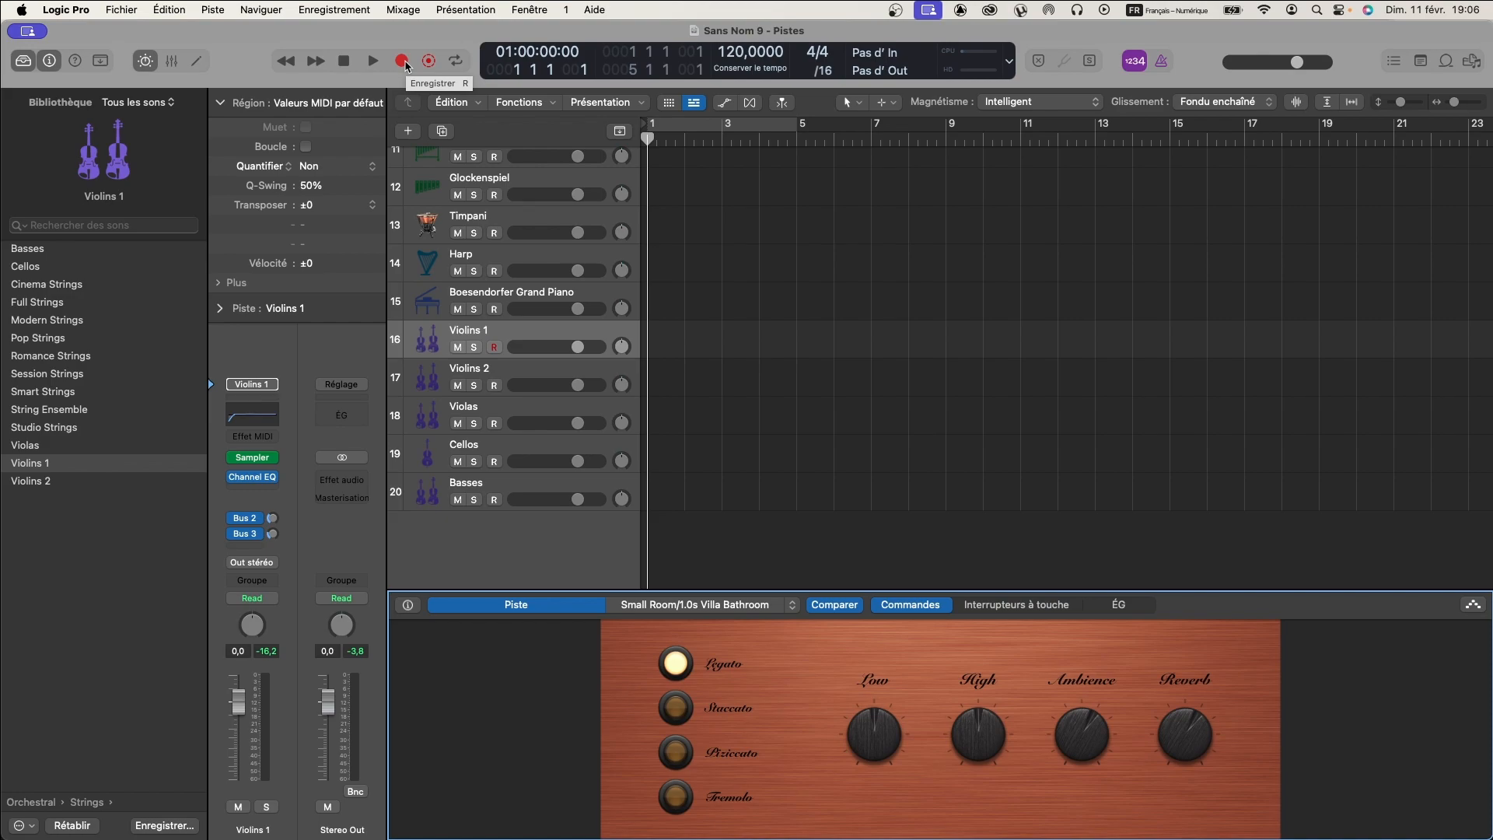
- Run playback while switching Violins 1 from Legato to Staccato, Pizzicato and Tremolo, and capture the played performance as a region
key(space)
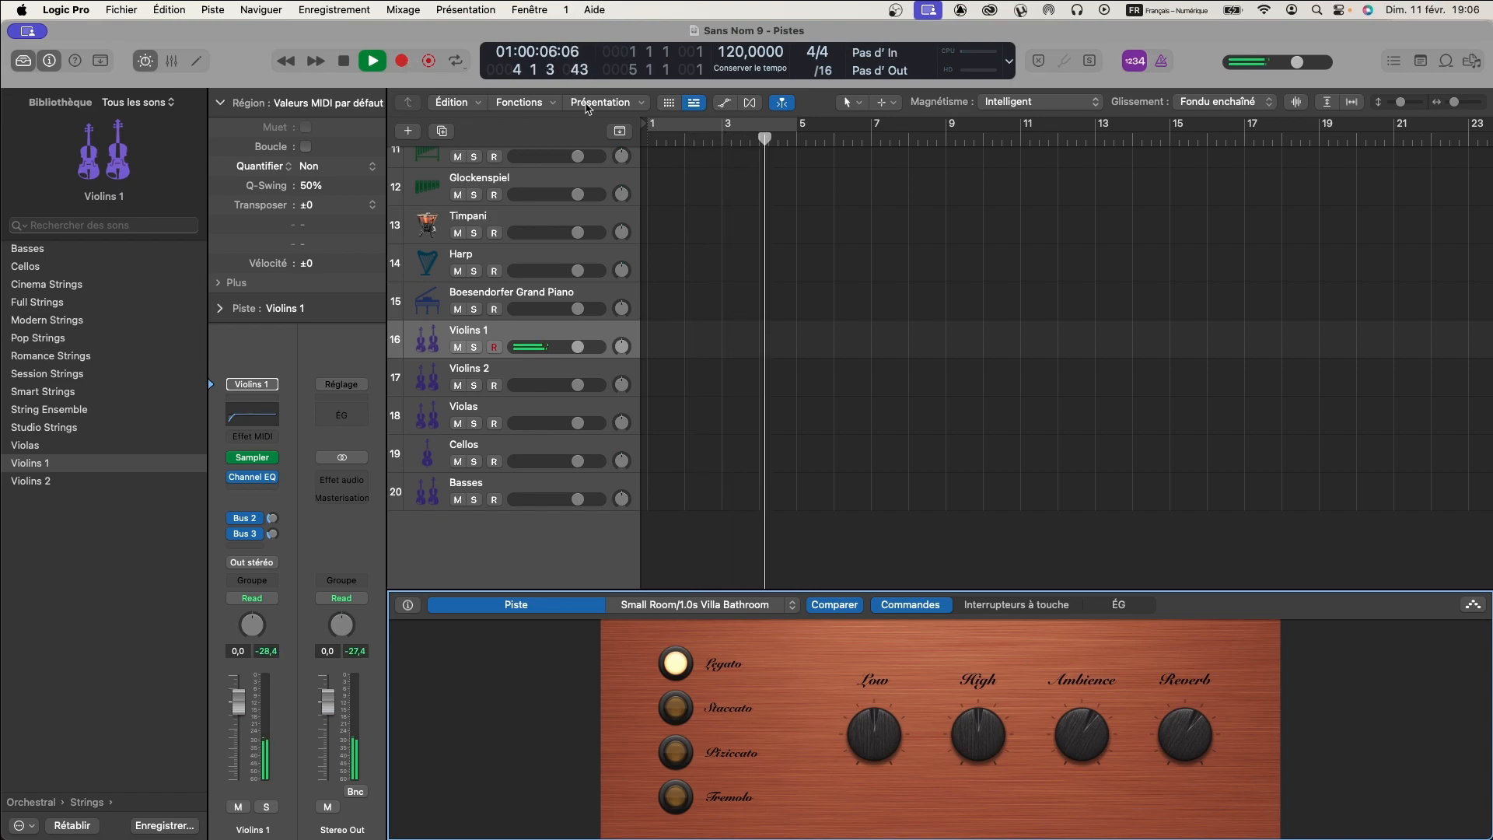
click(682, 711)
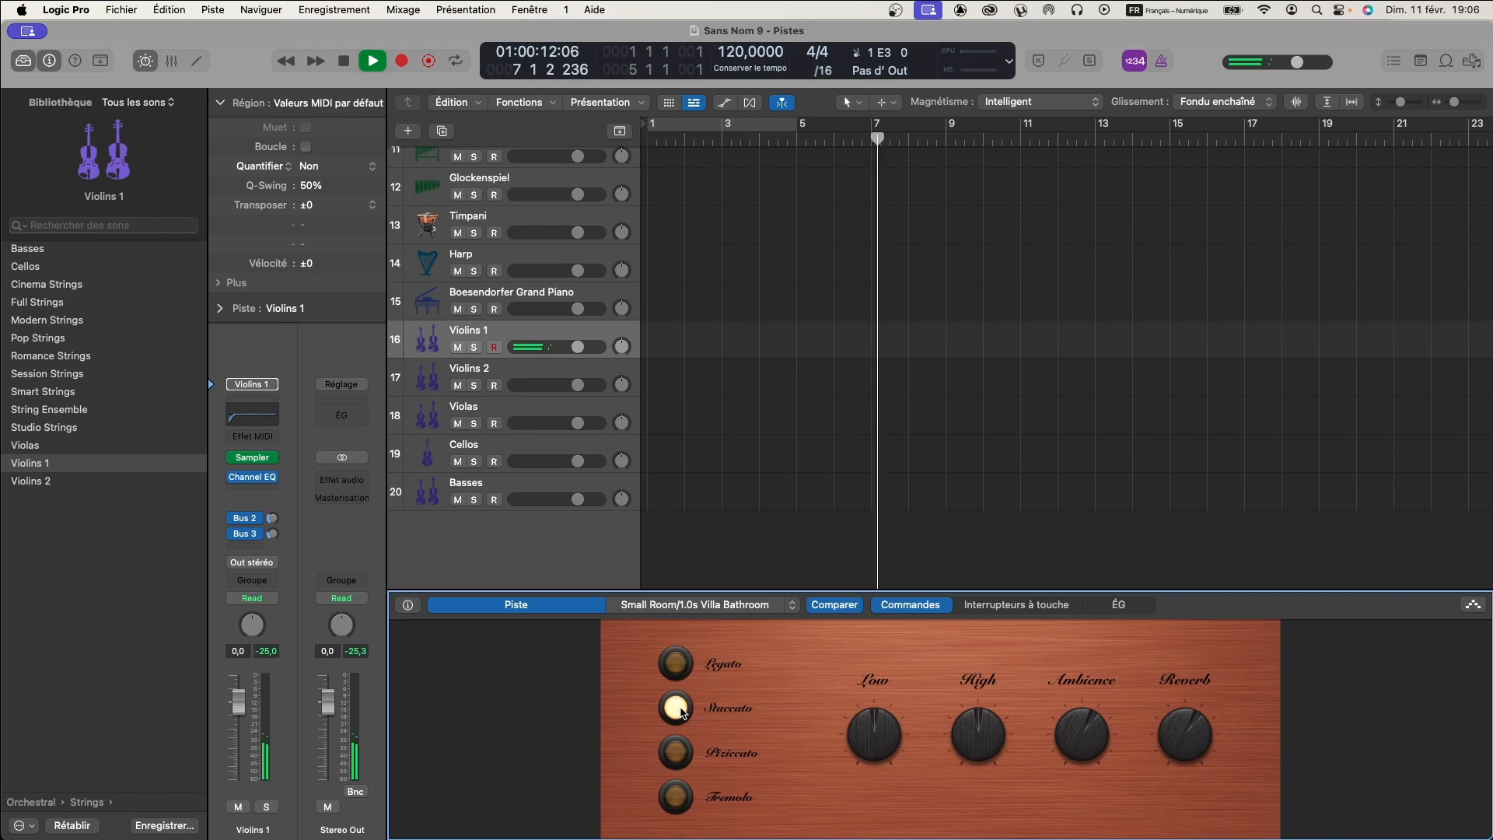
click(676, 751)
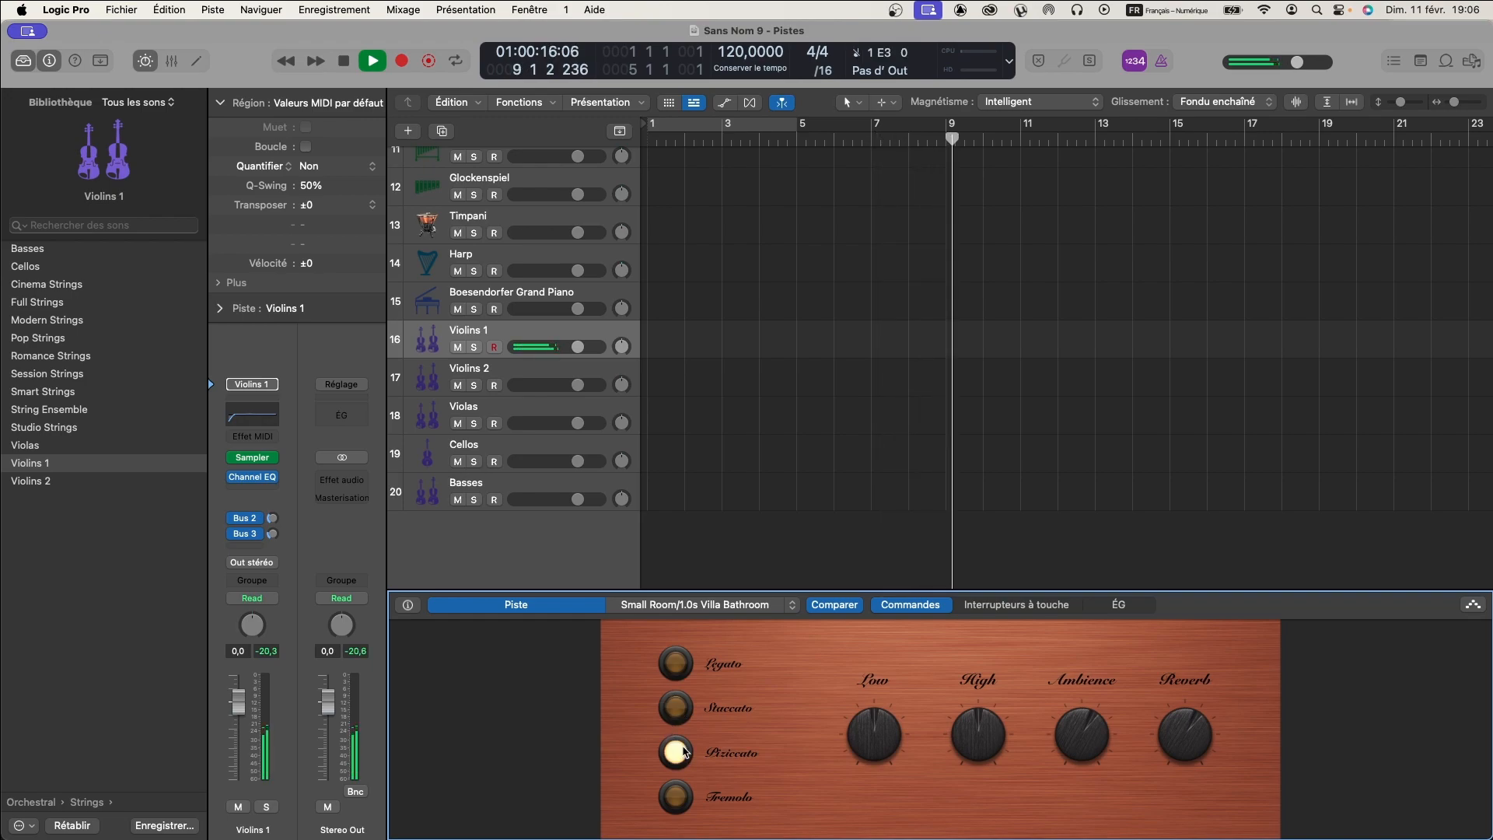
click(677, 795)
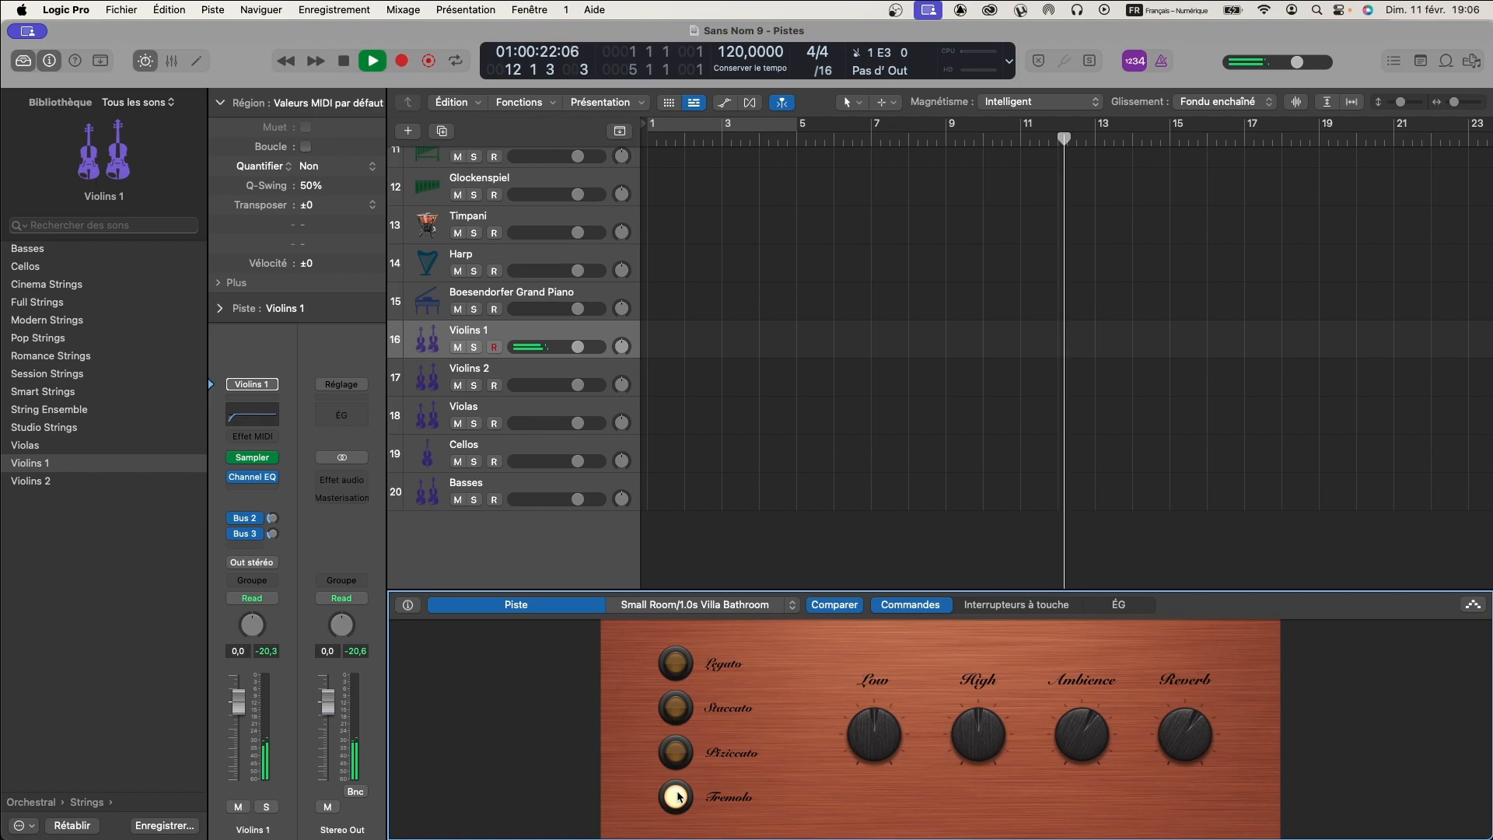
key(space)
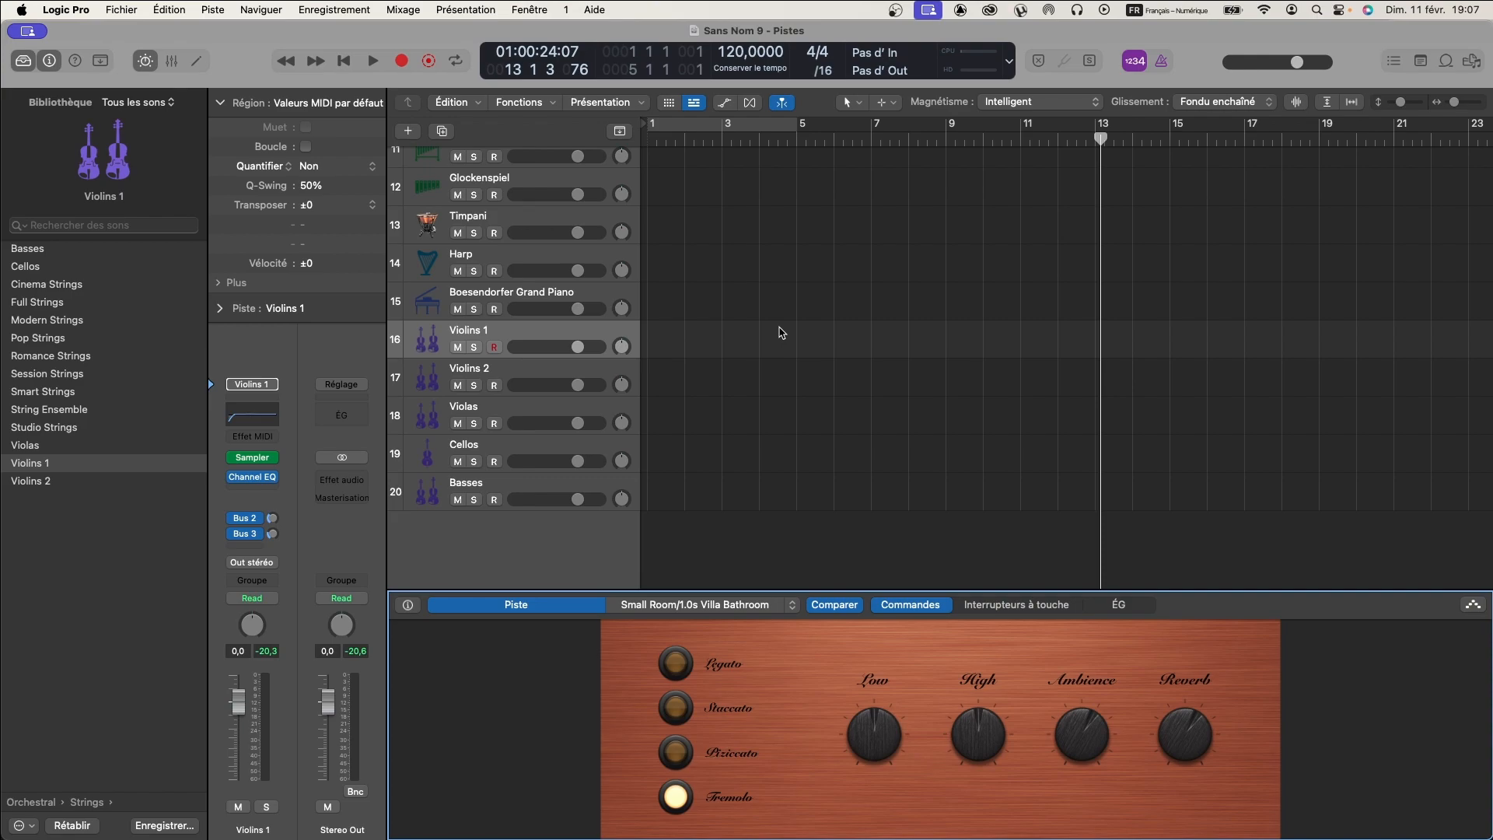
key(super+z)
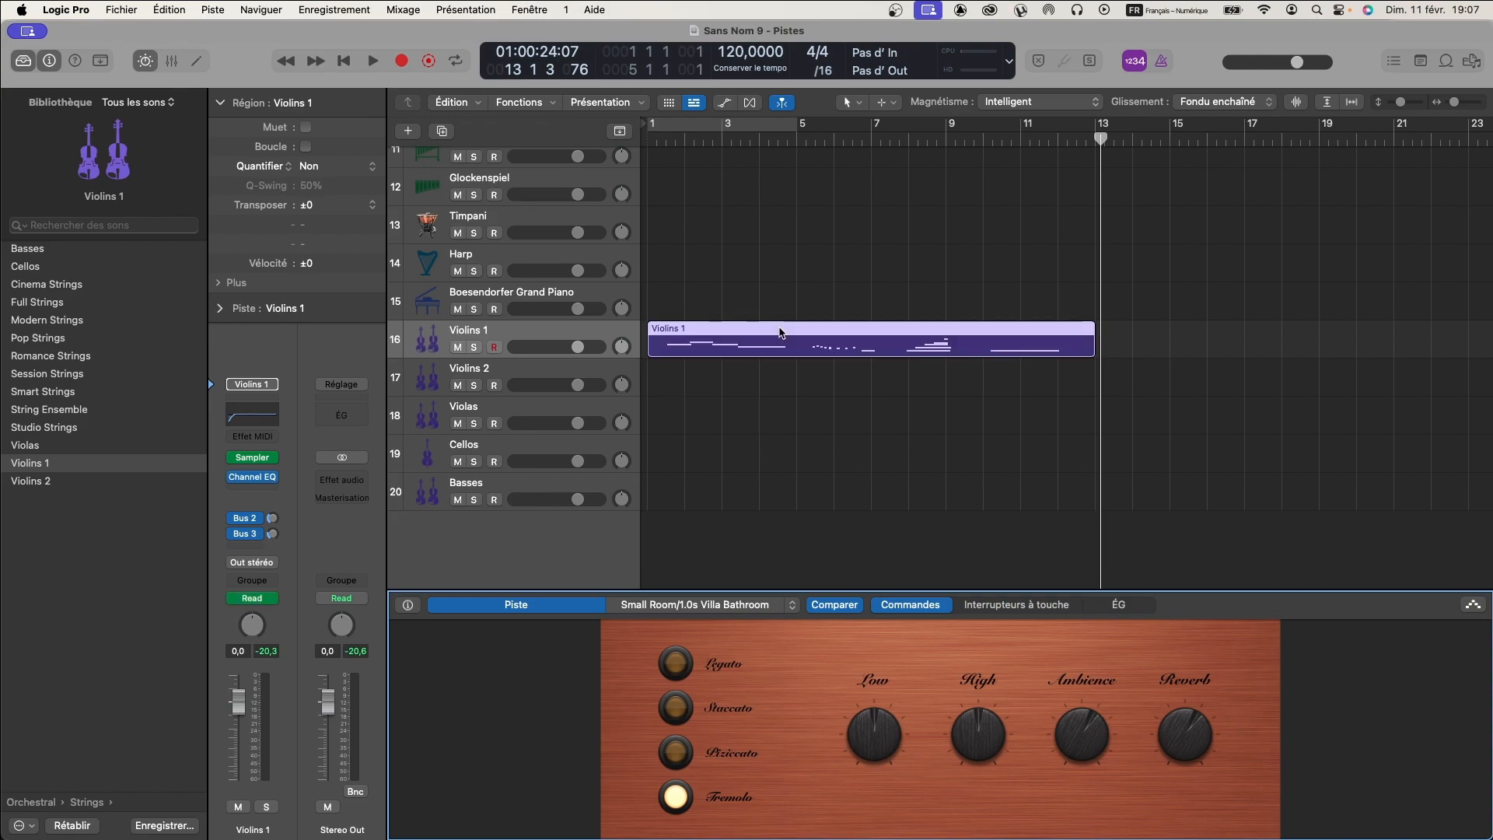
- Play the captured Violins 1 region from the beginning, stop it, and return the playhead to the project start
click(821, 371)
click(797, 335)
key(Return)
key(space)
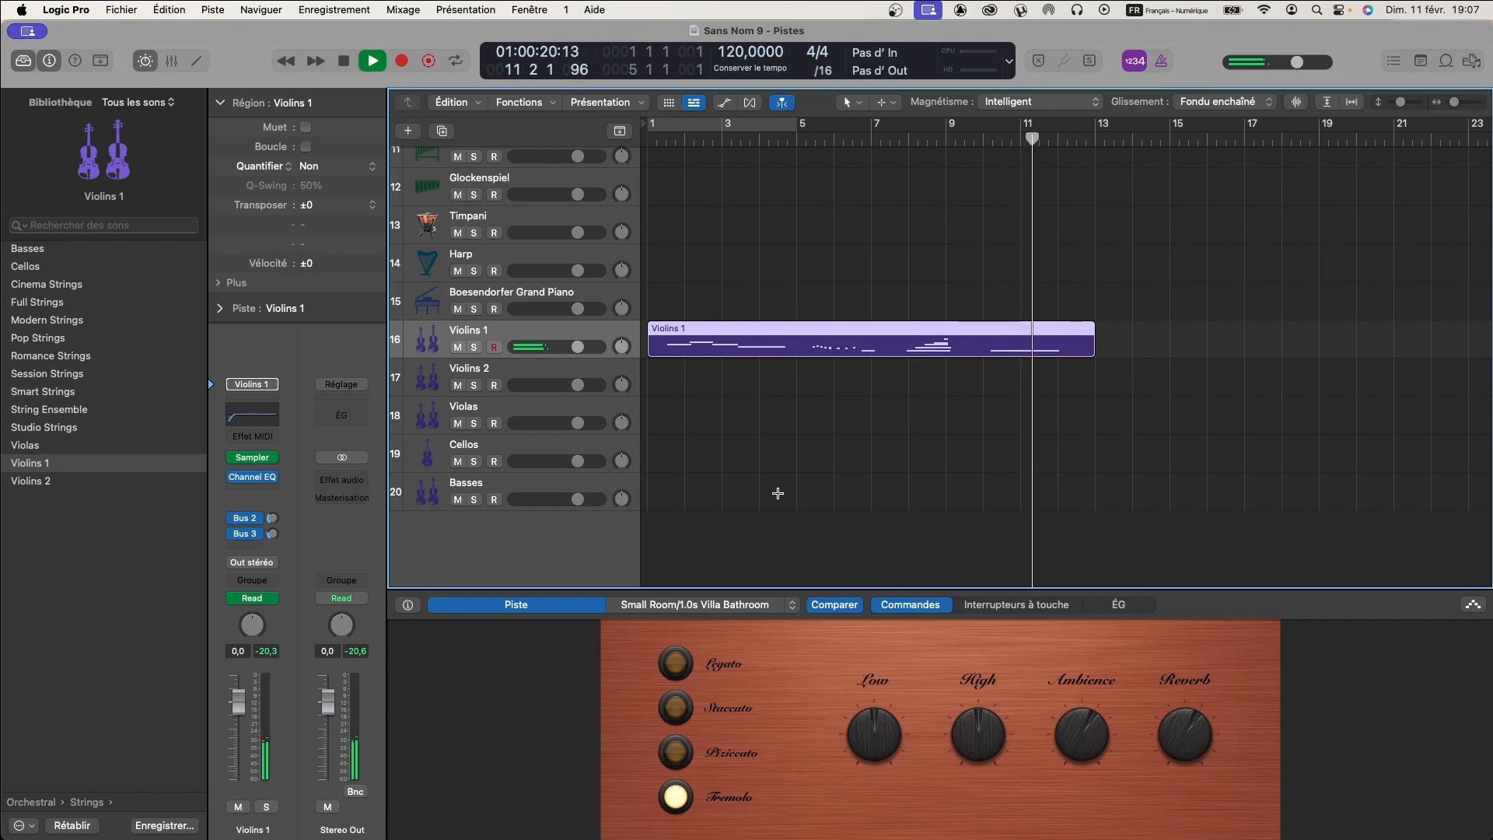
key(space)
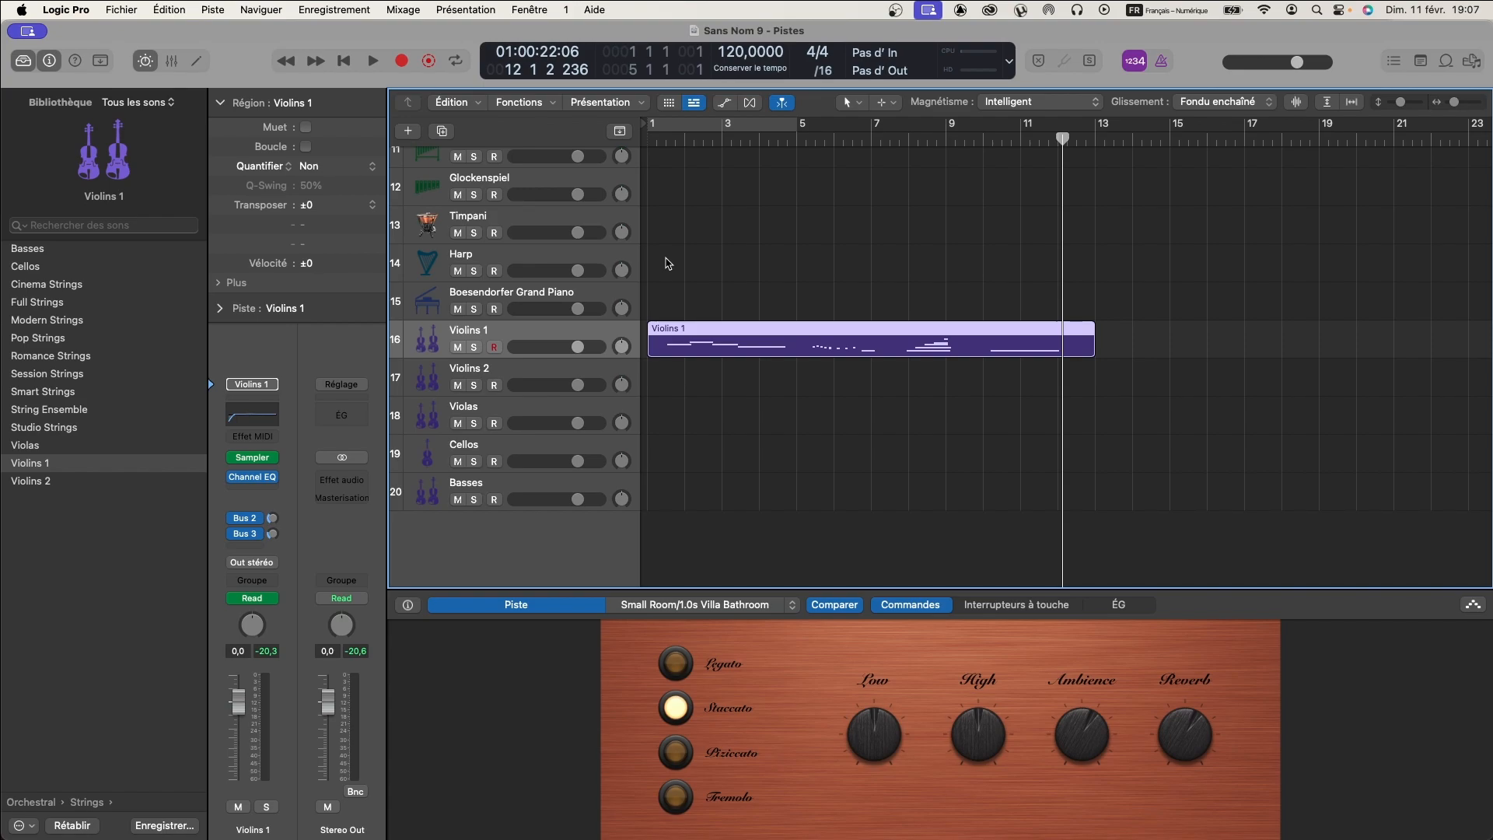
key(Return)
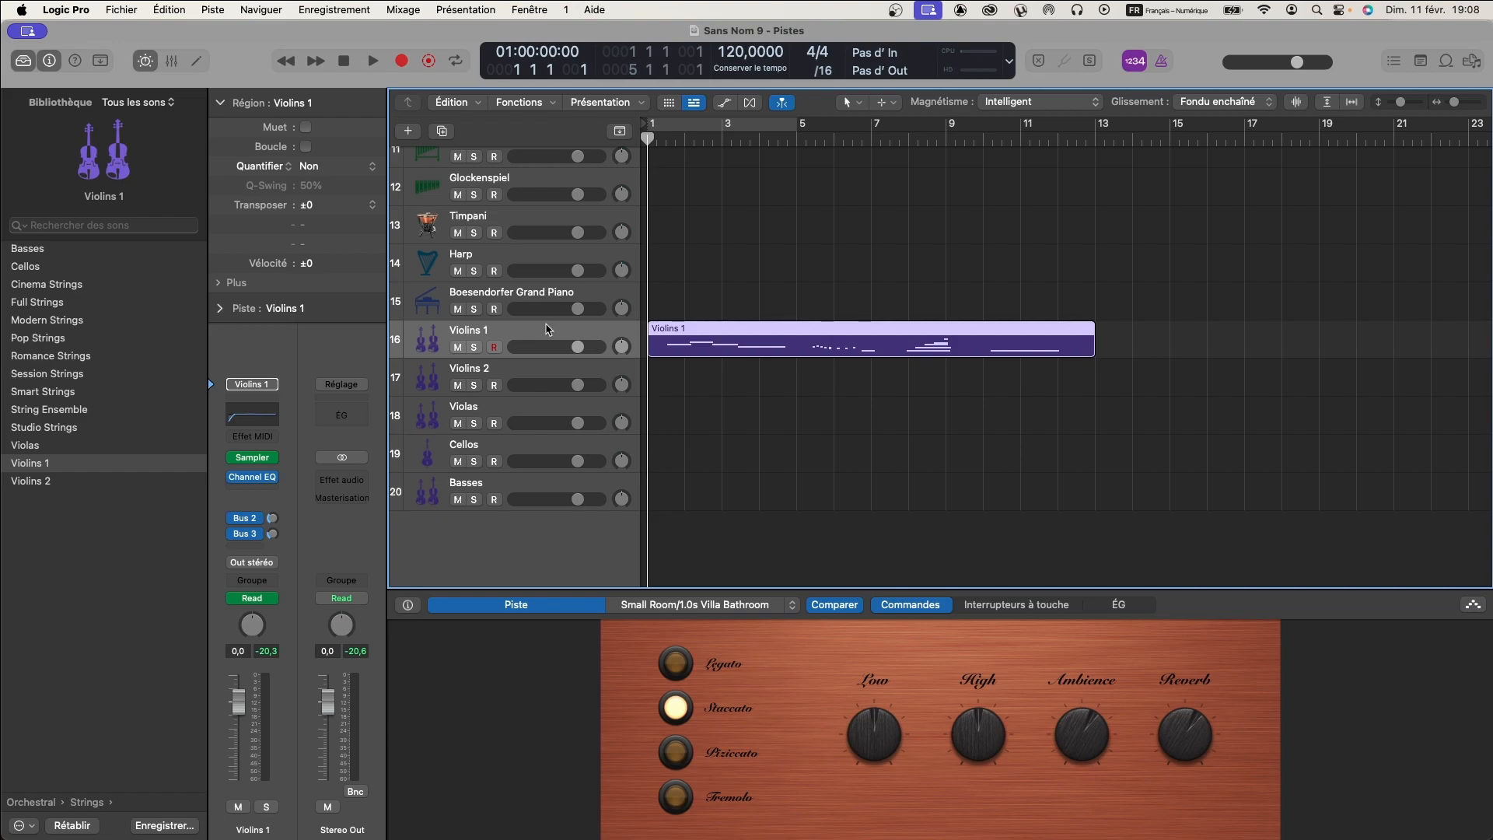
- Switch the Piccolo track and the French Horns track to the Staccato articulation in their Smart Controls
scroll(549, 327, up, 10)
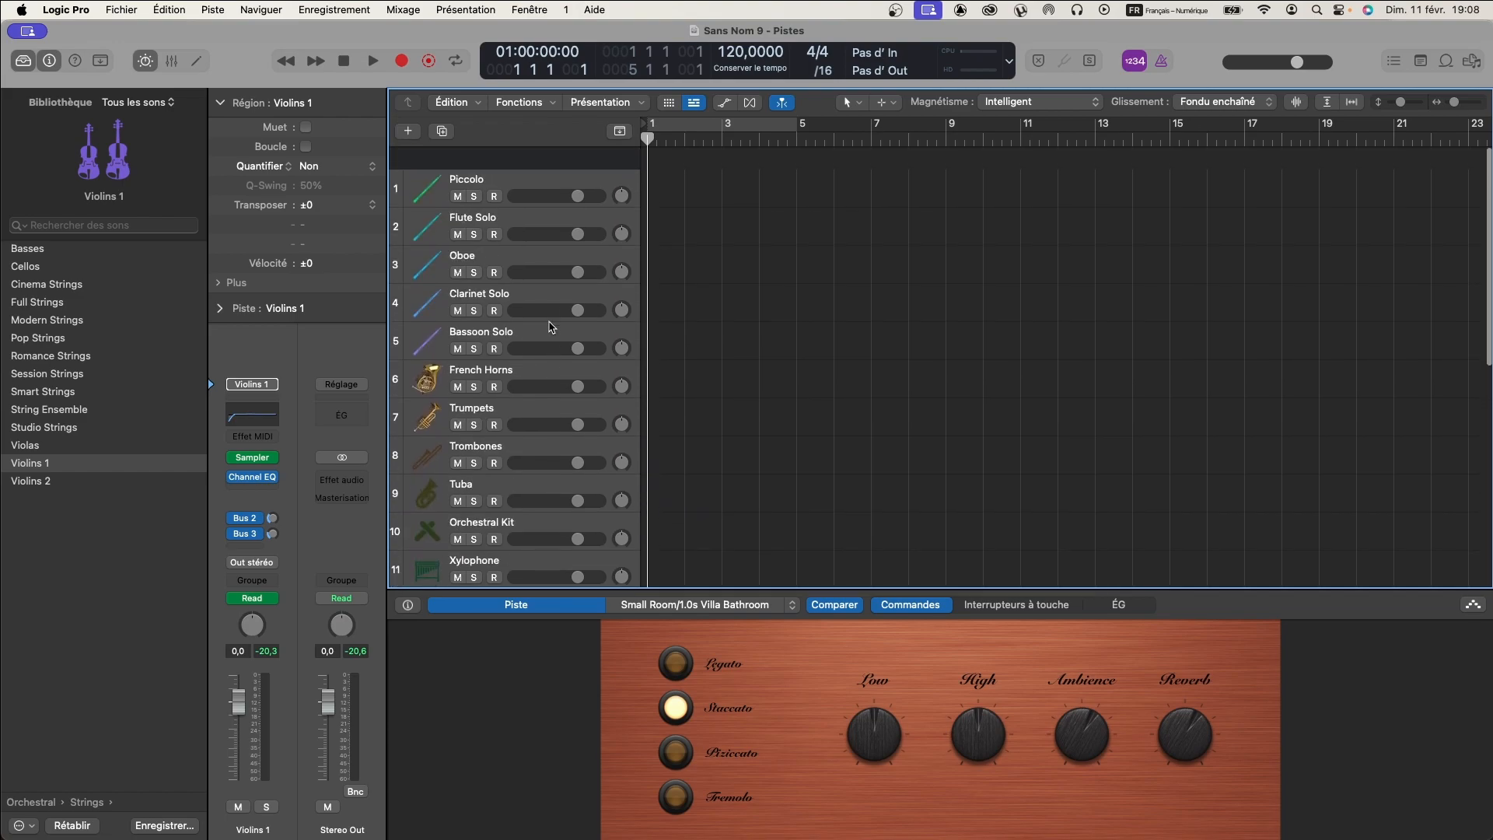
click(501, 161)
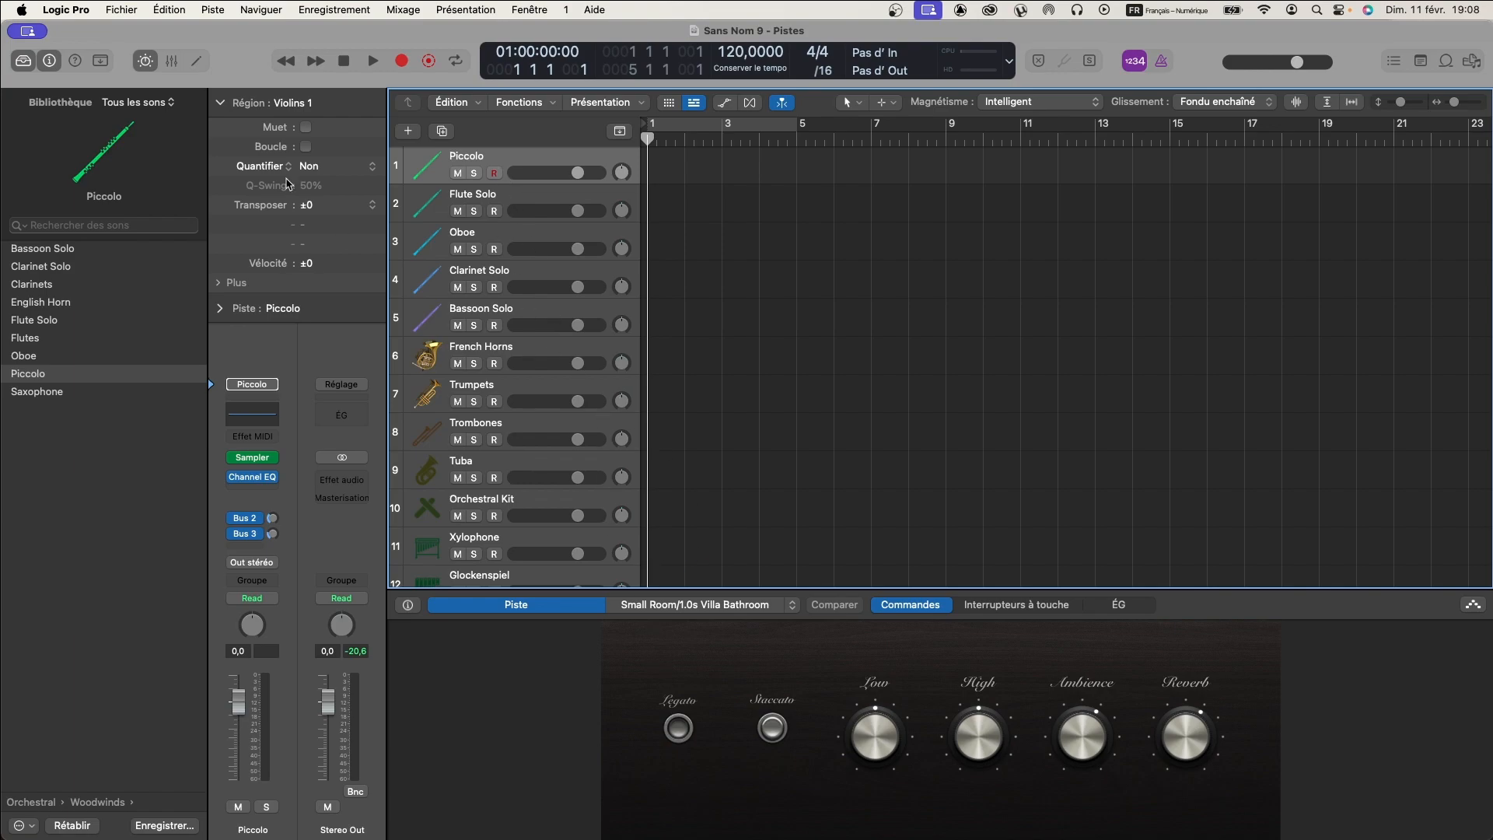
click(145, 64)
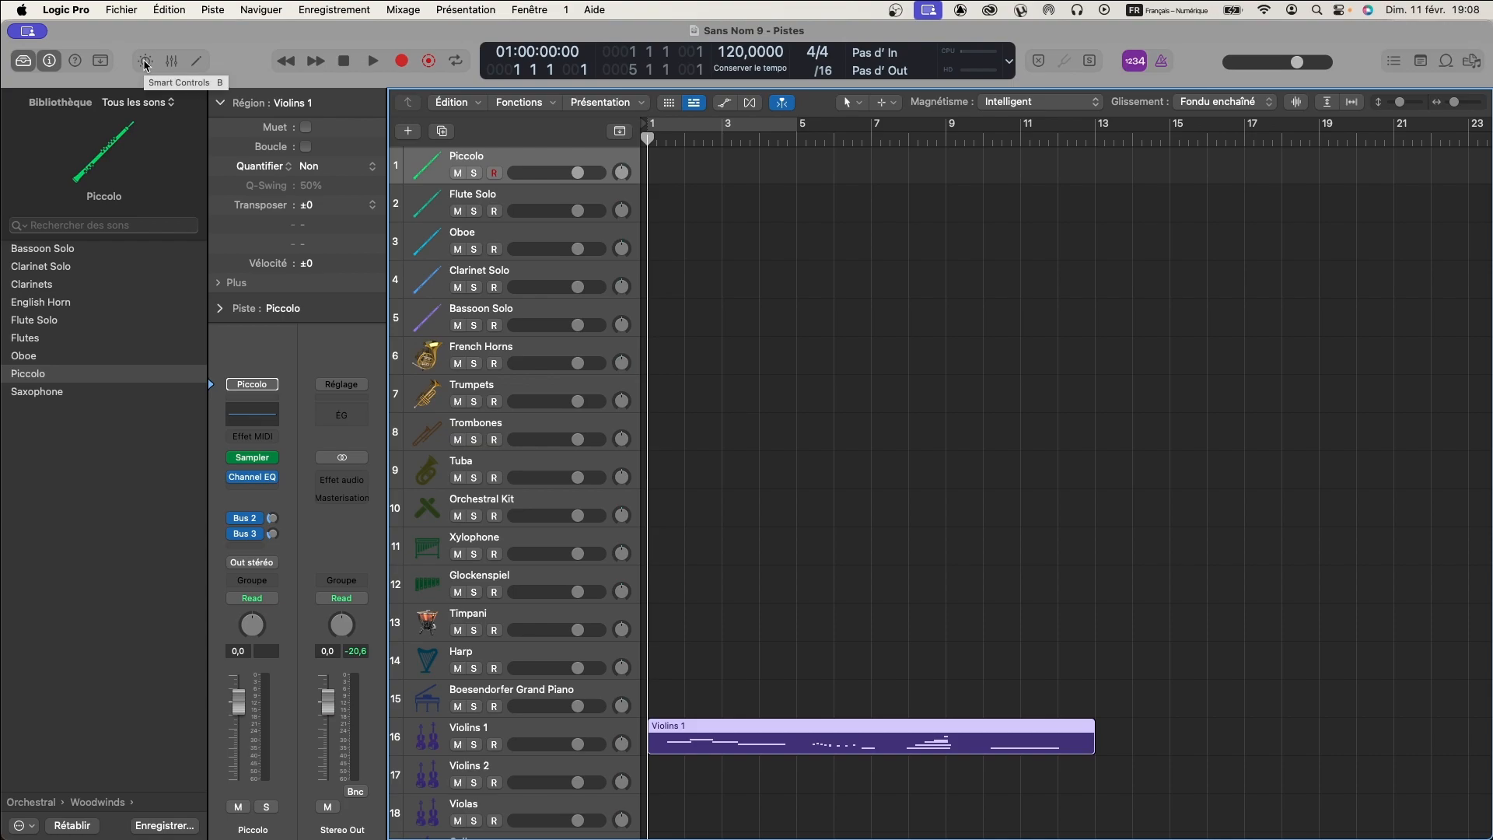
click(146, 64)
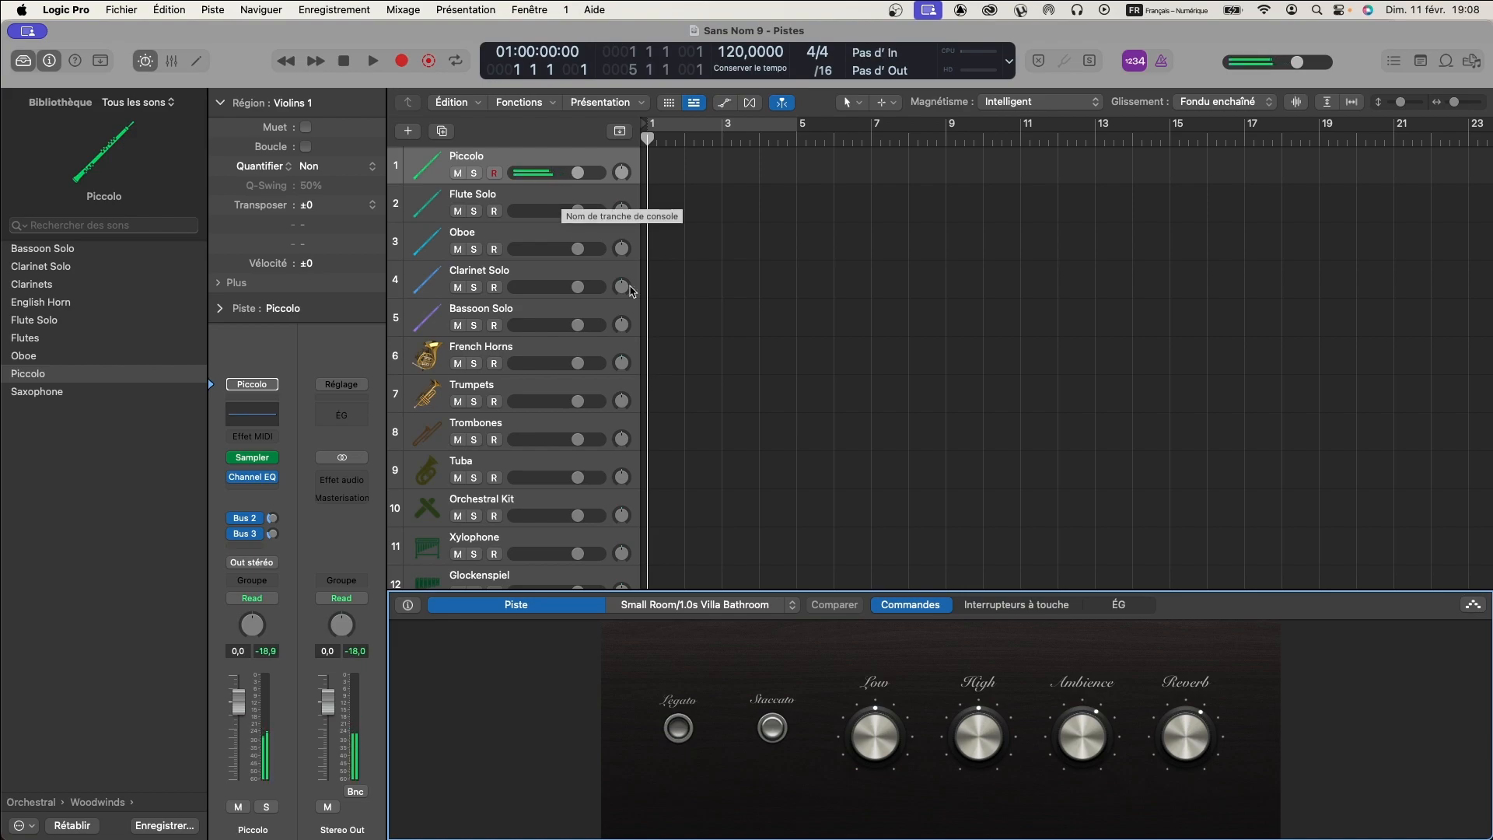
click(770, 725)
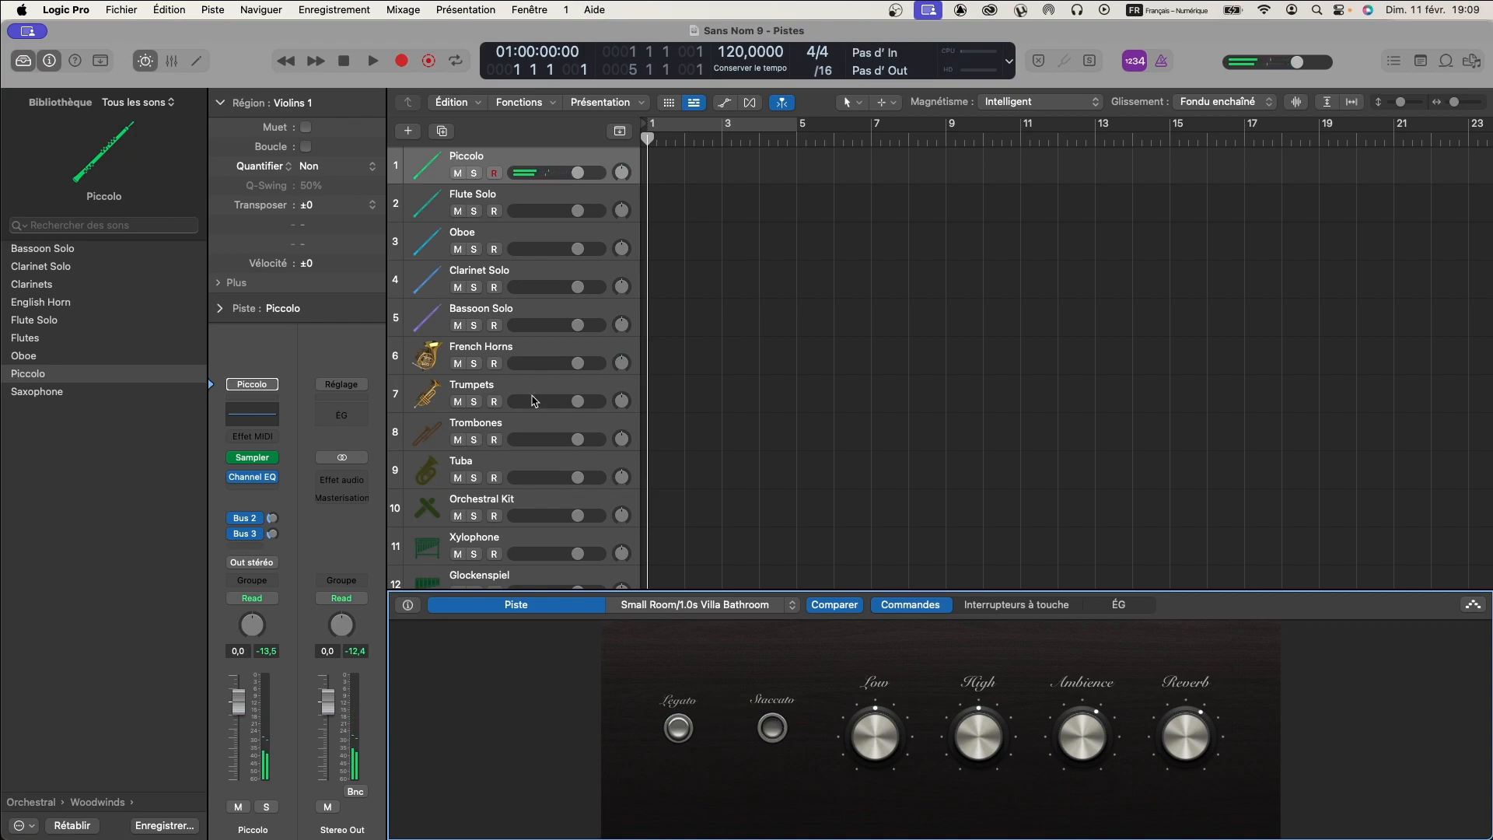
click(504, 342)
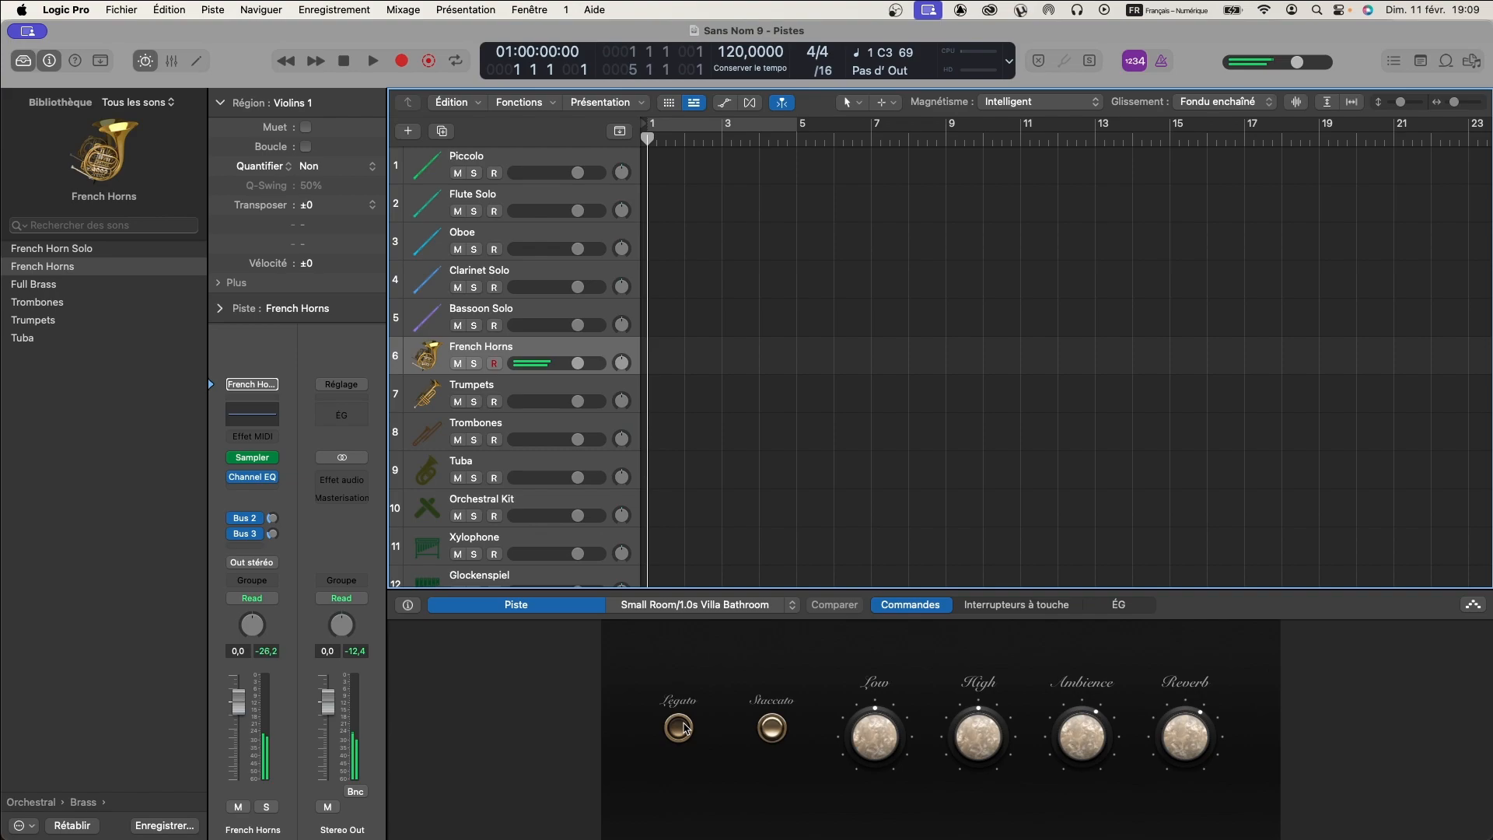
click(776, 731)
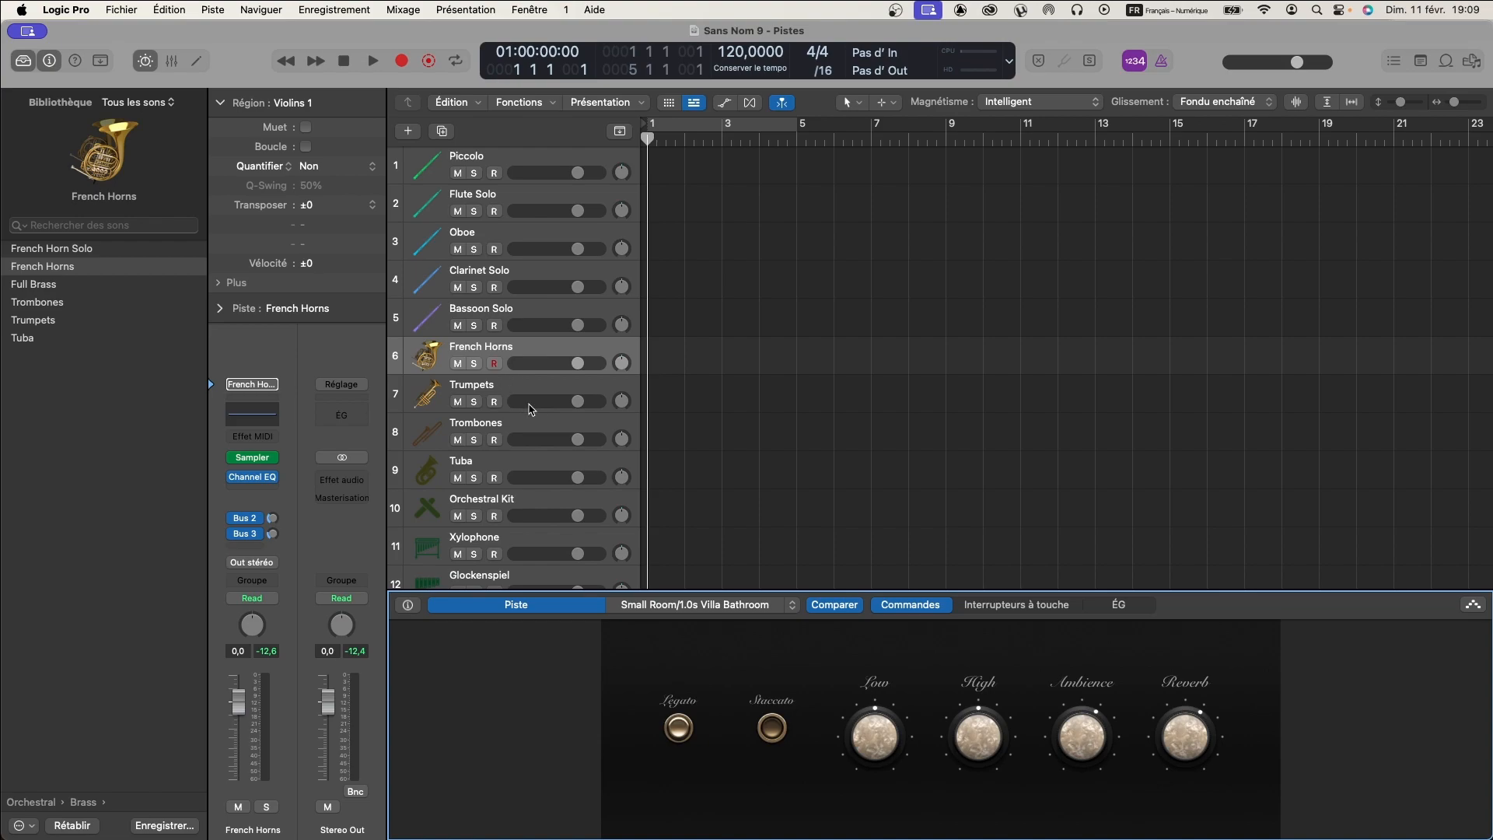
- Examine the string tracks from Violins 1 to Basses and the Violins 1 region in the timeline
scroll(539, 405, down, 5)
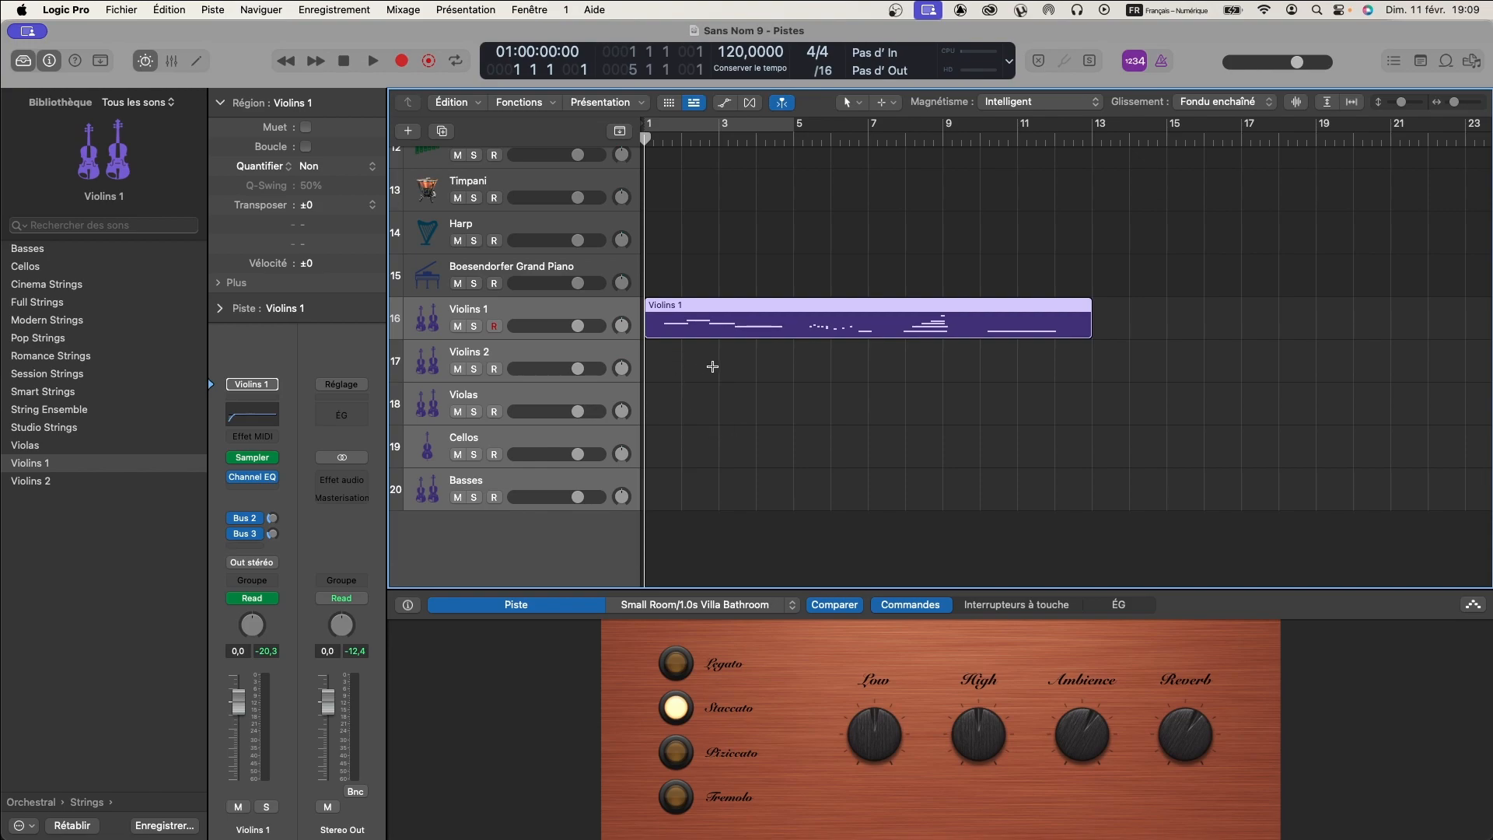
scroll(714, 368, down, 2)
scroll(714, 367, down, 2)
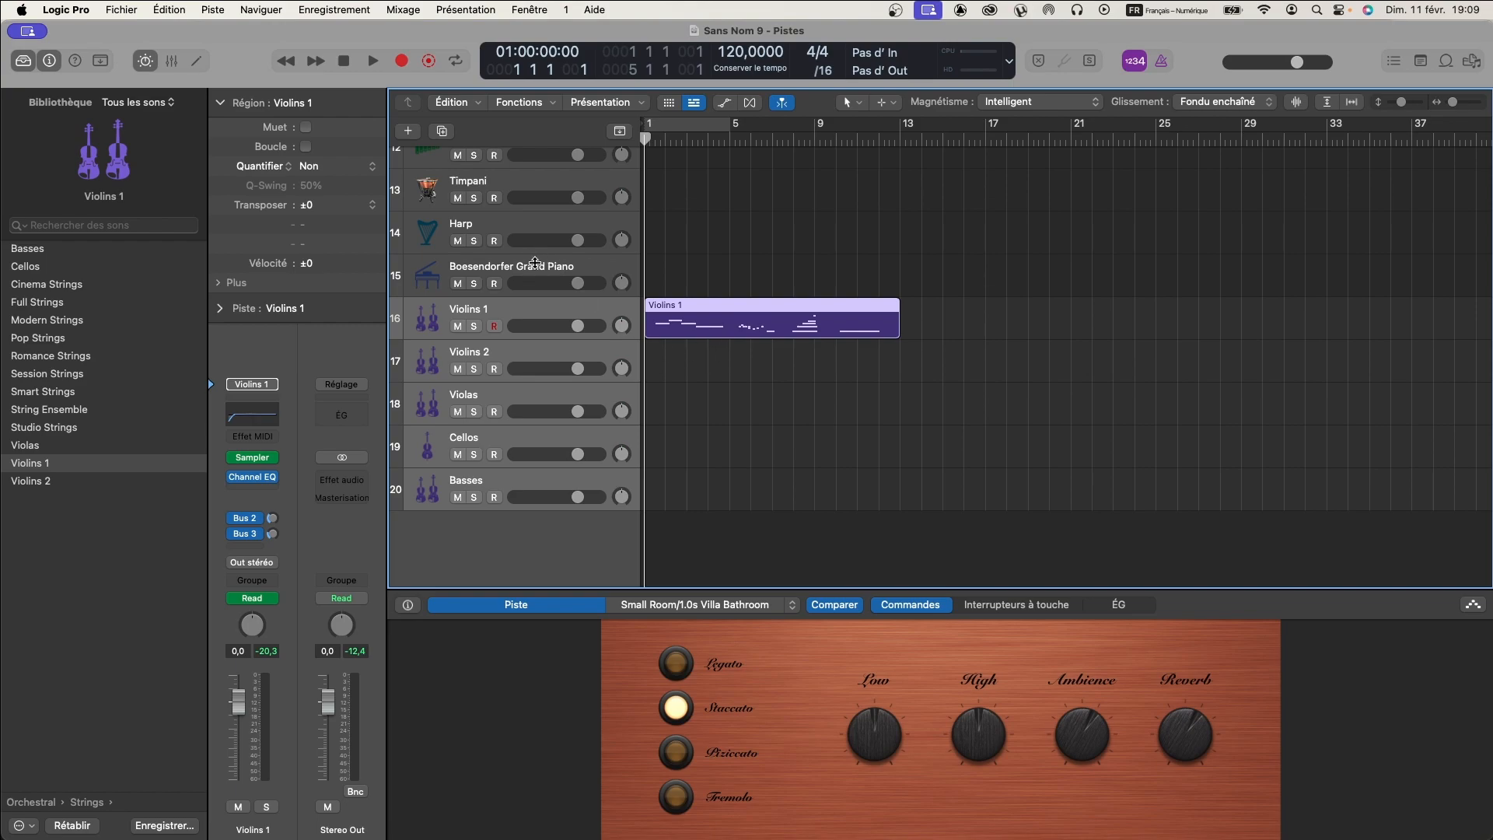
scroll(565, 350, up, 2)
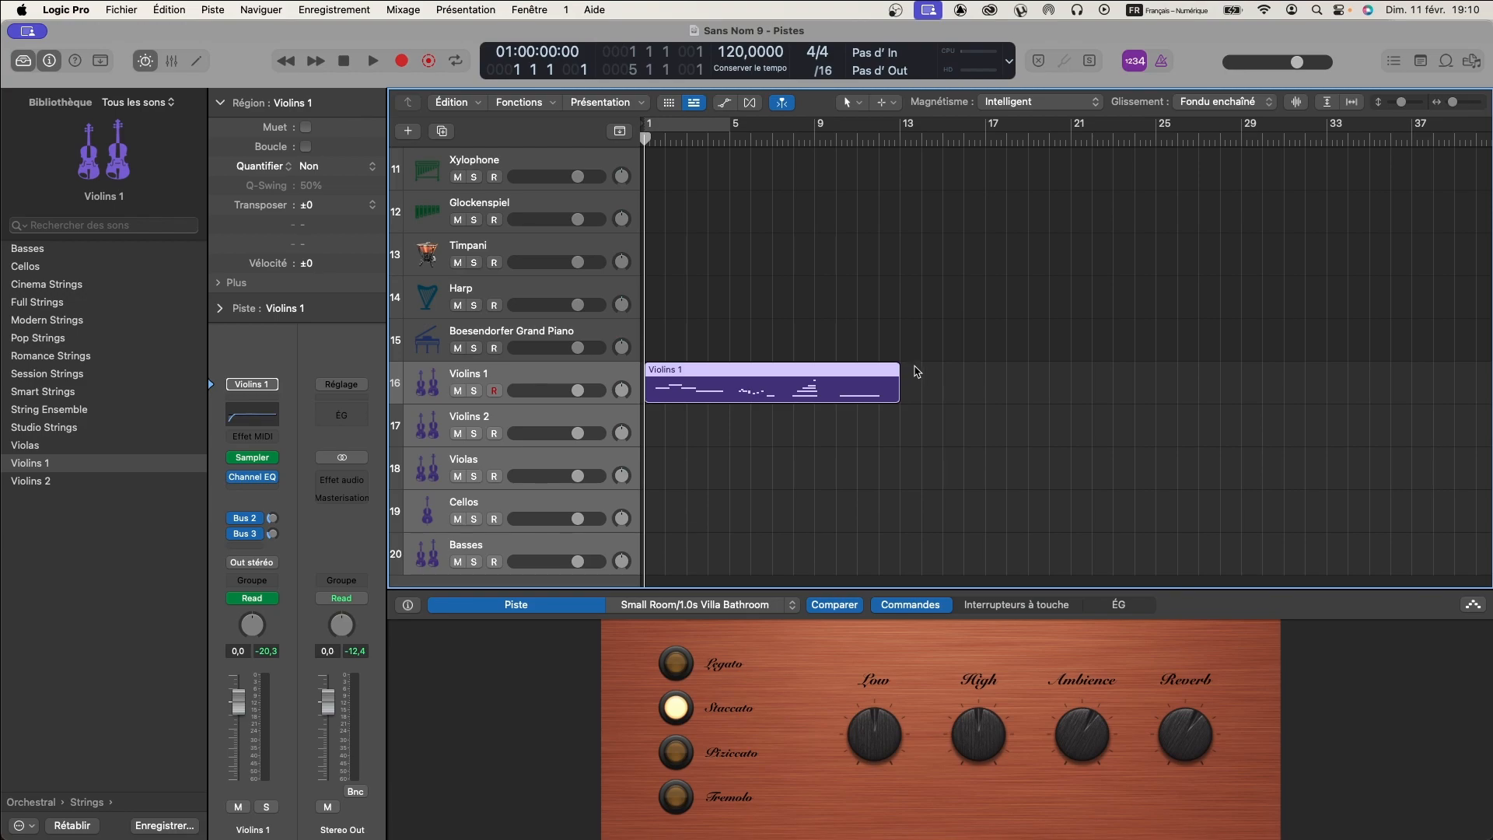
scroll(555, 350, down, 2)
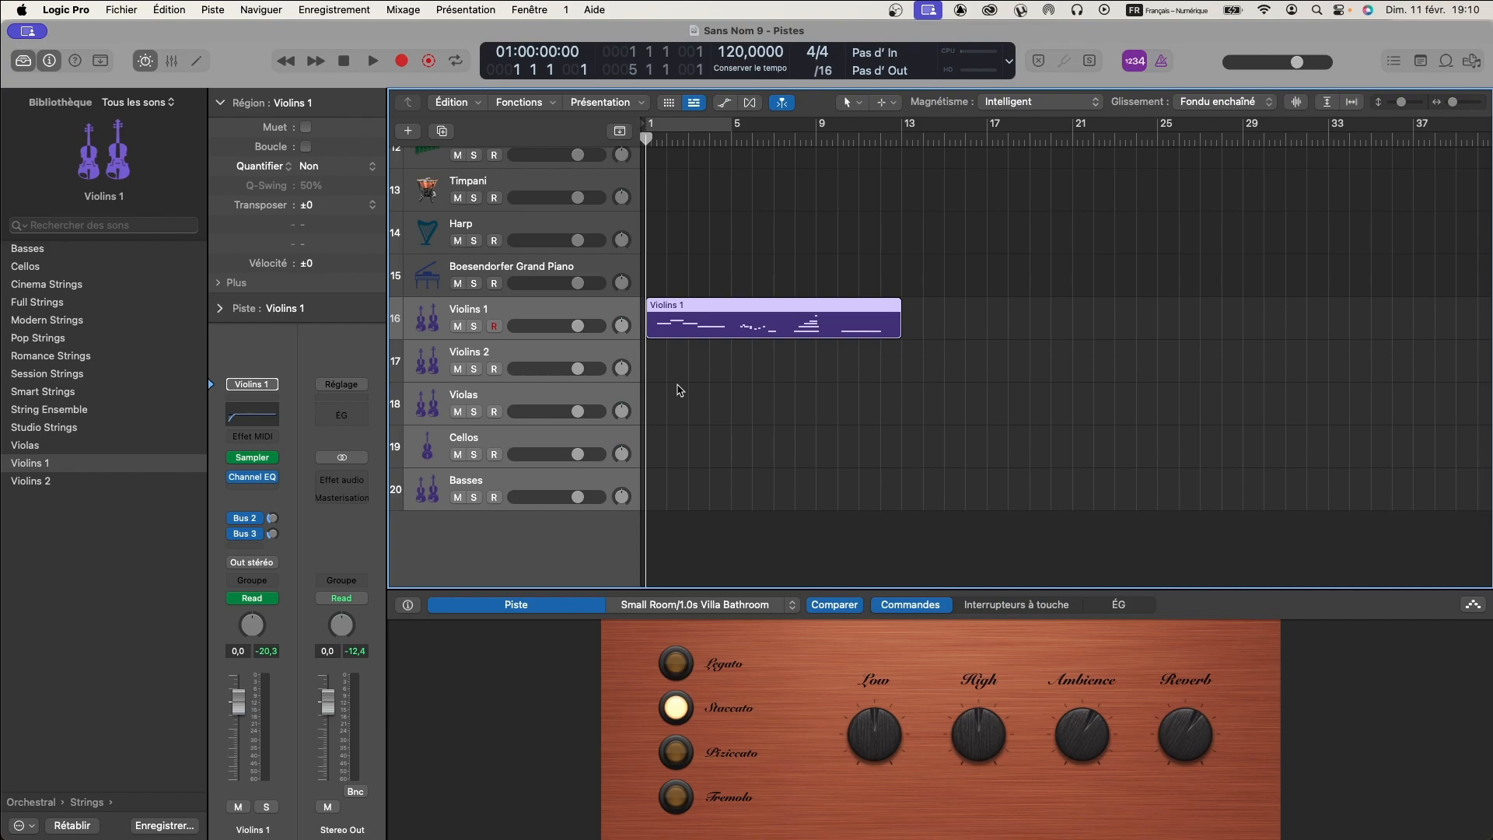
scroll(678, 385, down, 2)
scroll(679, 387, up, 2)
scroll(679, 387, down, 5)
scroll(678, 387, up, 4)
scroll(678, 387, up, 2)
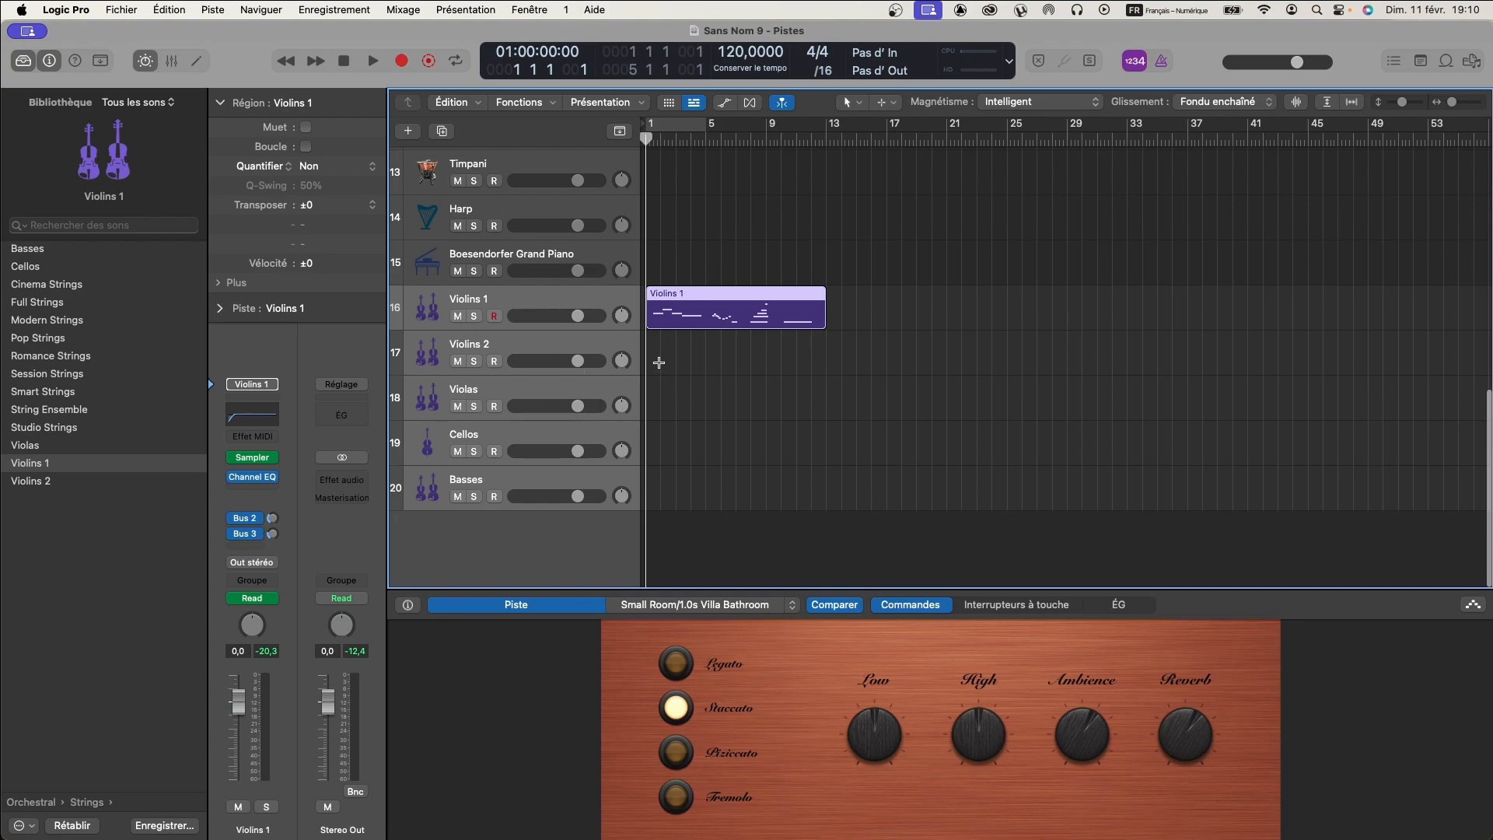
scroll(671, 348, up, 1)
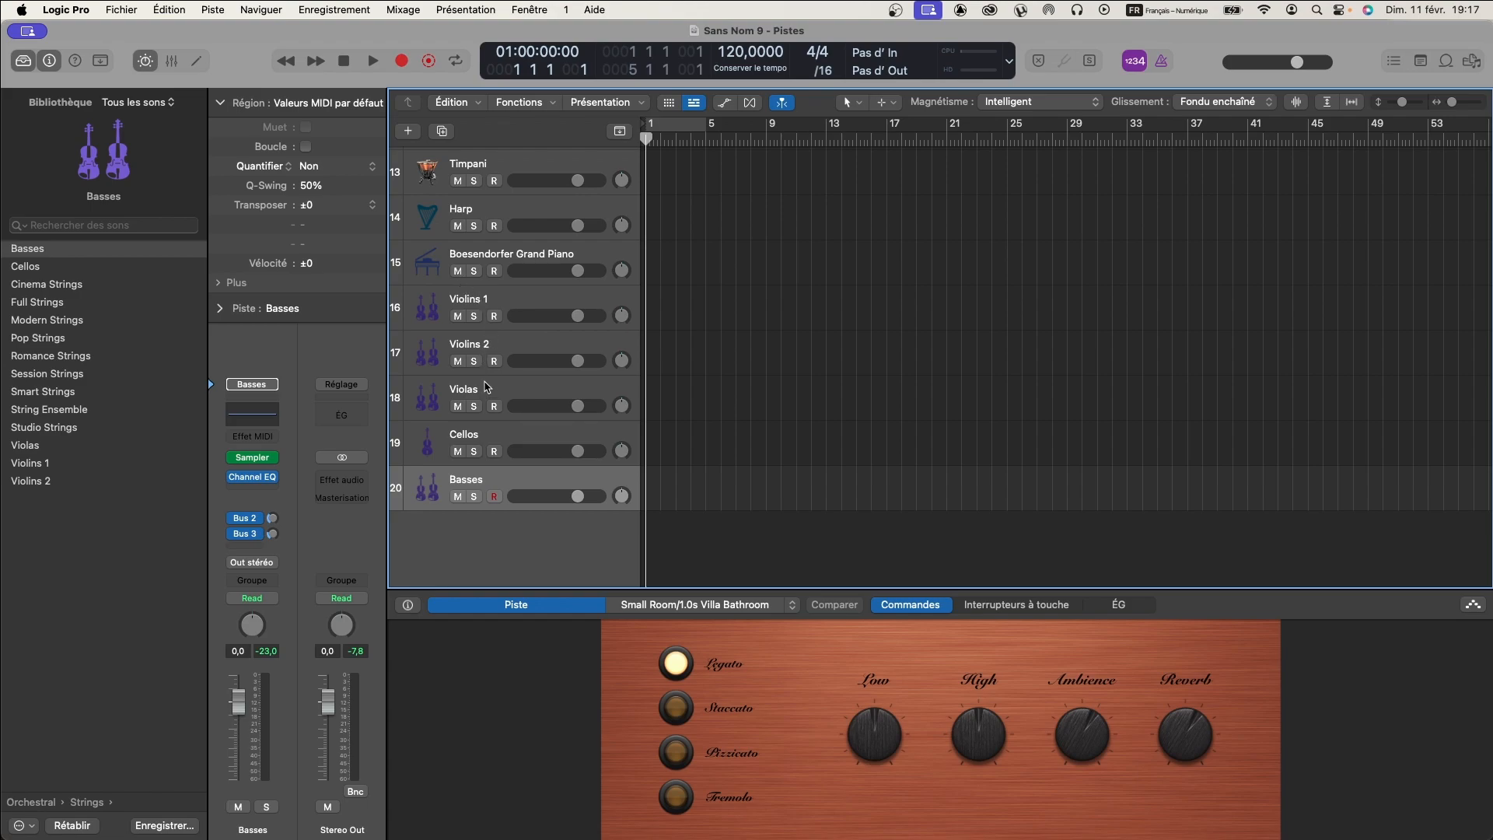
- Select the Violins 1 track and load the Cinema Strings patch on it
click(489, 298)
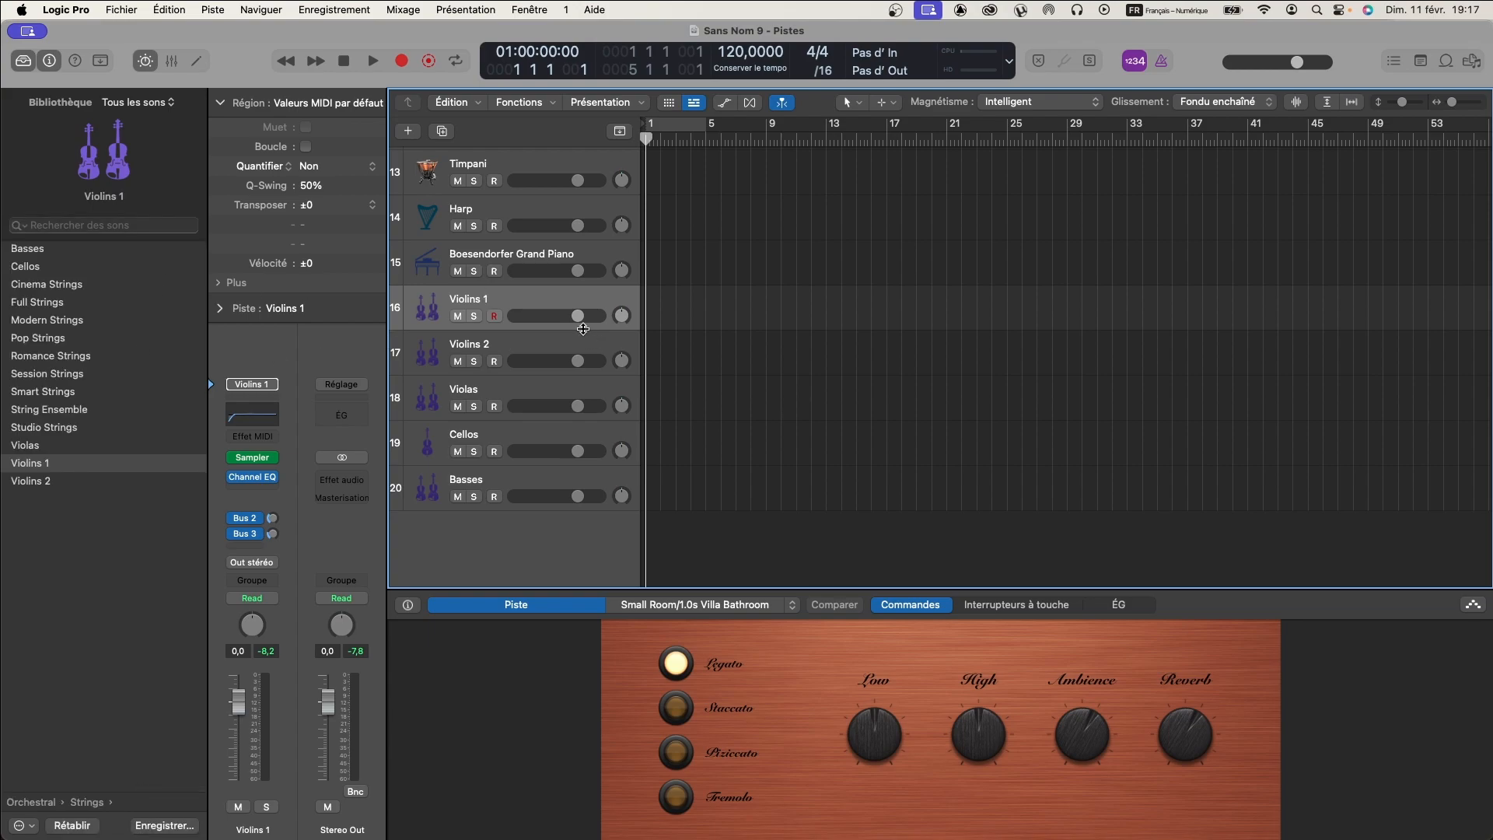
click(46, 285)
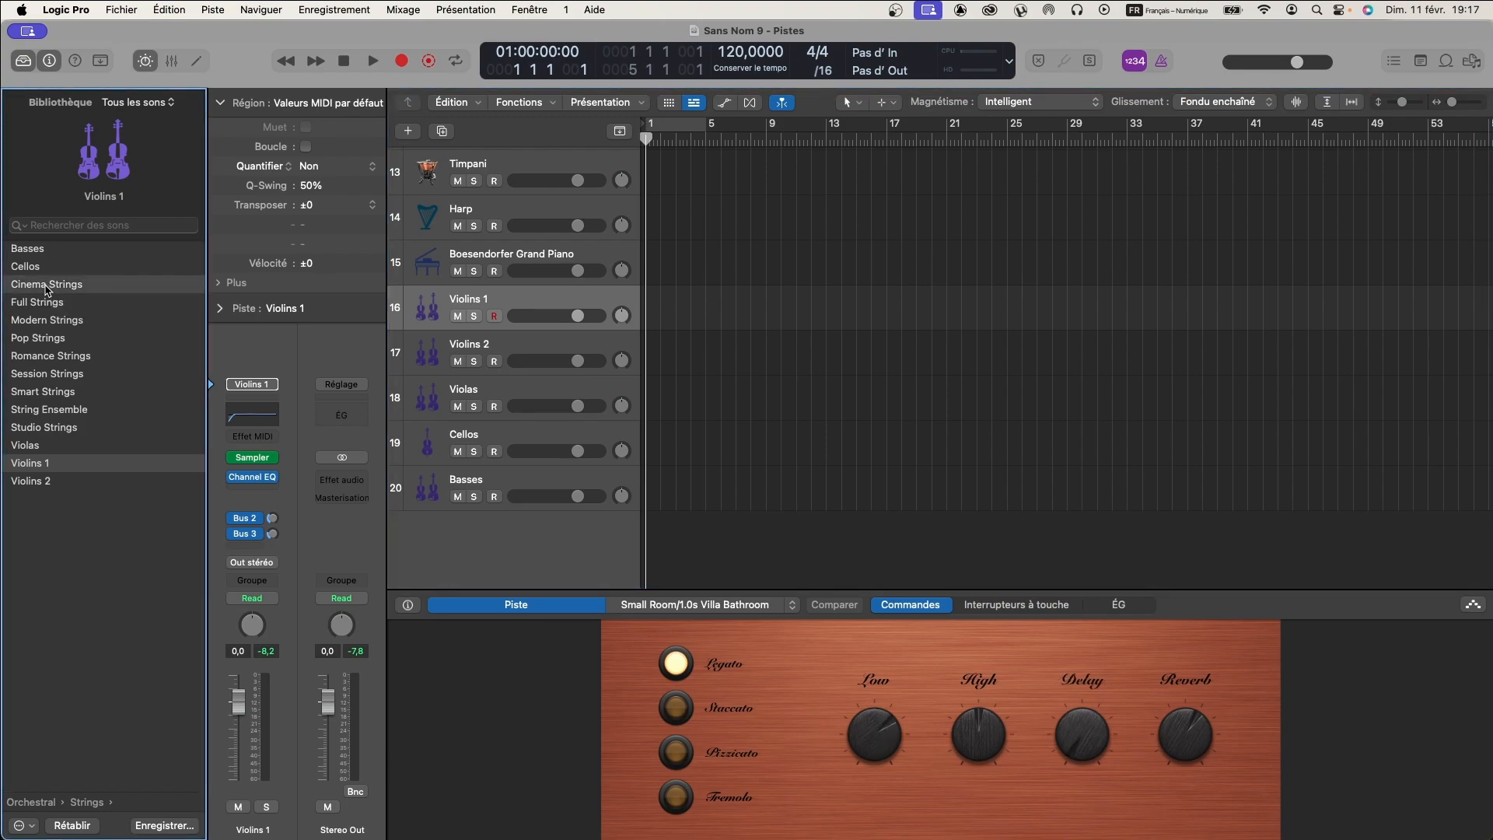
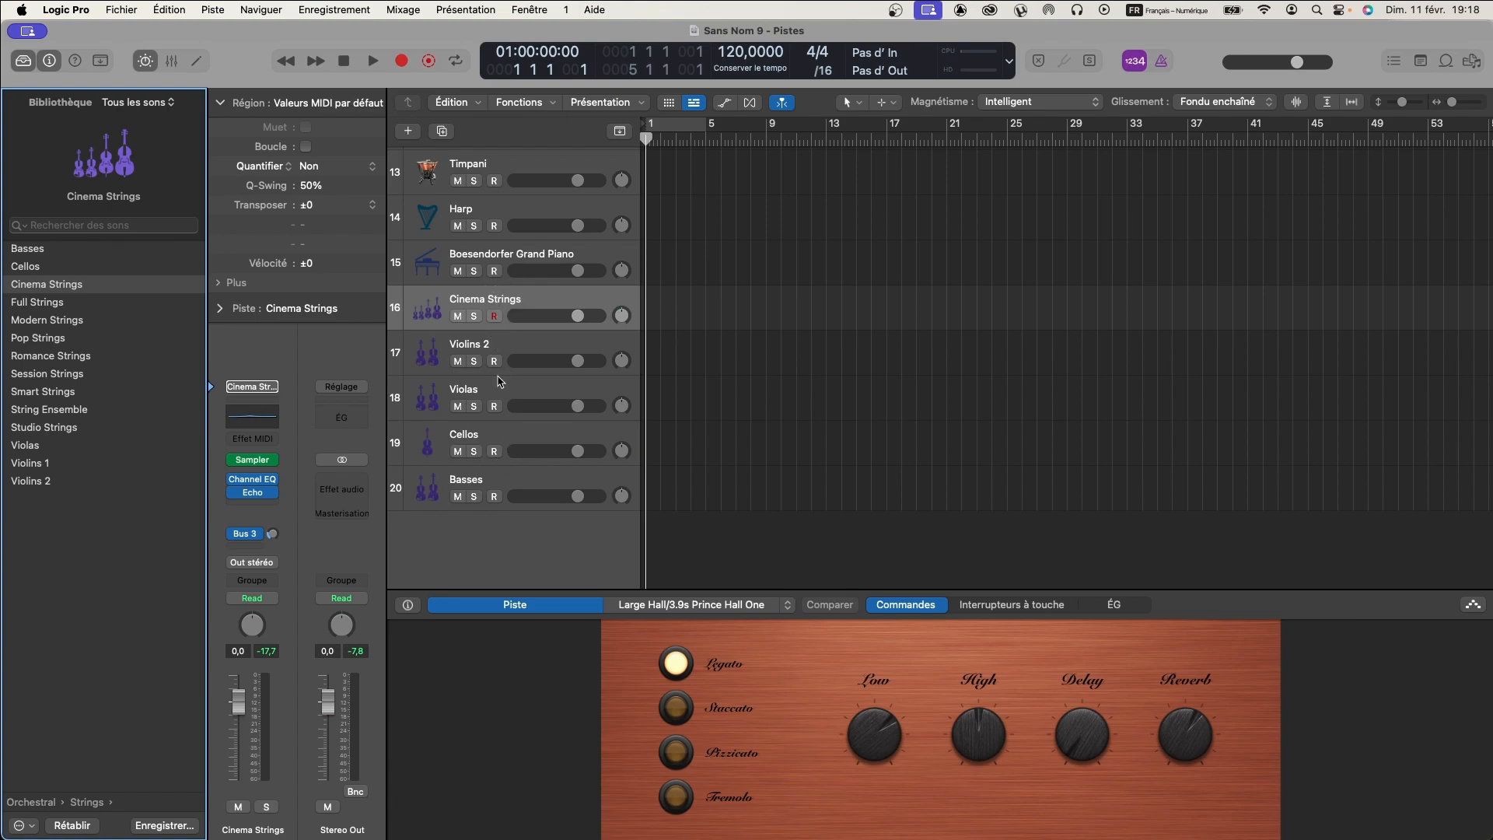
- Load the Cinema Strings patch on the Violins 2 and Violas tracks
click(496, 344)
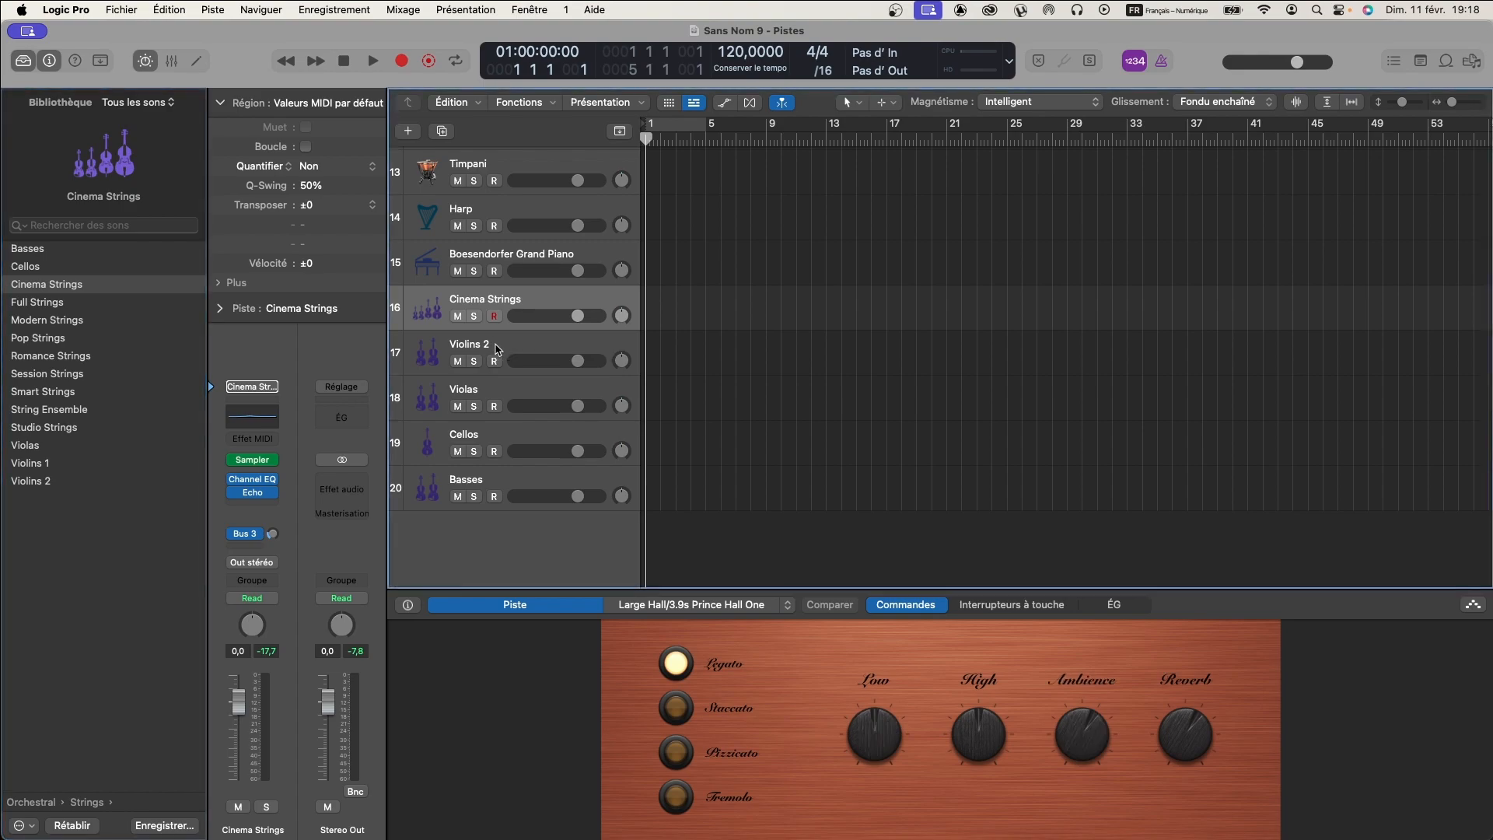
click(485, 306)
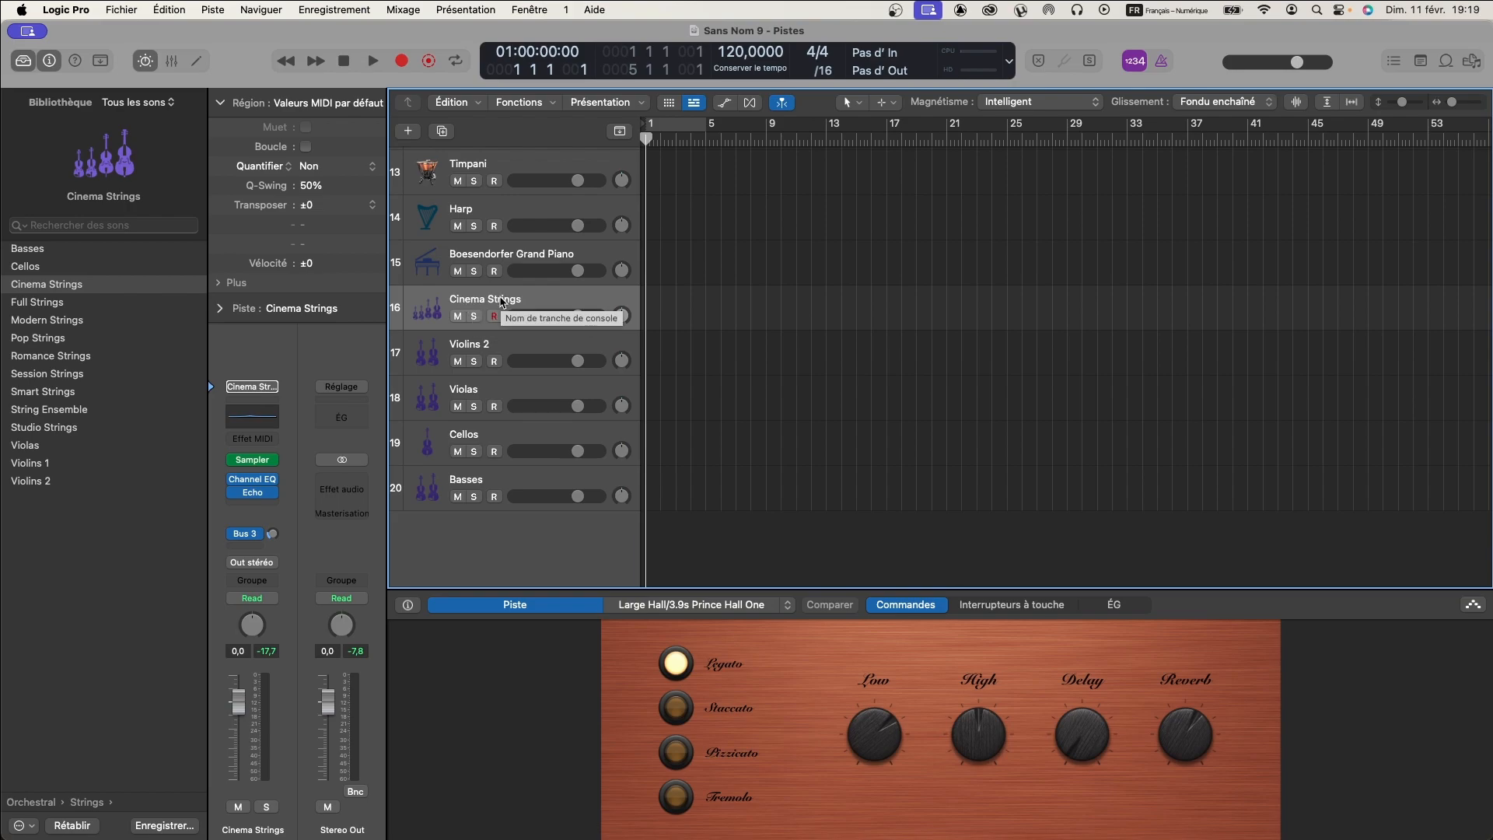
click(492, 349)
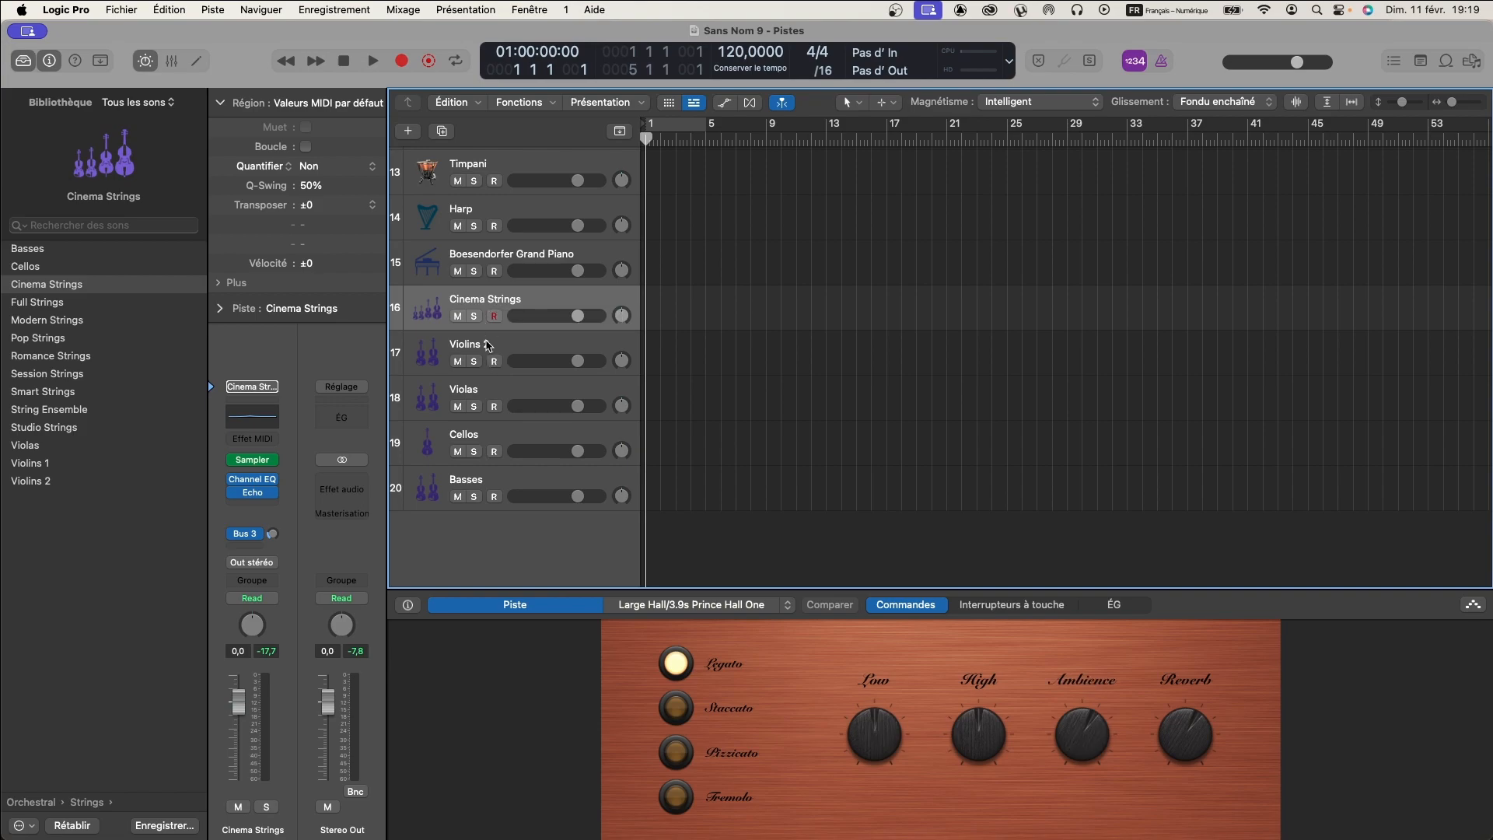
click(65, 292)
click(464, 395)
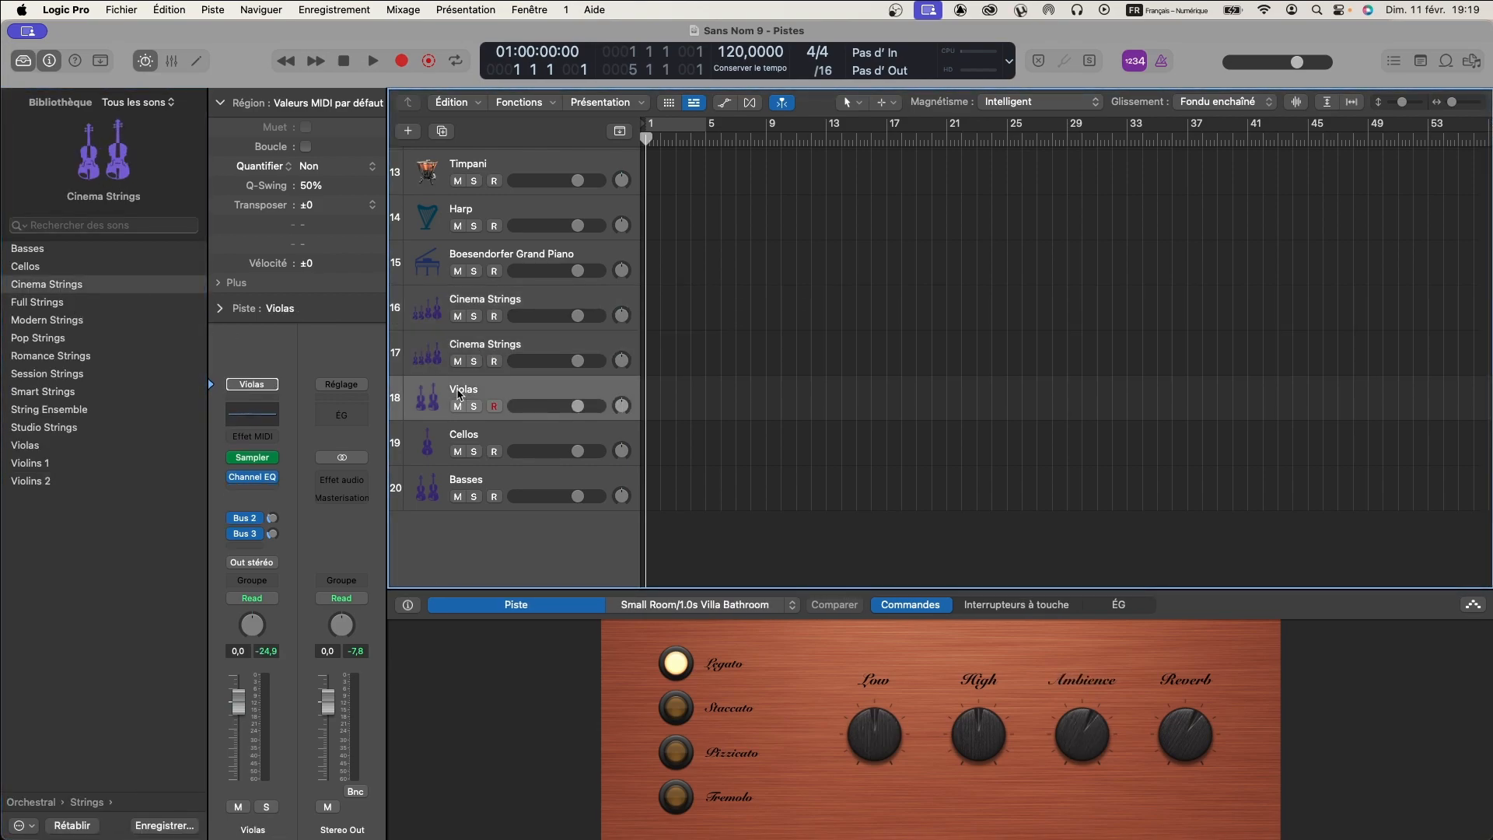
click(56, 286)
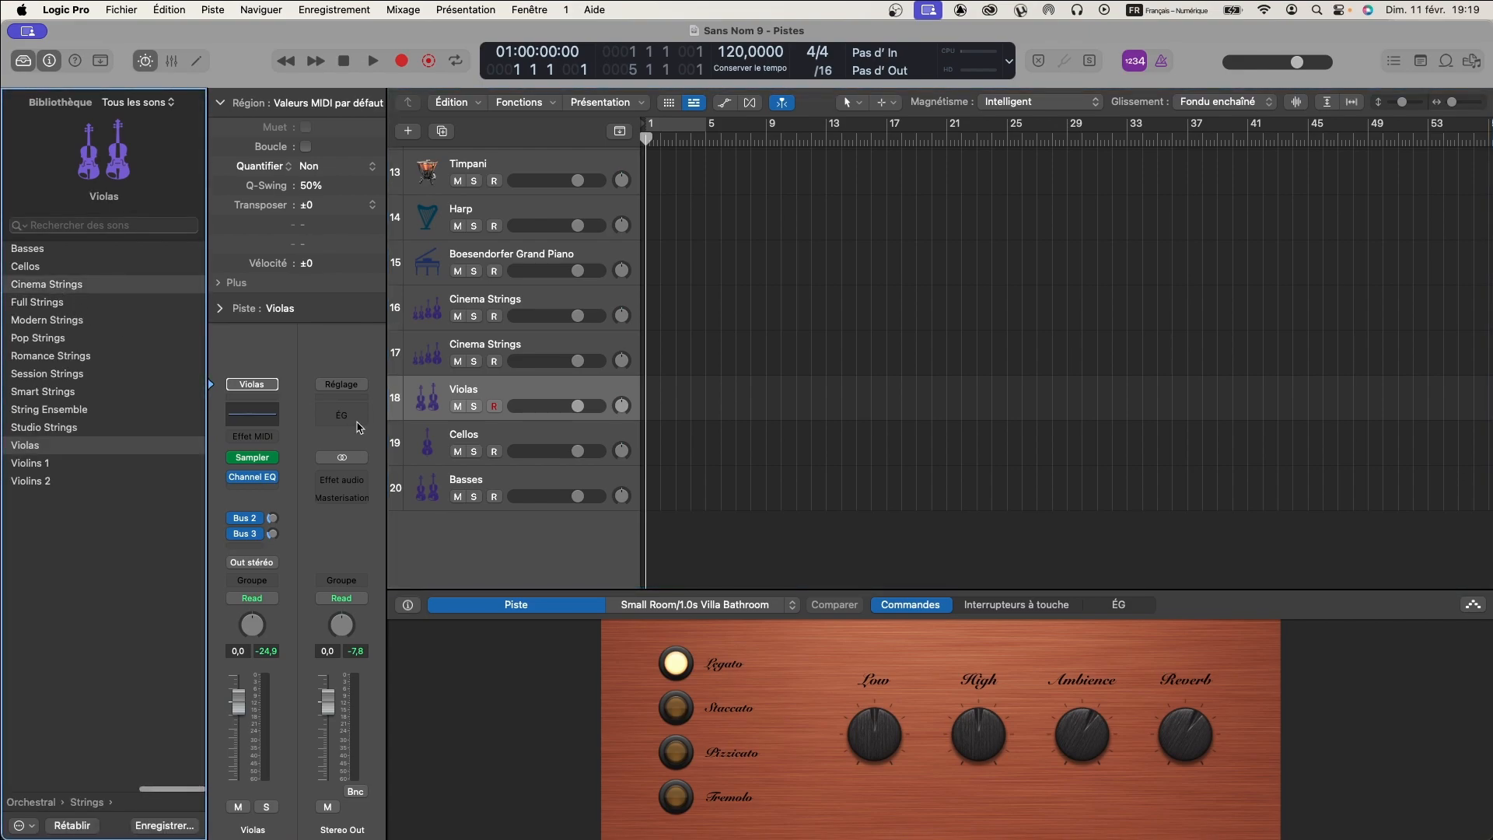
- Load the Cinema Strings patch on the Cellos track and delete the Basses track
click(472, 437)
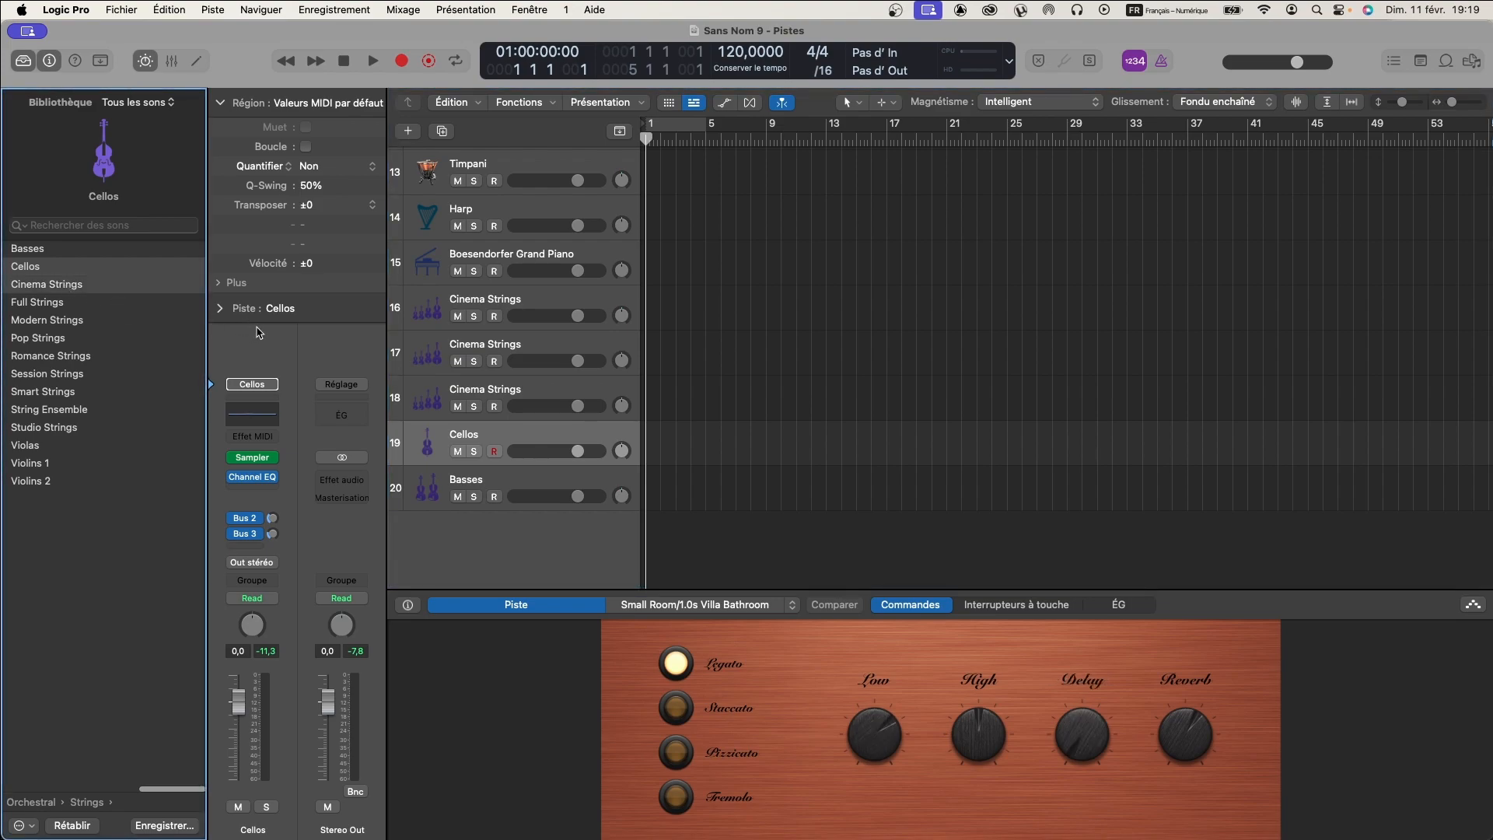
click(65, 286)
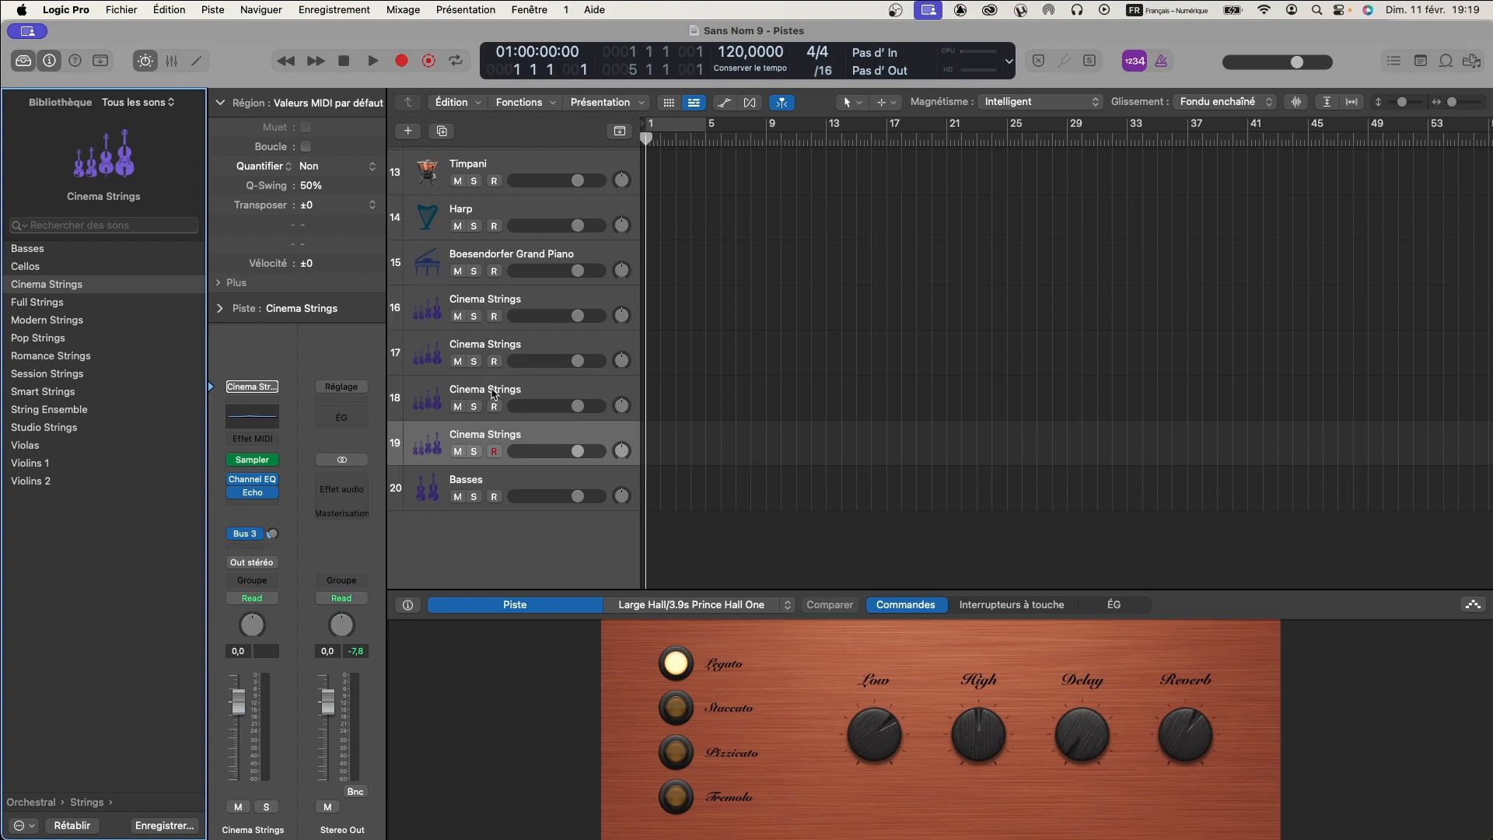
click(482, 481)
key(super+BackSpace)
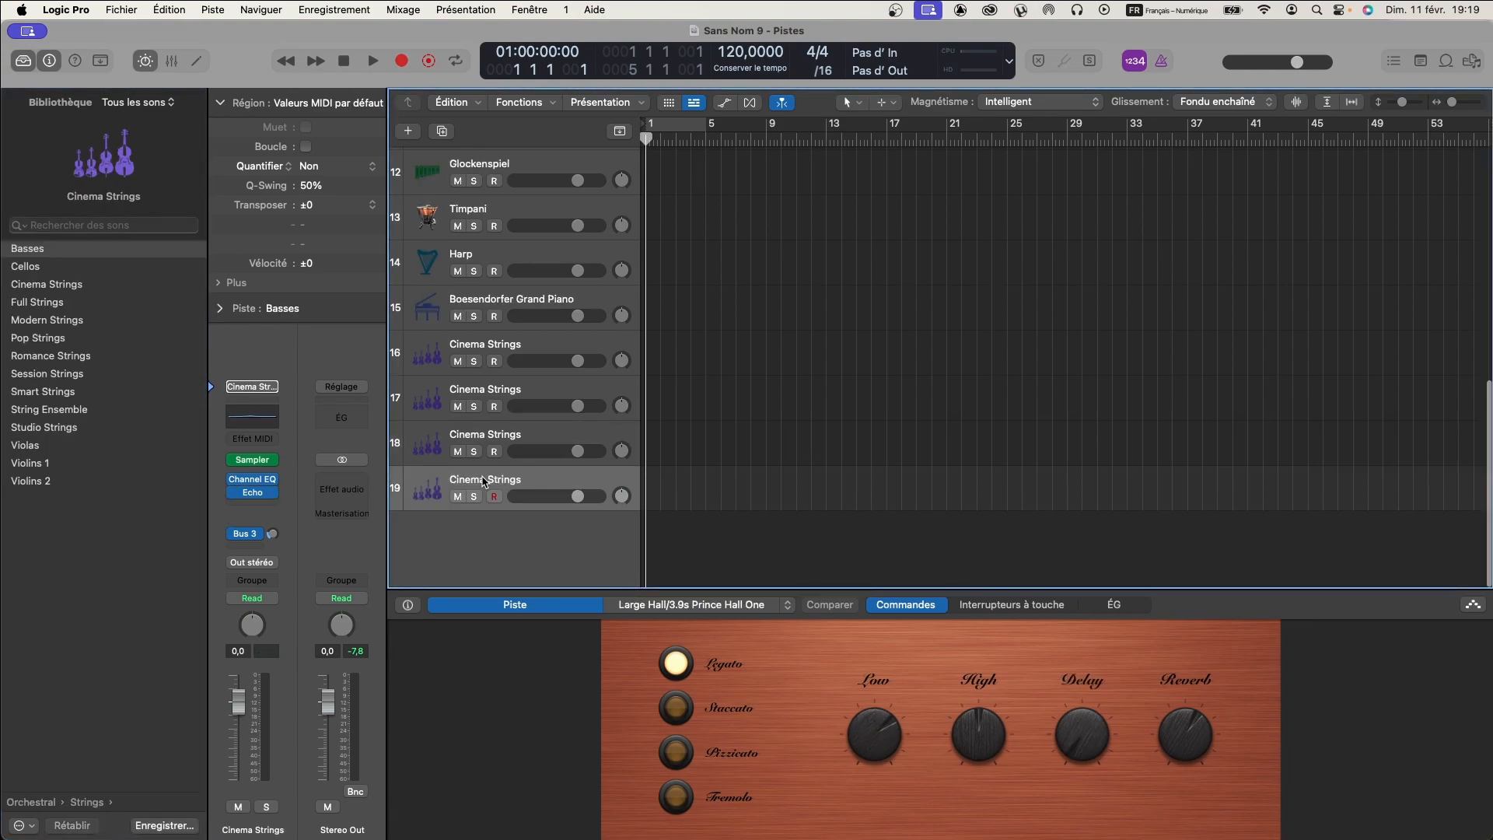
- Rename the first Cinema Strings track, track 16, as Strings sust
click(486, 342)
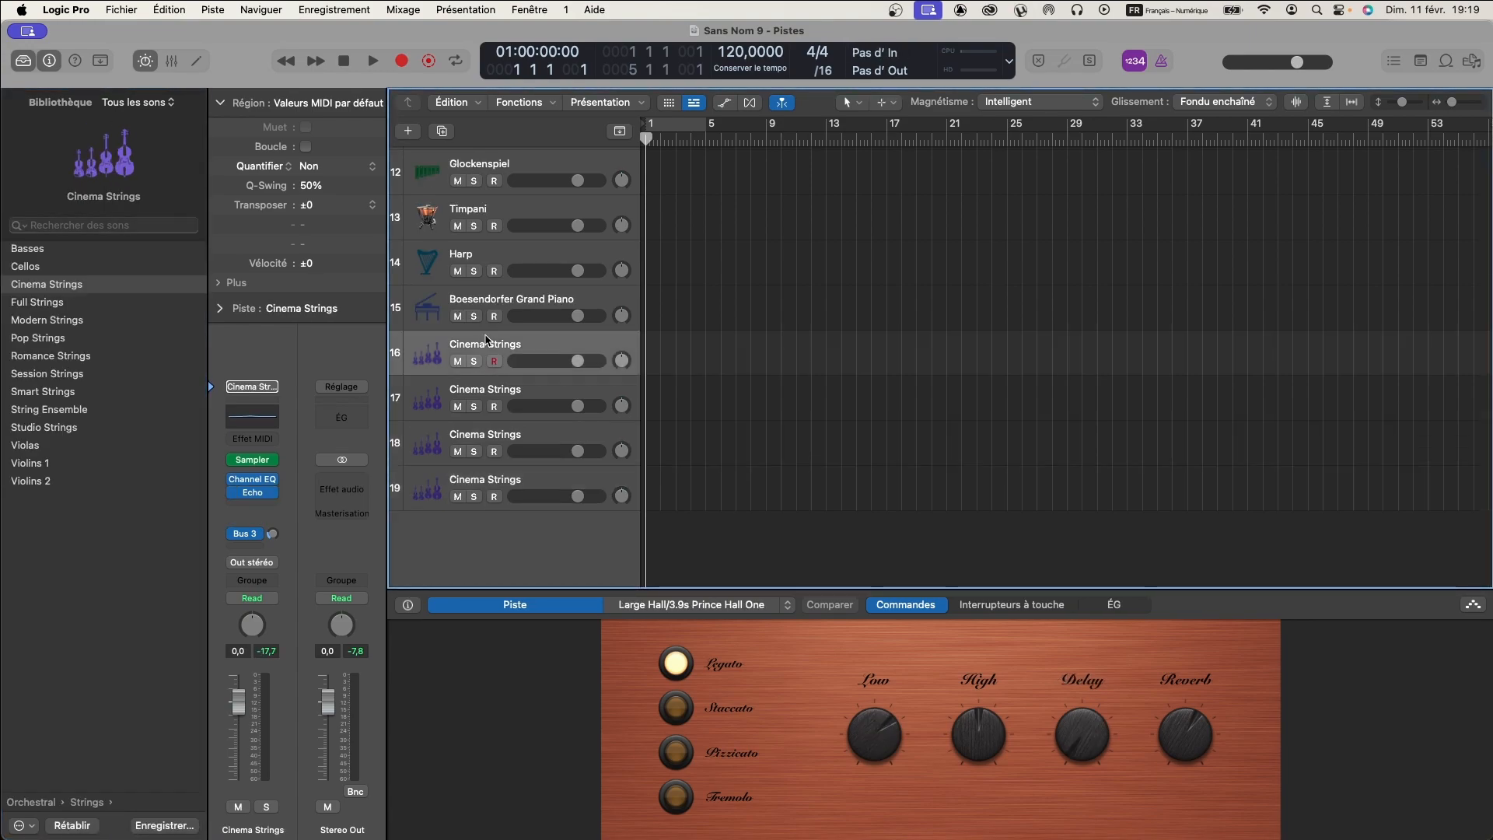
double_click(480, 344)
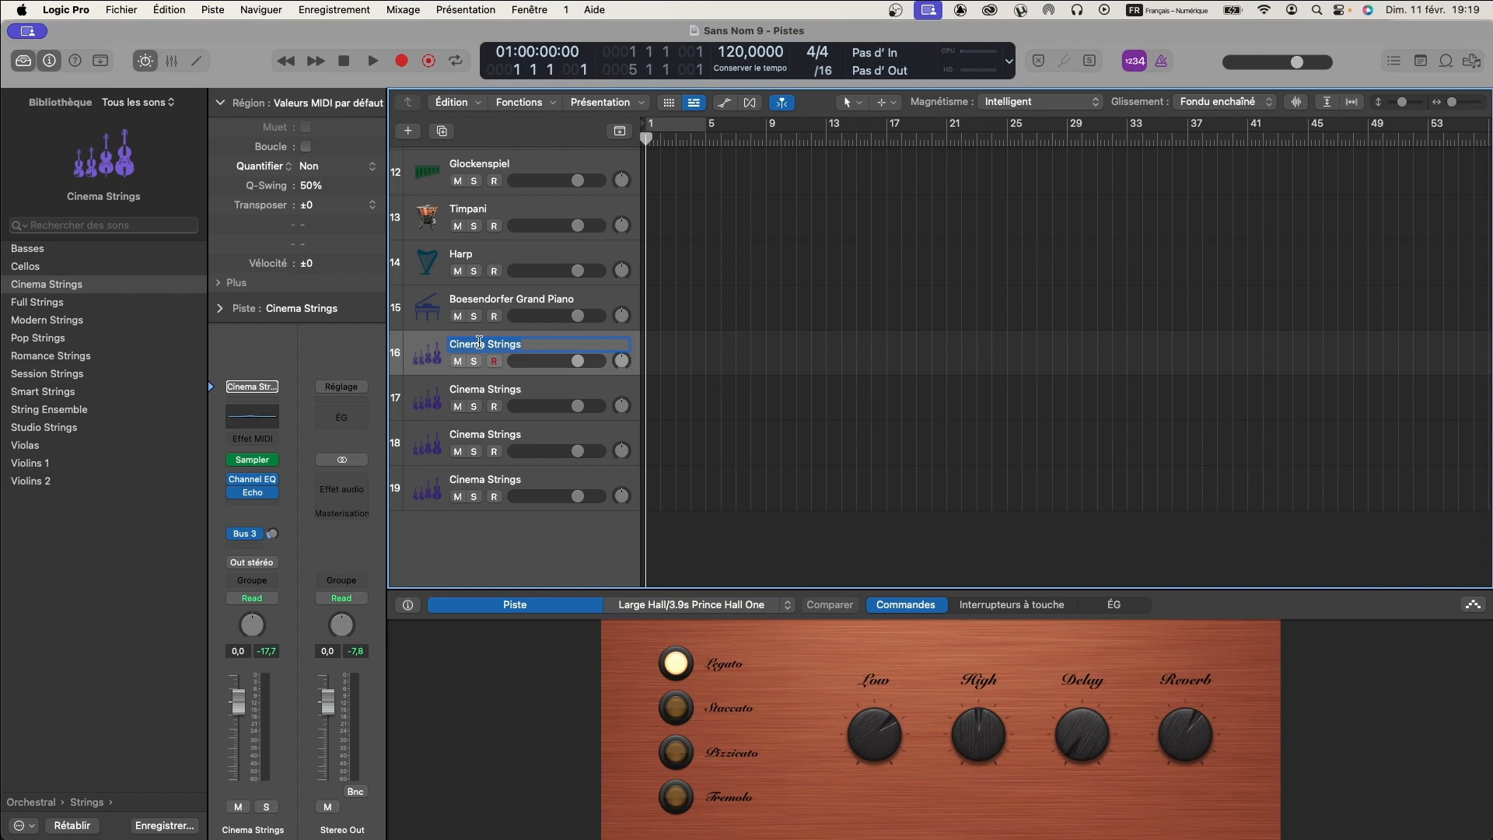
text(Strings)
text(sust)
- Switch track 17 to the Staccato articulation and rename it as Strings stacc
click(513, 393)
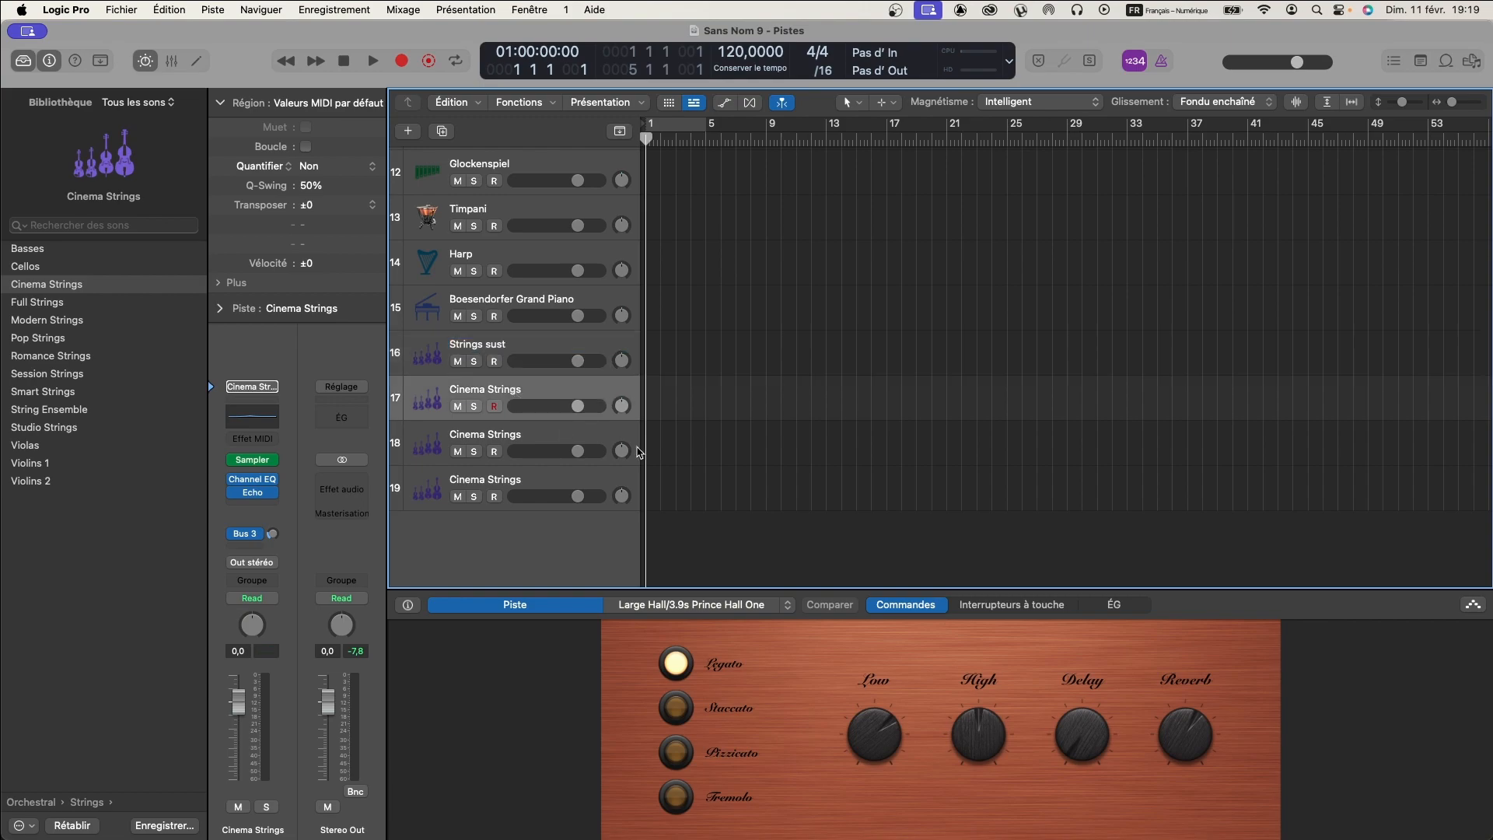
click(676, 709)
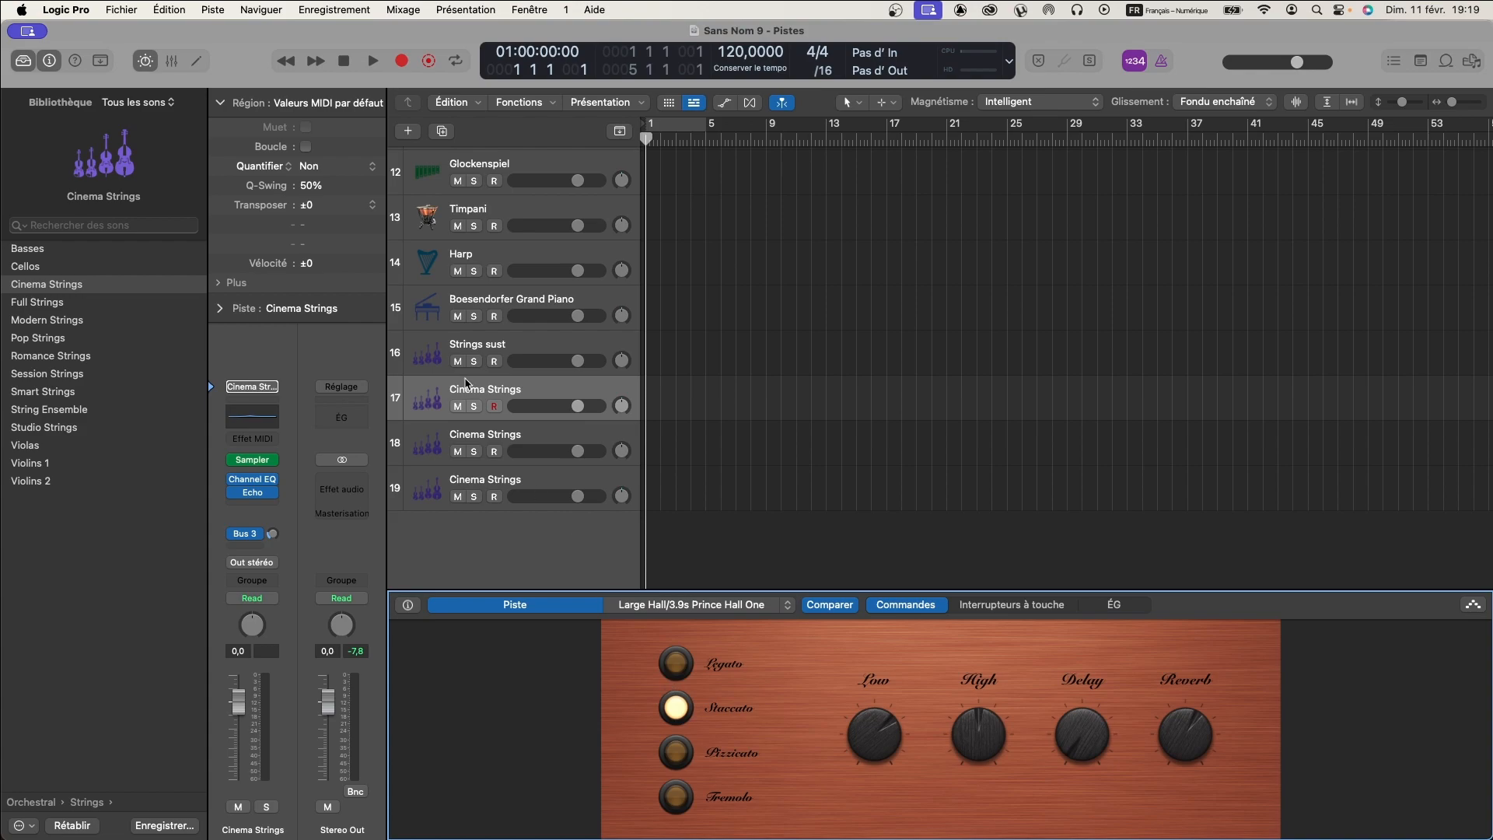
double_click(506, 389)
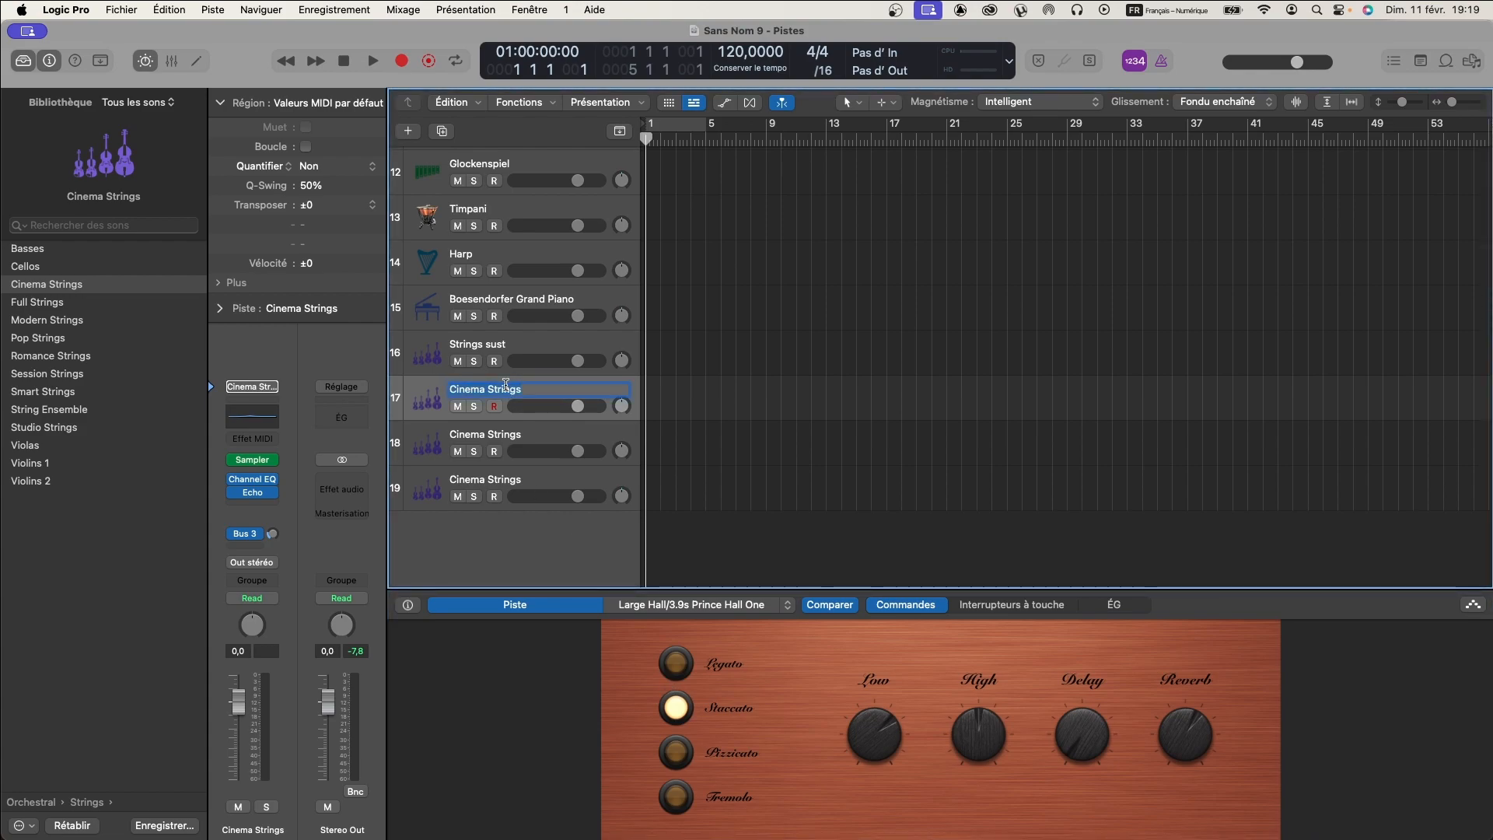
text(Strings stacc)
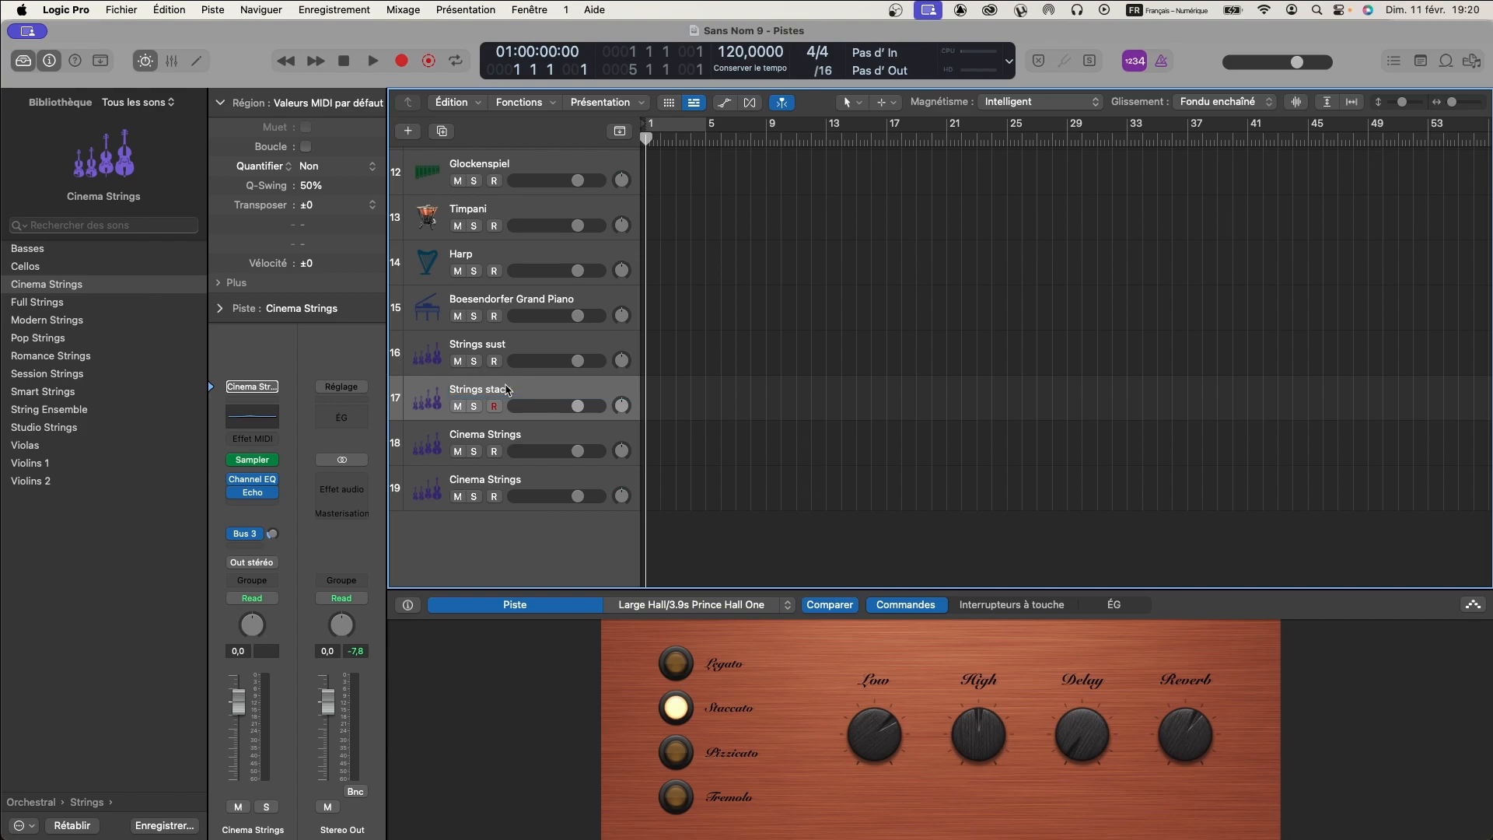
- Rename the Cinema Strings track below Strings stacc as Strings Pizz
click(501, 436)
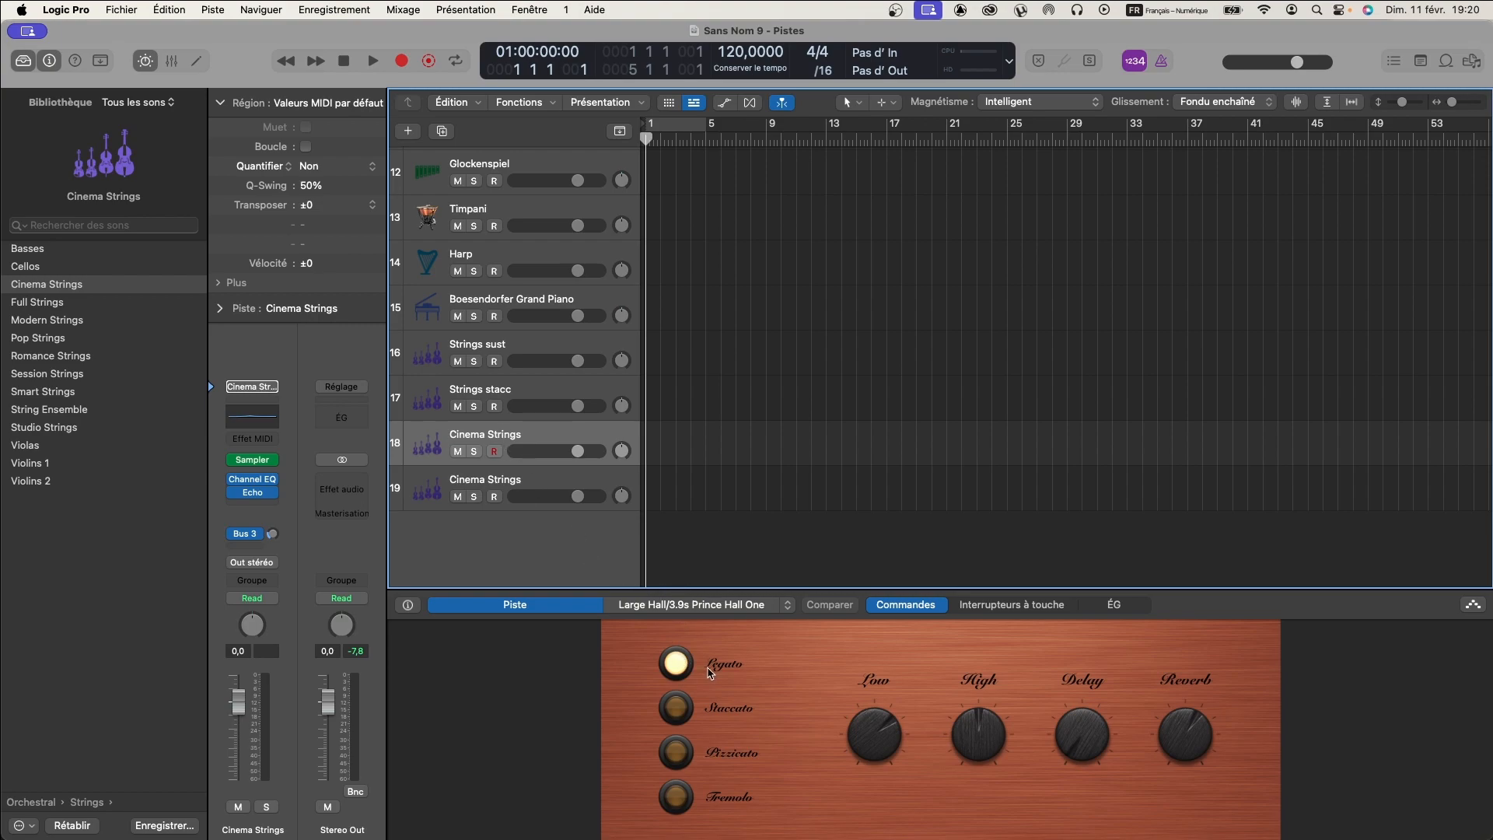
double_click(491, 436)
key(BackSpace)
text(Pizz)
- Rename the last Cinema Strings track, track 19, as Strings Trem
click(496, 482)
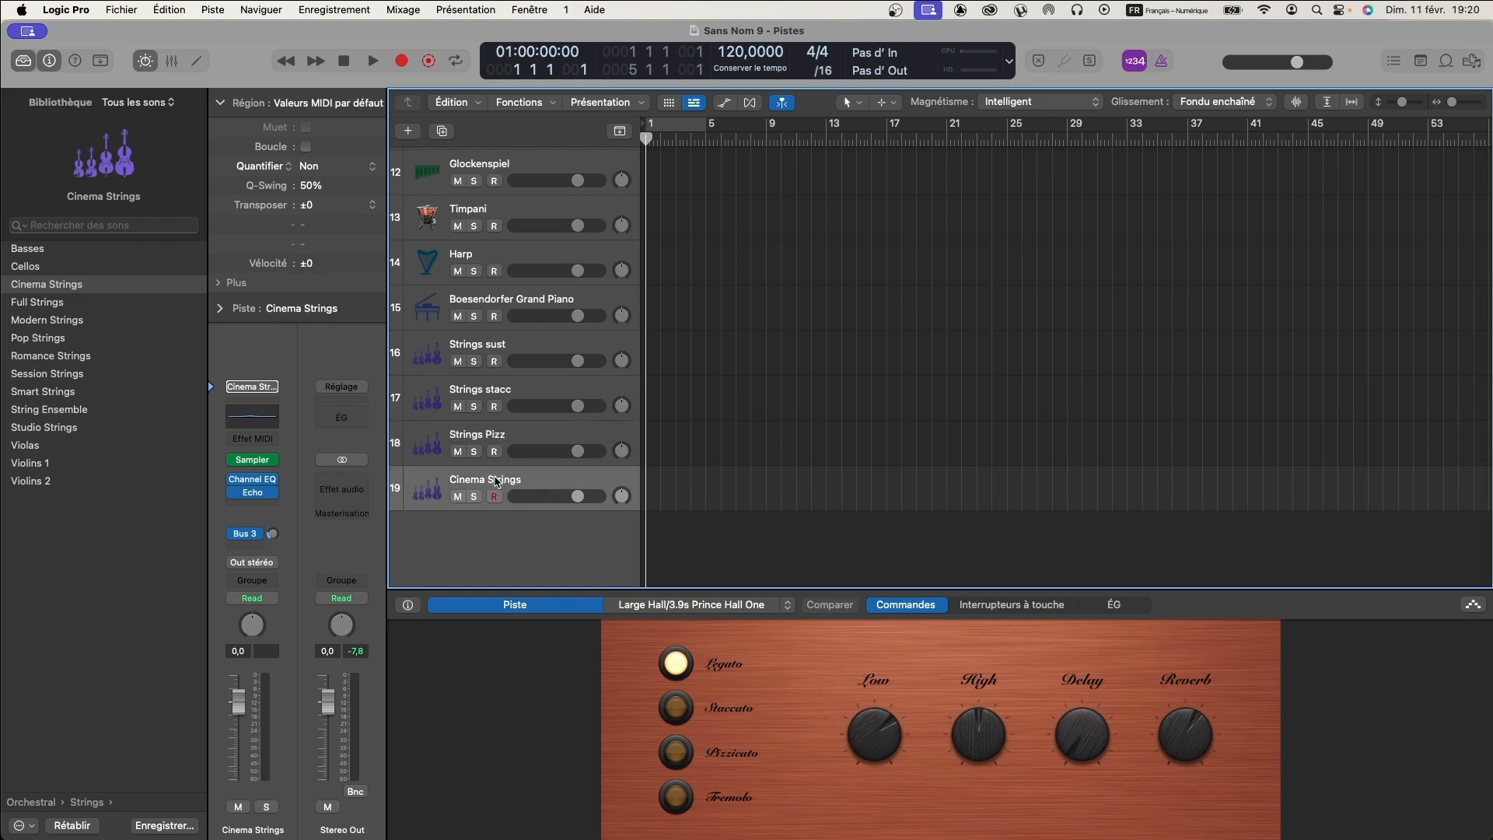
double_click(493, 480)
drag(490, 479, 433, 476)
key(BackSpace)
text(T)
key(Return)
- Set the Strings Pizz track to the Pizzicato articulation and the Strings Trem track to Tremolo
click(483, 395)
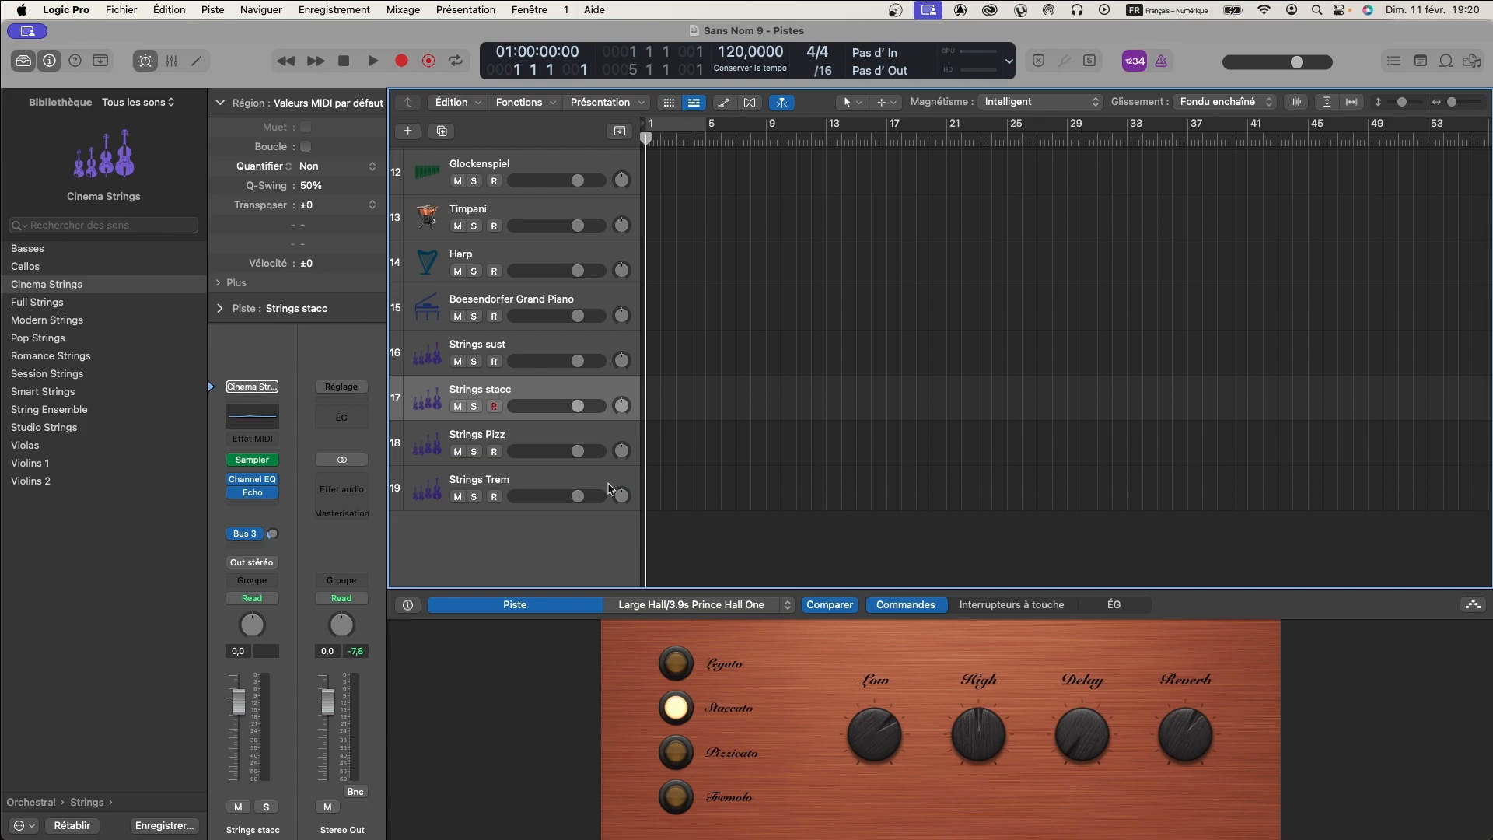
click(500, 349)
click(503, 435)
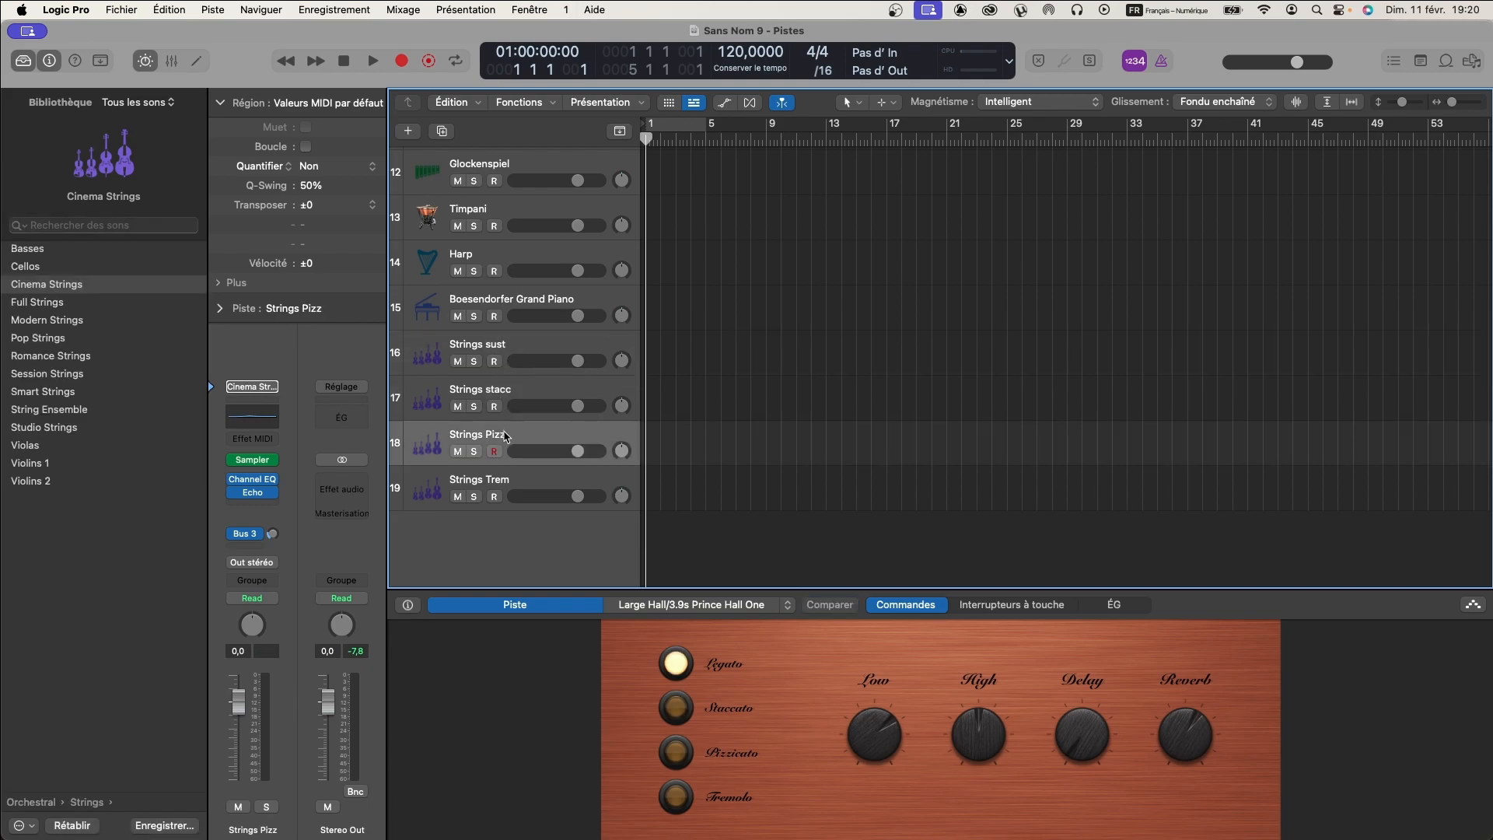
click(674, 749)
click(513, 488)
click(674, 785)
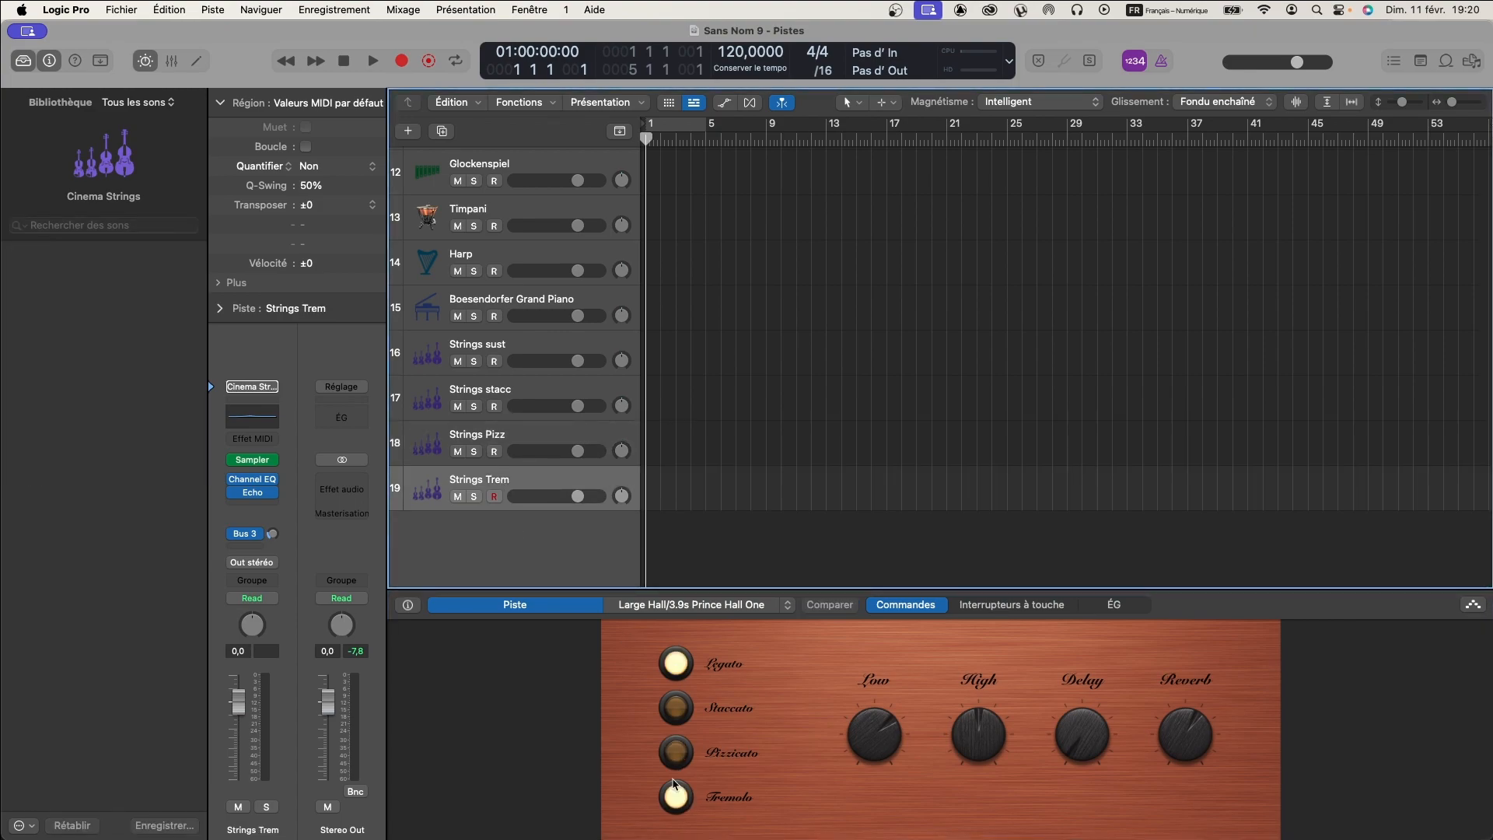
- Audition the Strings sust, Strings stacc, Strings Pizz and Strings Trem tracks in turn and review their articulations
click(513, 346)
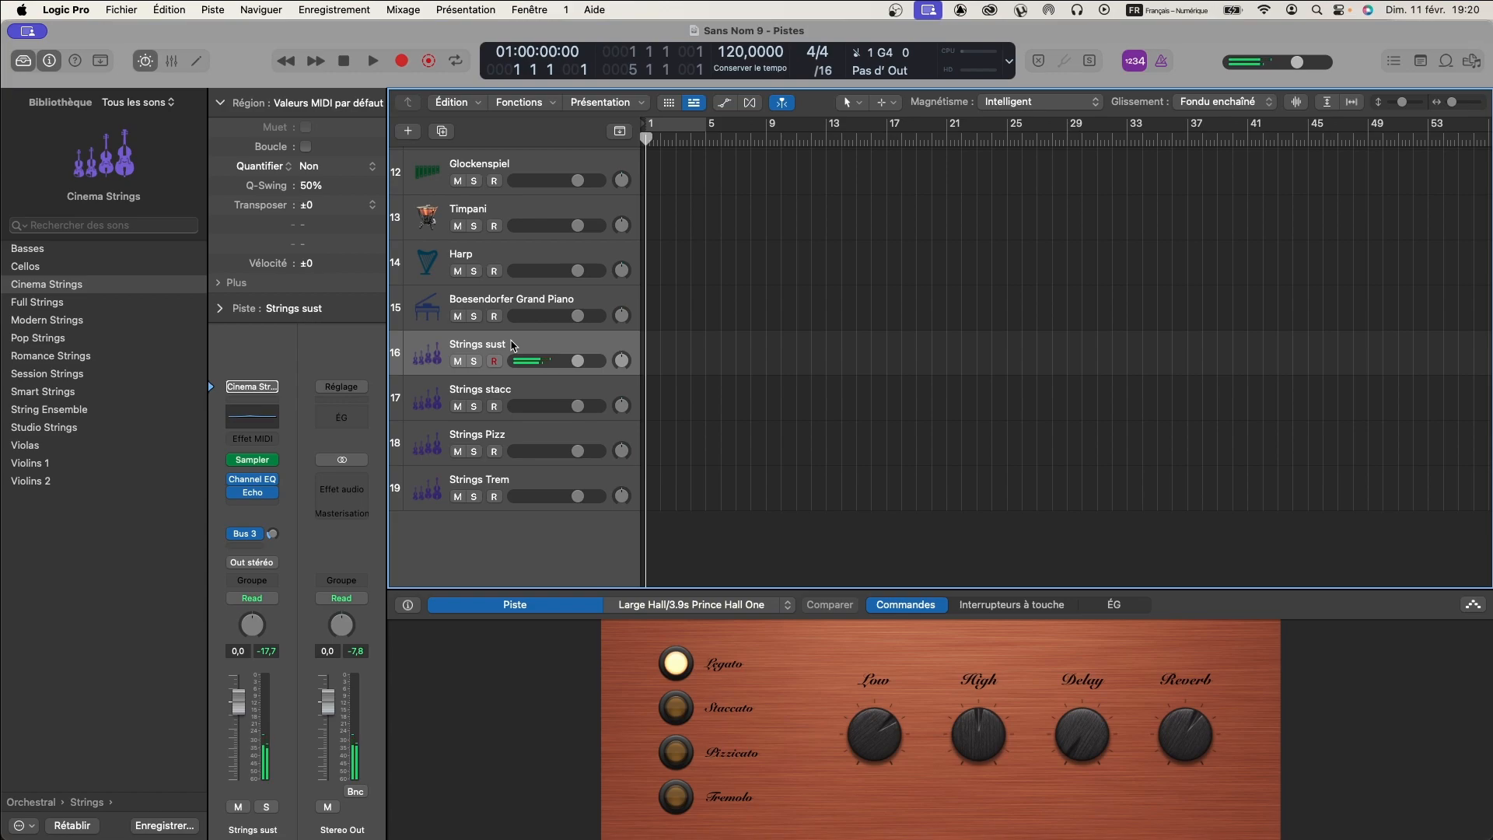
click(510, 392)
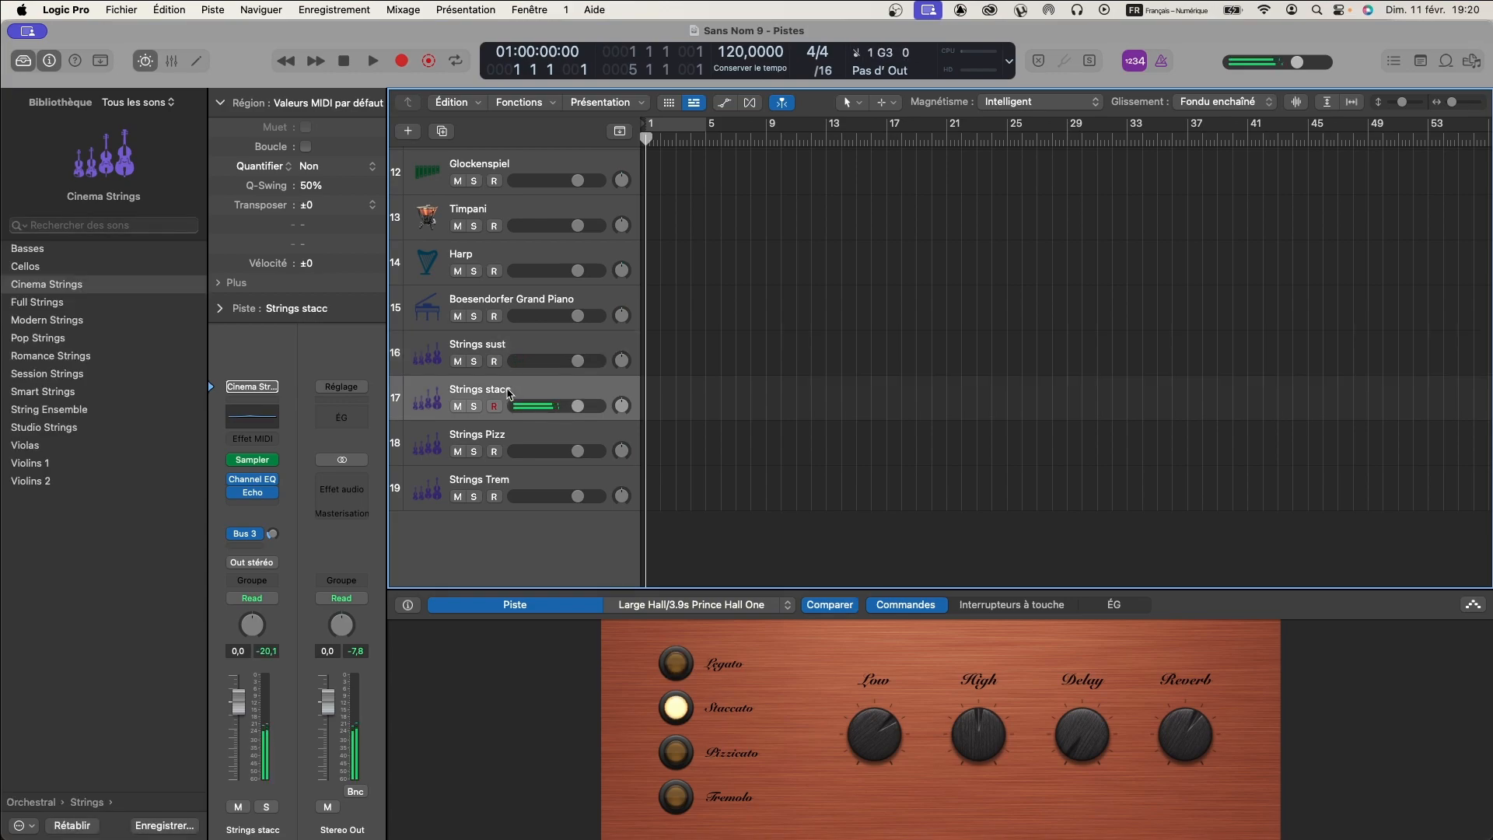
click(498, 438)
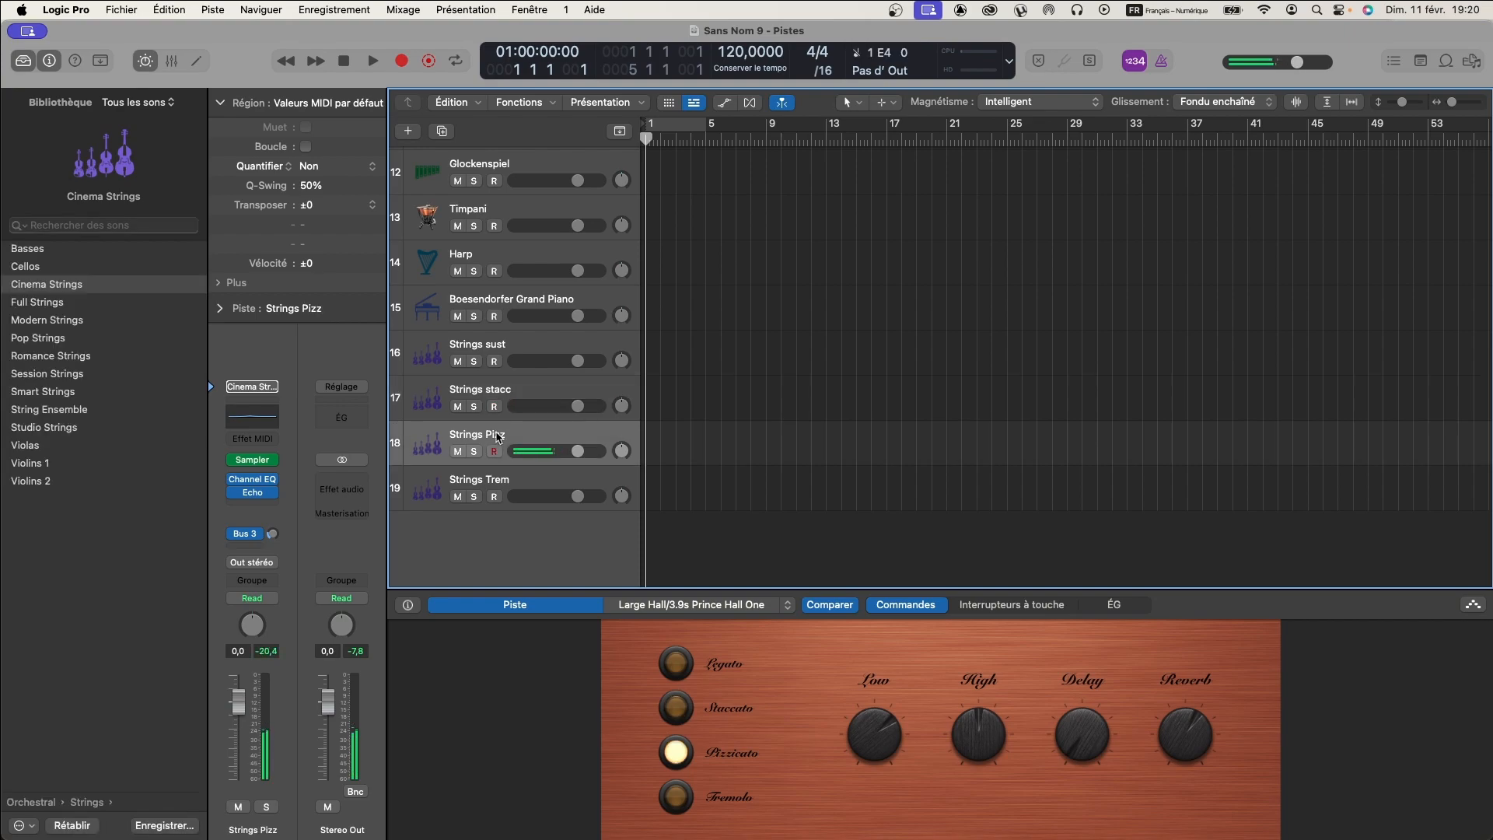
click(507, 481)
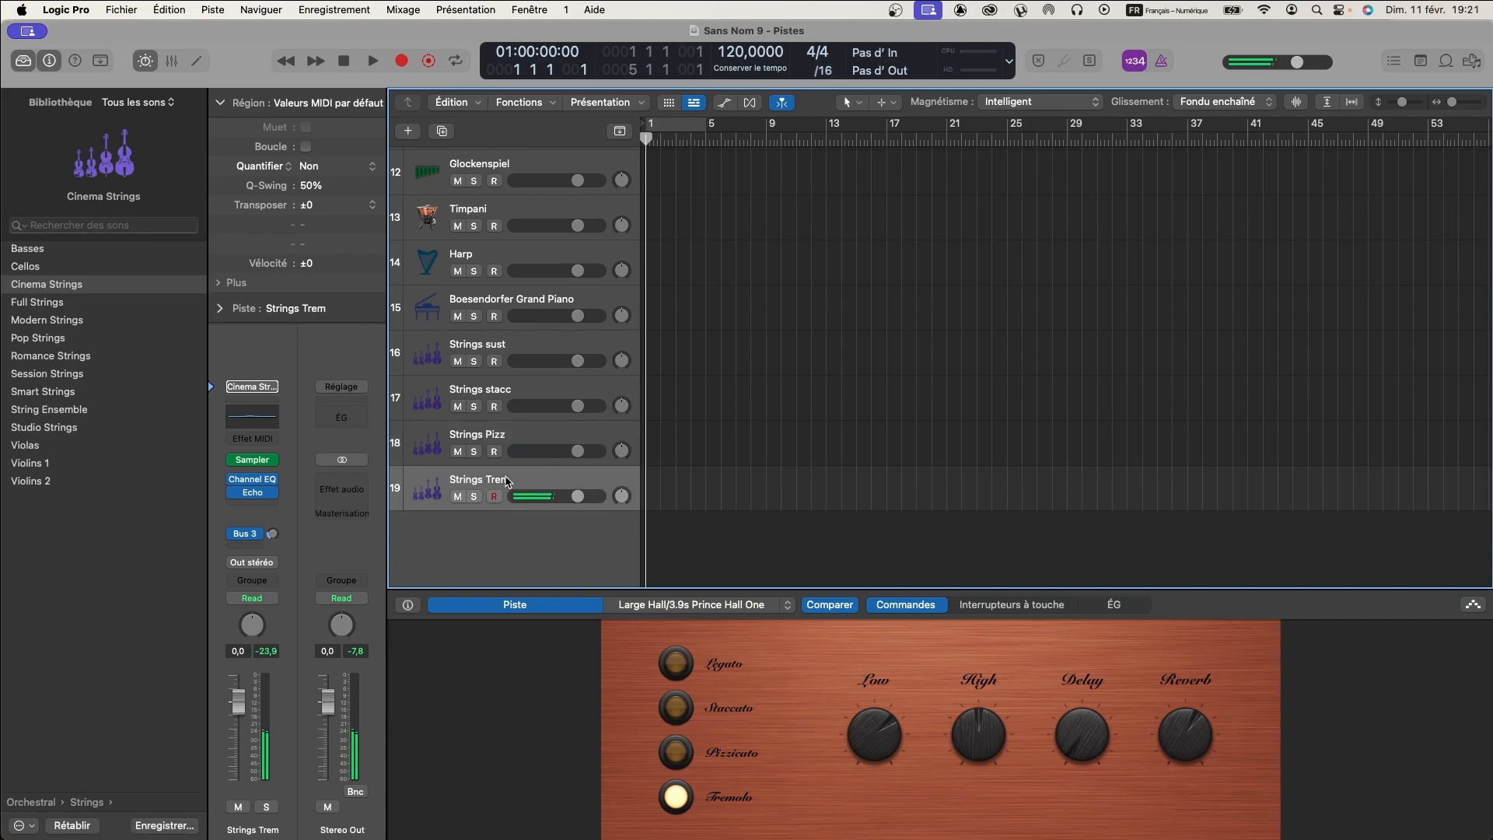
click(511, 345)
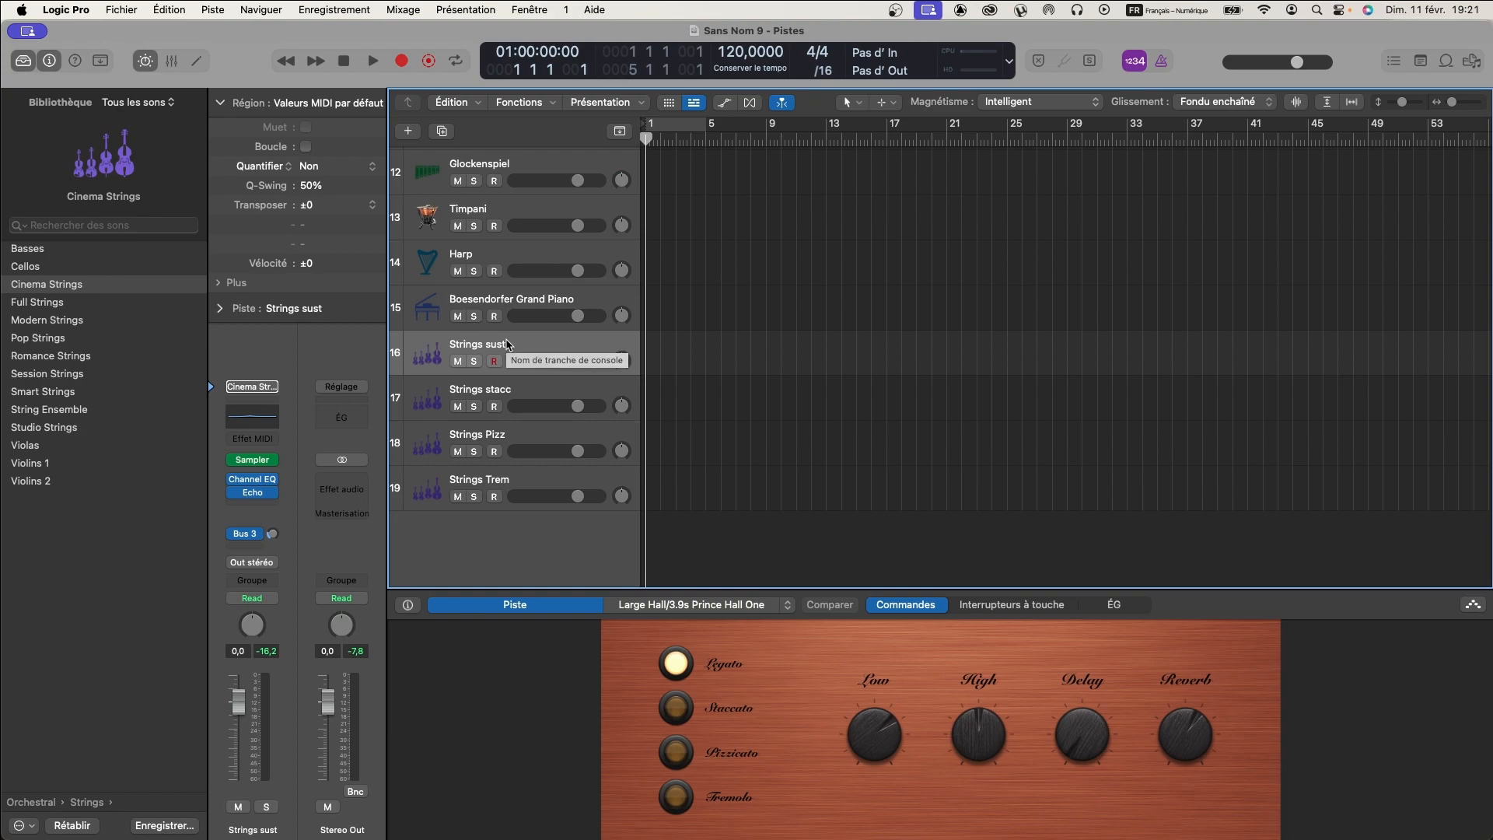
click(504, 395)
click(499, 431)
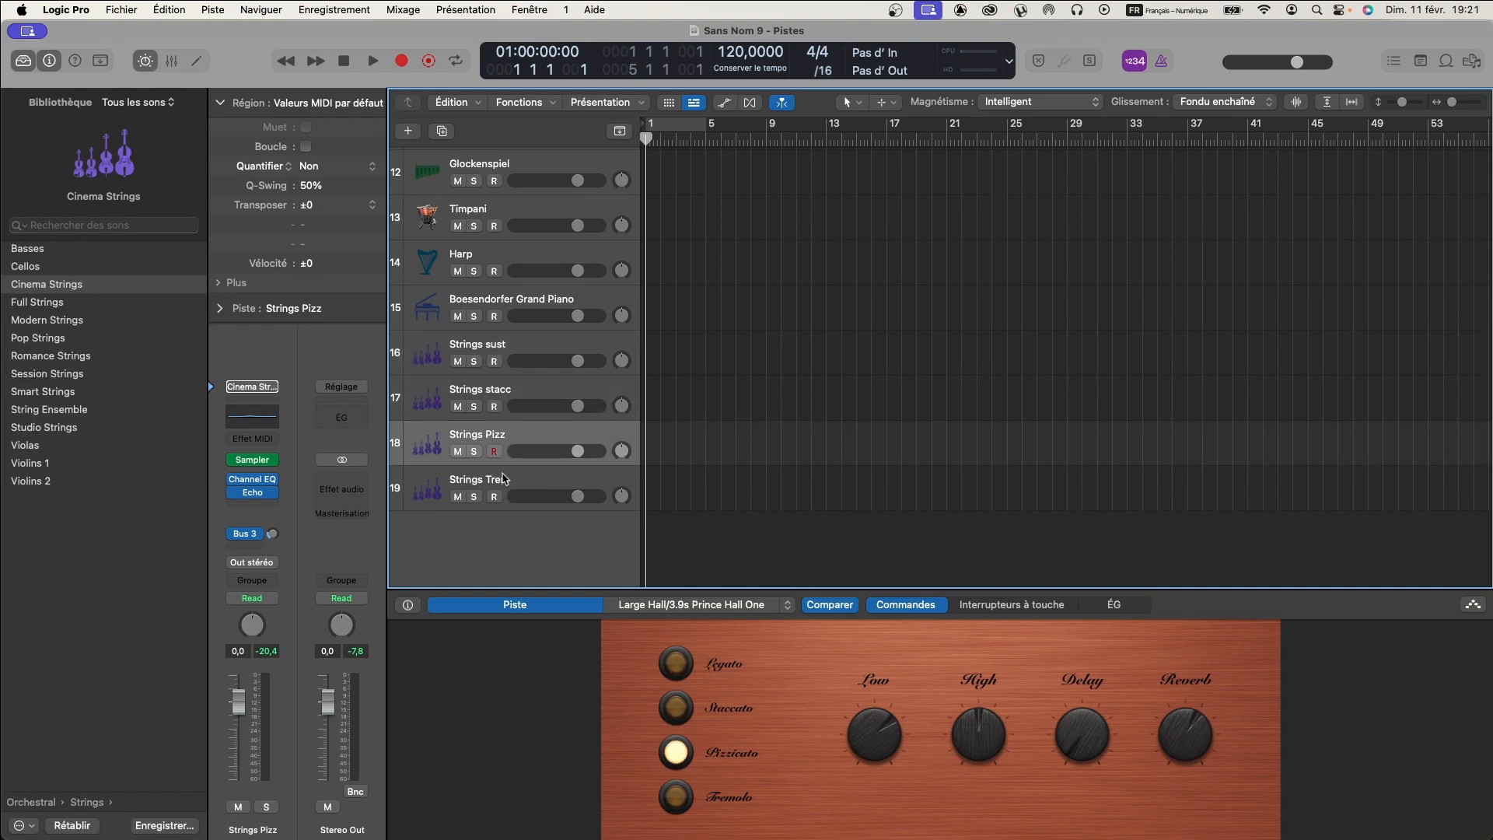
click(494, 472)
- Inspect the routing options of the Bus 3 send on the Strings sust track
click(488, 346)
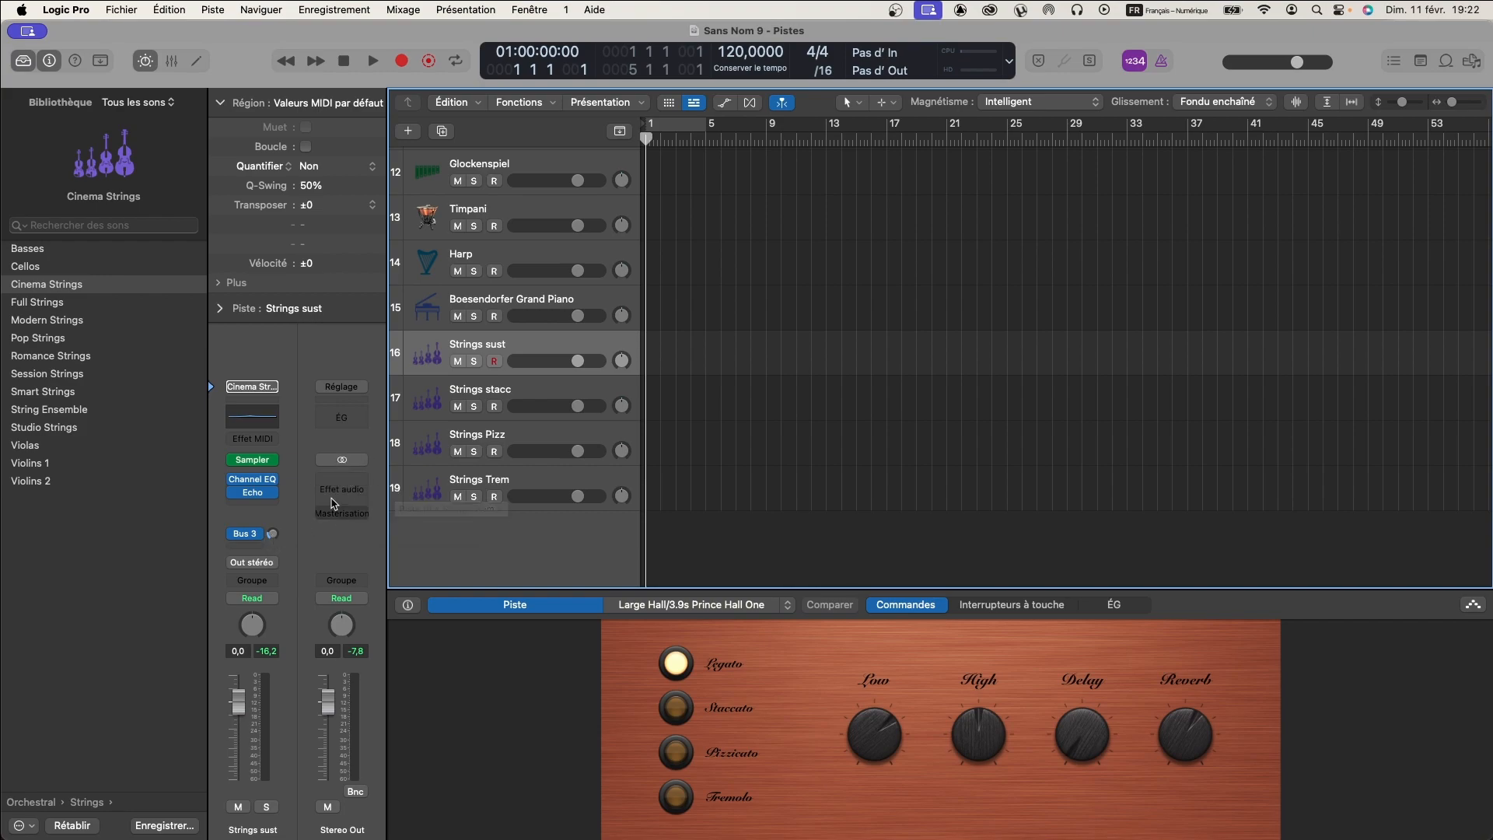
click(252, 537)
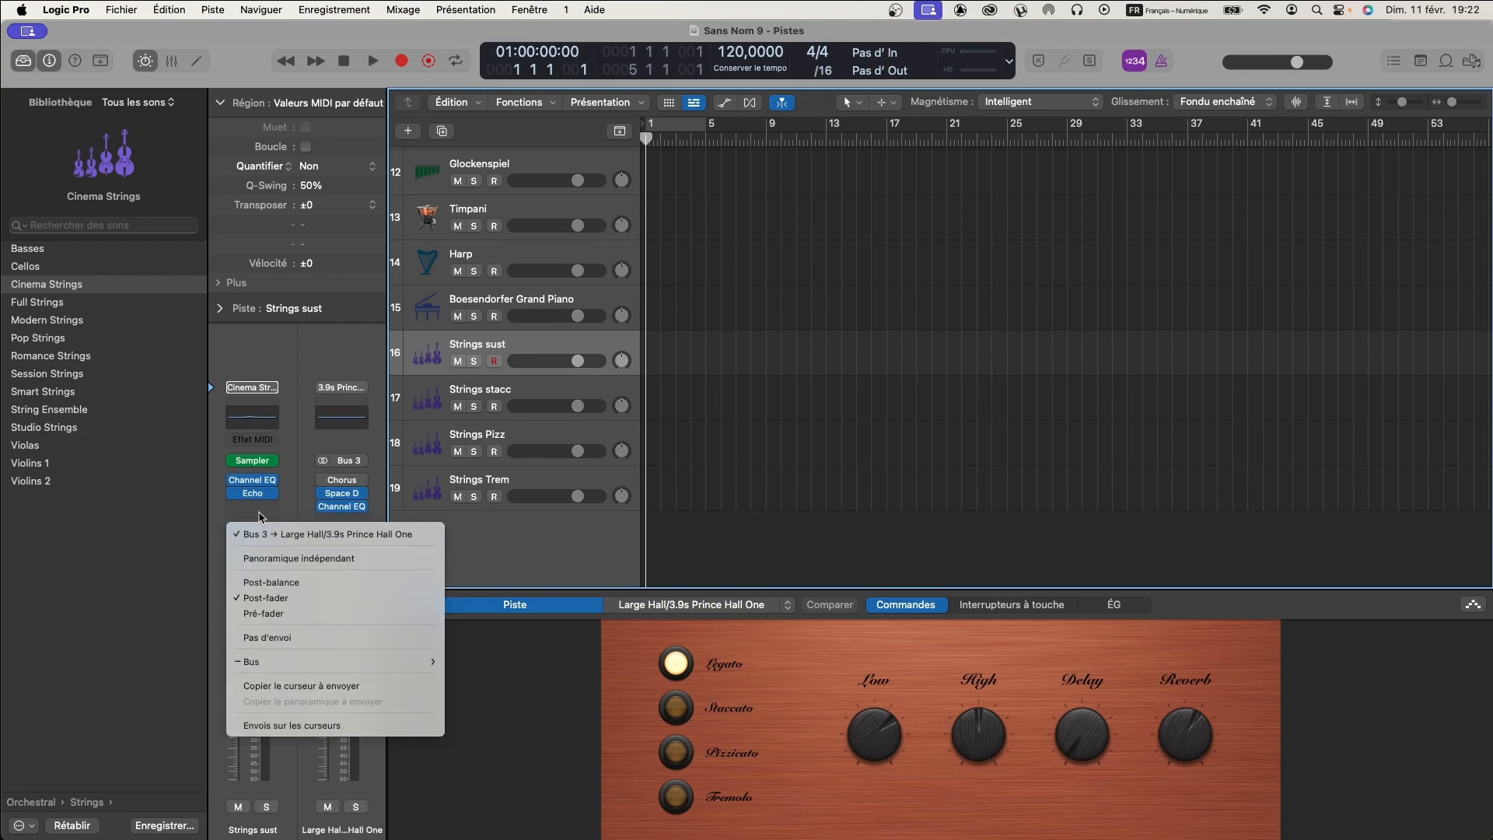
click(259, 516)
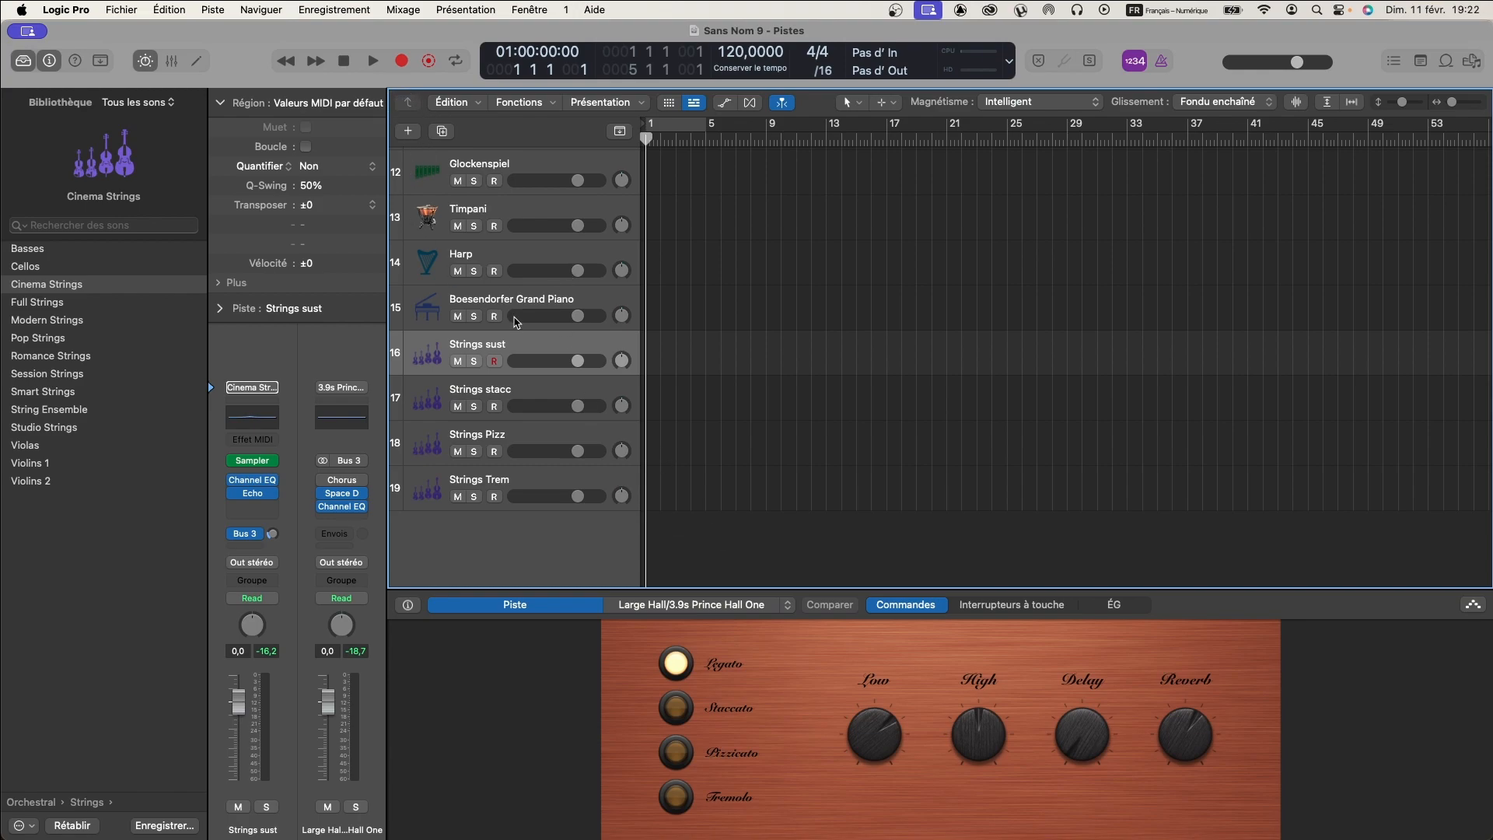
- Select all four strings channels in the mixer and adjust their Bus 3 reverb send level together
click(171, 60)
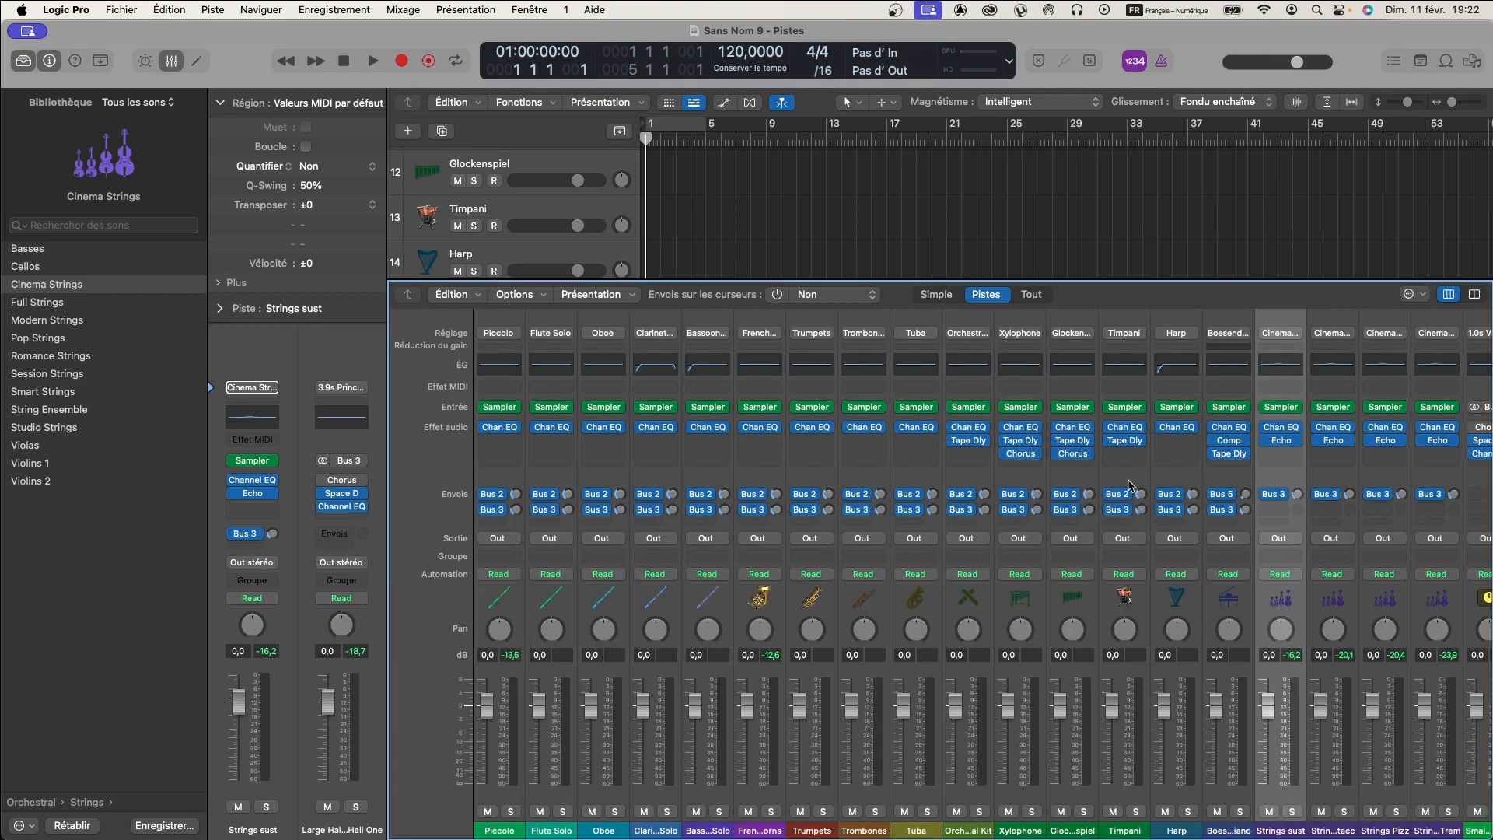
scroll(1130, 484, right, 5)
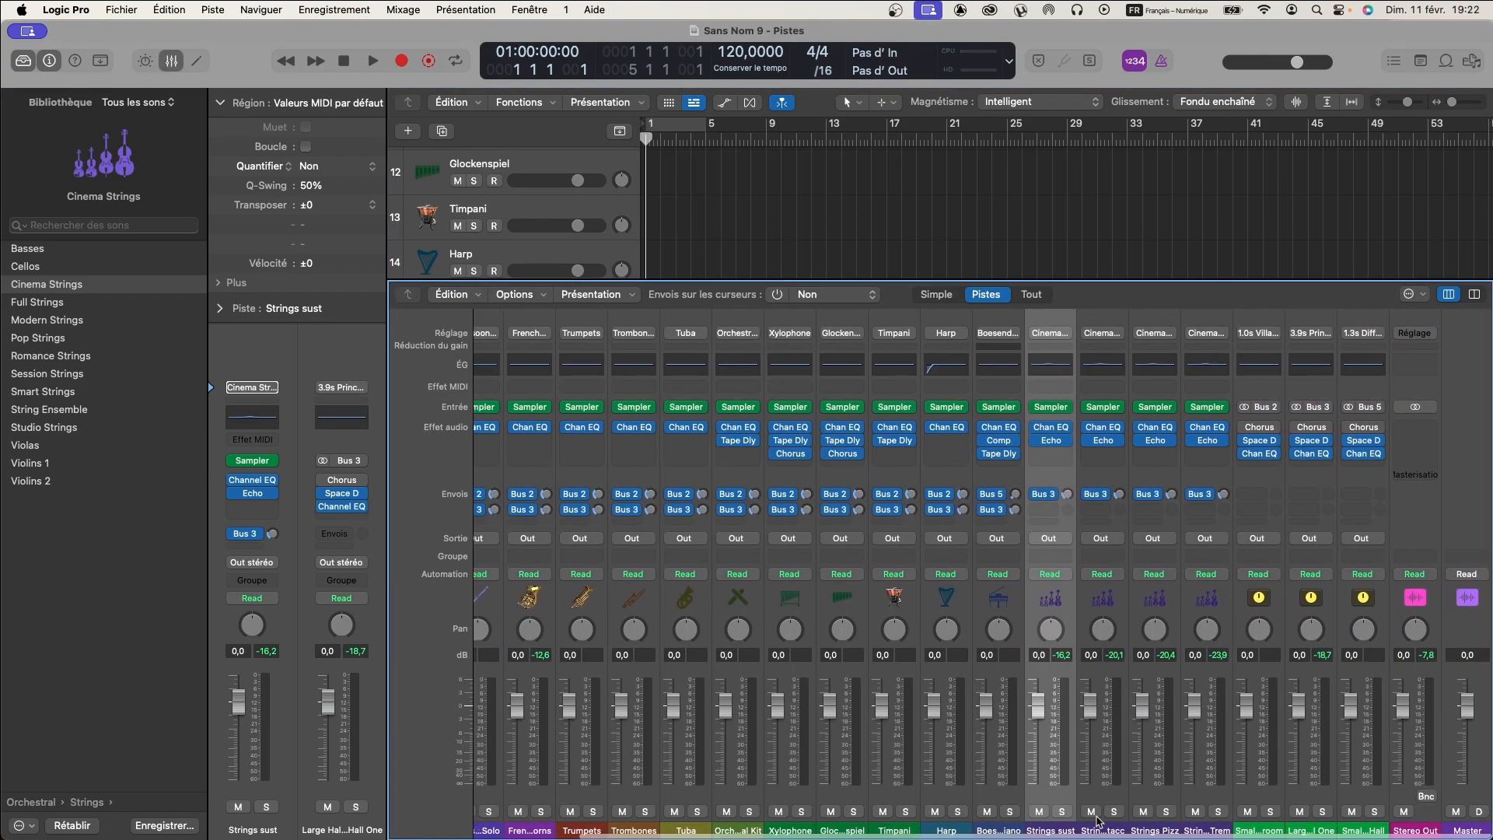
drag(1054, 790, 1205, 791)
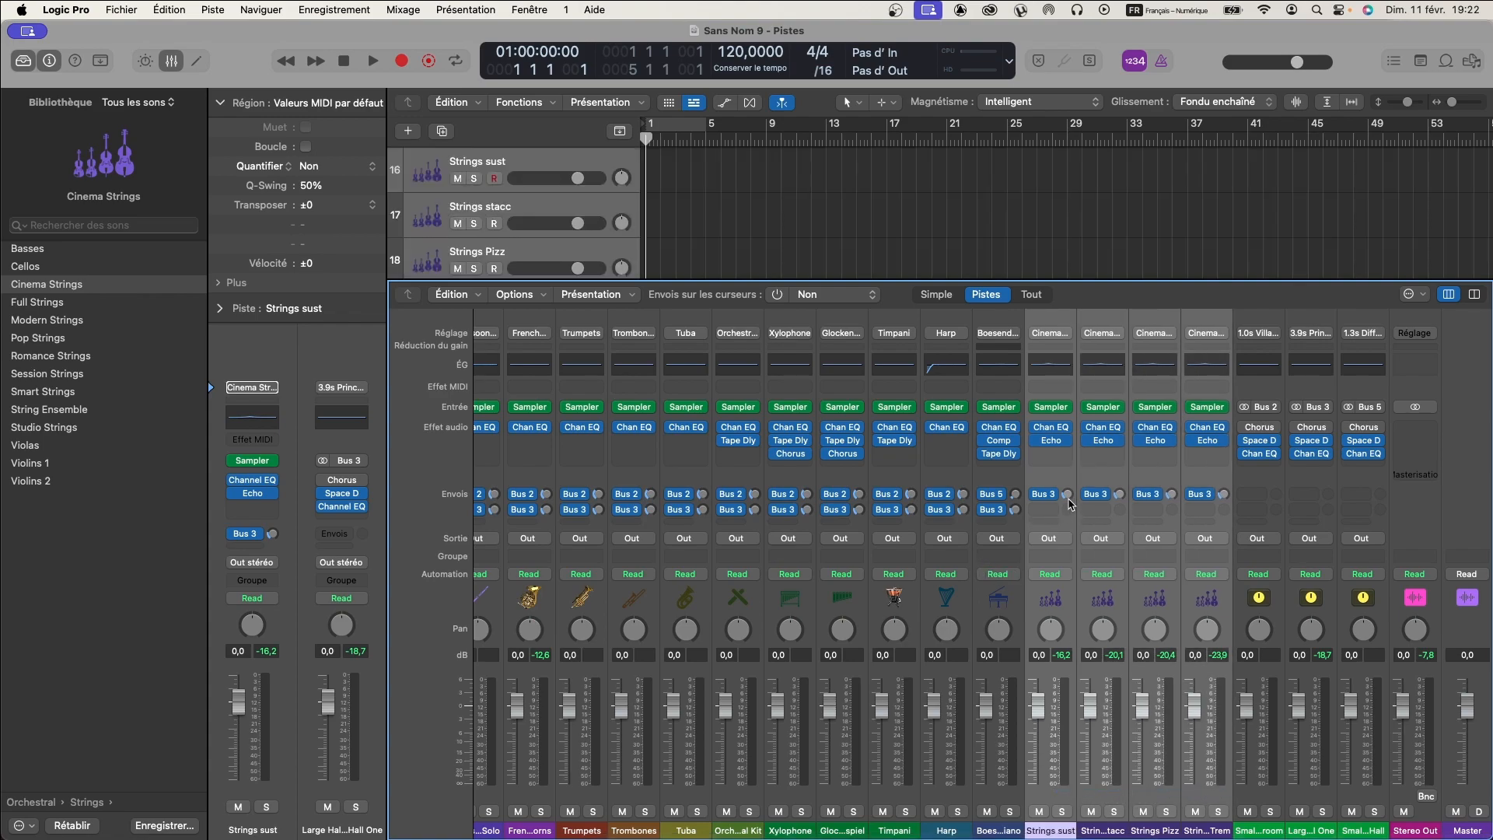
drag(1066, 495, 1065, 472)
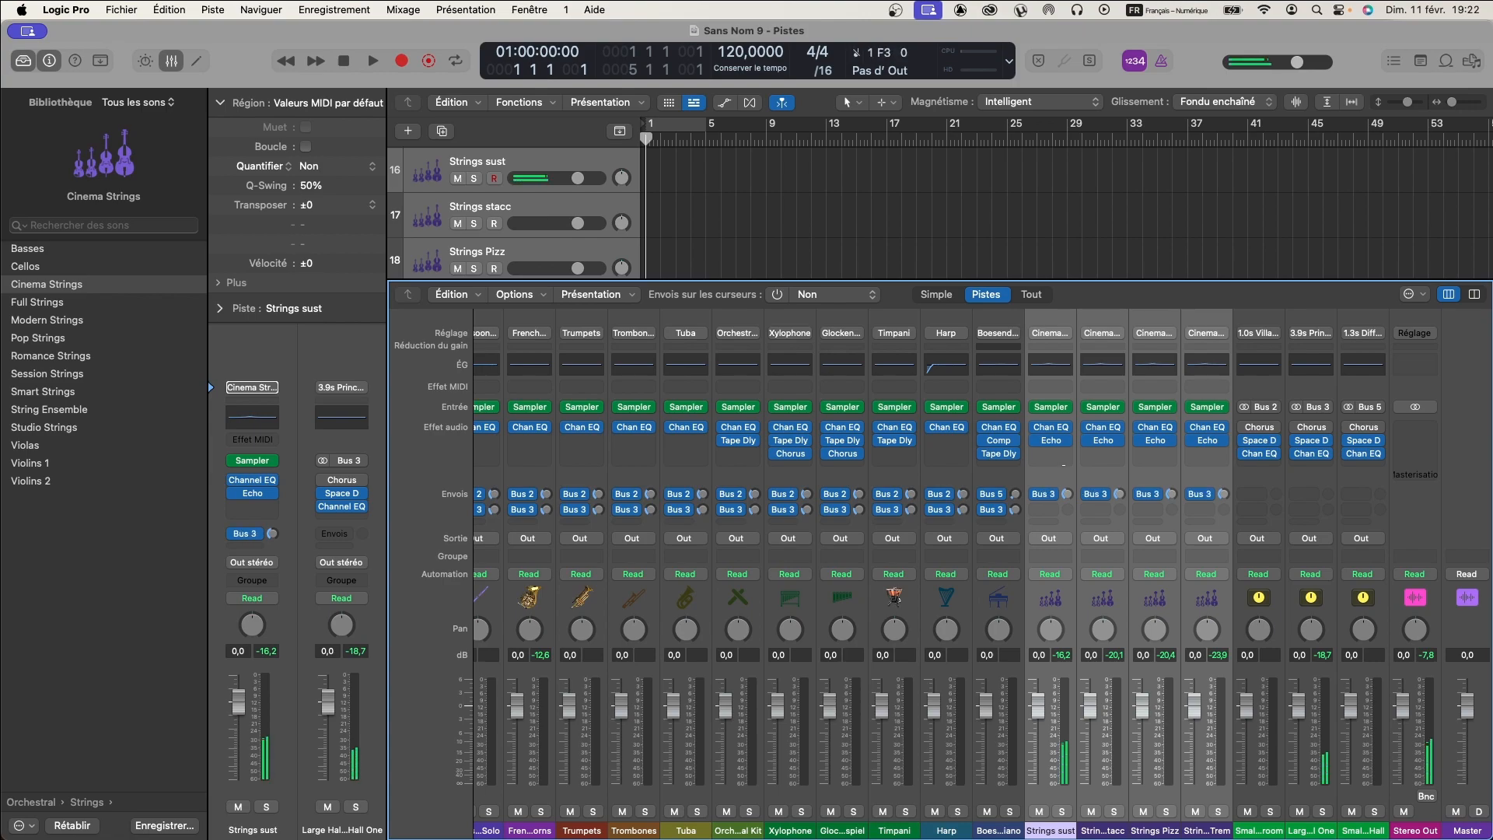
drag(1064, 461, 1066, 500)
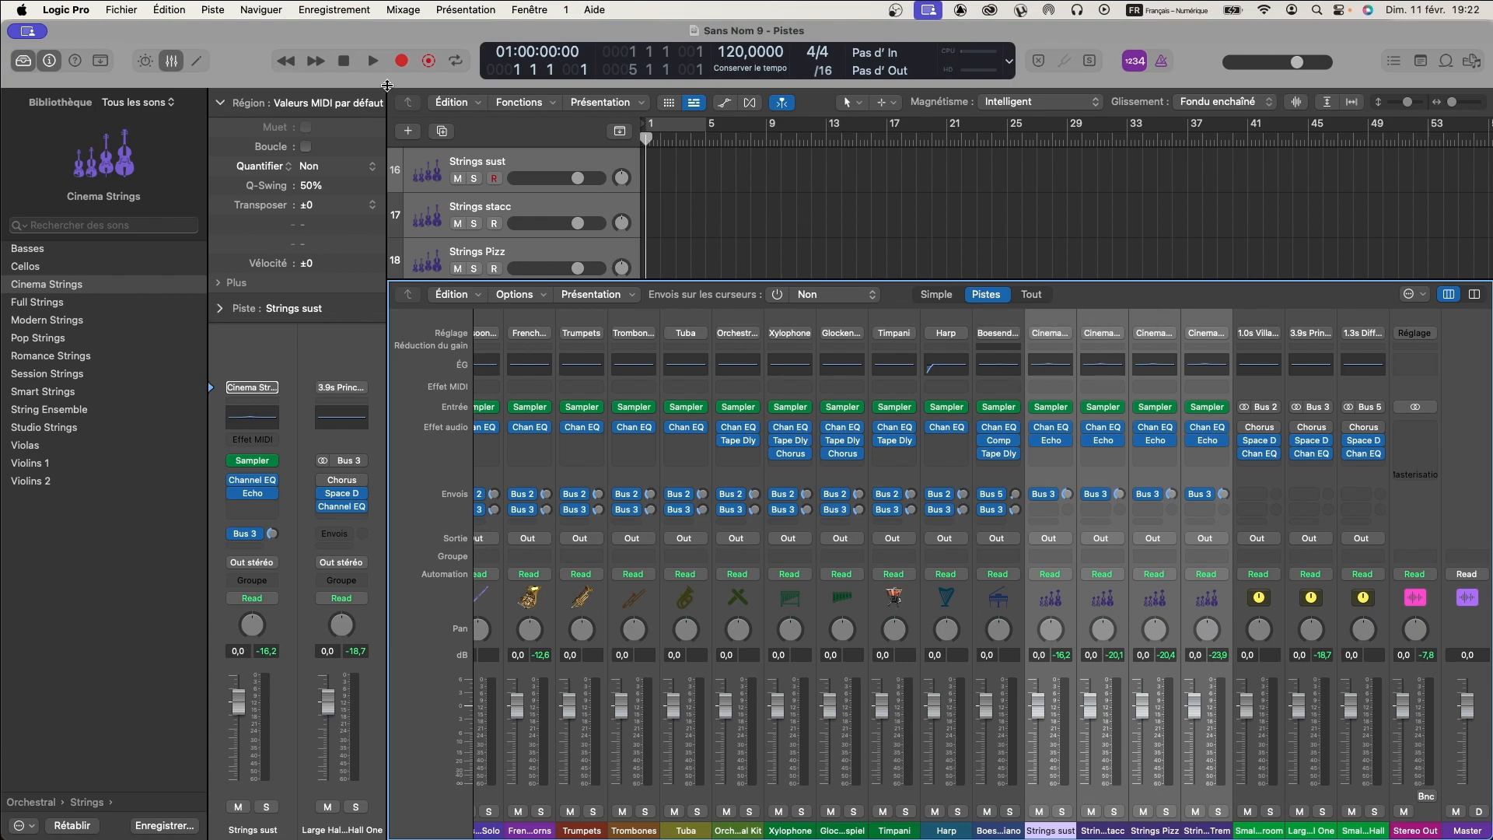
- Close the mixer and select only the Strings sust track
click(170, 62)
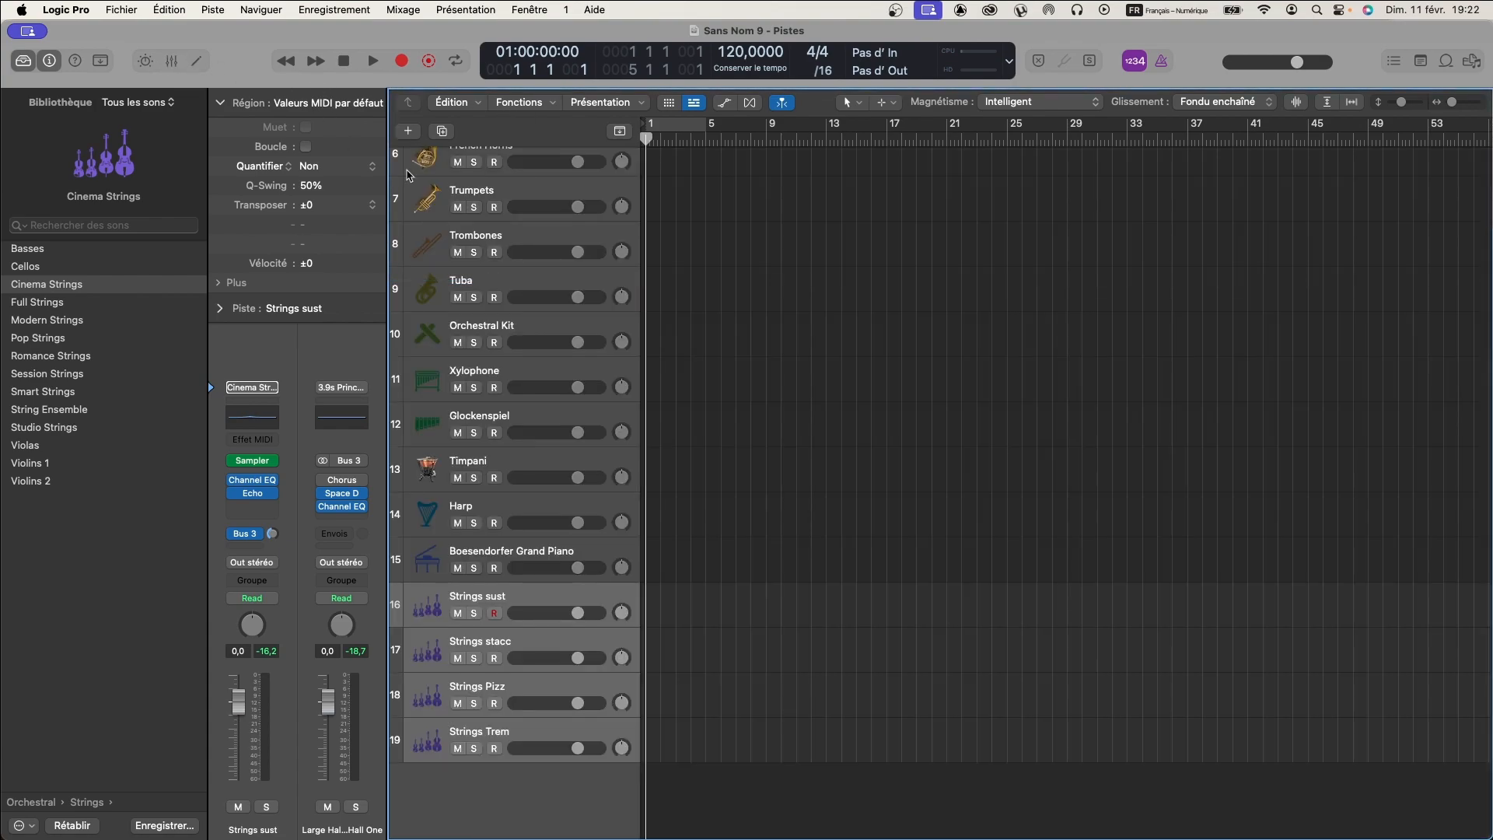
click(501, 555)
click(497, 597)
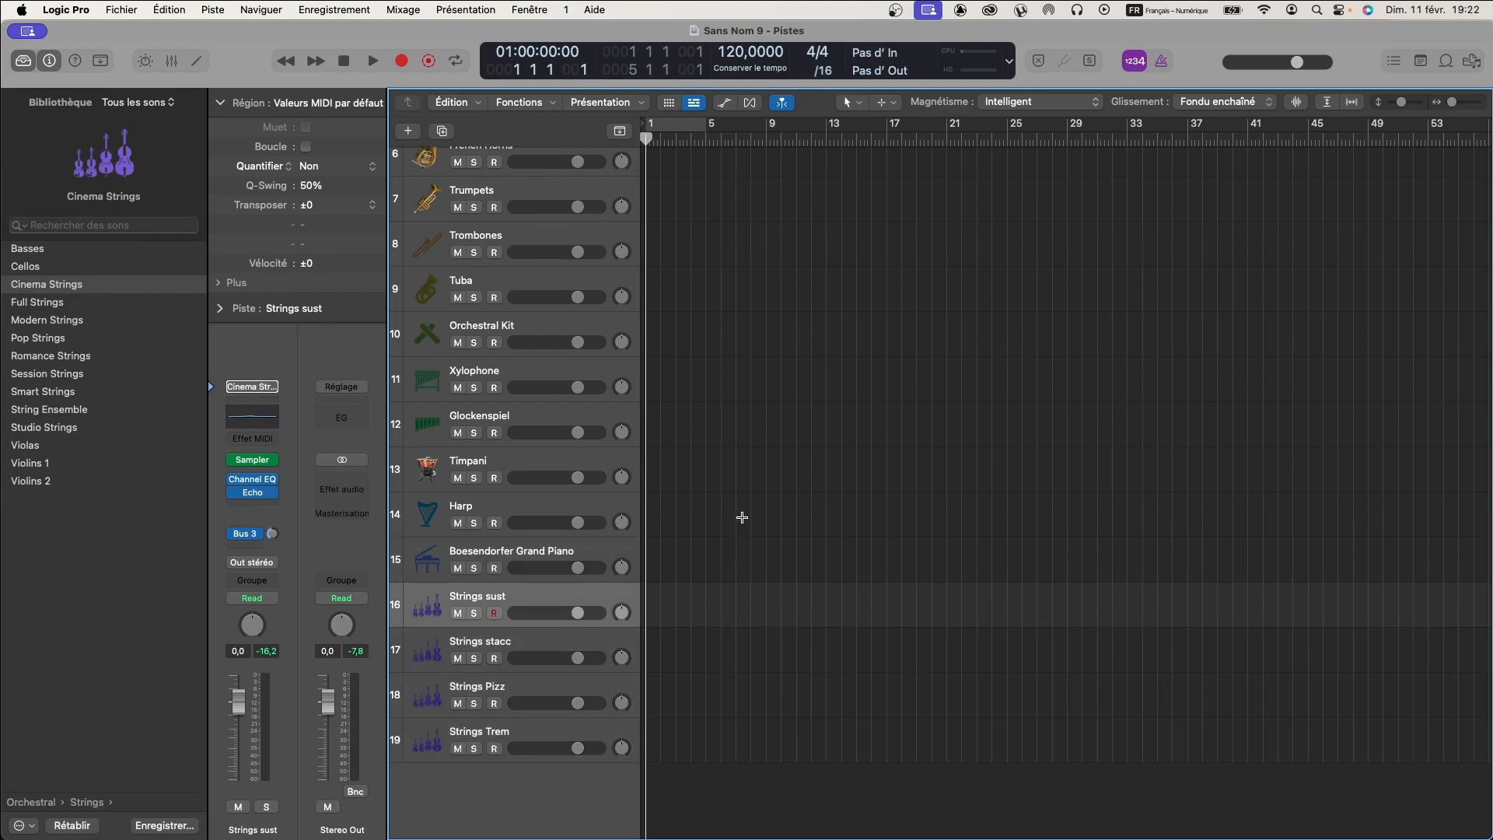
- Play a sustained part during playback and capture it as a region of about ten bars on the Strings sust track
key(space)
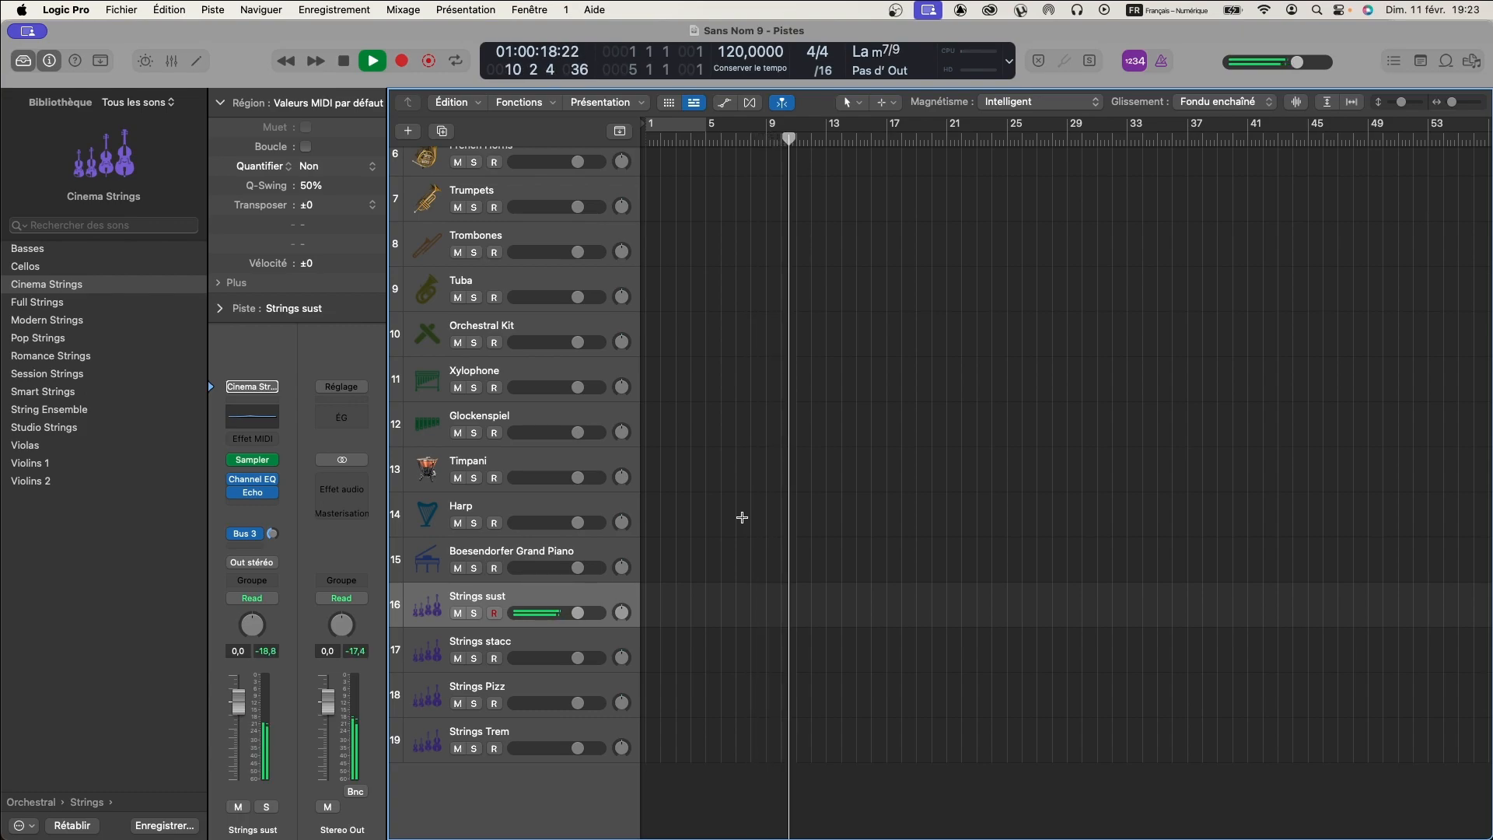
key(space)
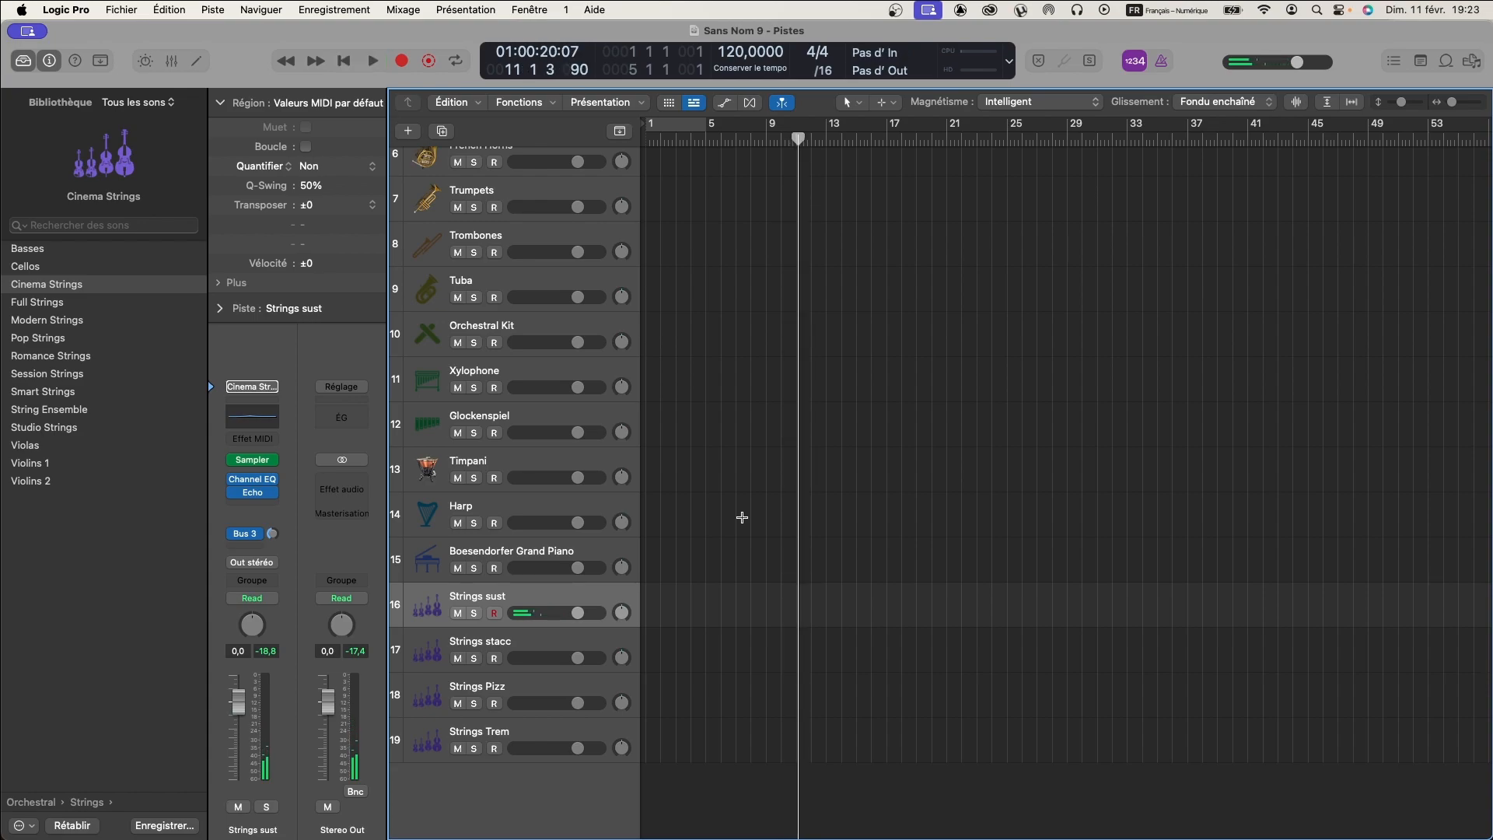
key(Return)
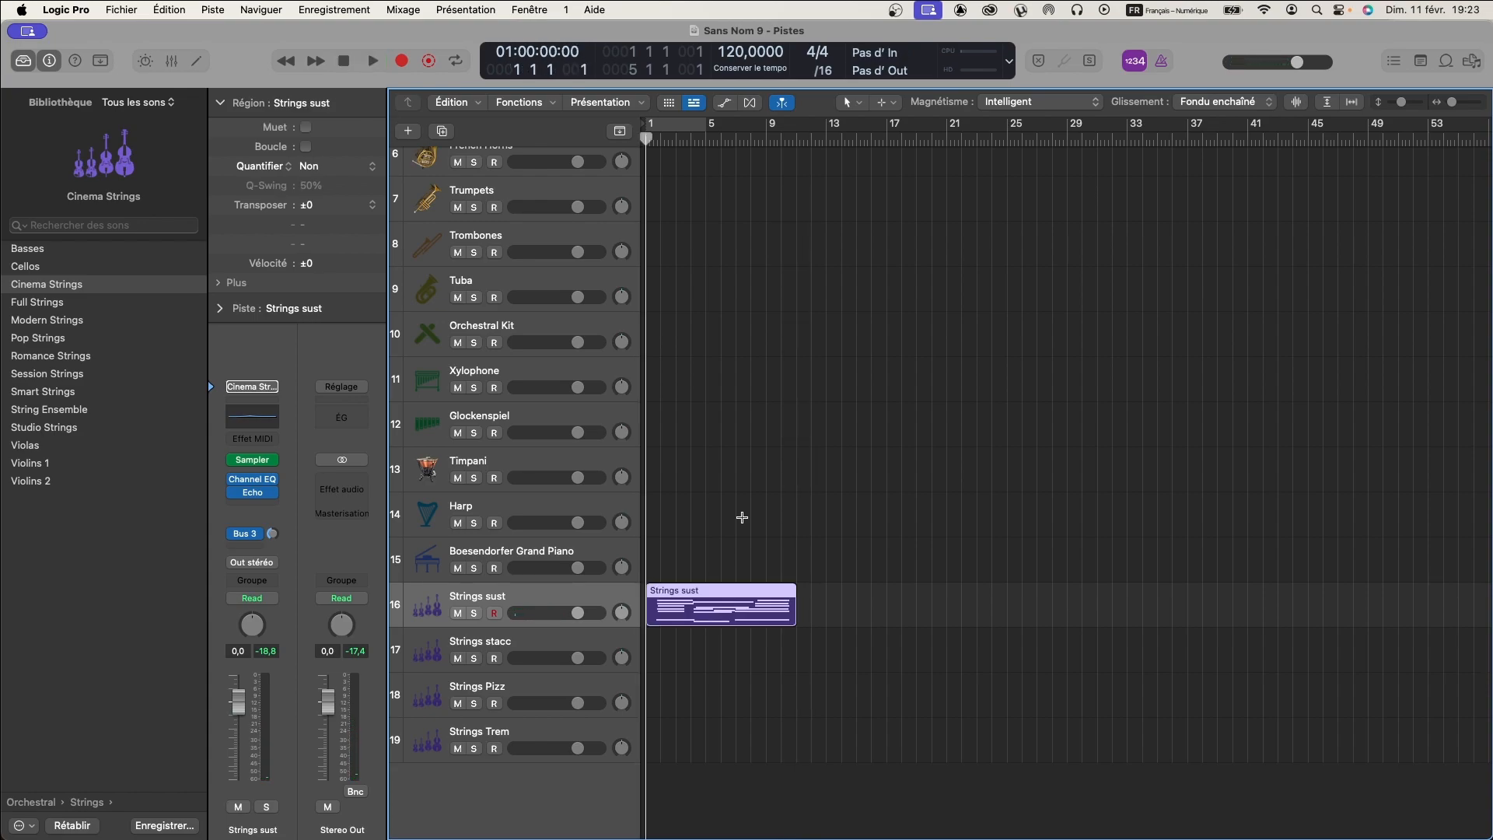
- Perform a staccato part over the sustained strings and capture it as a region on the Strings stacc track
click(526, 642)
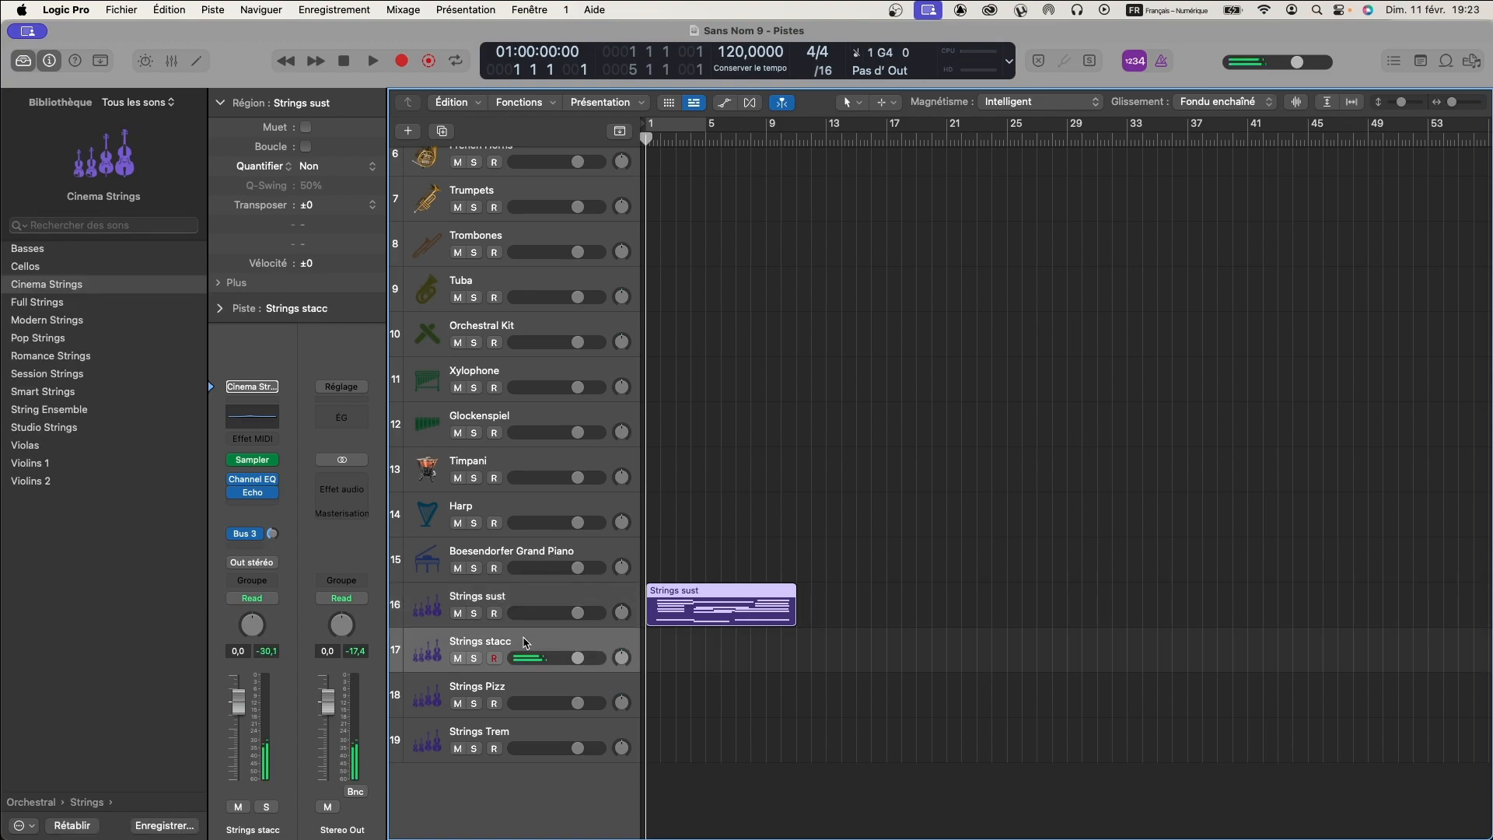
key(space)
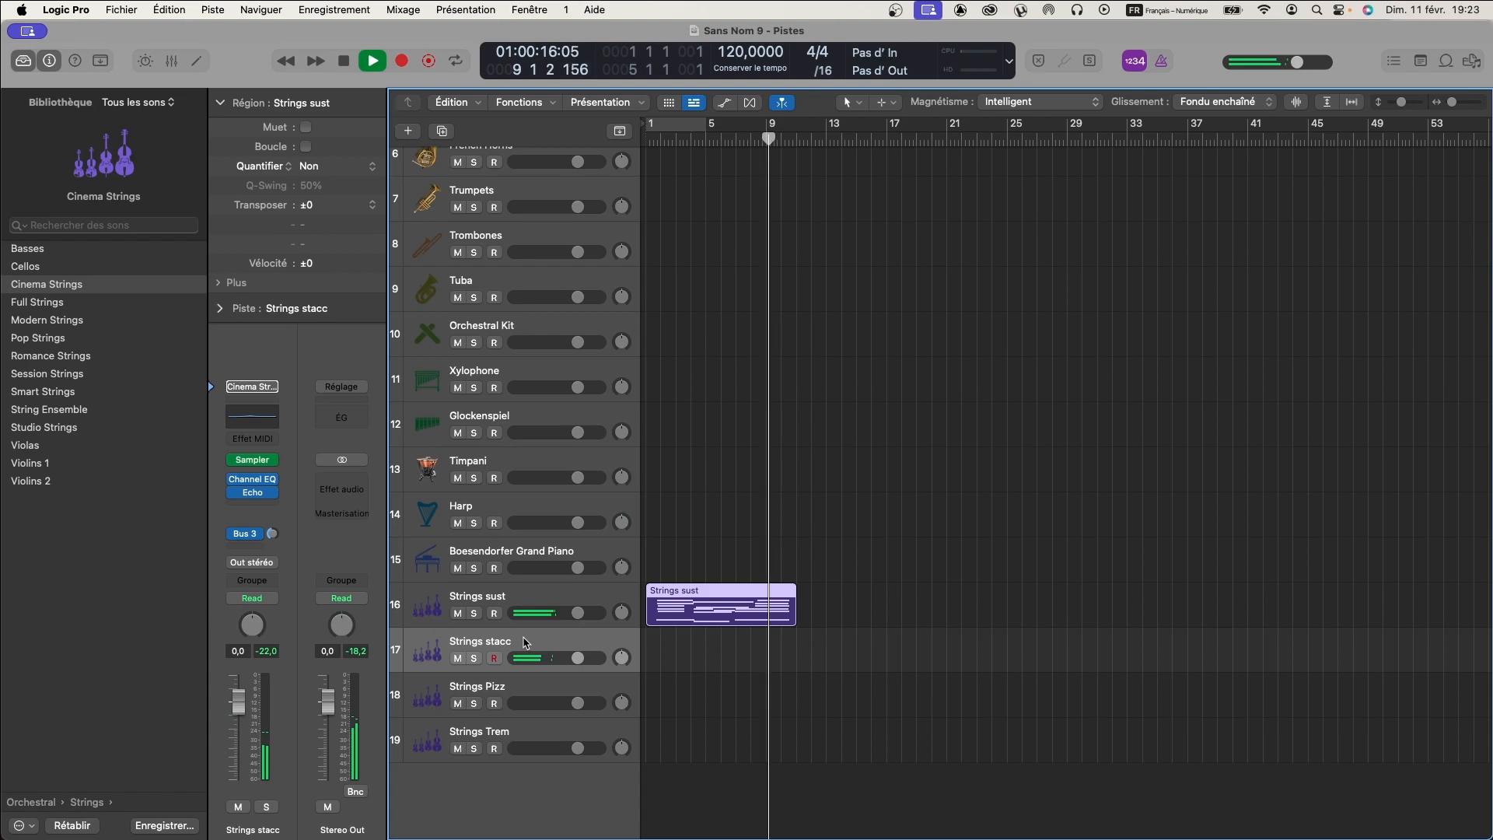
key(space)
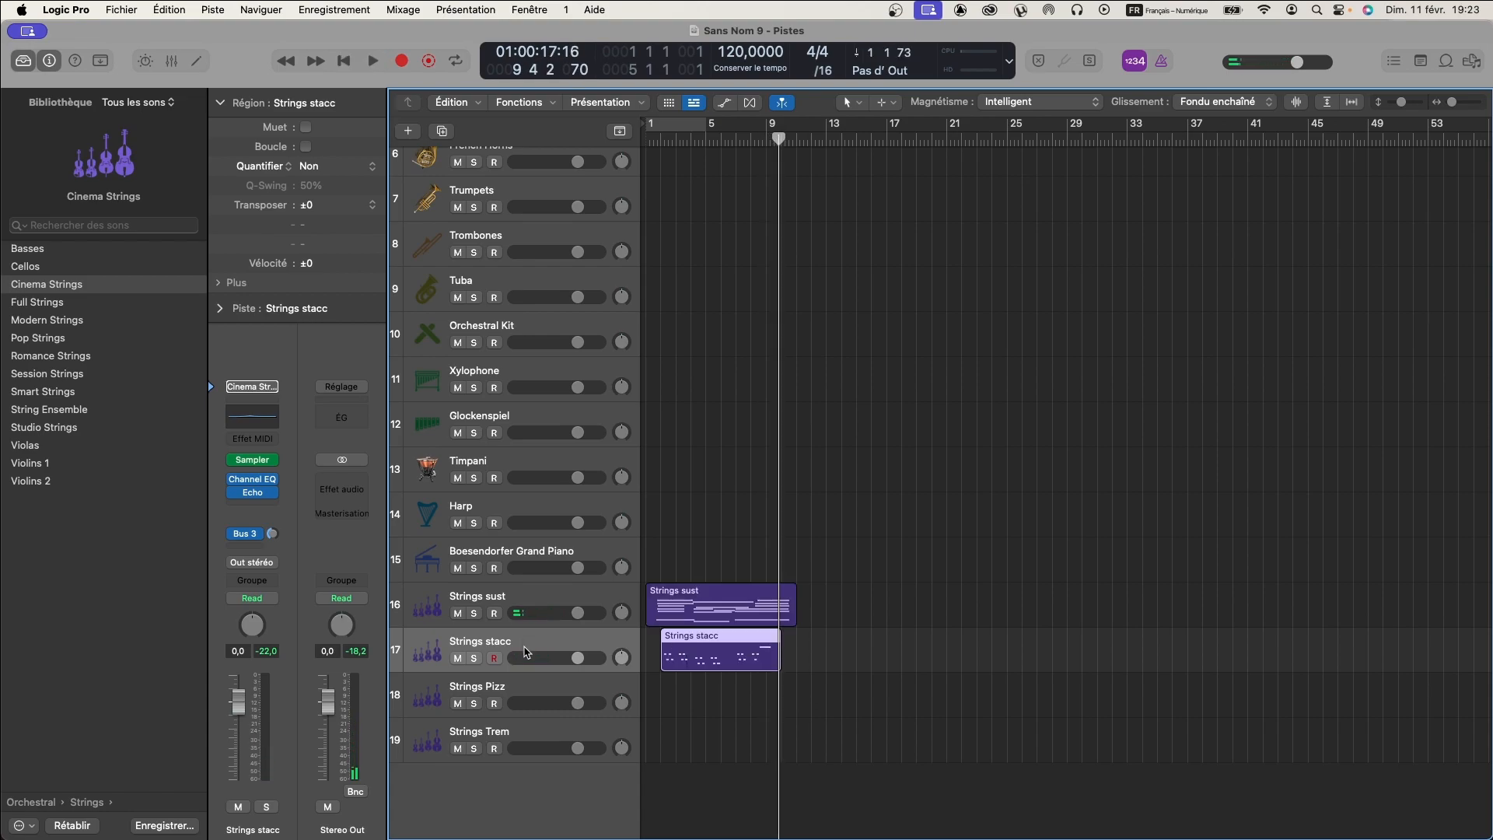
- Perform a pizzicato part from the project start and capture it as a region on the Strings Pizz track
click(513, 688)
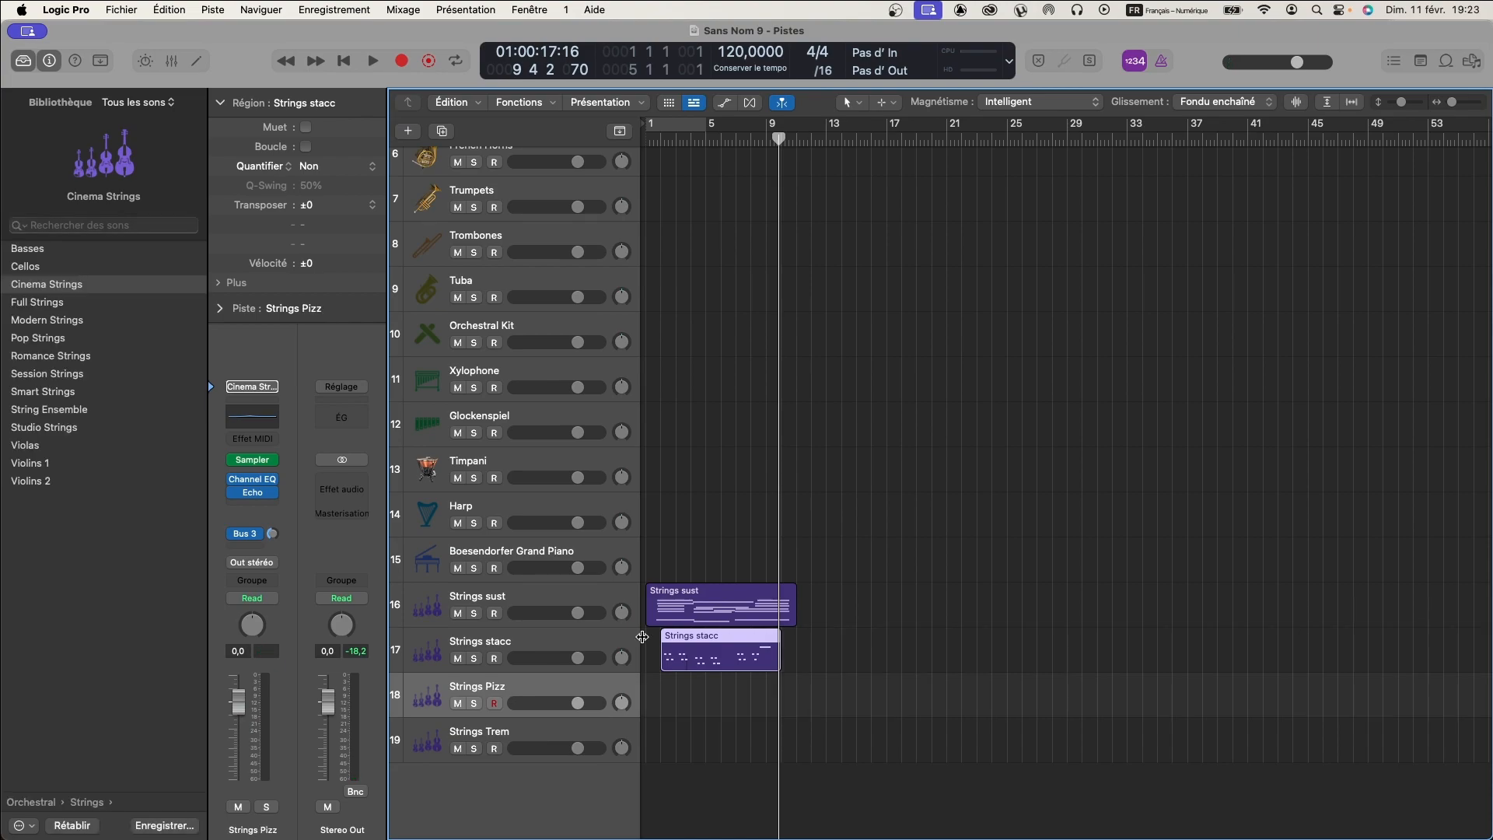
key(Return)
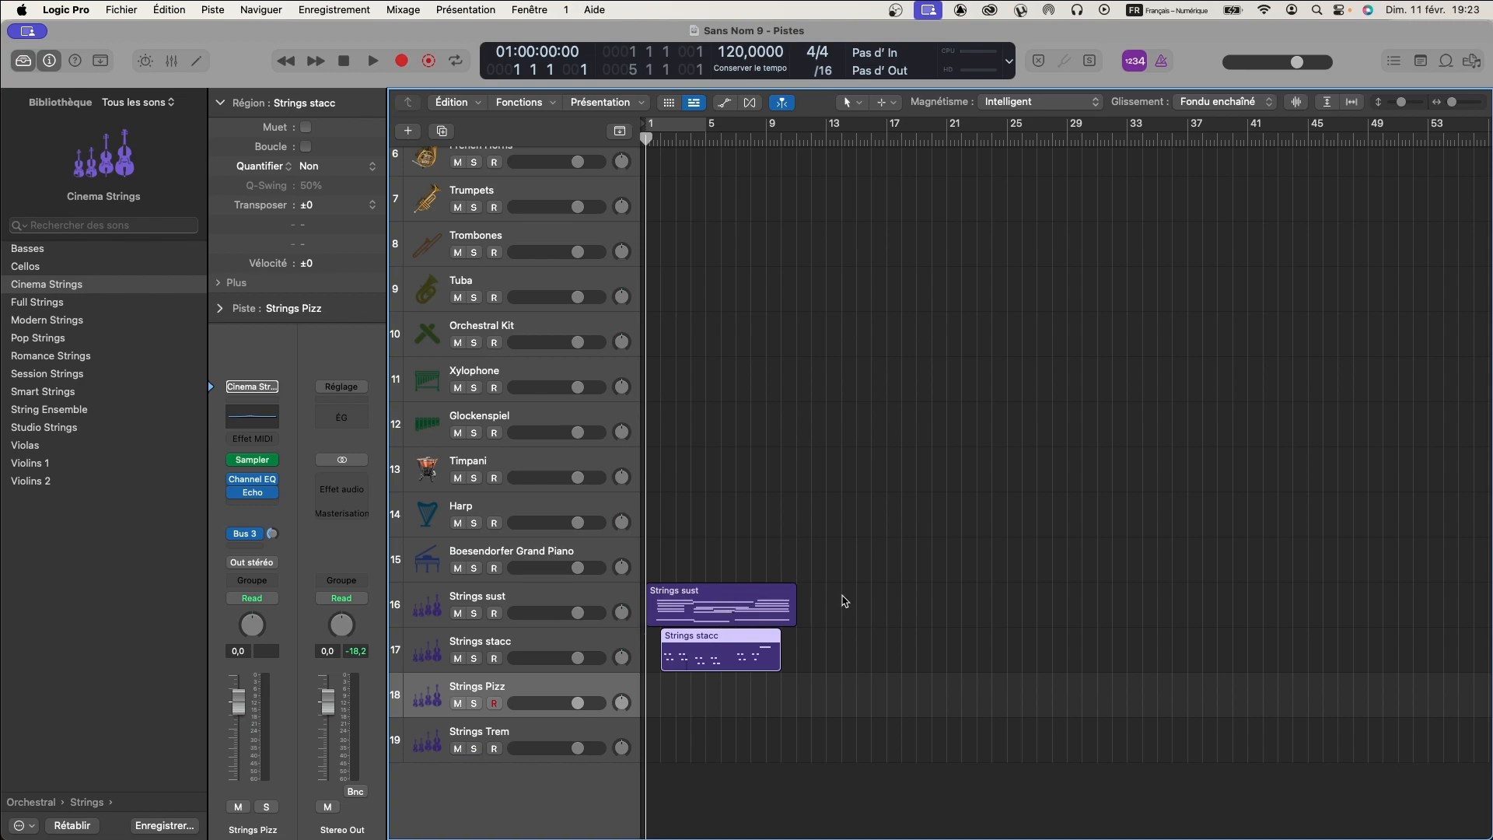
key(space)
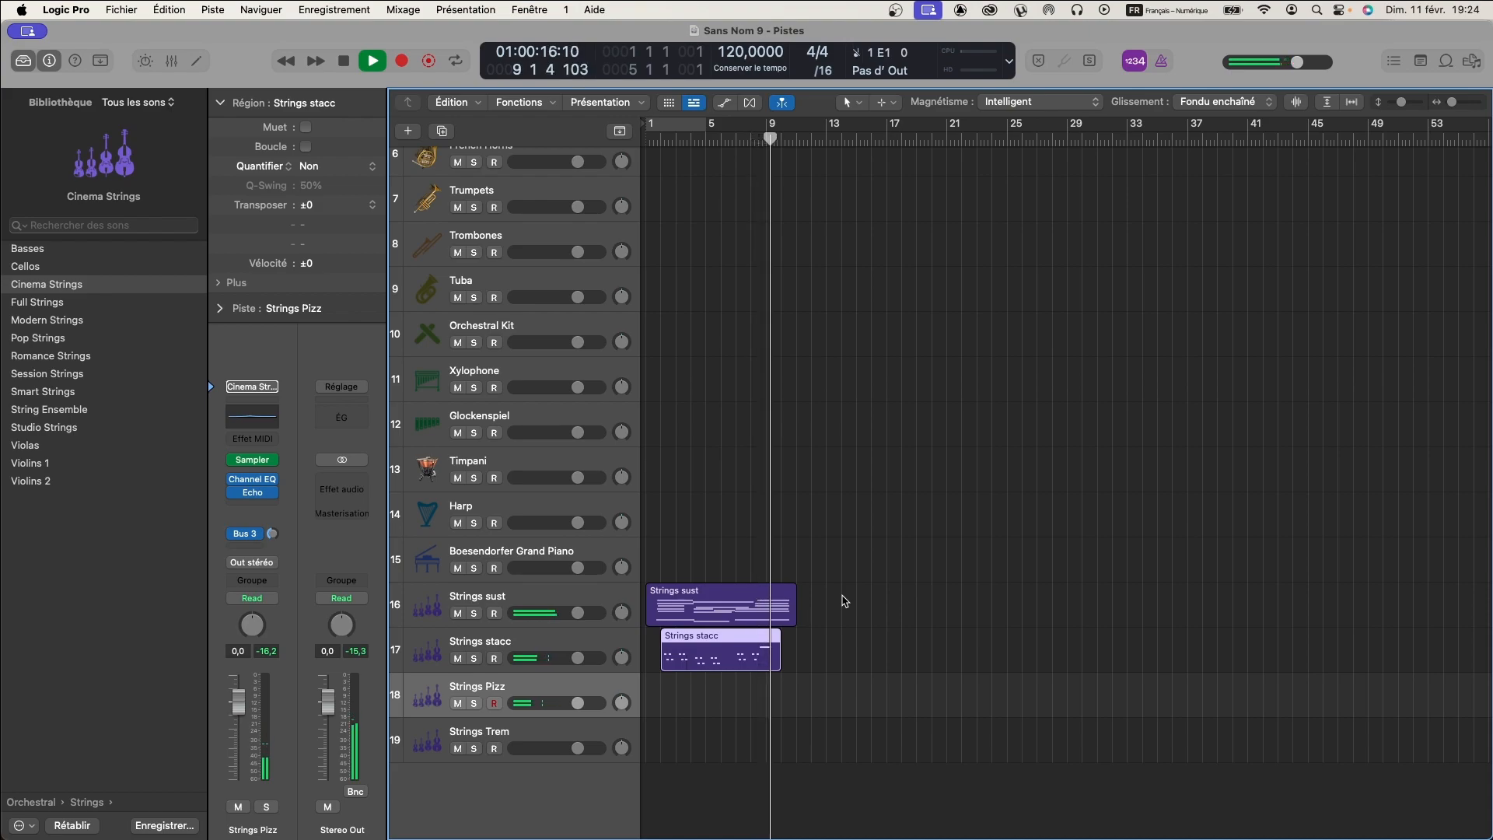
key(space)
key(shift+r)
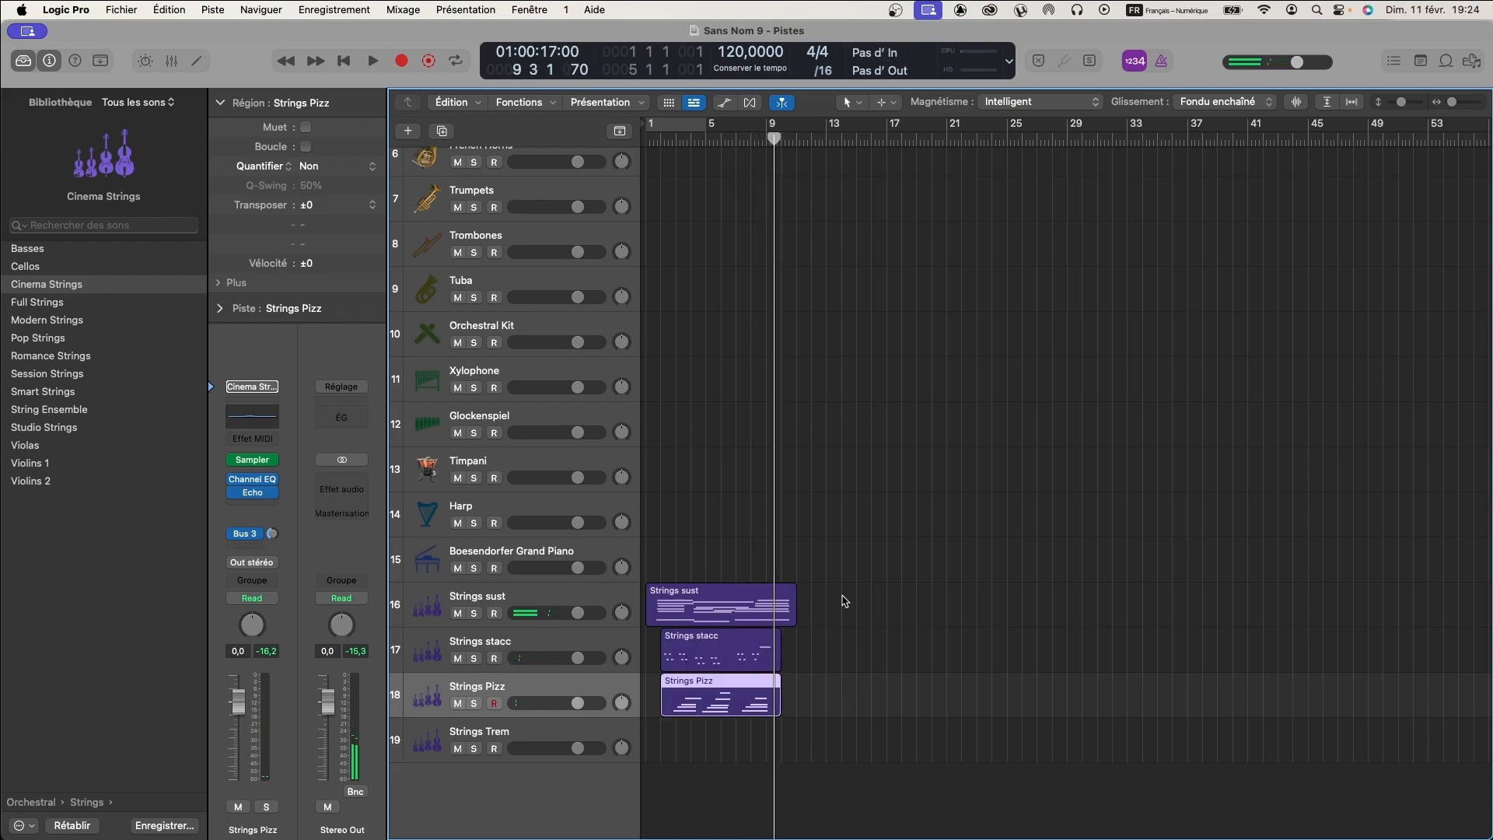
- Perform a tremolo part from the project start, capture it as a region on Strings Trem and return to the beginning
click(535, 732)
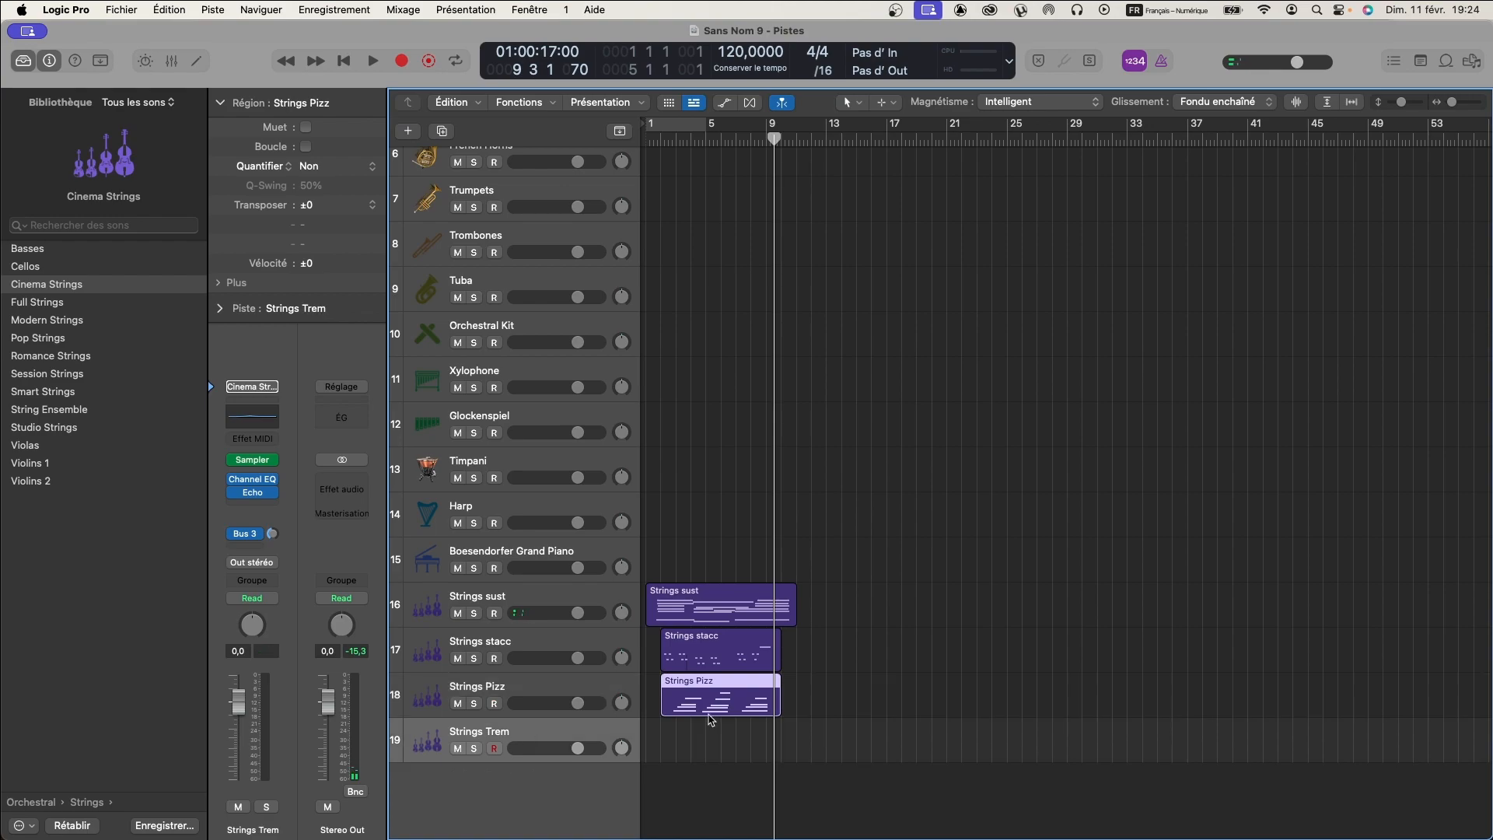
key(Return)
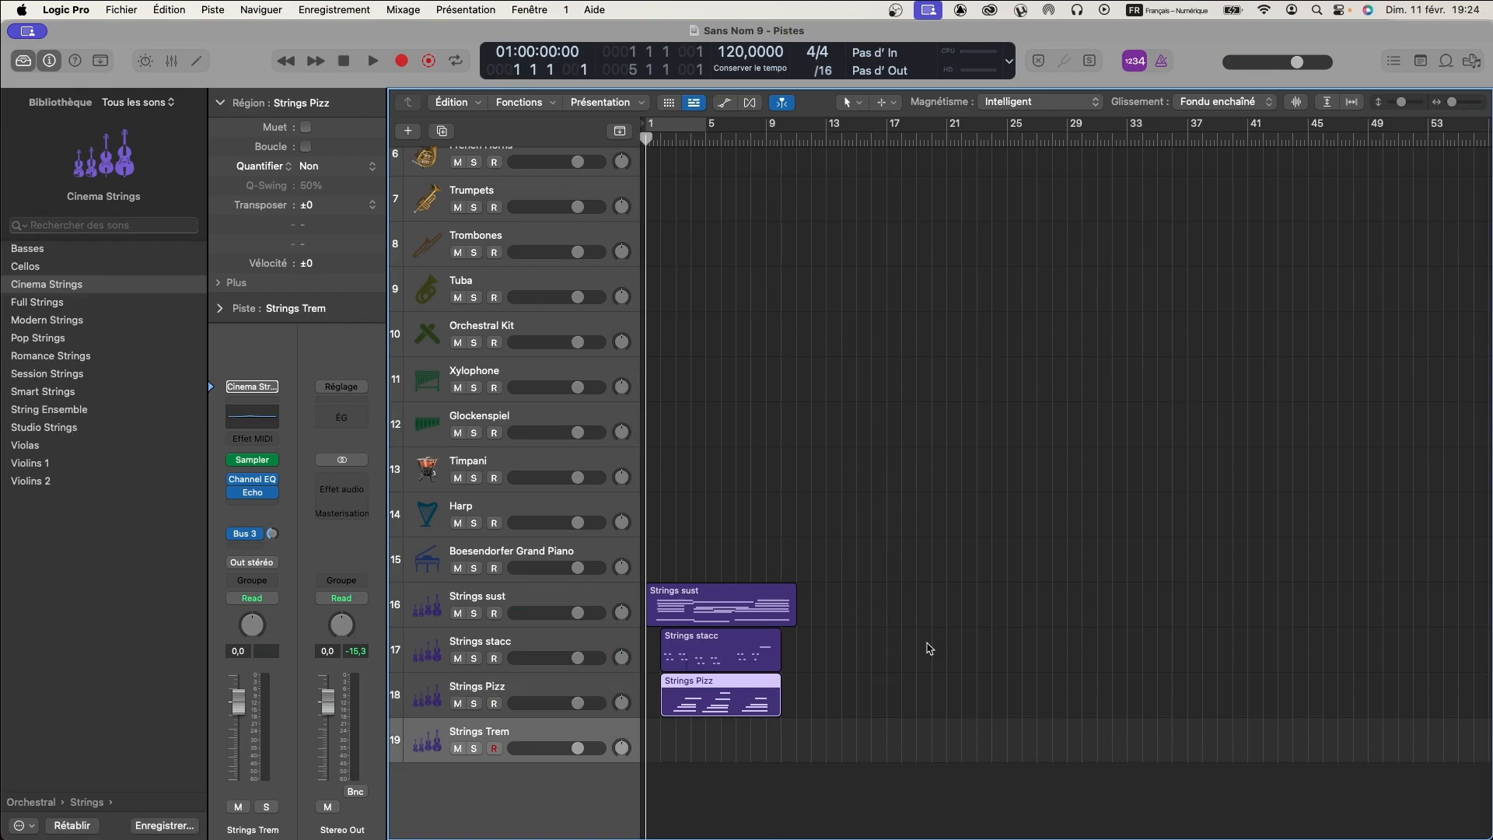
key(space)
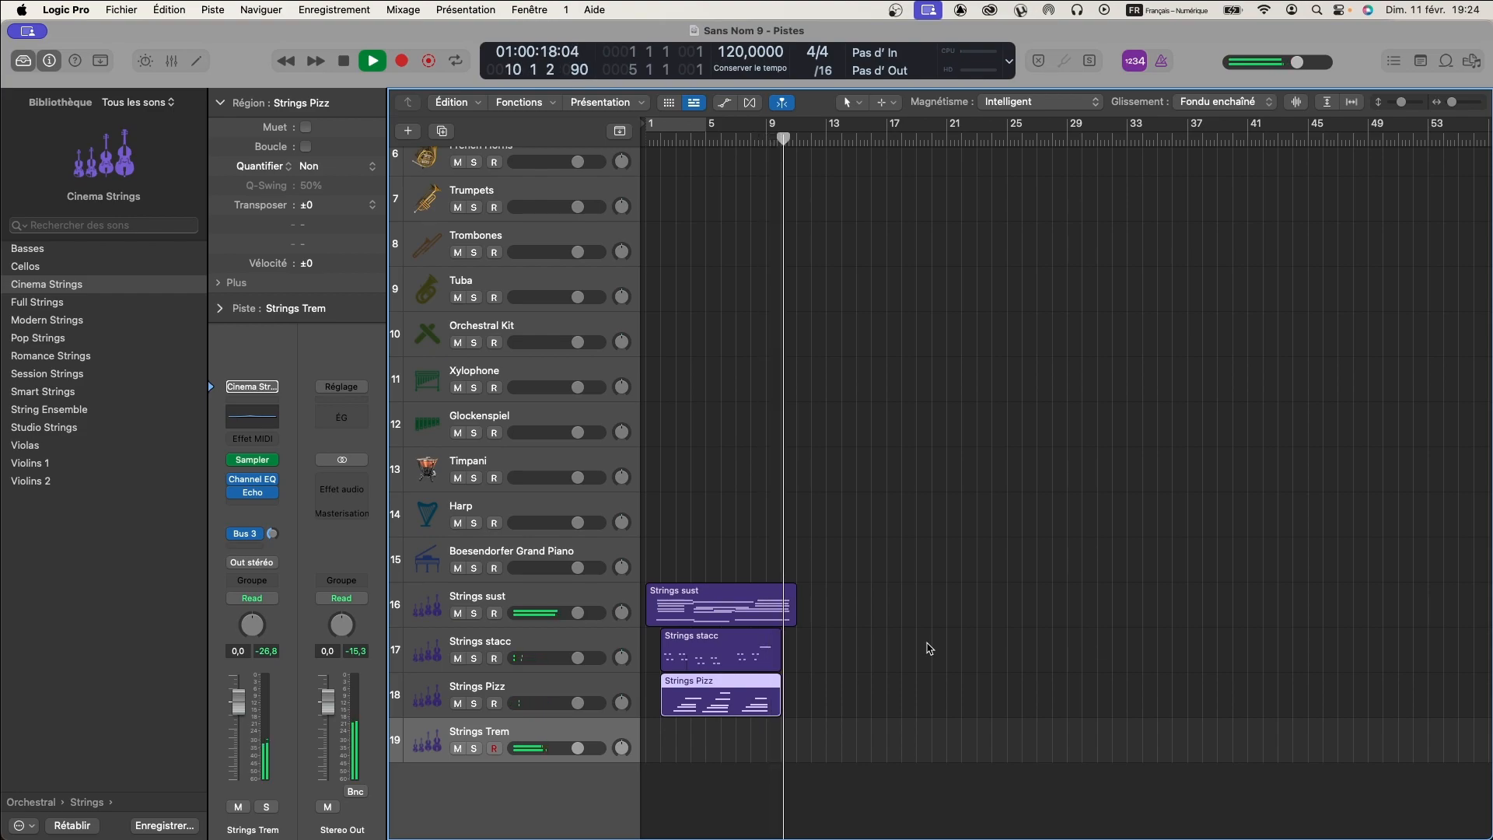
key(space)
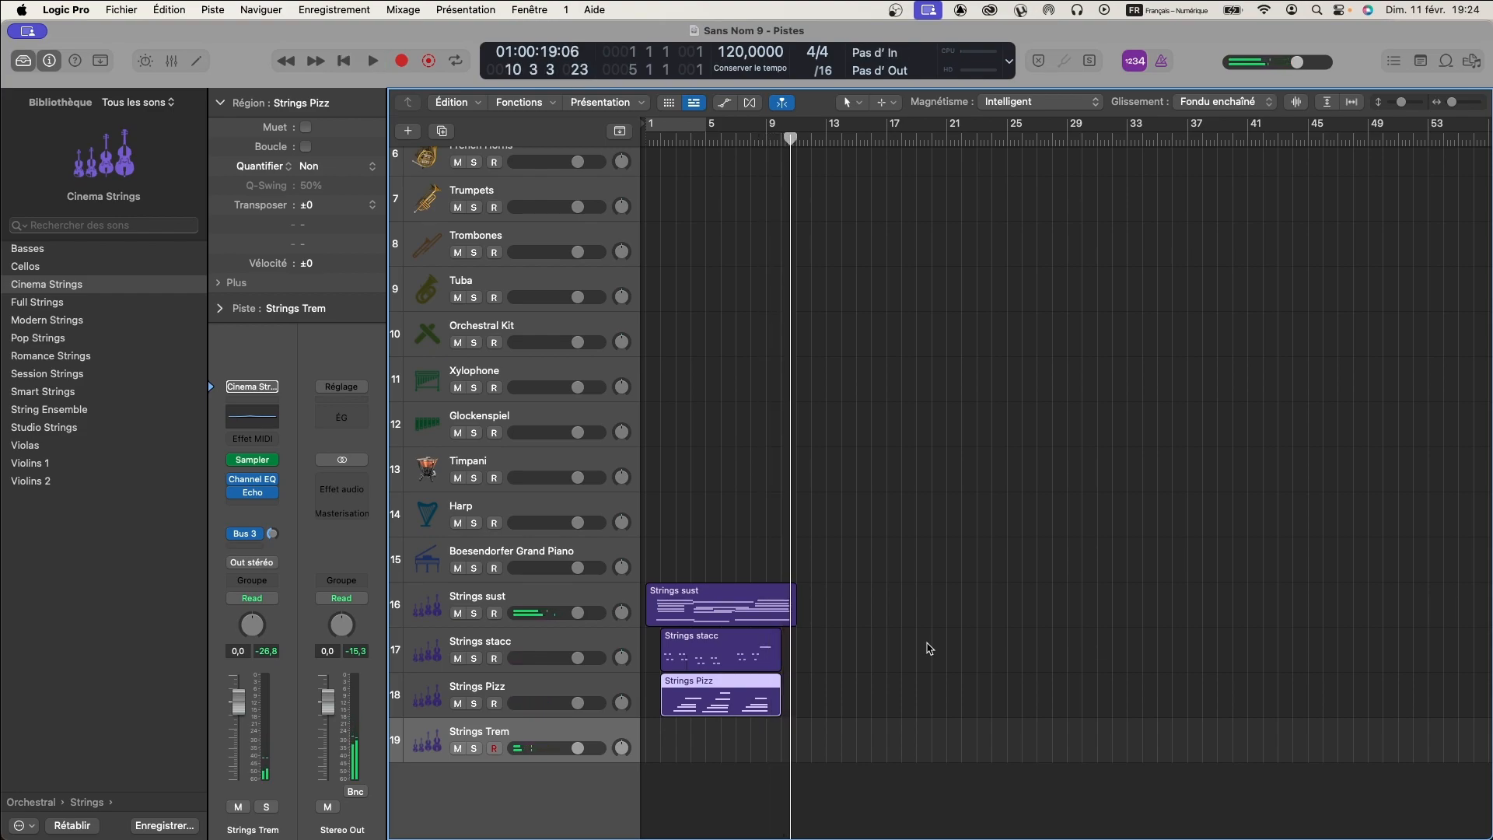
key(shift+r)
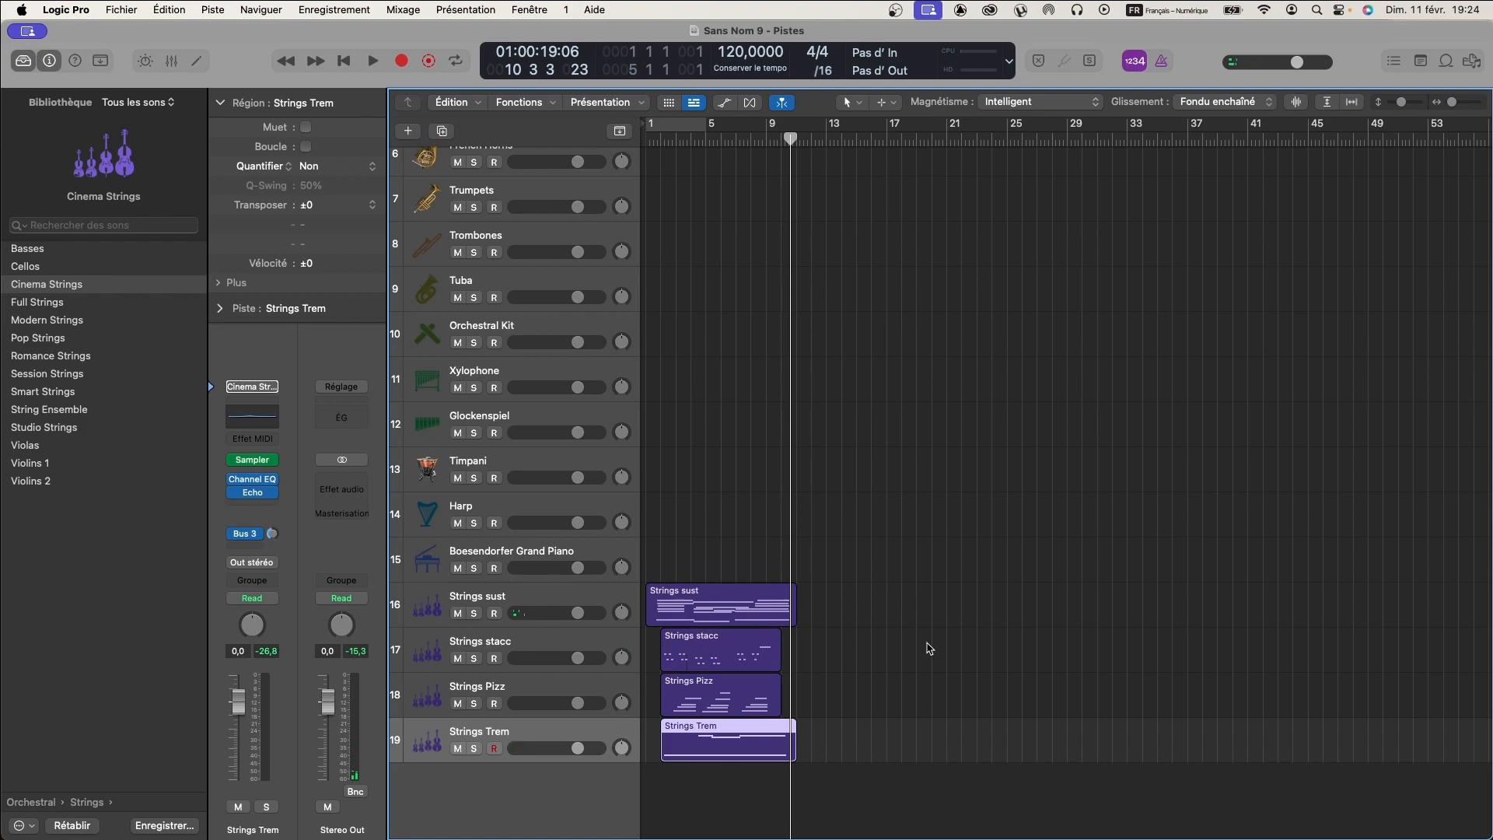
key(Return)
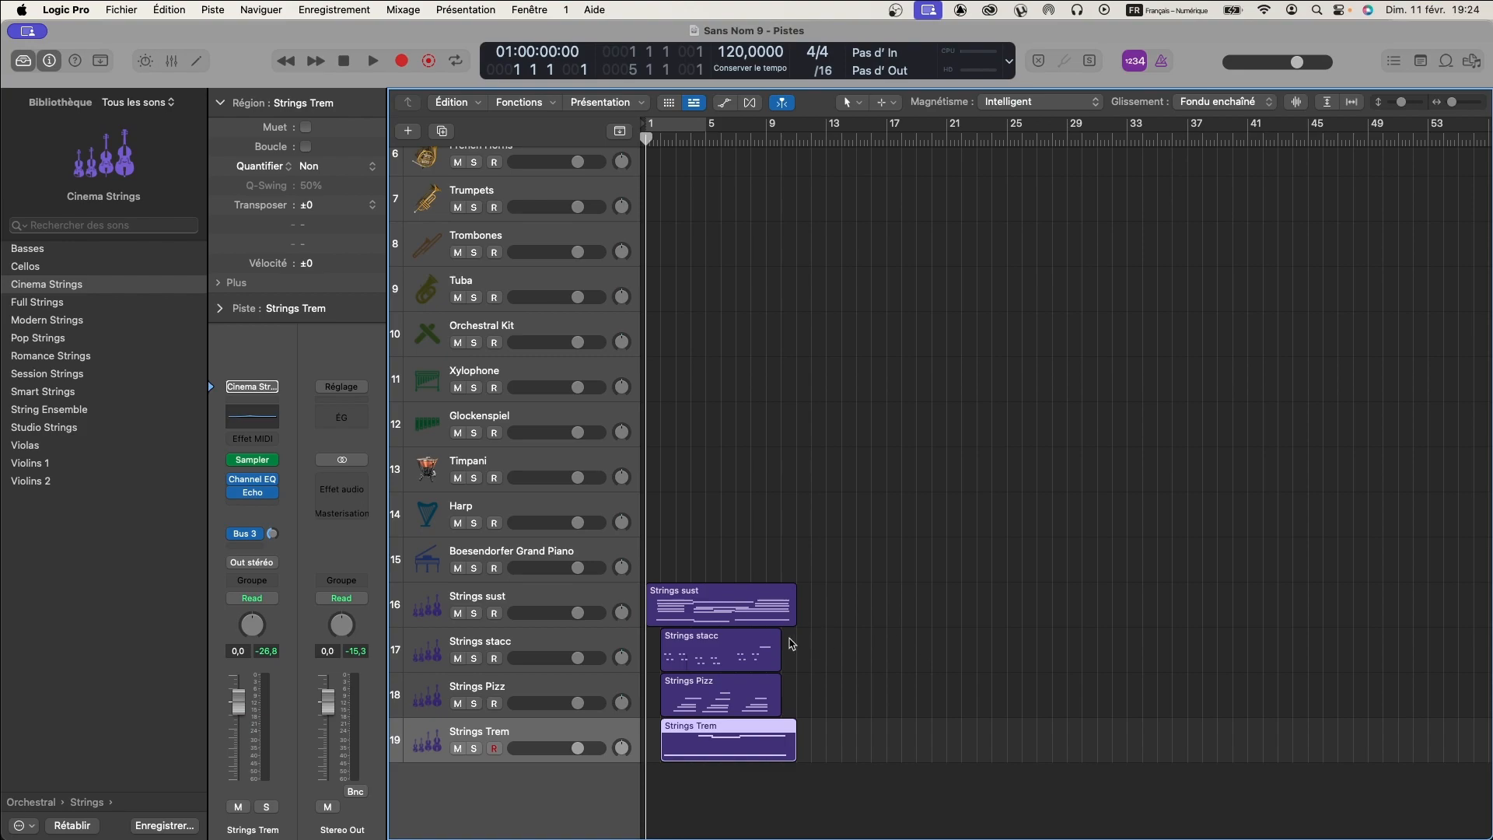
- Perform a piano part over the strings, capture it on the Boesendorfer Grand Piano track and return to the beginning
click(540, 552)
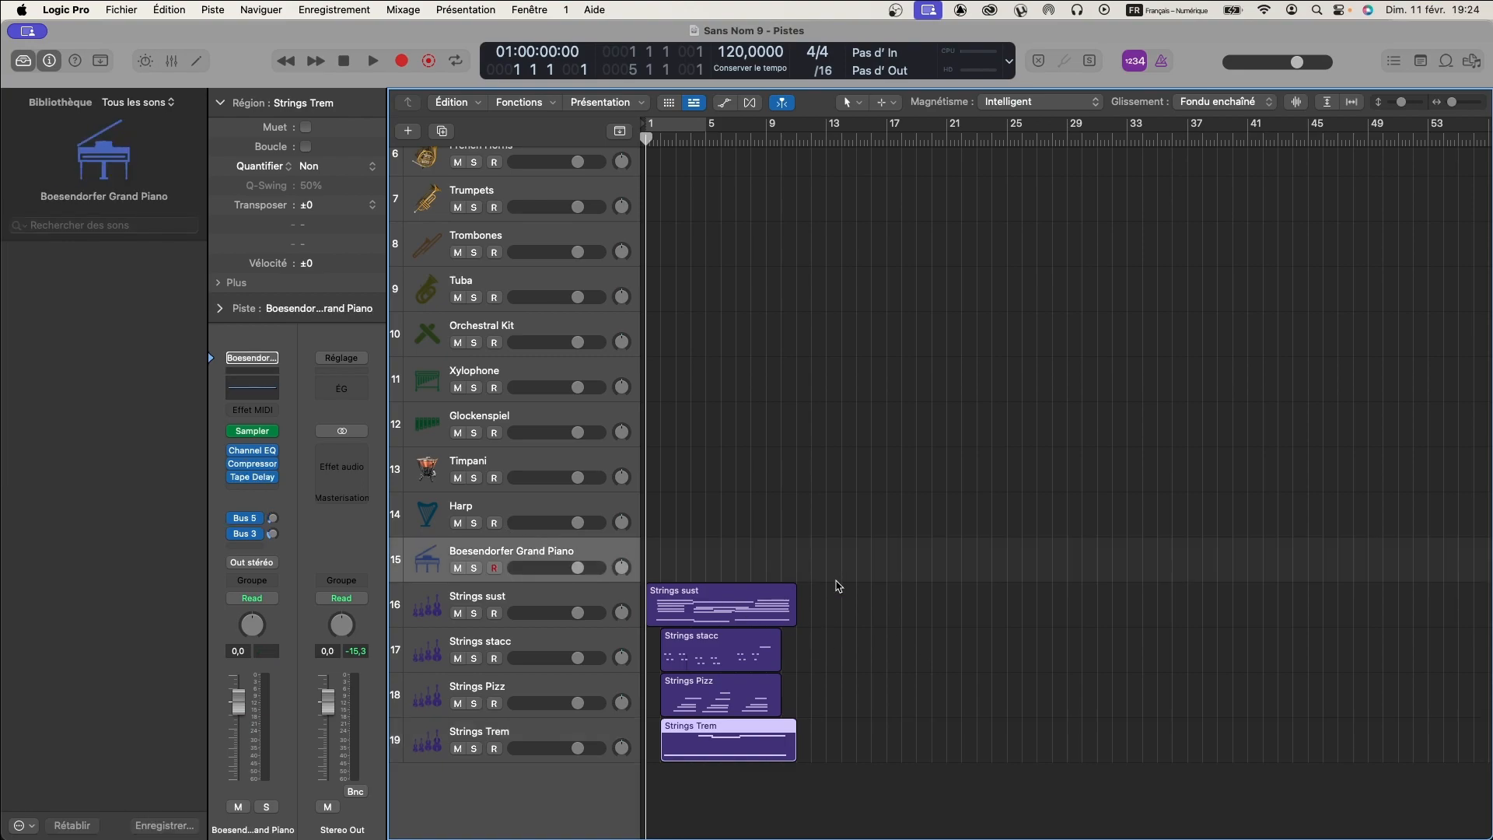
key(space)
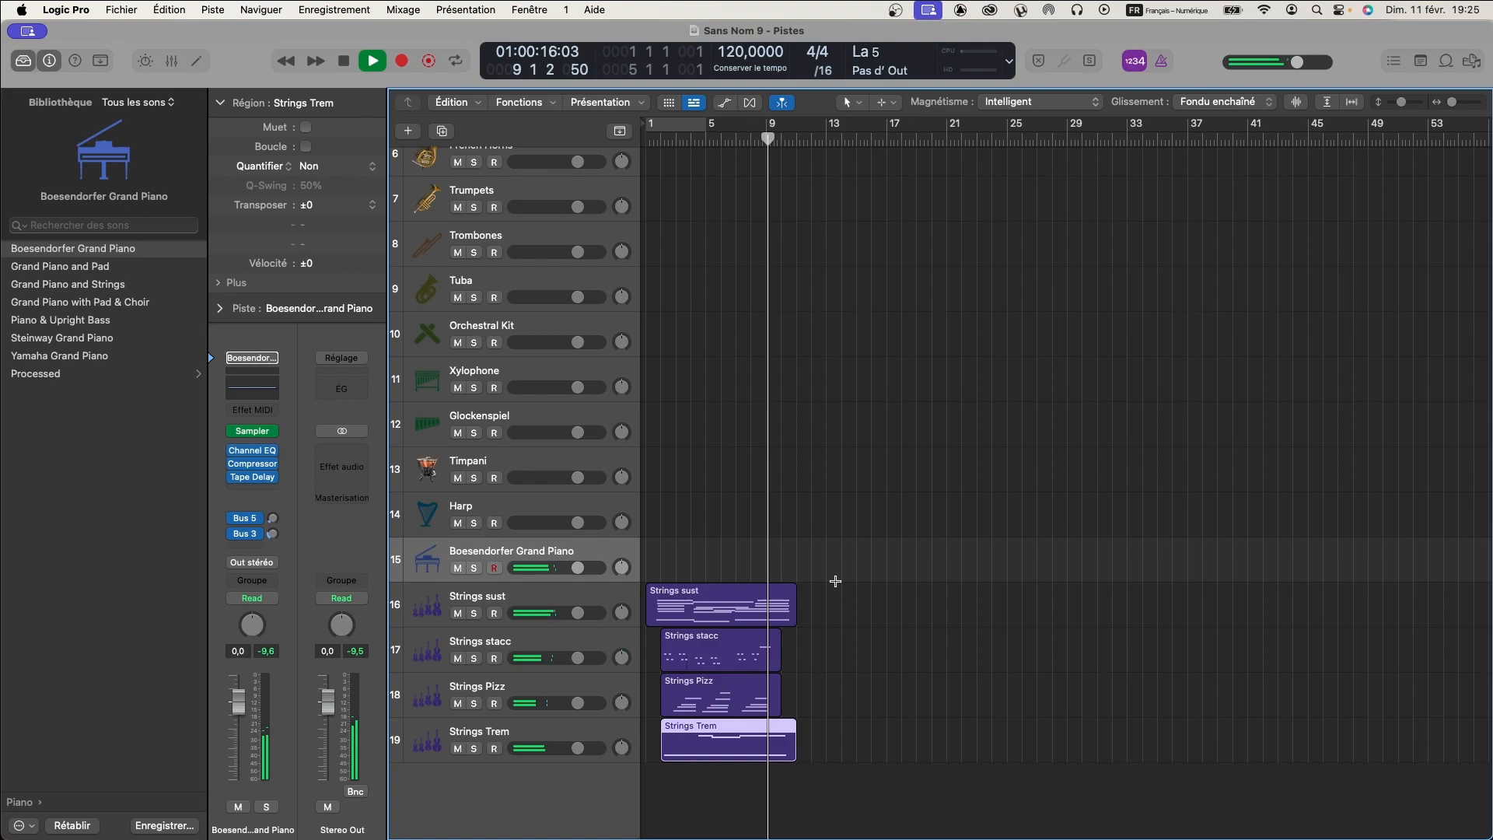
key(space)
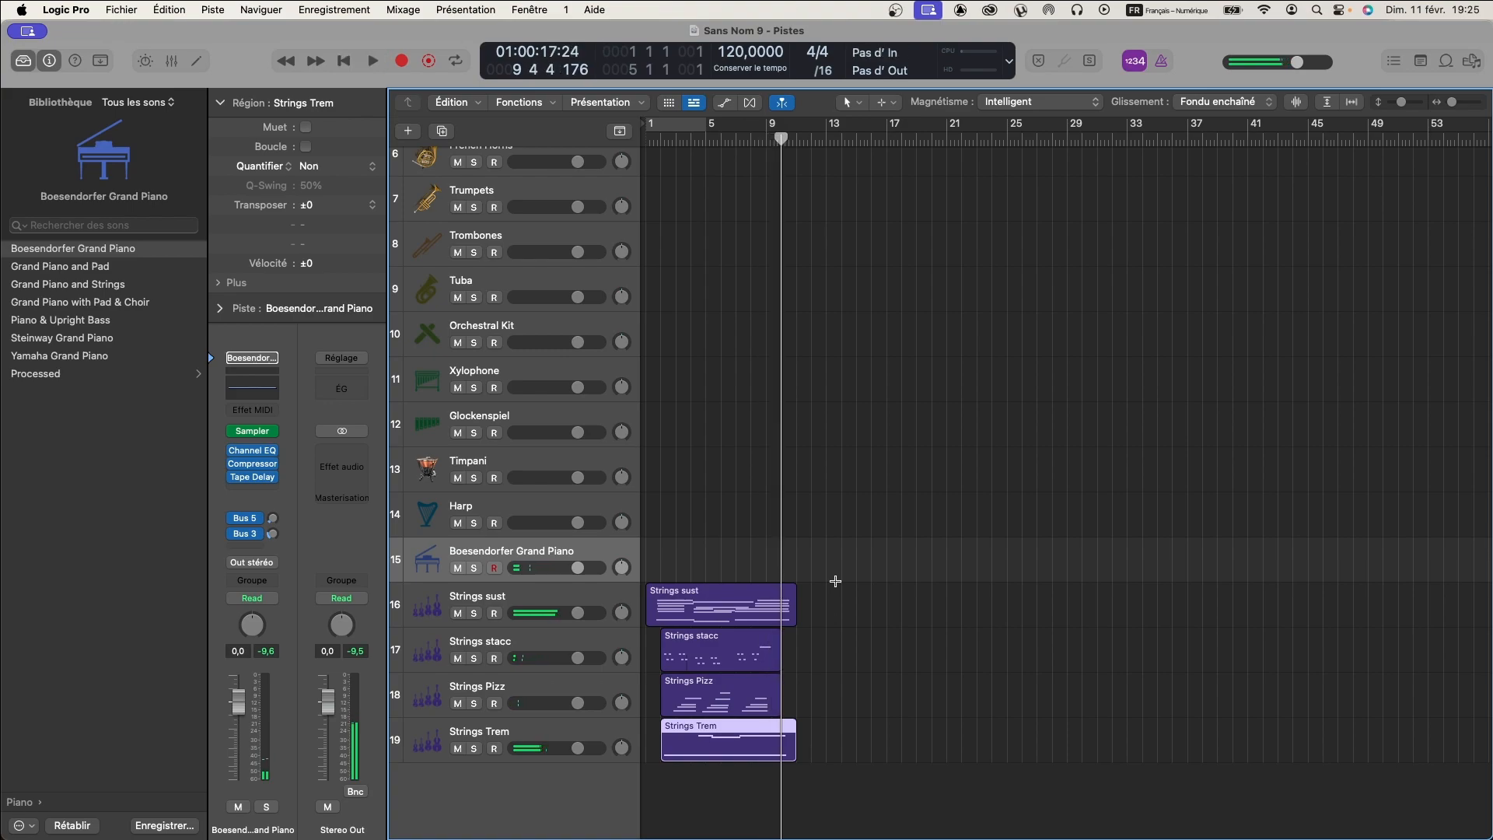
key(shift+r)
key(Return)
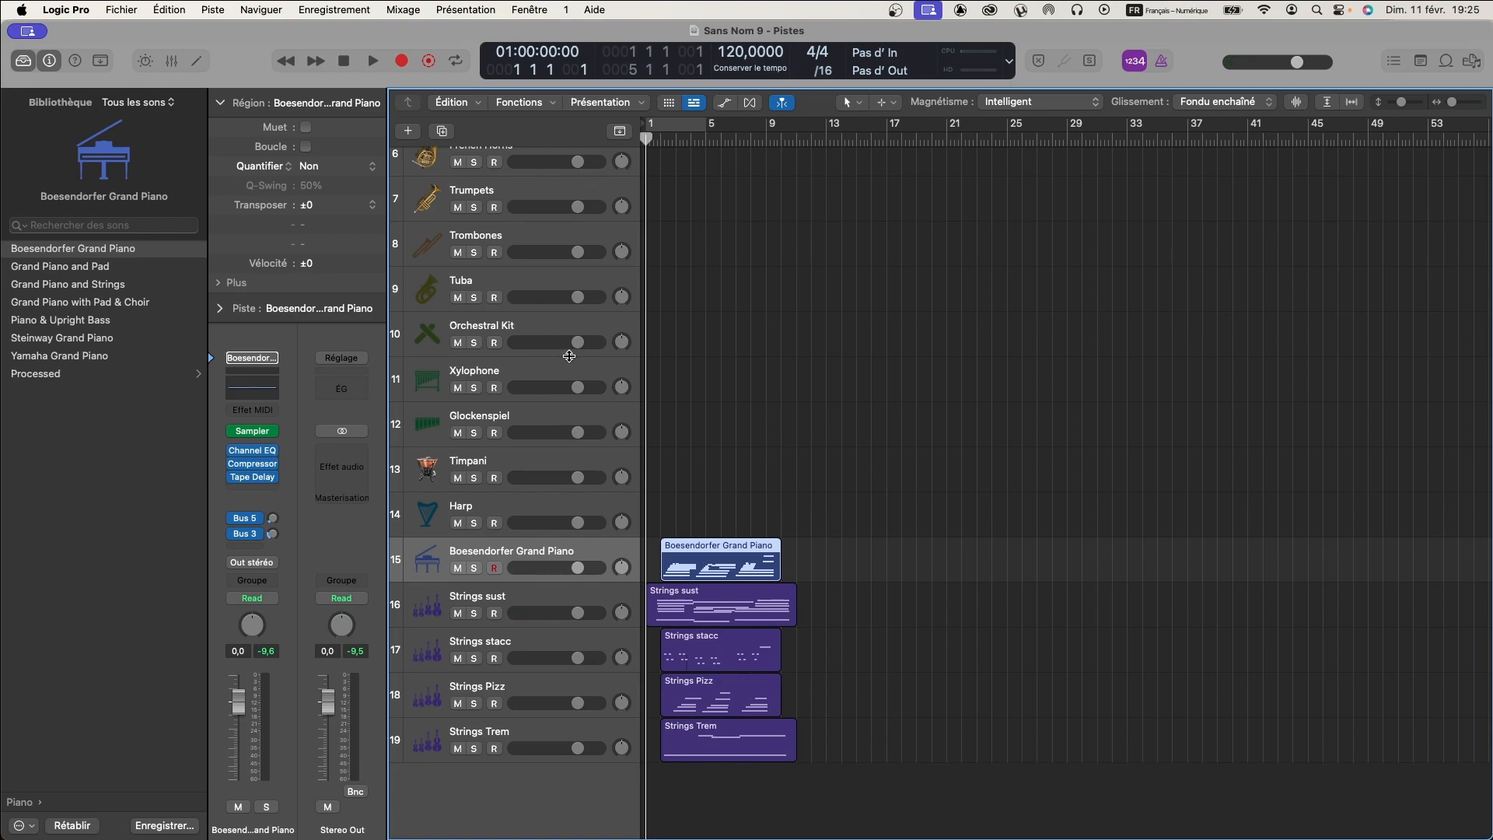
- Audition the Piccolo and Flute Solo tracks, and duplicate the Flute Solo track with its settings
scroll(505, 288, up, 5)
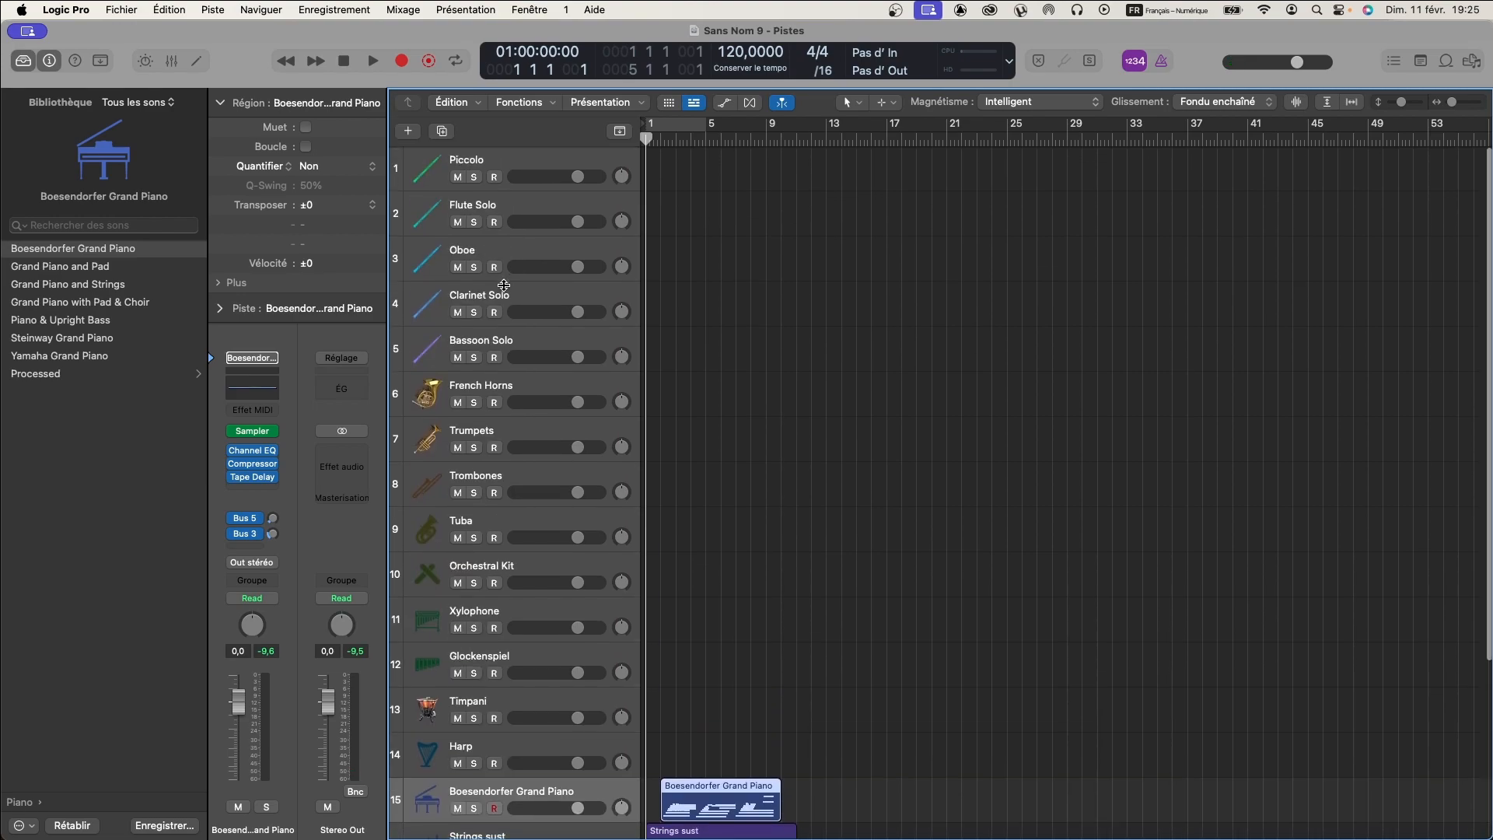
scroll(504, 285, down, 5)
scroll(506, 290, up, 5)
click(501, 161)
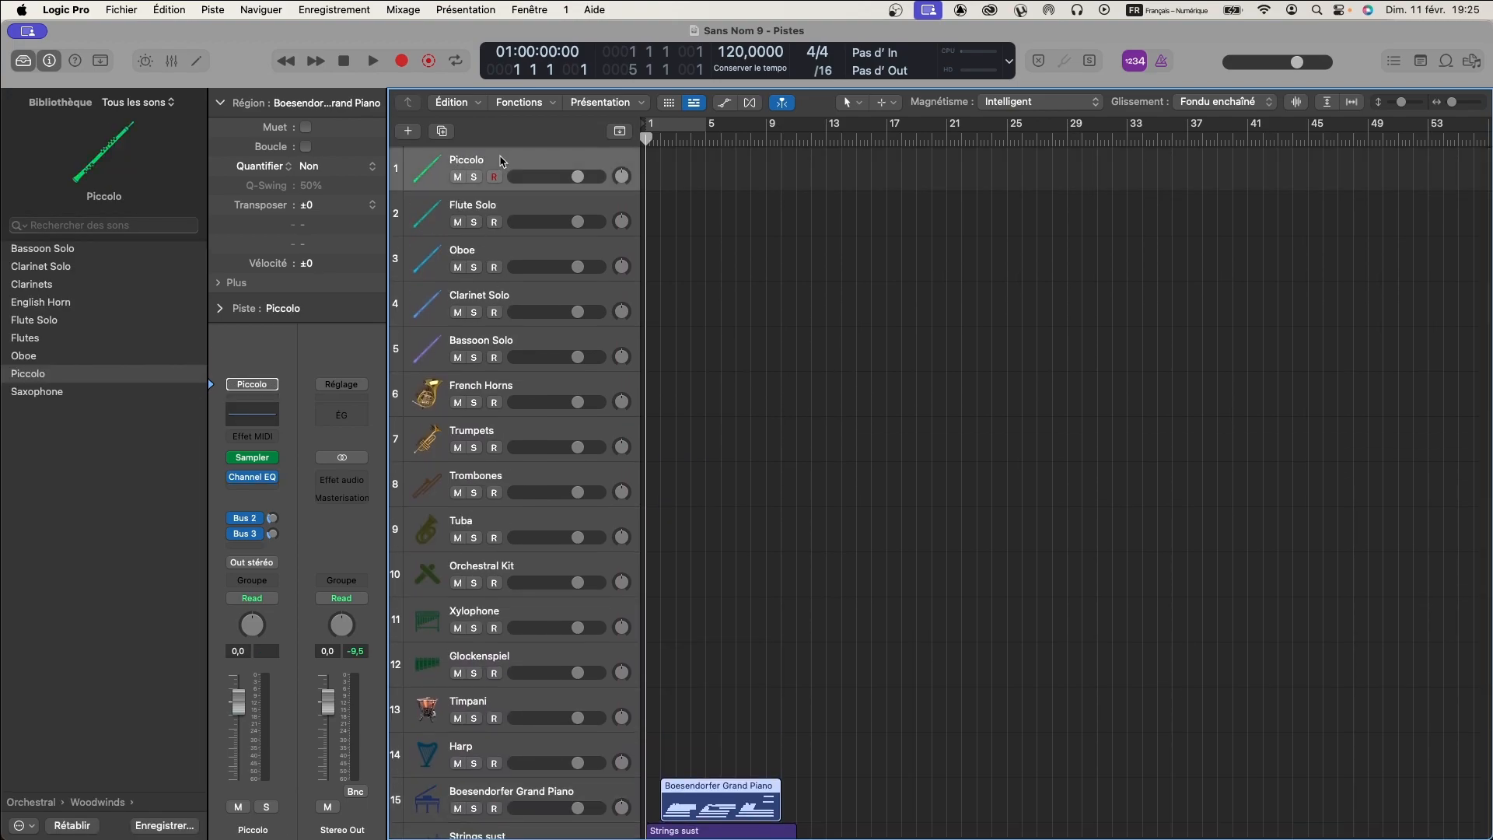
click(504, 204)
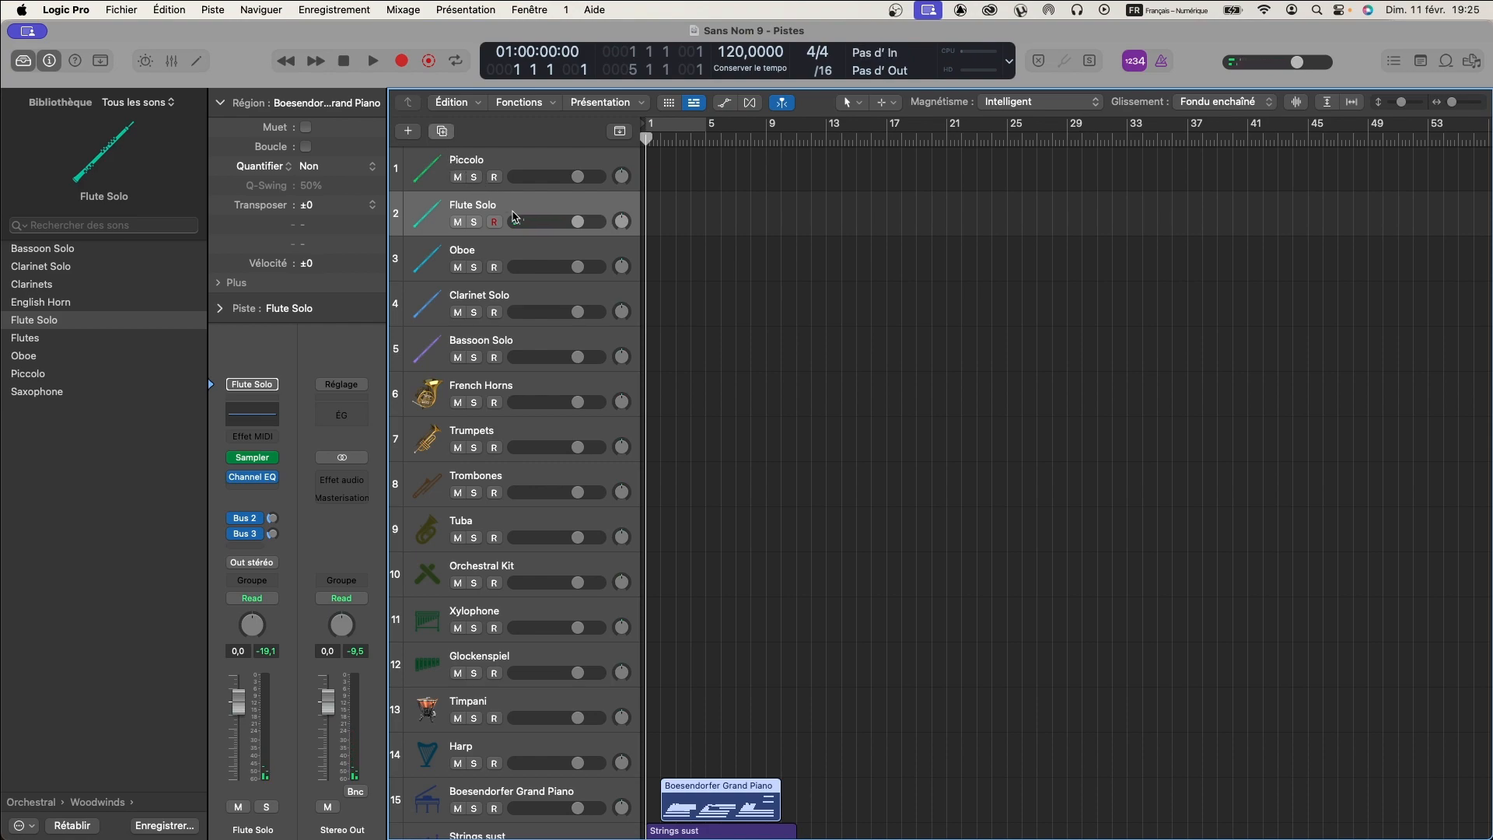
key(super+d)
click(485, 202)
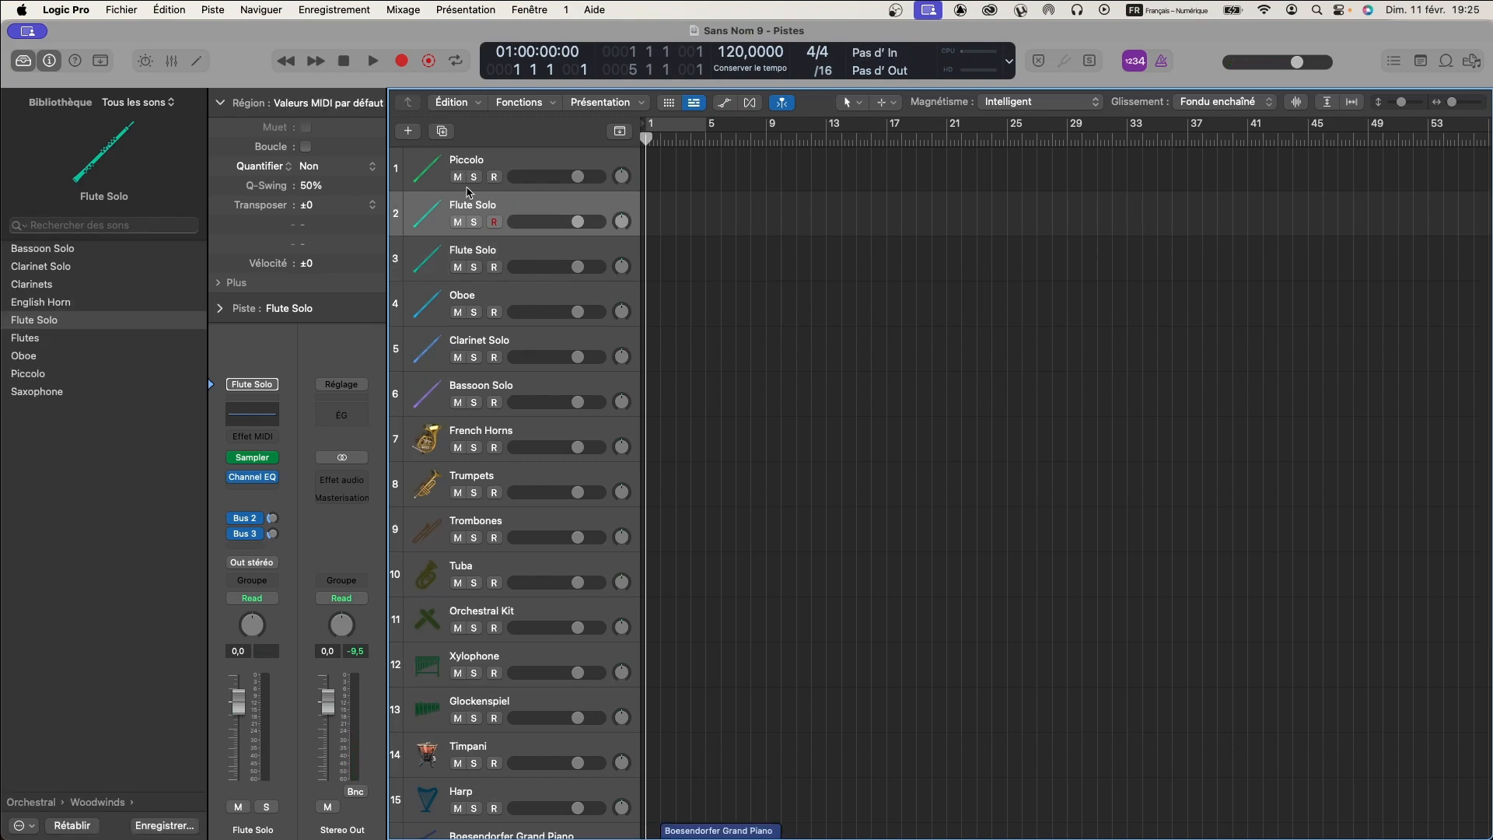
- Open the Smart Controls and toggle Legato on the first Flute Solo track and Staccato on its duplicate
click(146, 62)
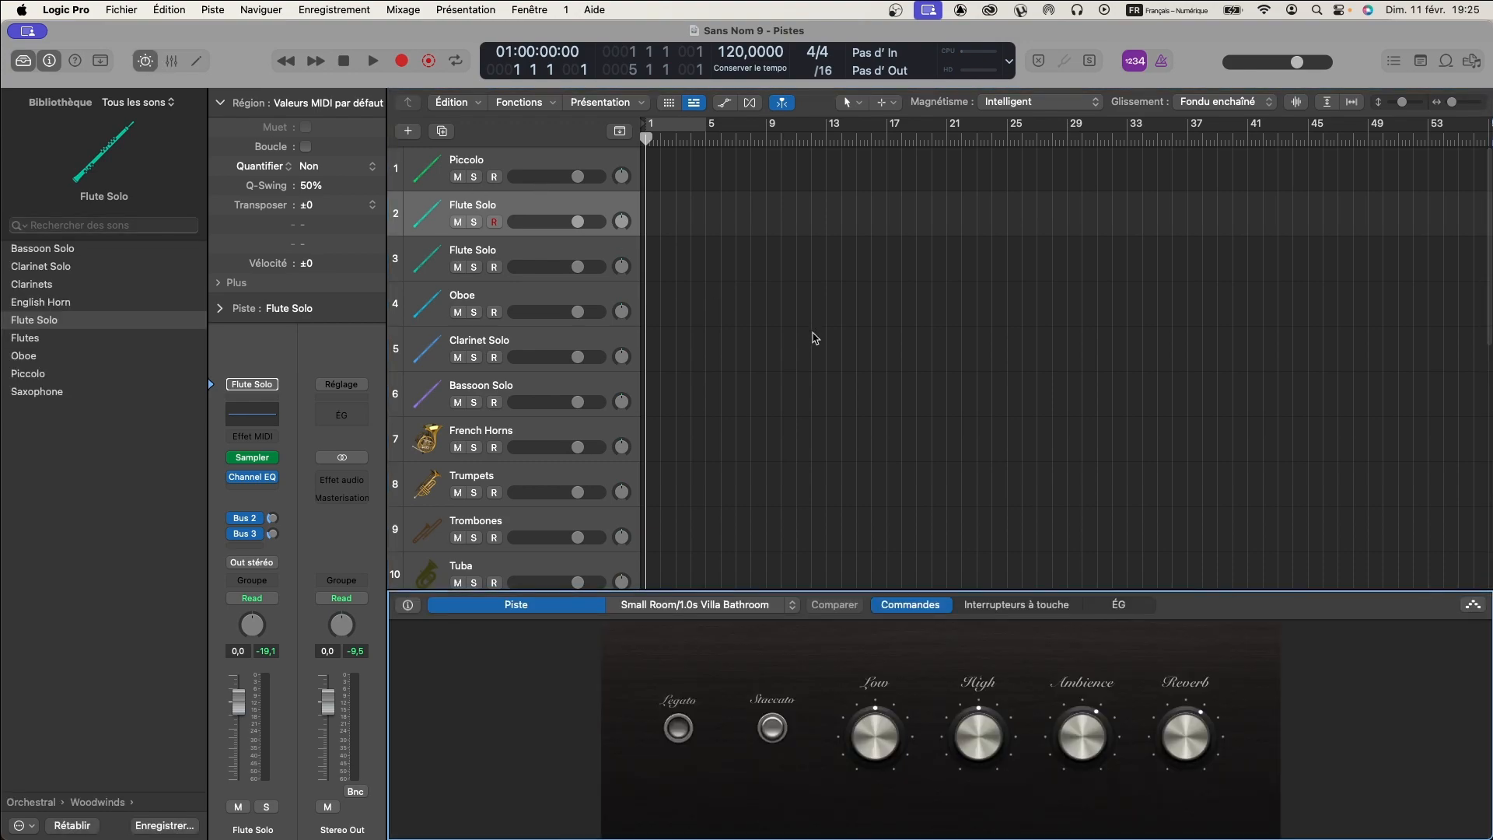
click(678, 727)
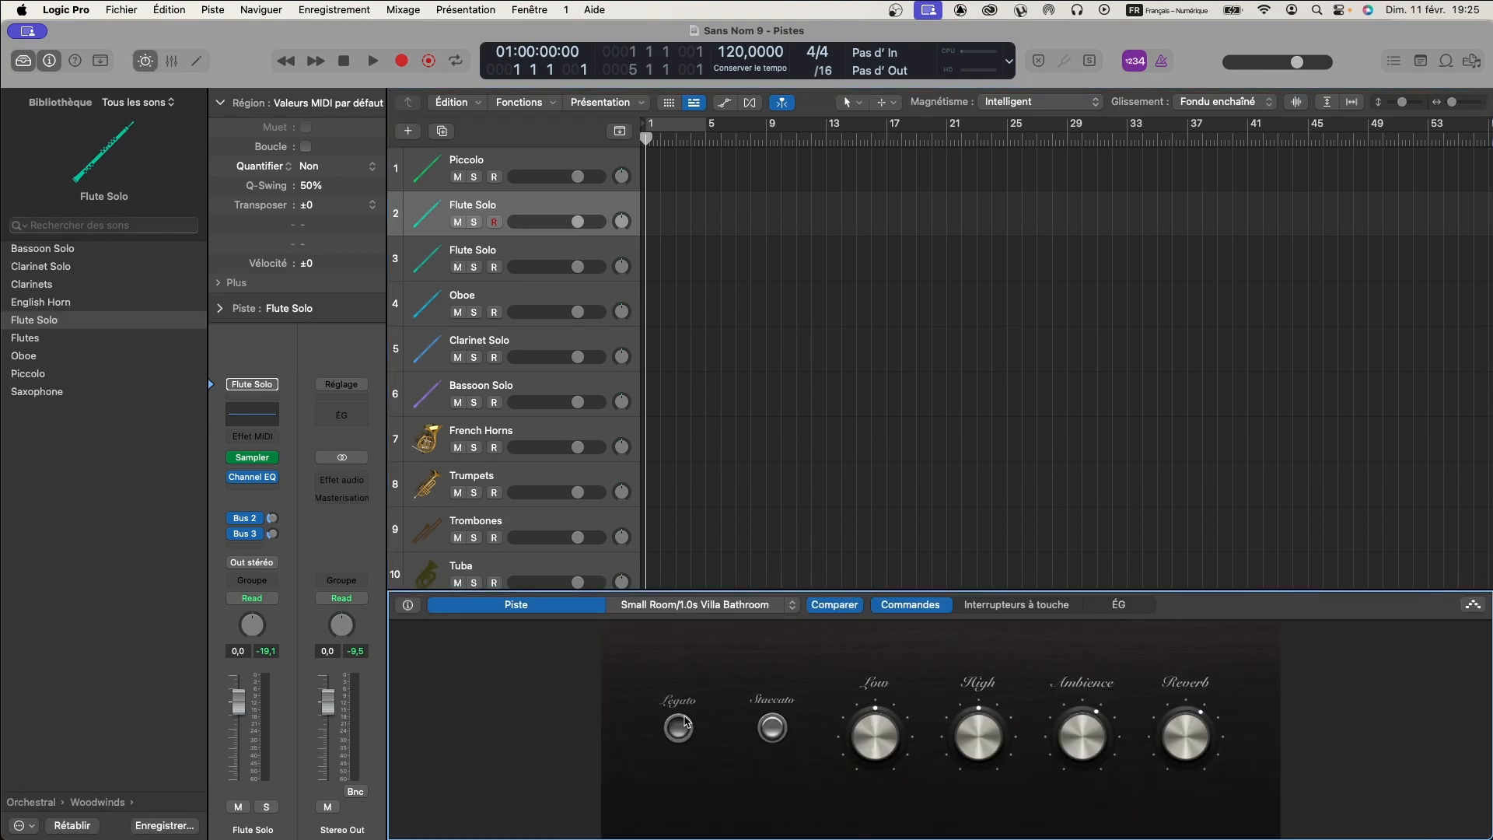
click(534, 249)
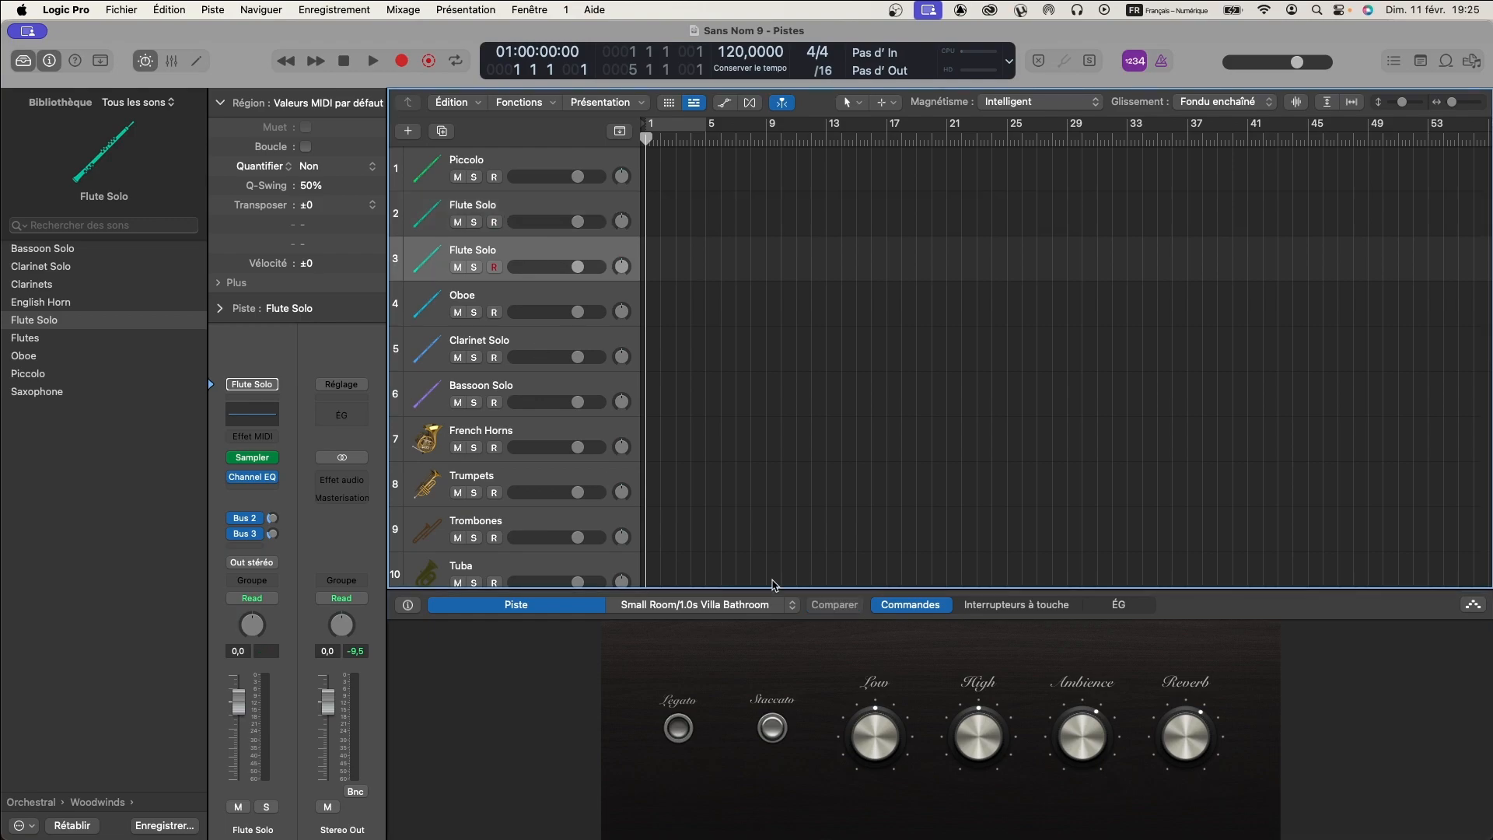
click(772, 727)
- Rename the first Flute Solo track Flute sust and its duplicate Flute stacc
double_click(487, 204)
click(500, 204)
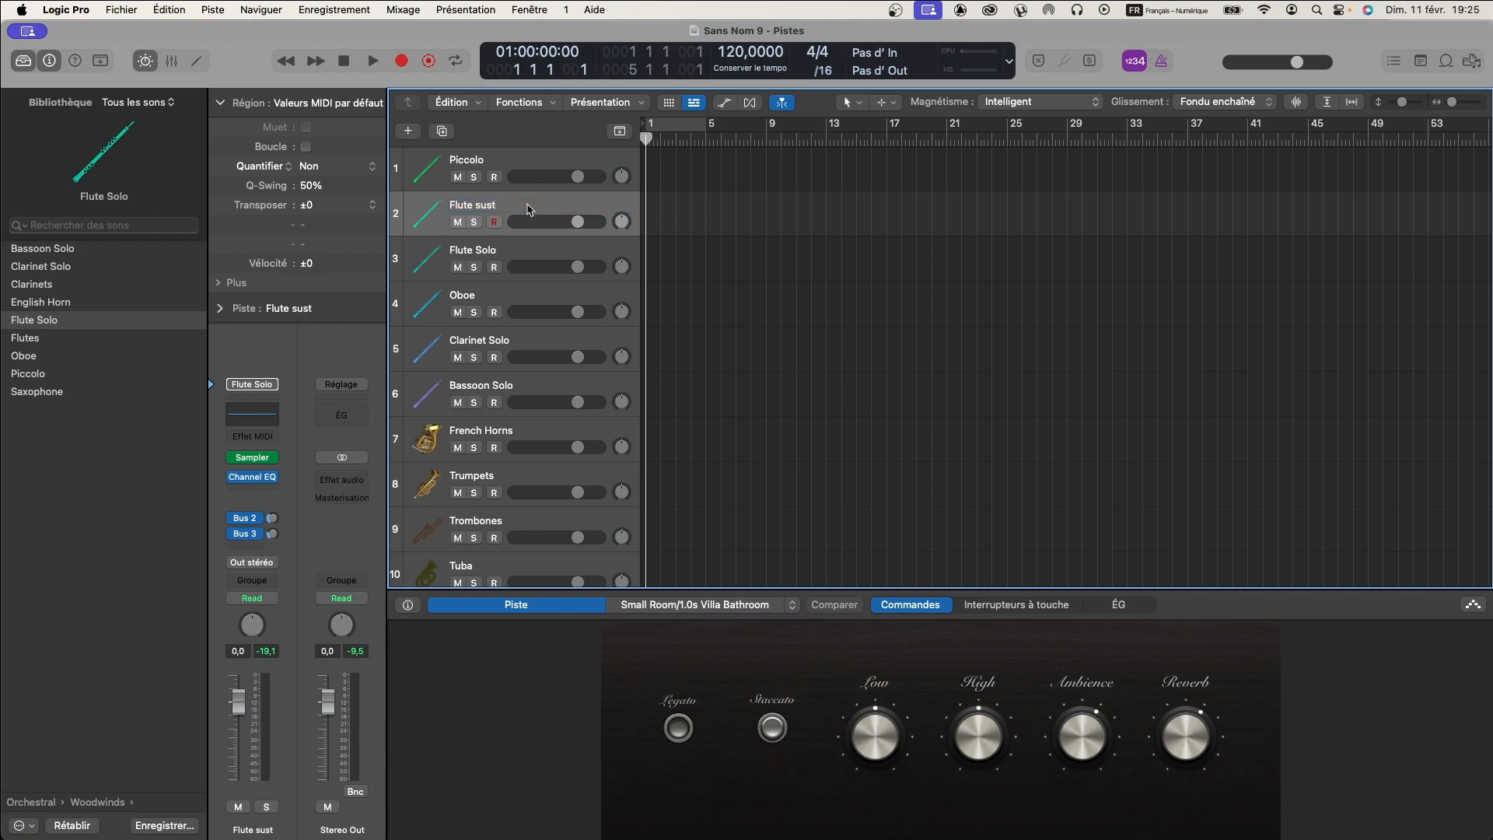
double_click(493, 250)
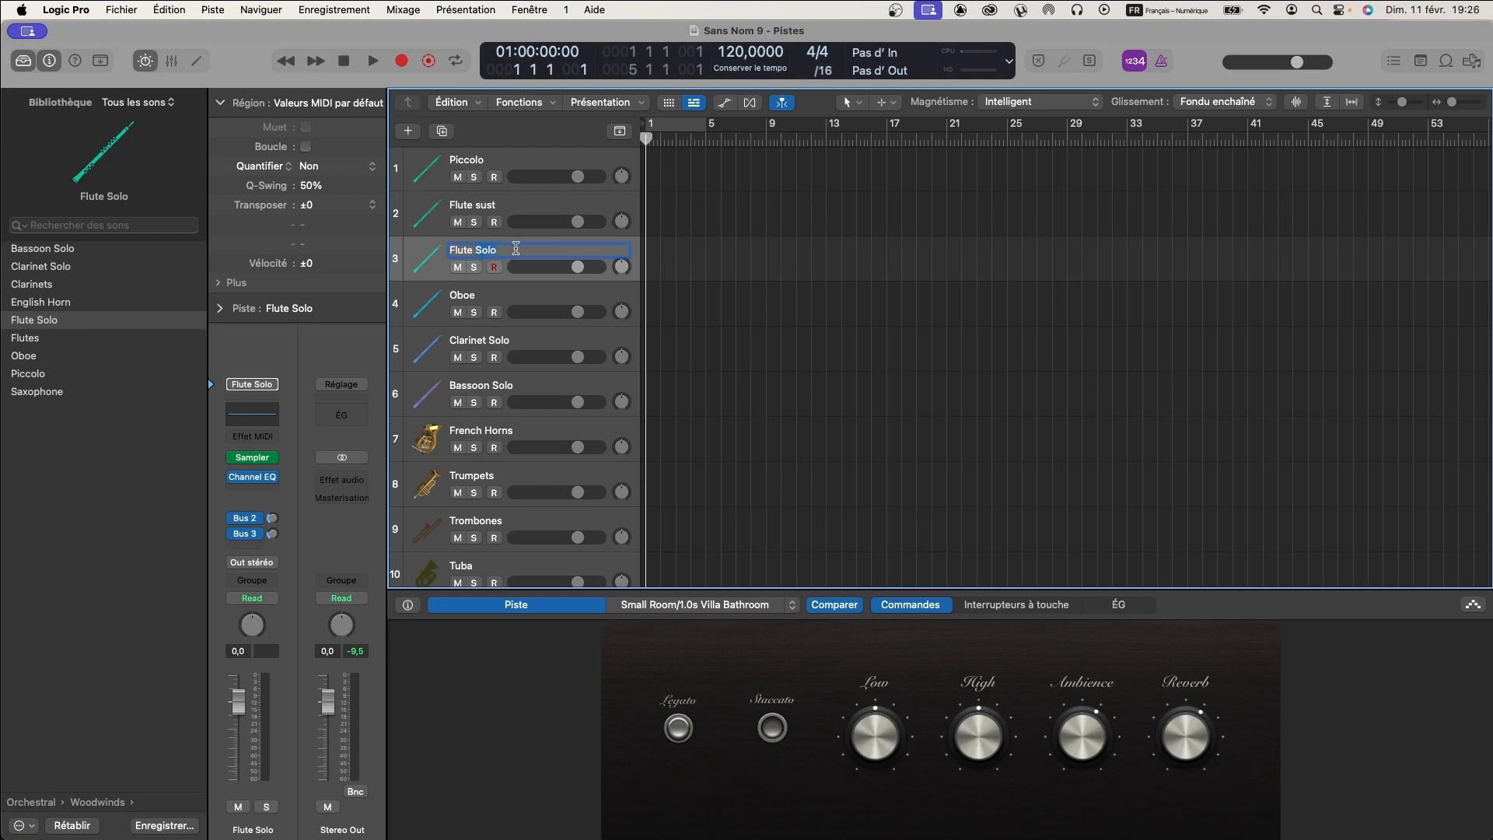
key(BackSpace)
key(BackSpace)
key(BackSpace)
key(BackSpace)
text(s)
key(Return)
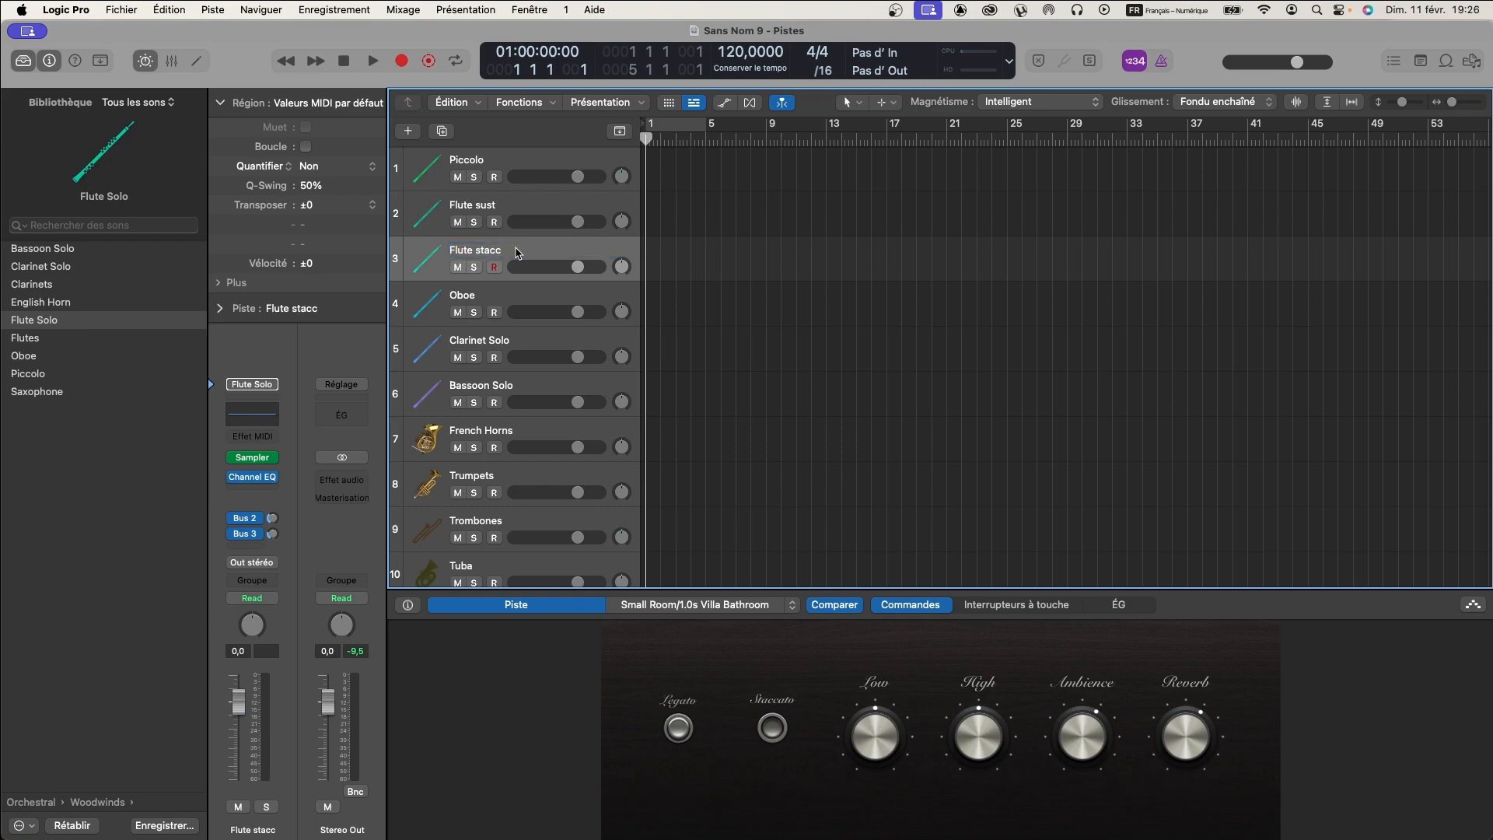
- Select the Flute sust track, close the Smart Controls and shrink the track height to fit the whole orchestral template in view
click(511, 207)
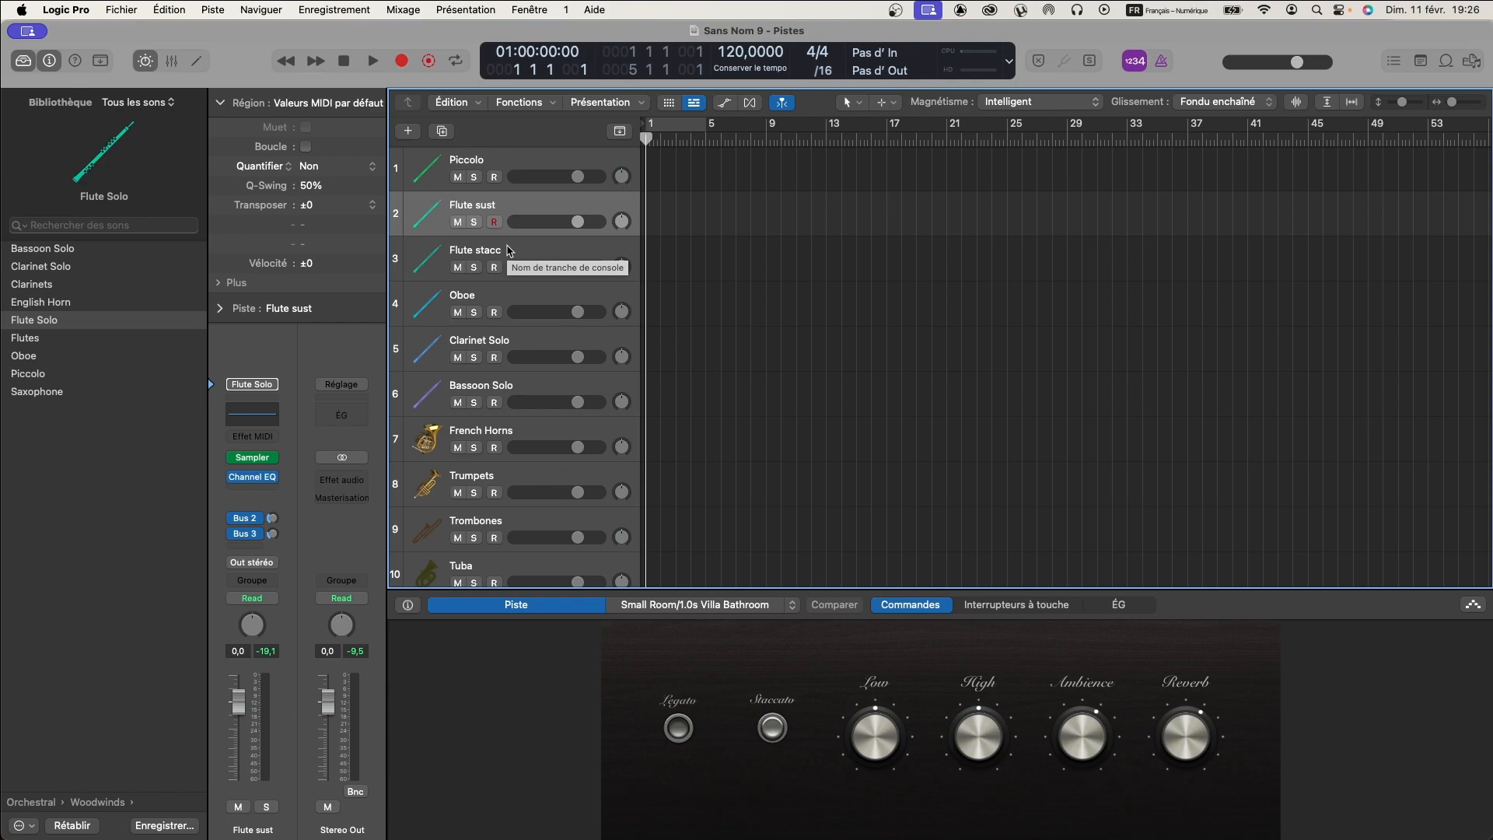
click(535, 611)
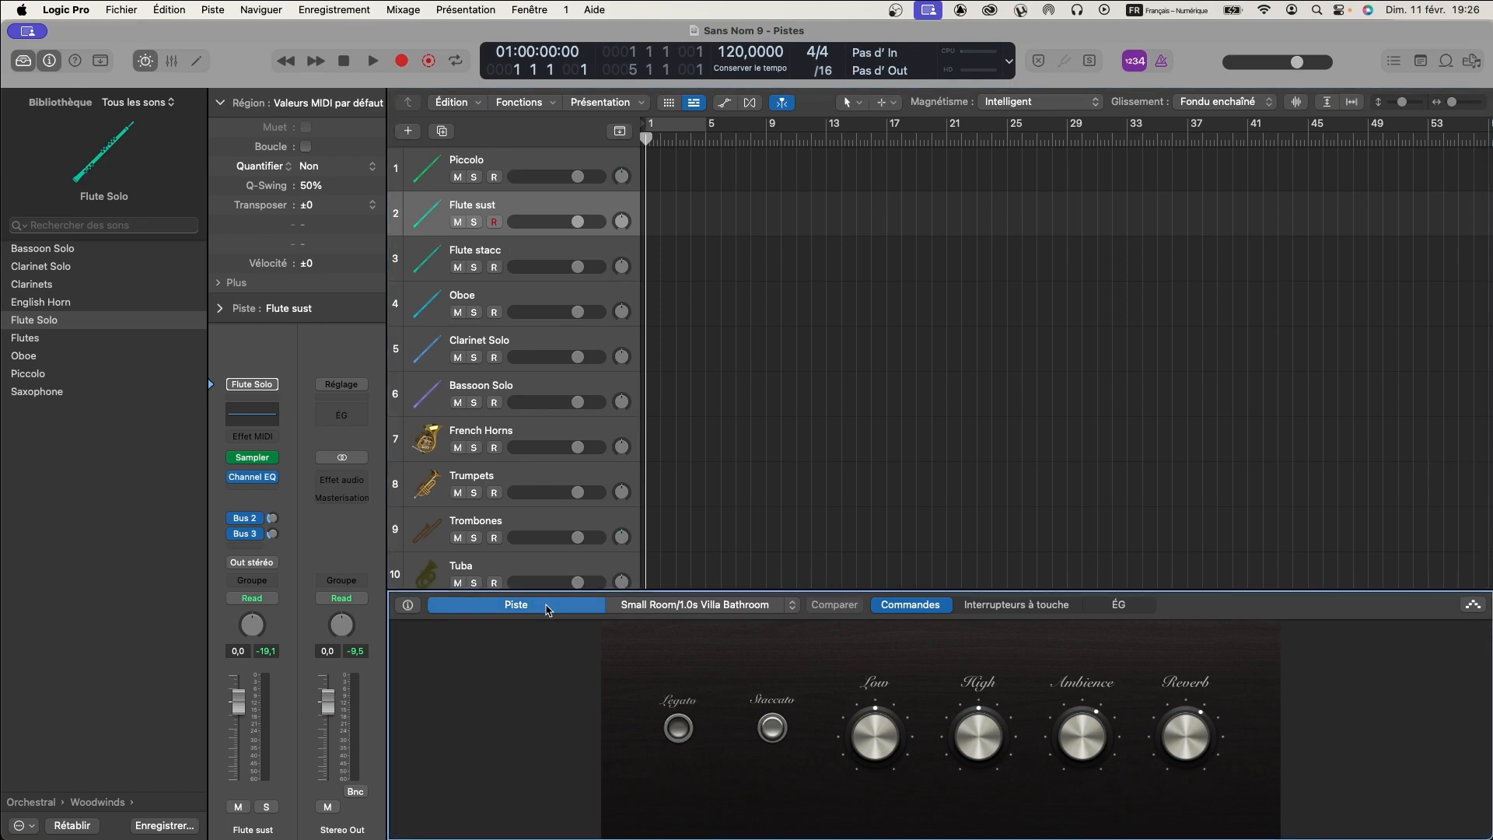
click(145, 62)
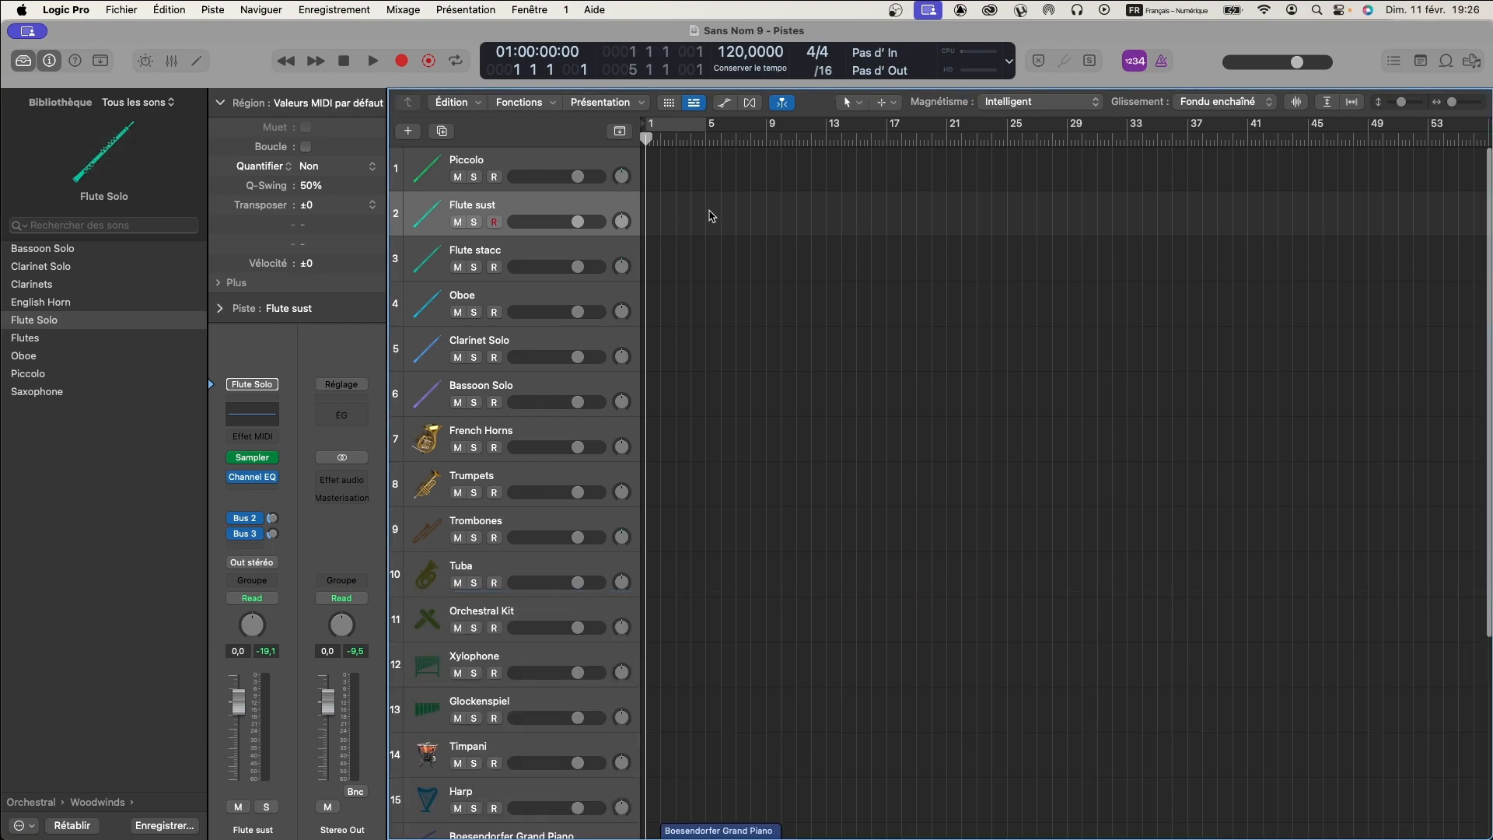
scroll(778, 261, down, 10)
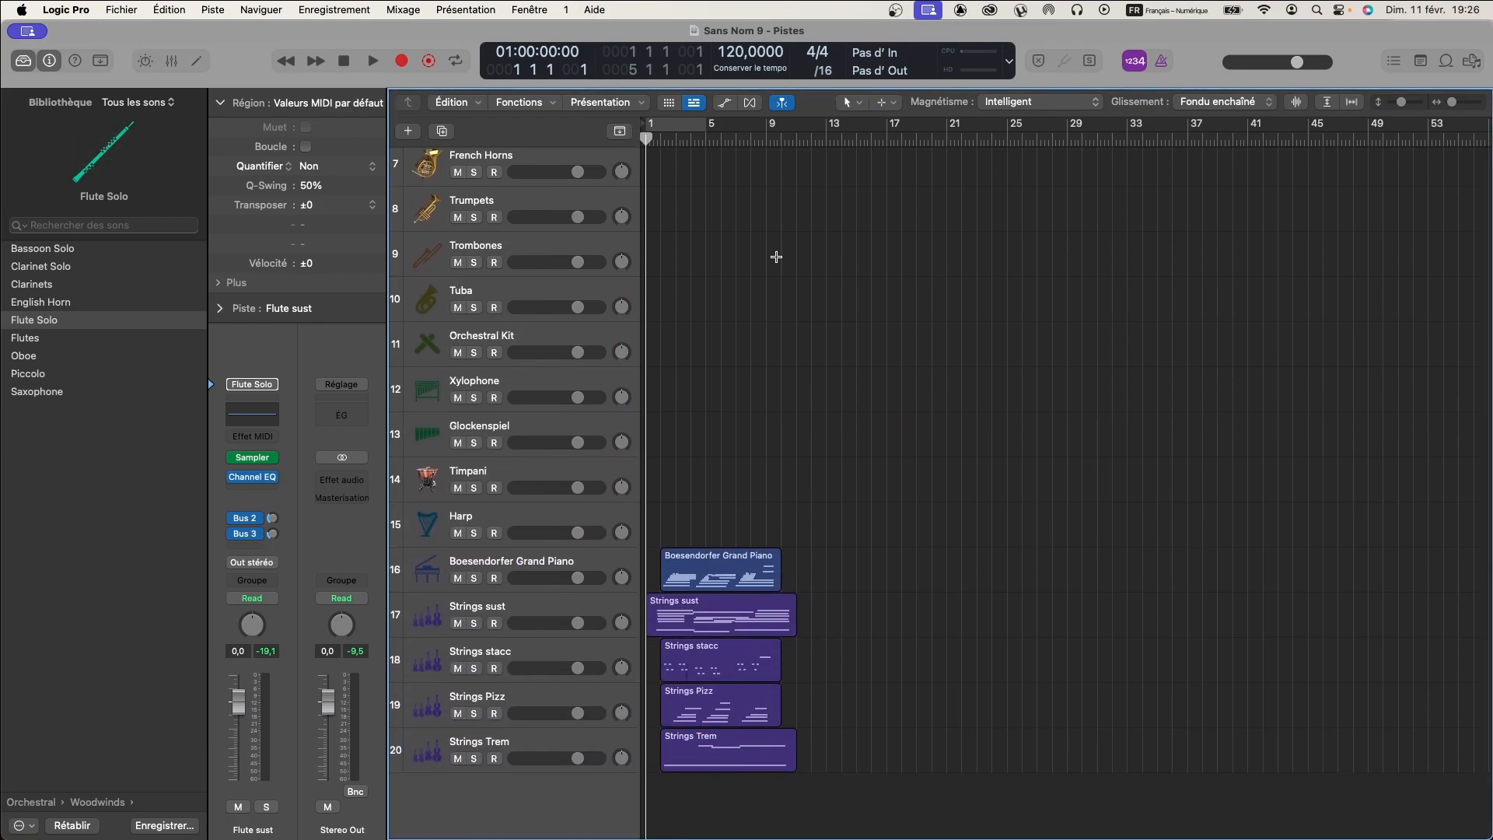
scroll(778, 258, down, 6)
scroll(778, 258, up, 2)
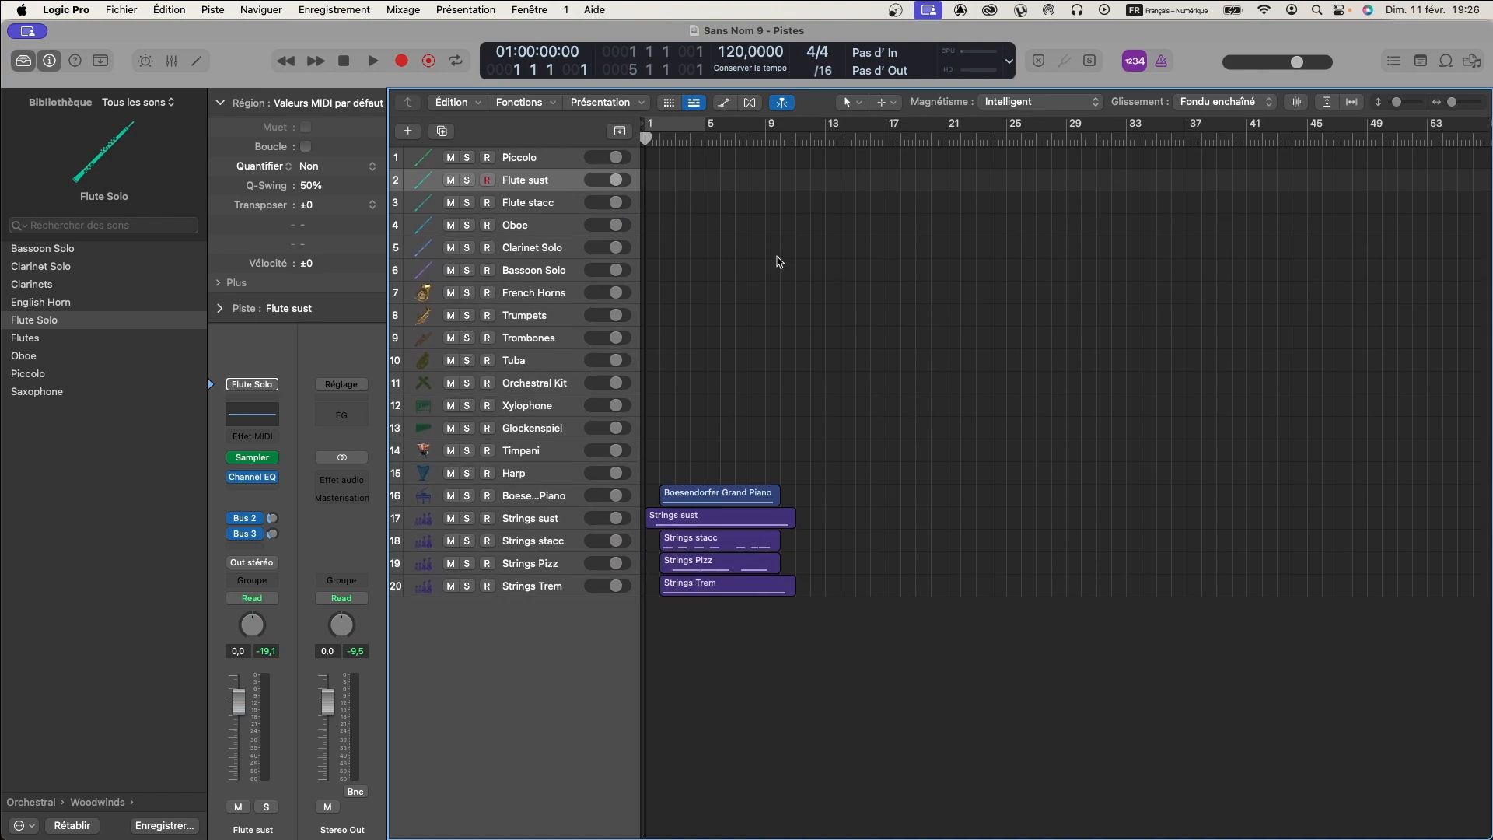
- Play the arrangement from the start while performing a line on Flute sust, and capture the performance as a region
key(space)
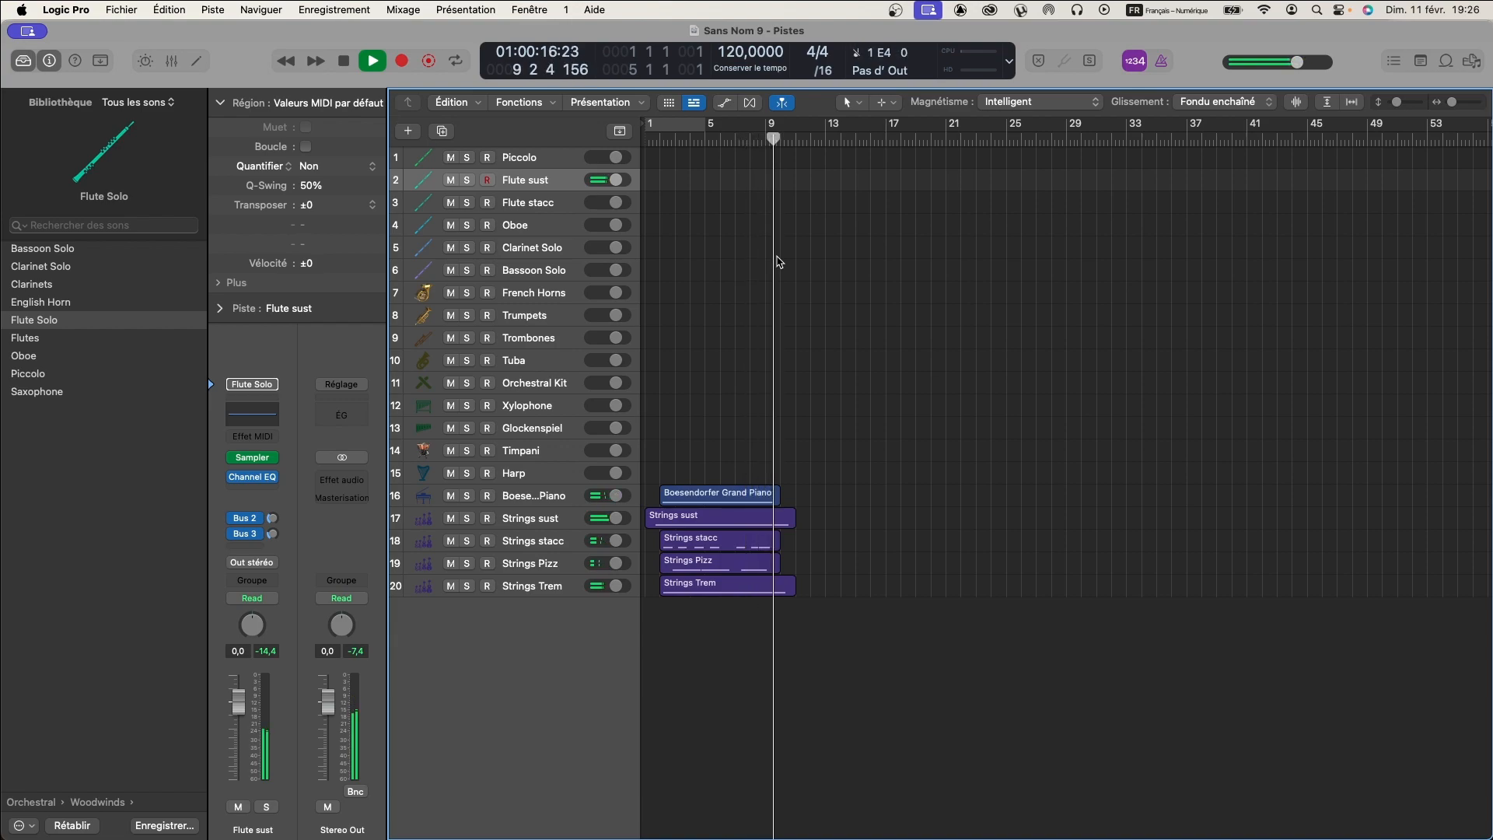
key(space)
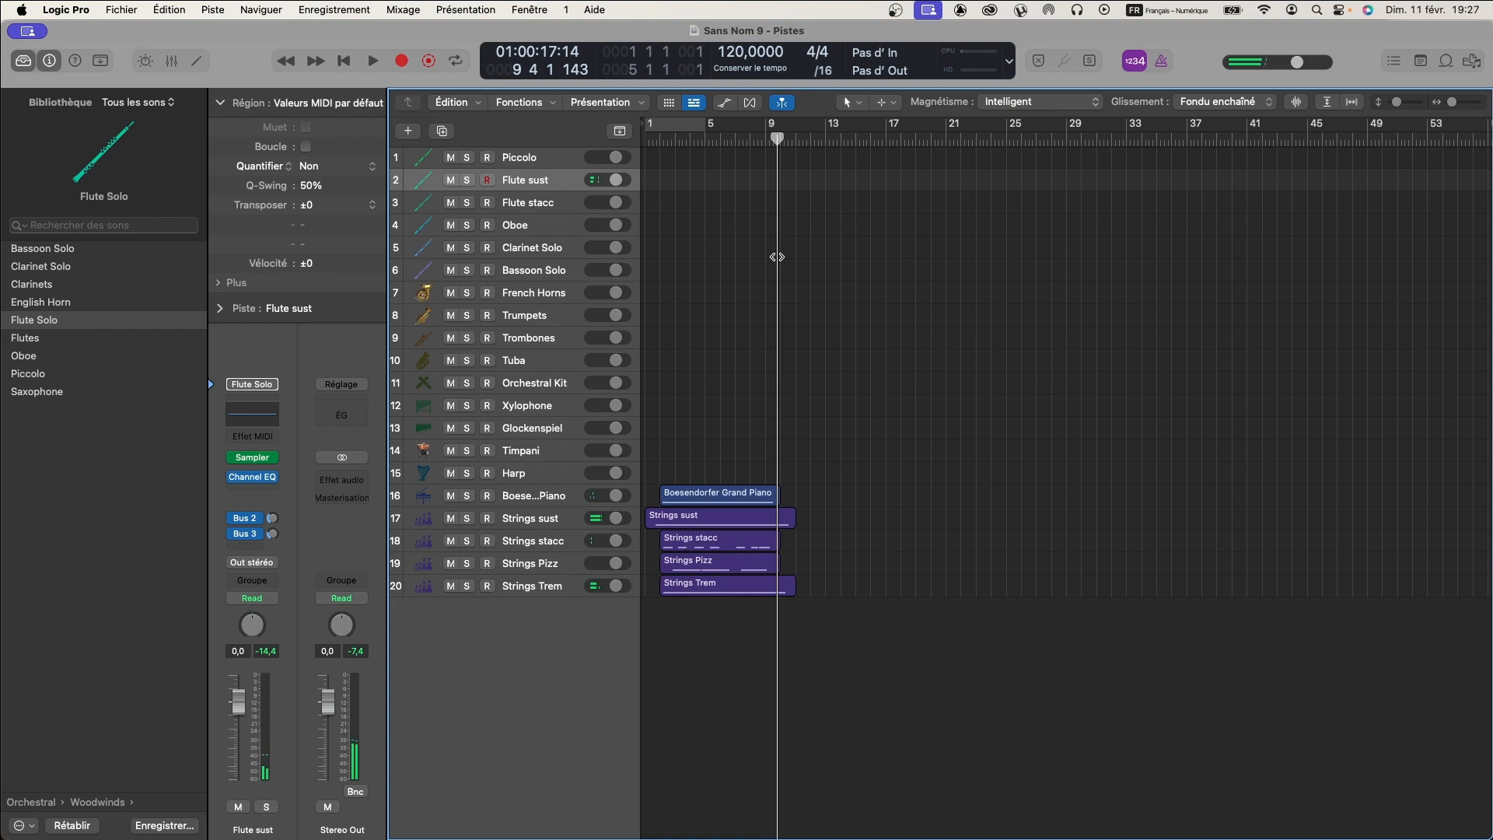
key(shift+r)
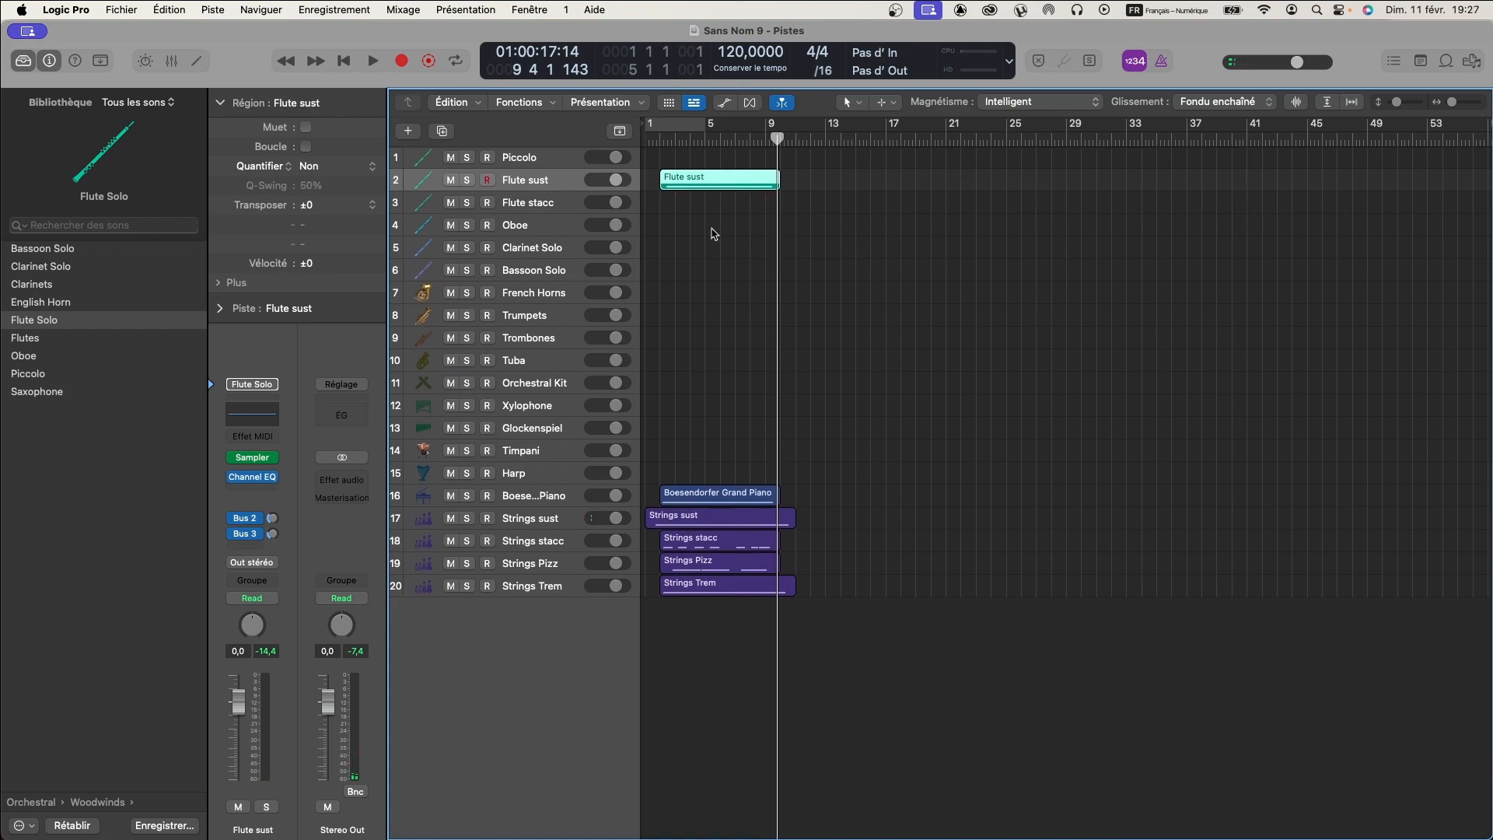
- Select the Flute stacc track and play the arrangement twice from the start while trying out a staccato part
click(542, 203)
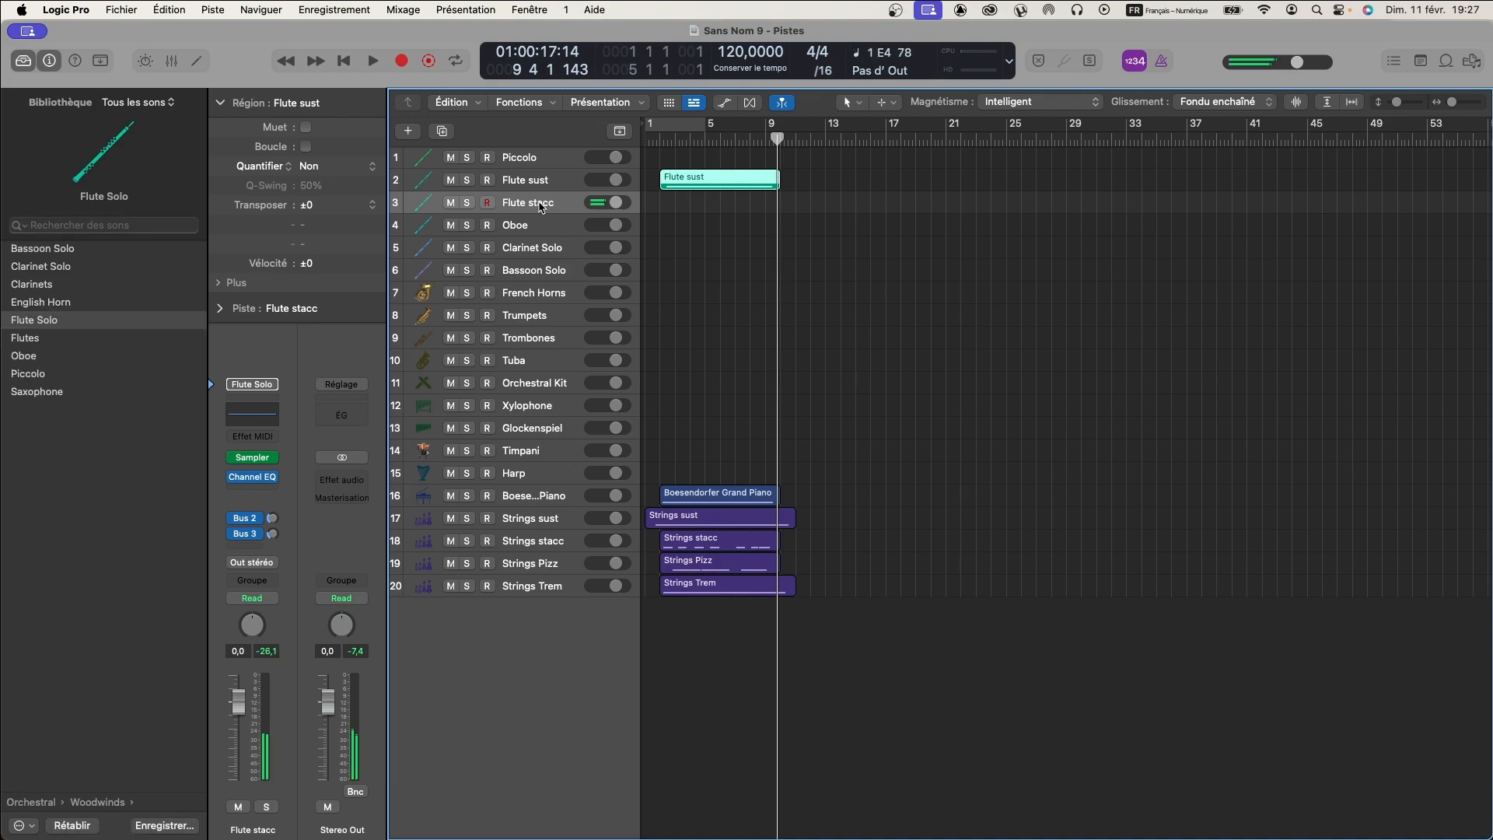
key(Return)
key(space)
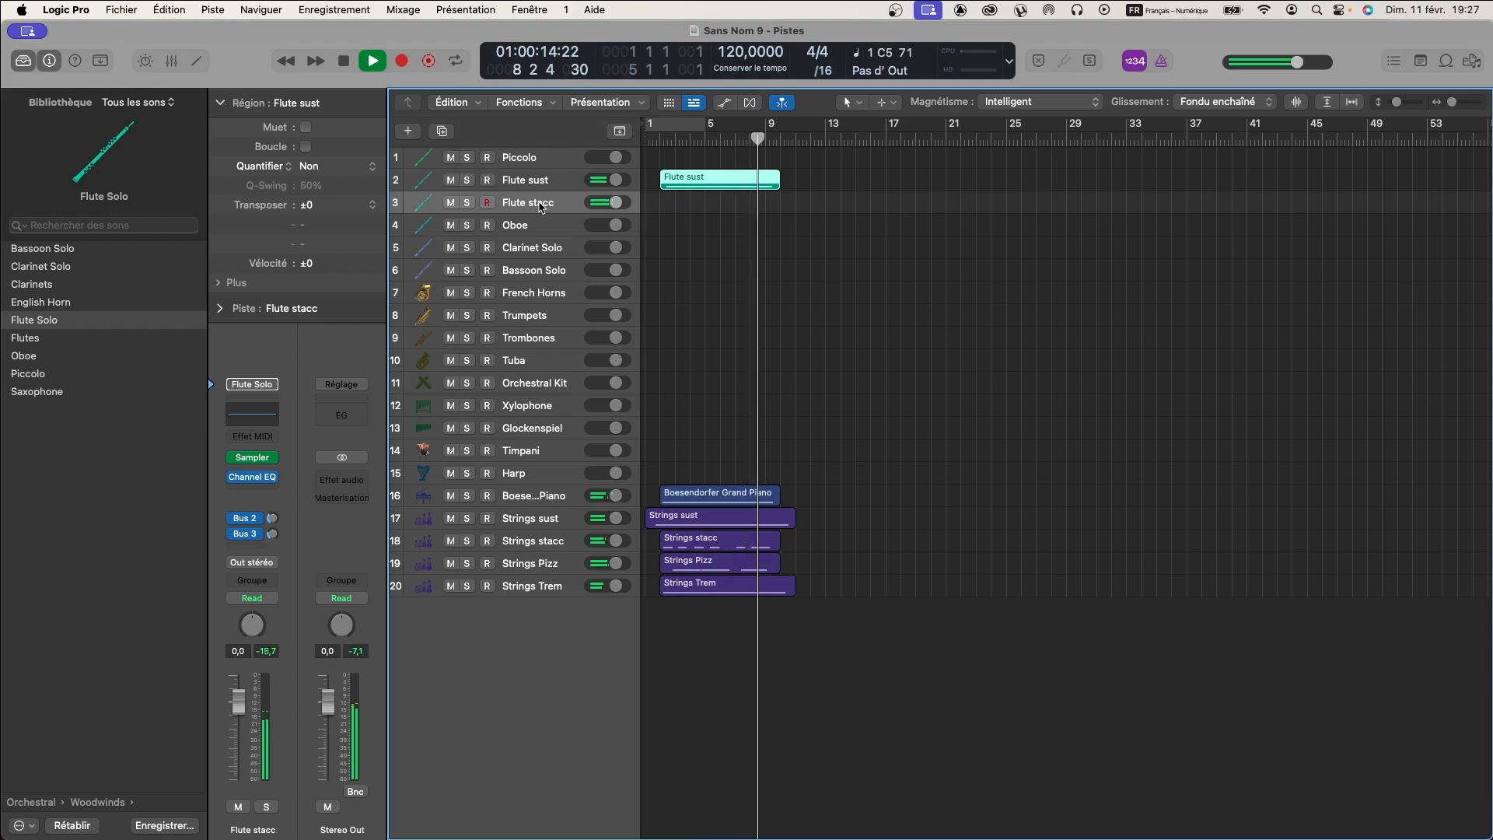
key(space)
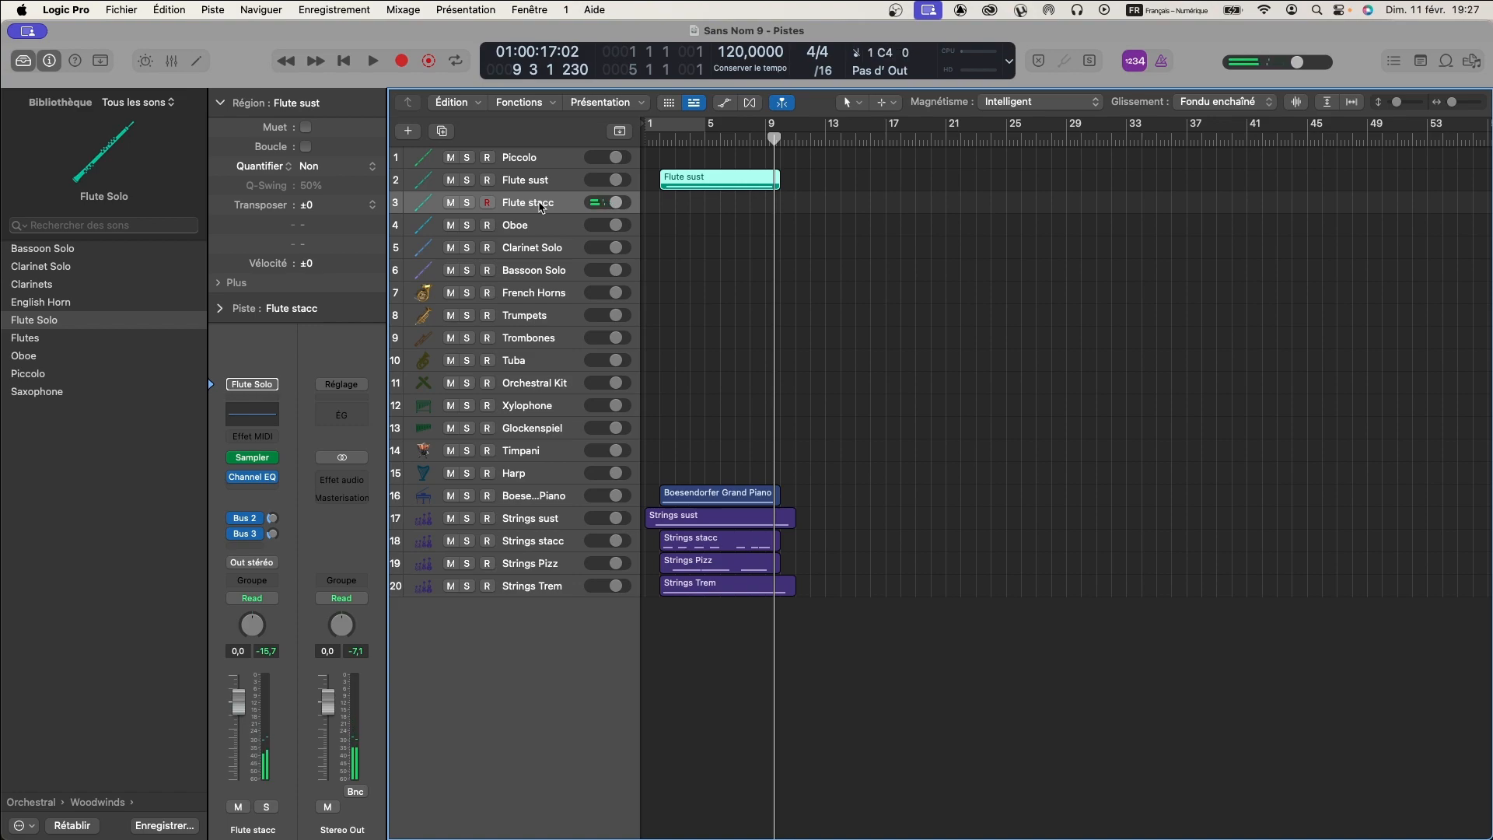
key(Return)
key(space)
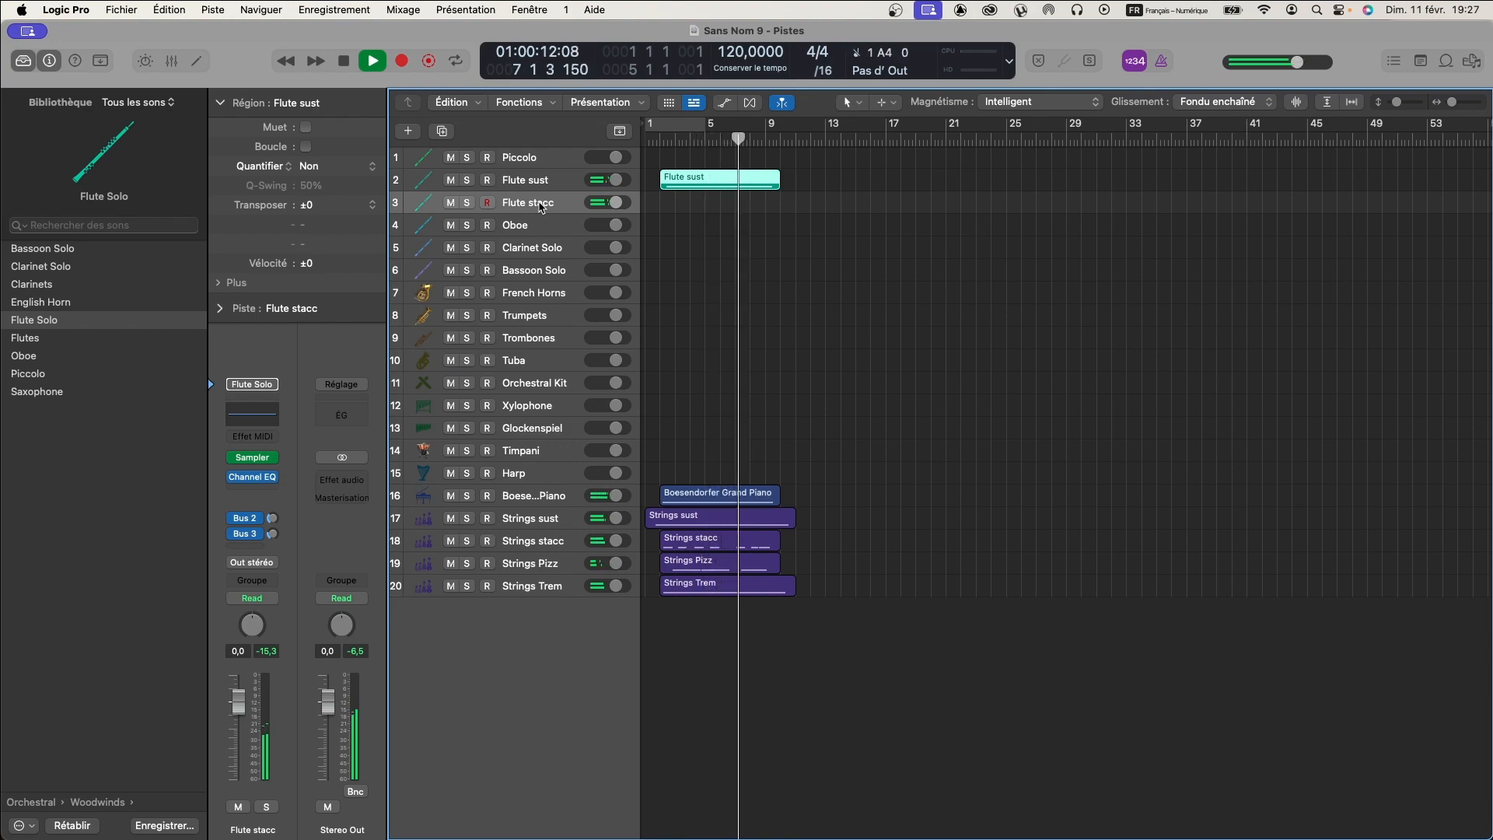
key(space)
key(Return)
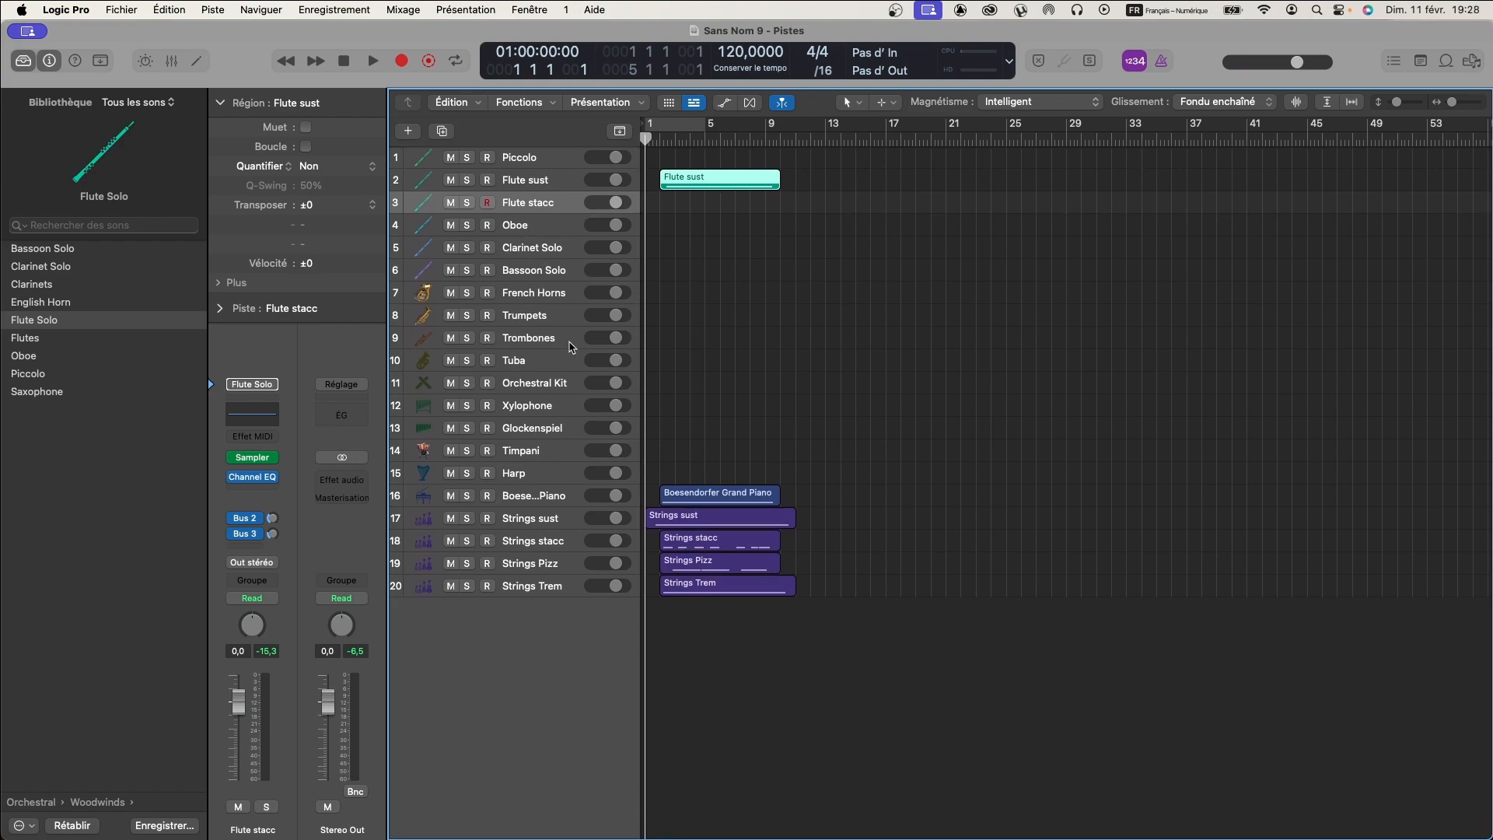
- Select the two Flute tracks, switch to the four Strings articulation tracks, and enlarge the track height of the whole template
click(550, 183)
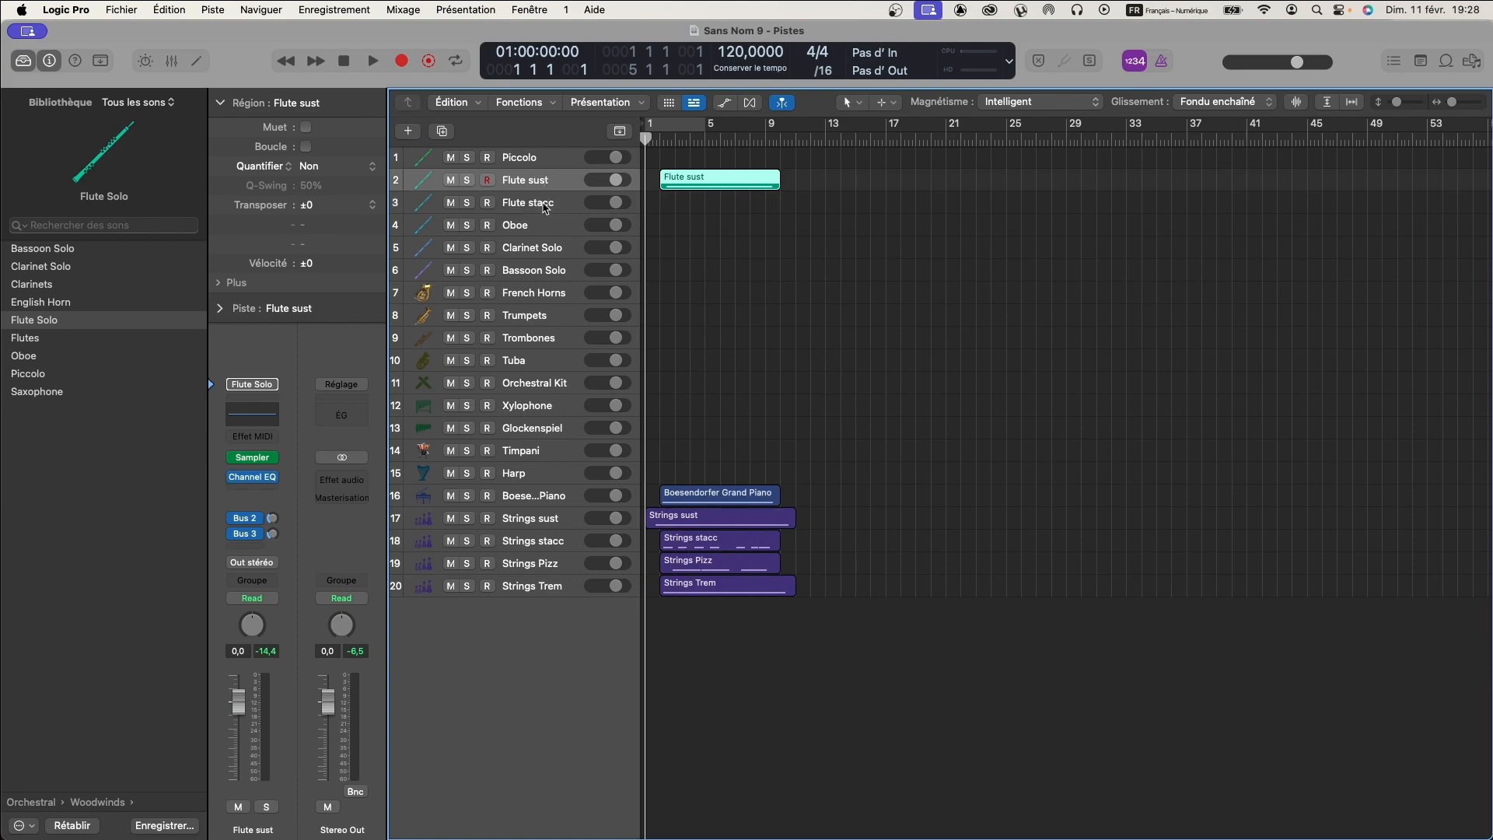
click(542, 202)
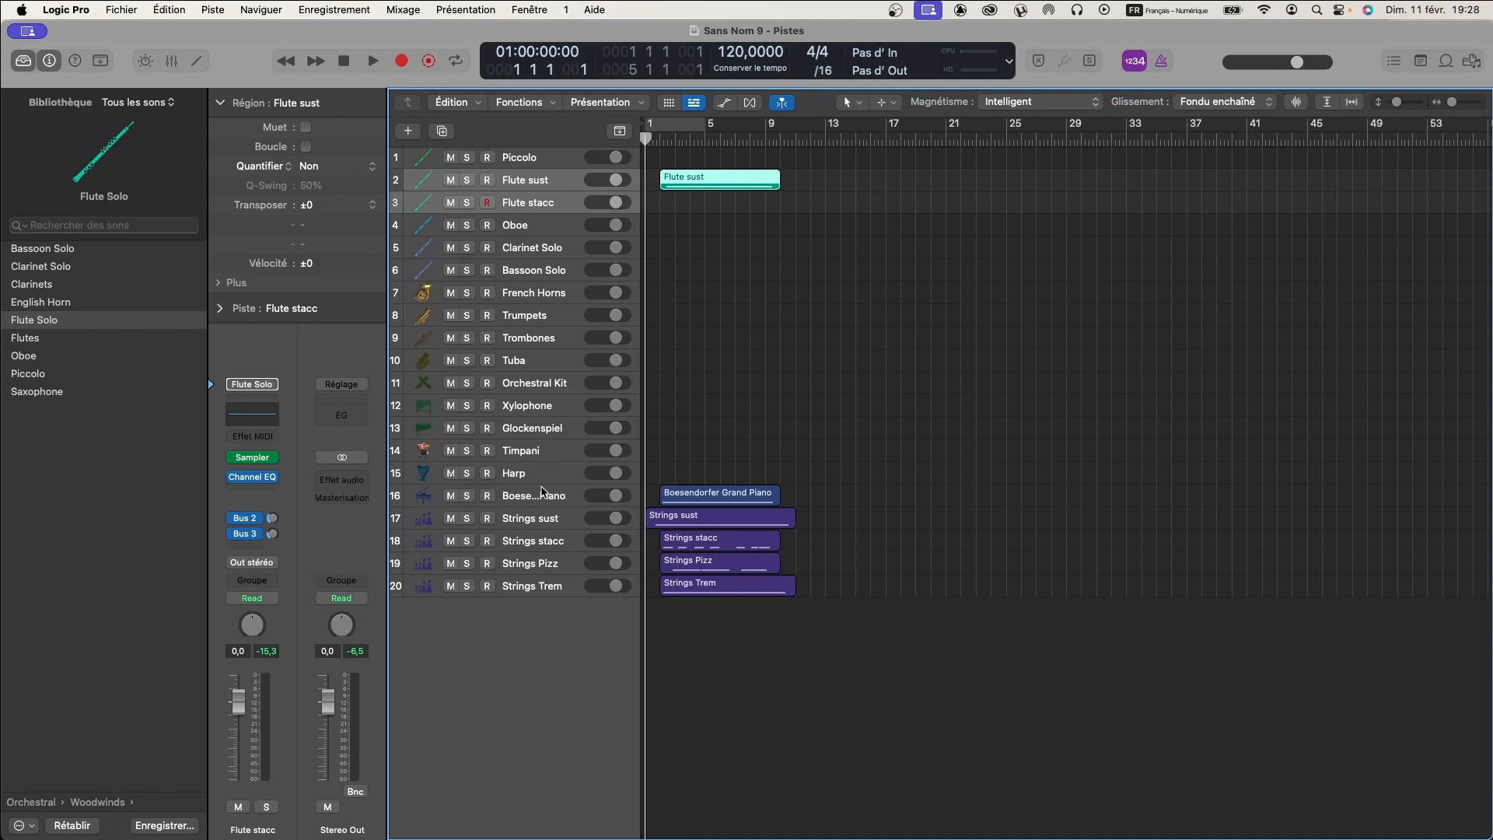
click(544, 519)
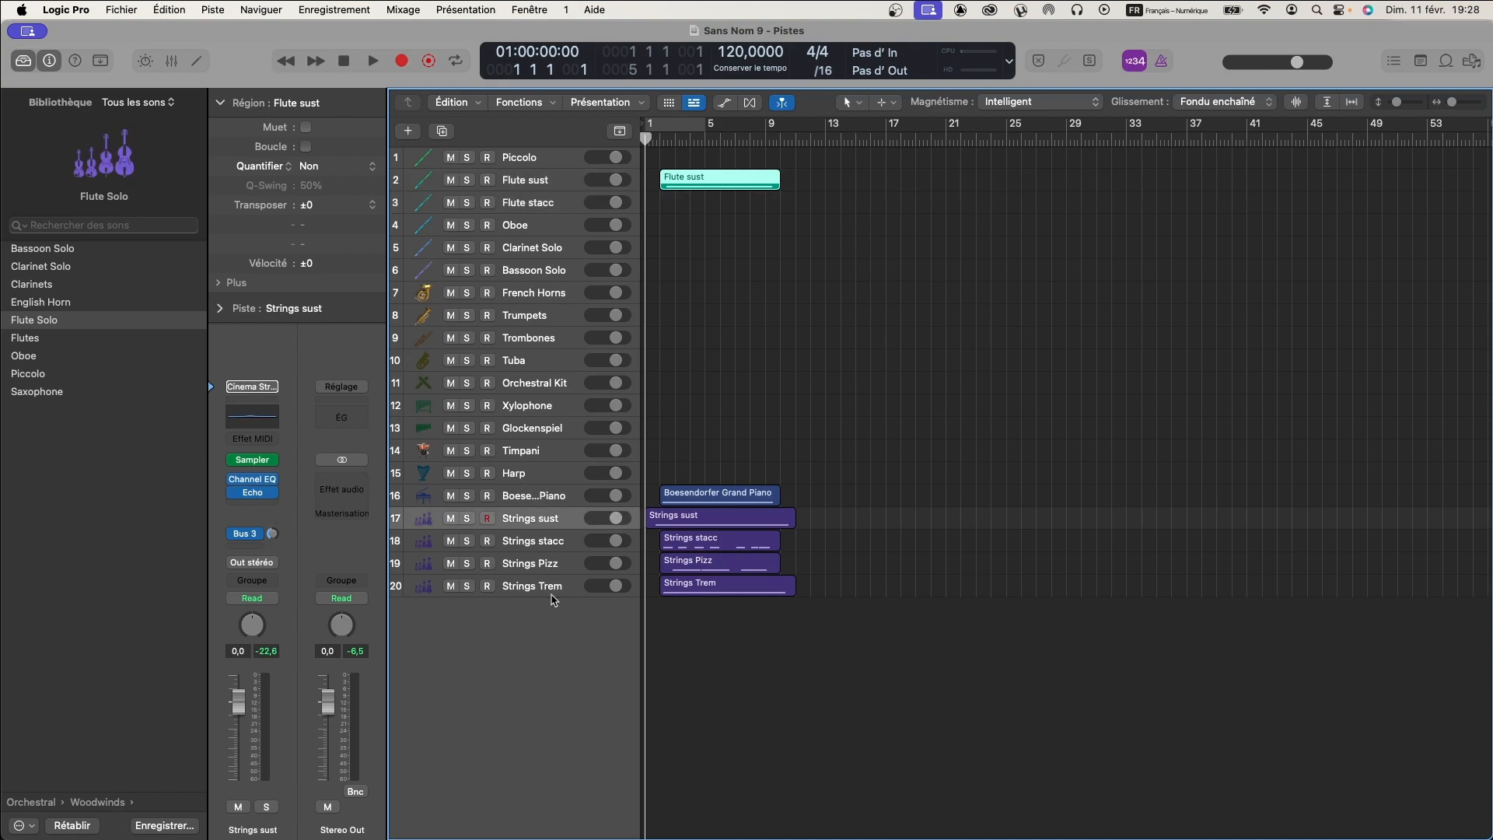
shift+click(549, 590)
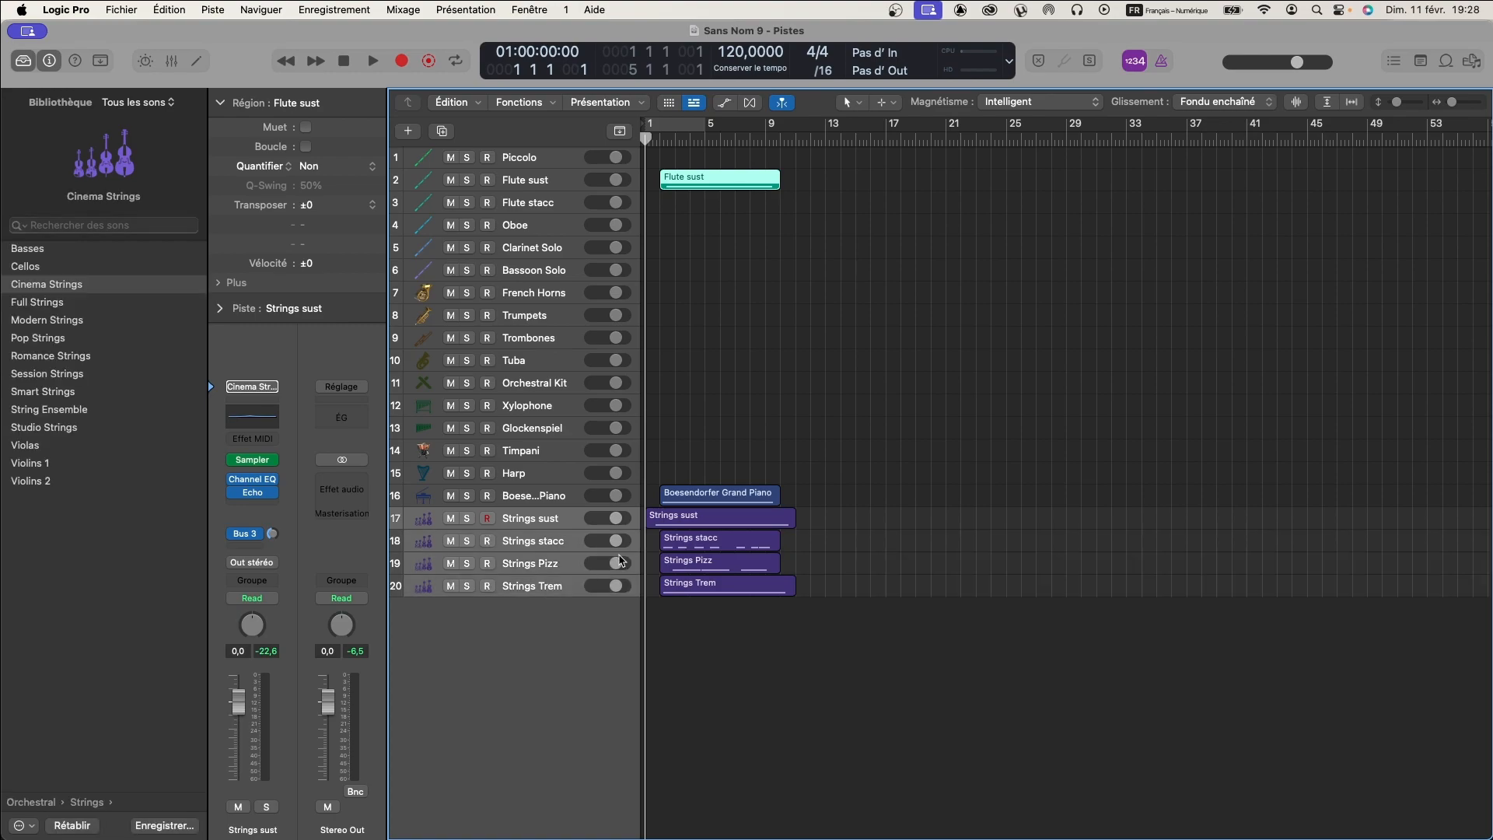
scroll(567, 407, up, 4)
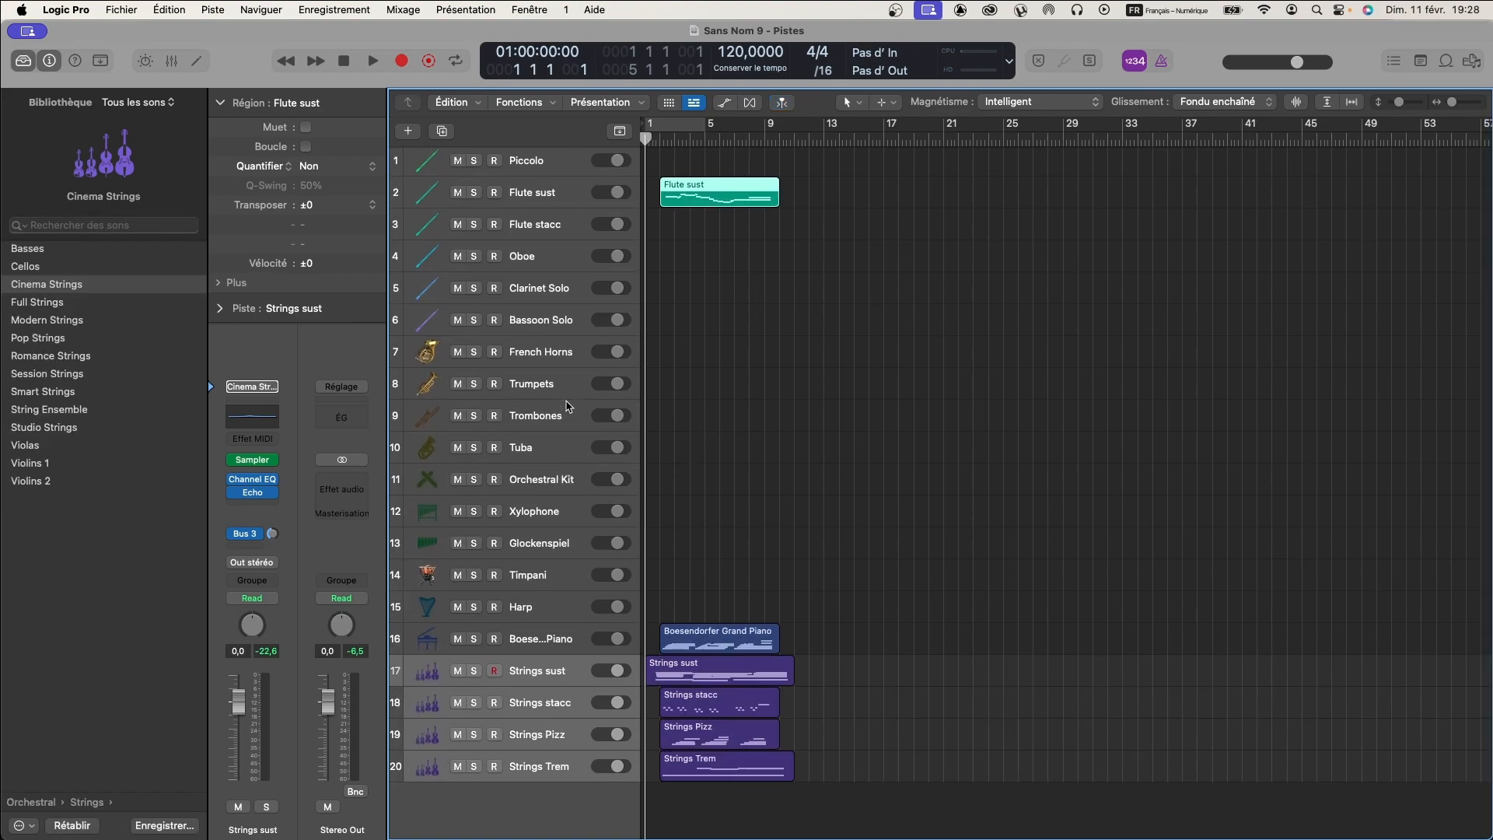
scroll(569, 406, up, 2)
scroll(568, 407, down, 3)
scroll(566, 406, up, 3)
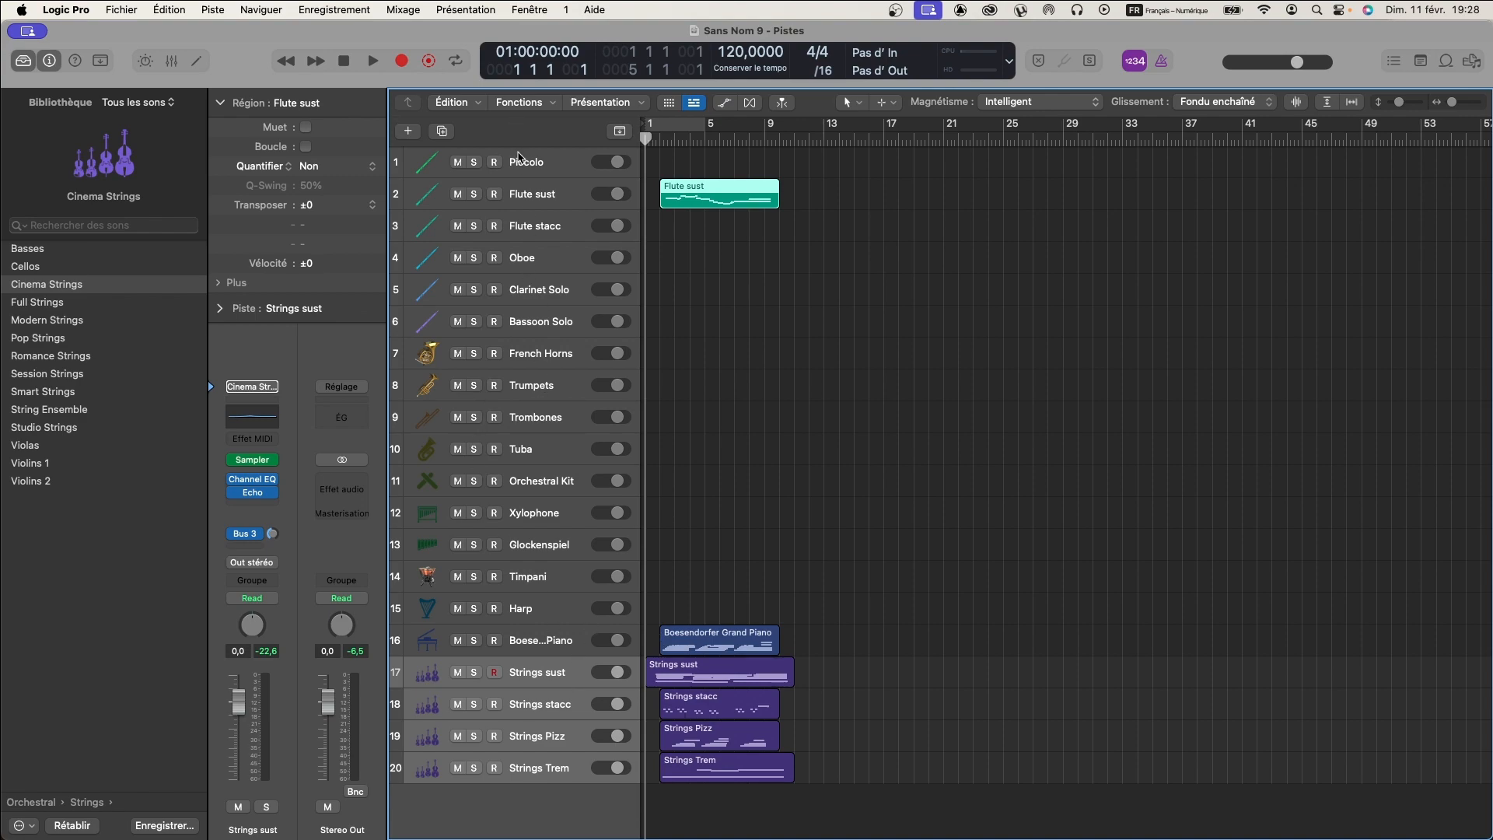
- Deselect the Flute sust region and look over the piano, Strings sust, Piccolo and Flute sust tracks
click(679, 281)
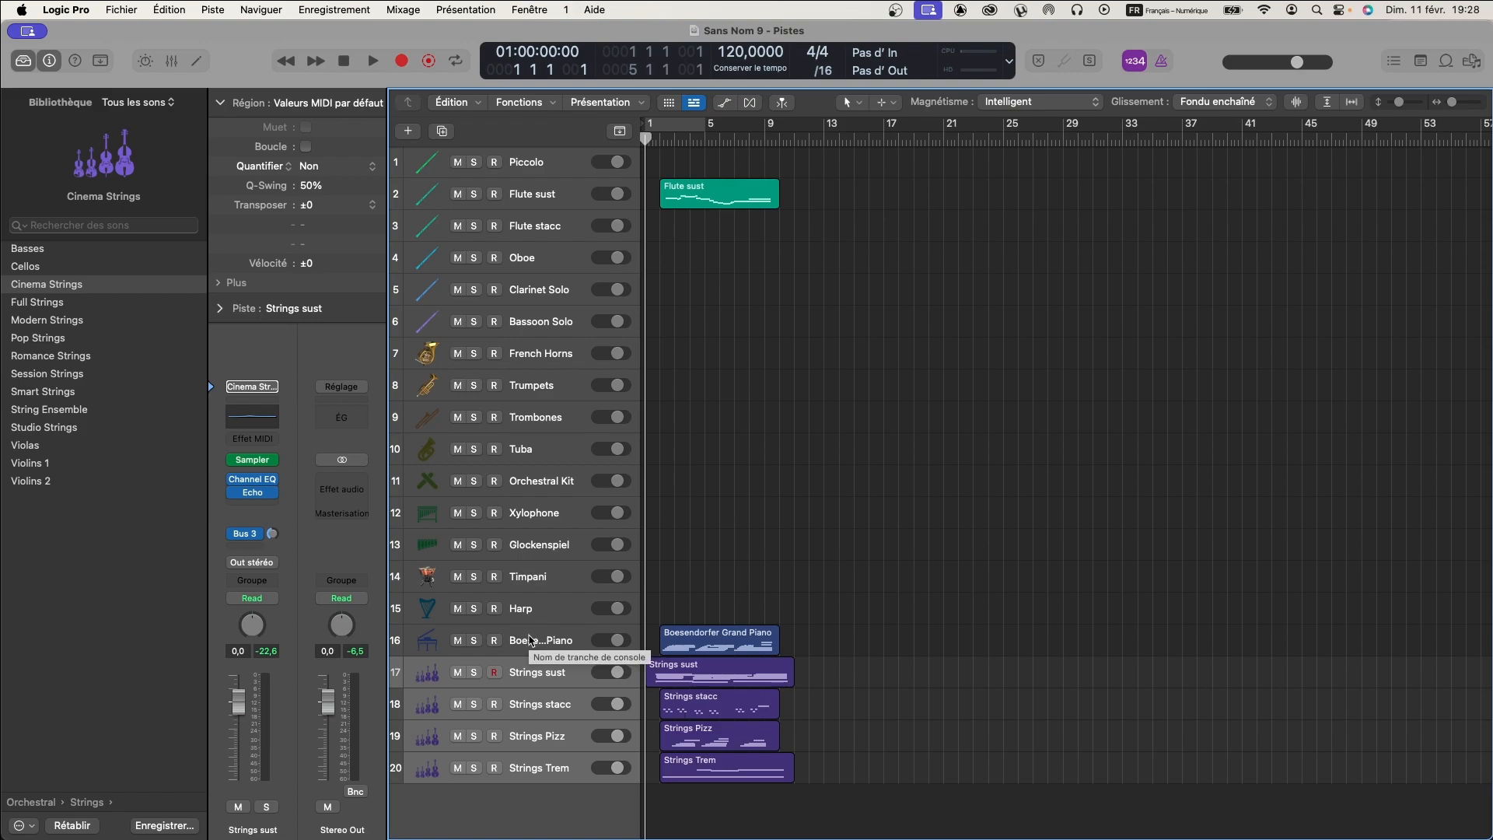
key(Up)
click(542, 677)
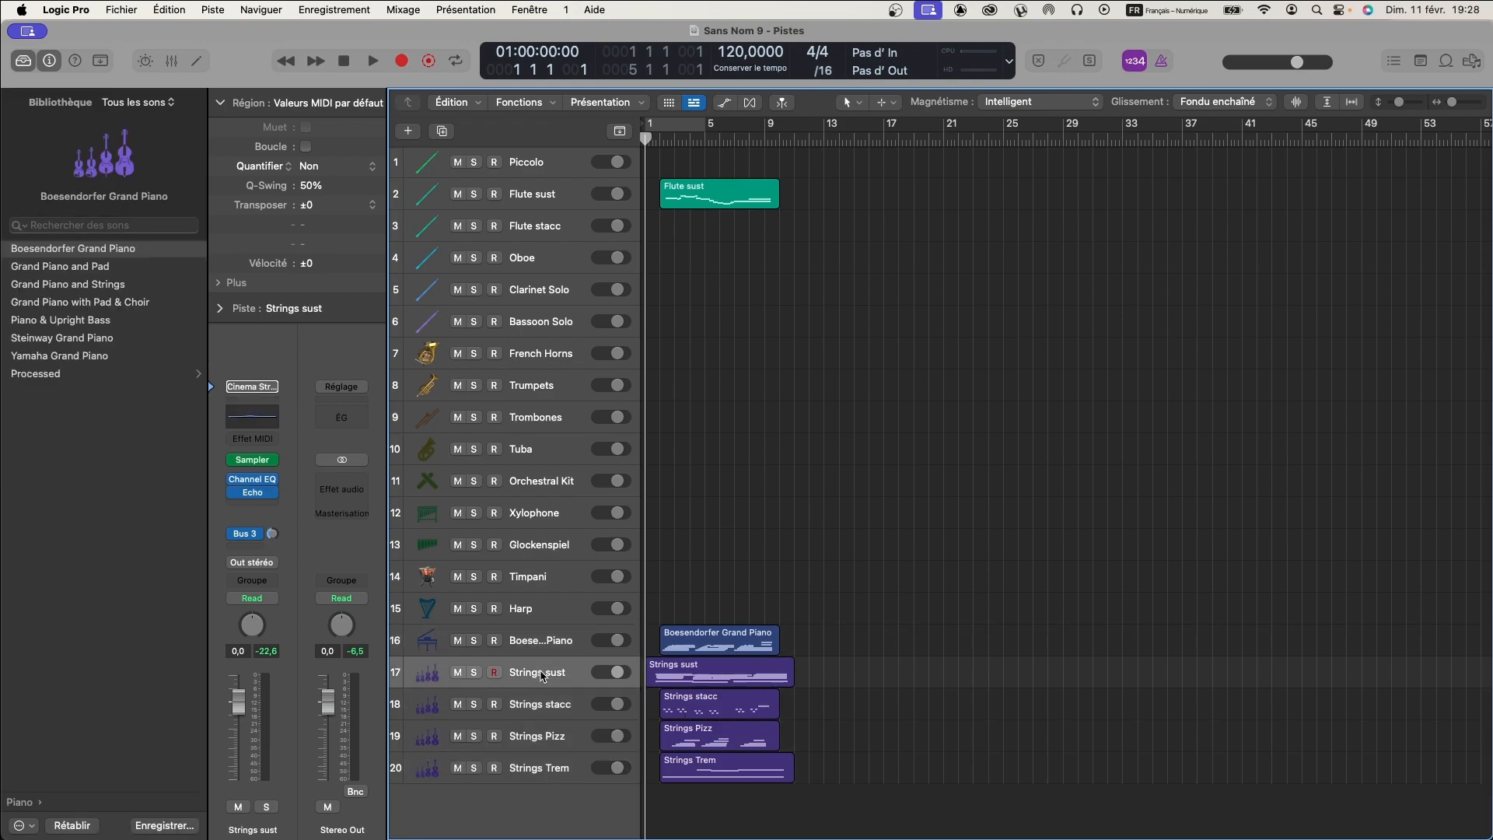
scroll(541, 677, down, 1)
scroll(541, 677, up, 1)
scroll(542, 677, down, 1)
click(526, 162)
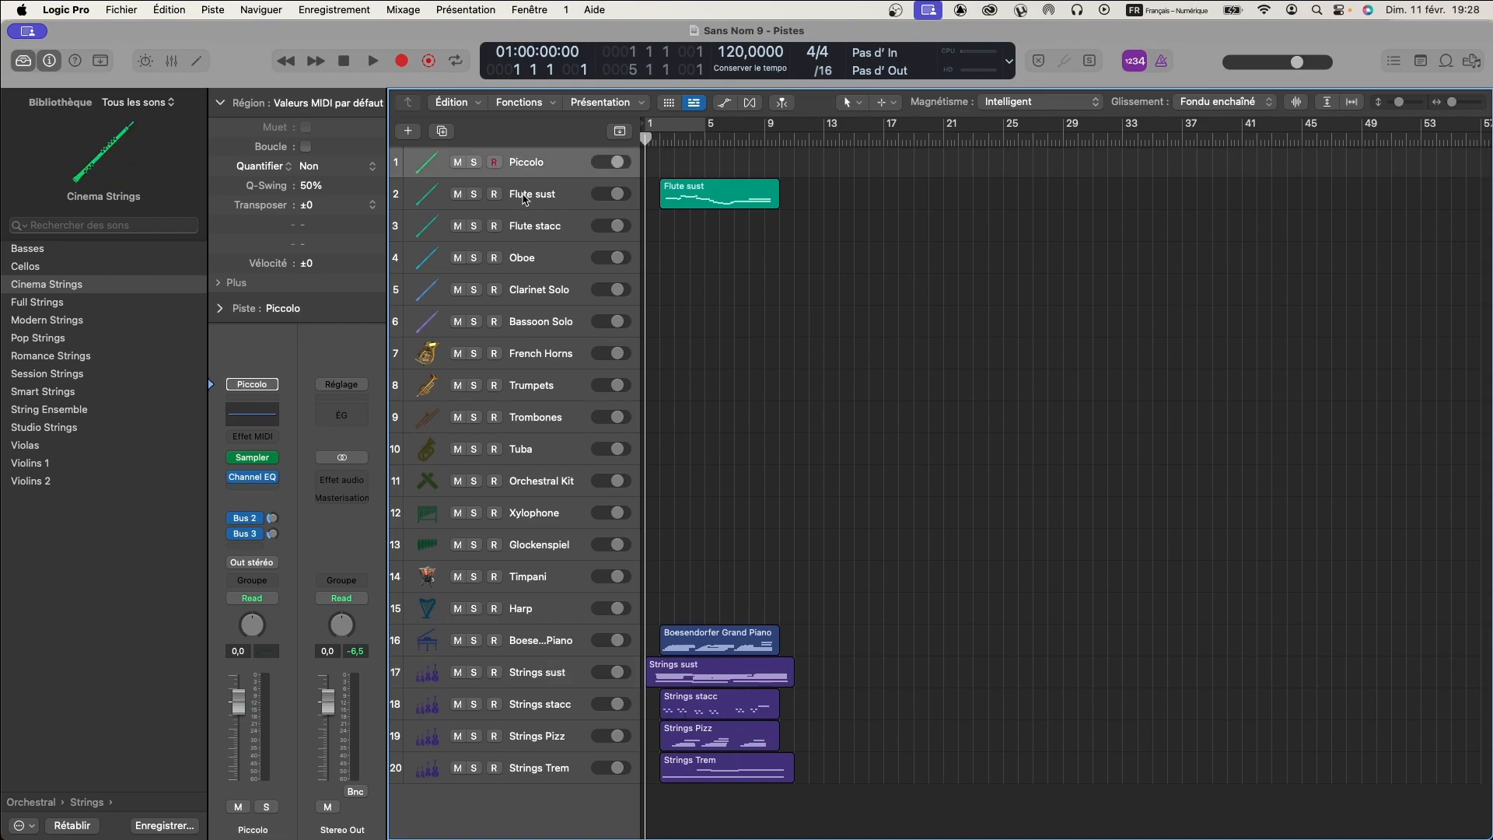
click(522, 199)
click(518, 167)
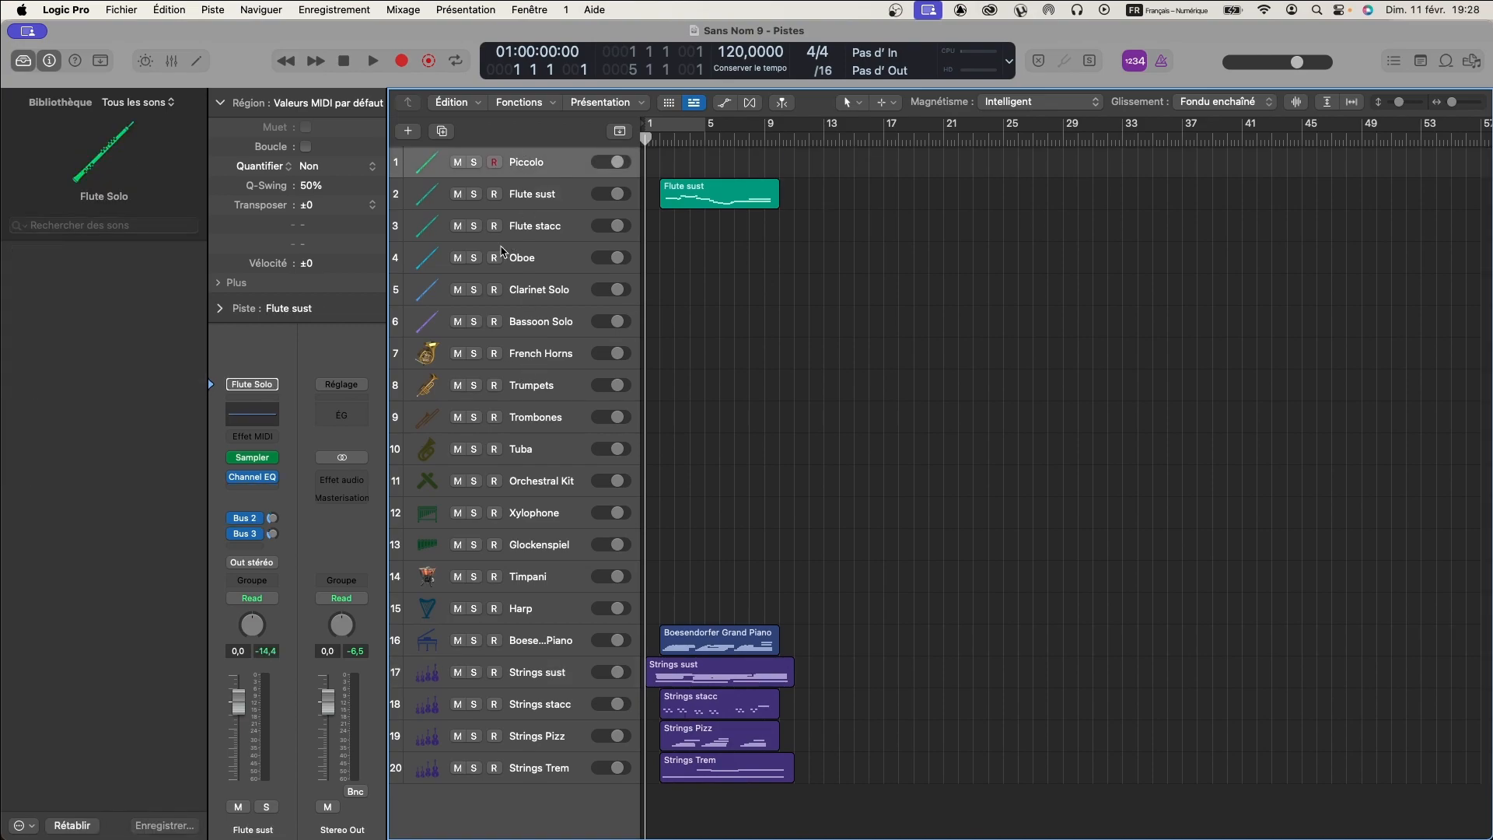
- Review Flute sust and each Strings articulation track in turn: sust, stacc, Pizz and Trem
click(527, 199)
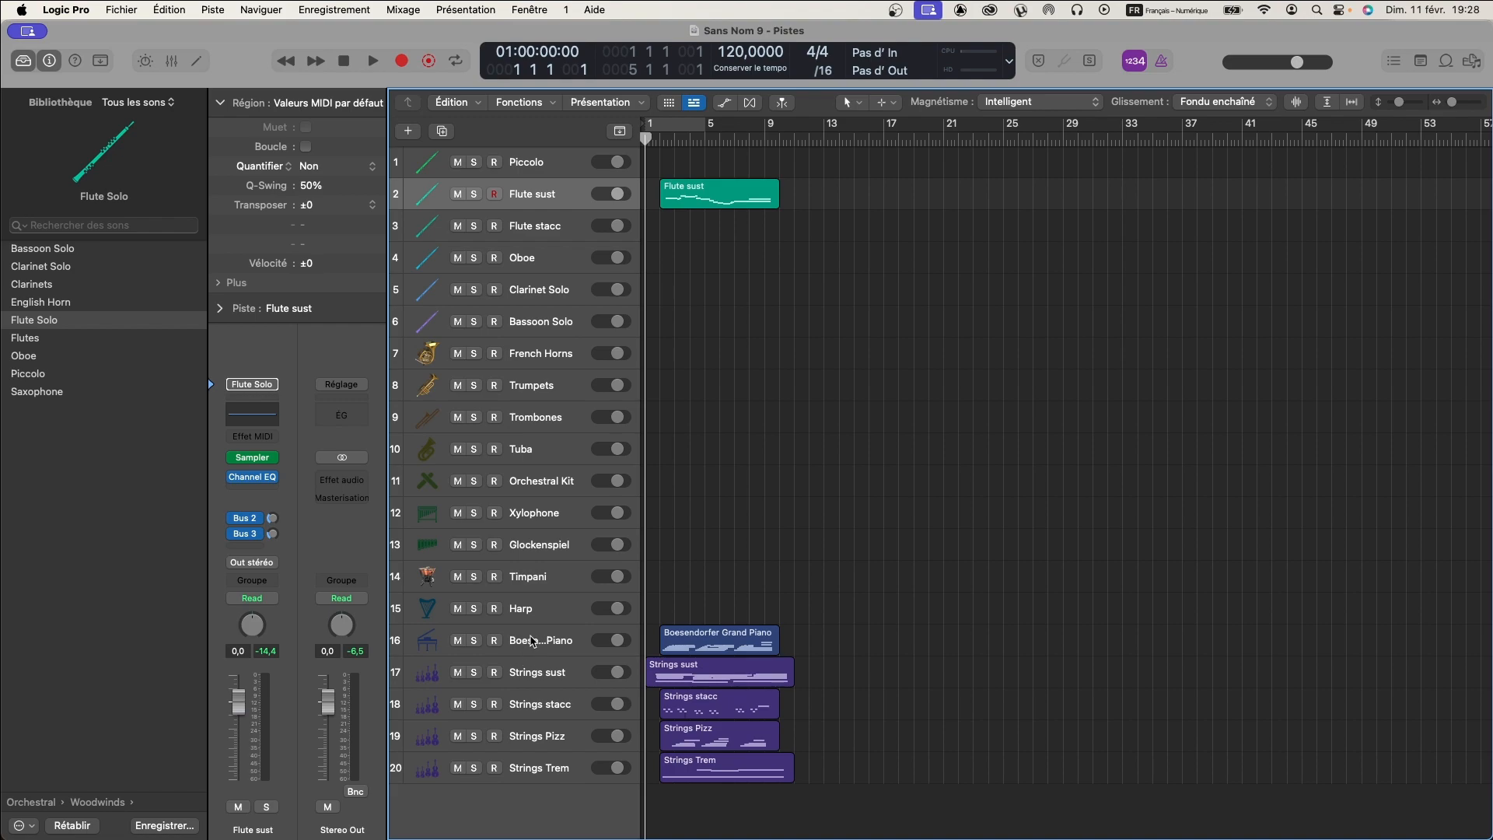
click(530, 675)
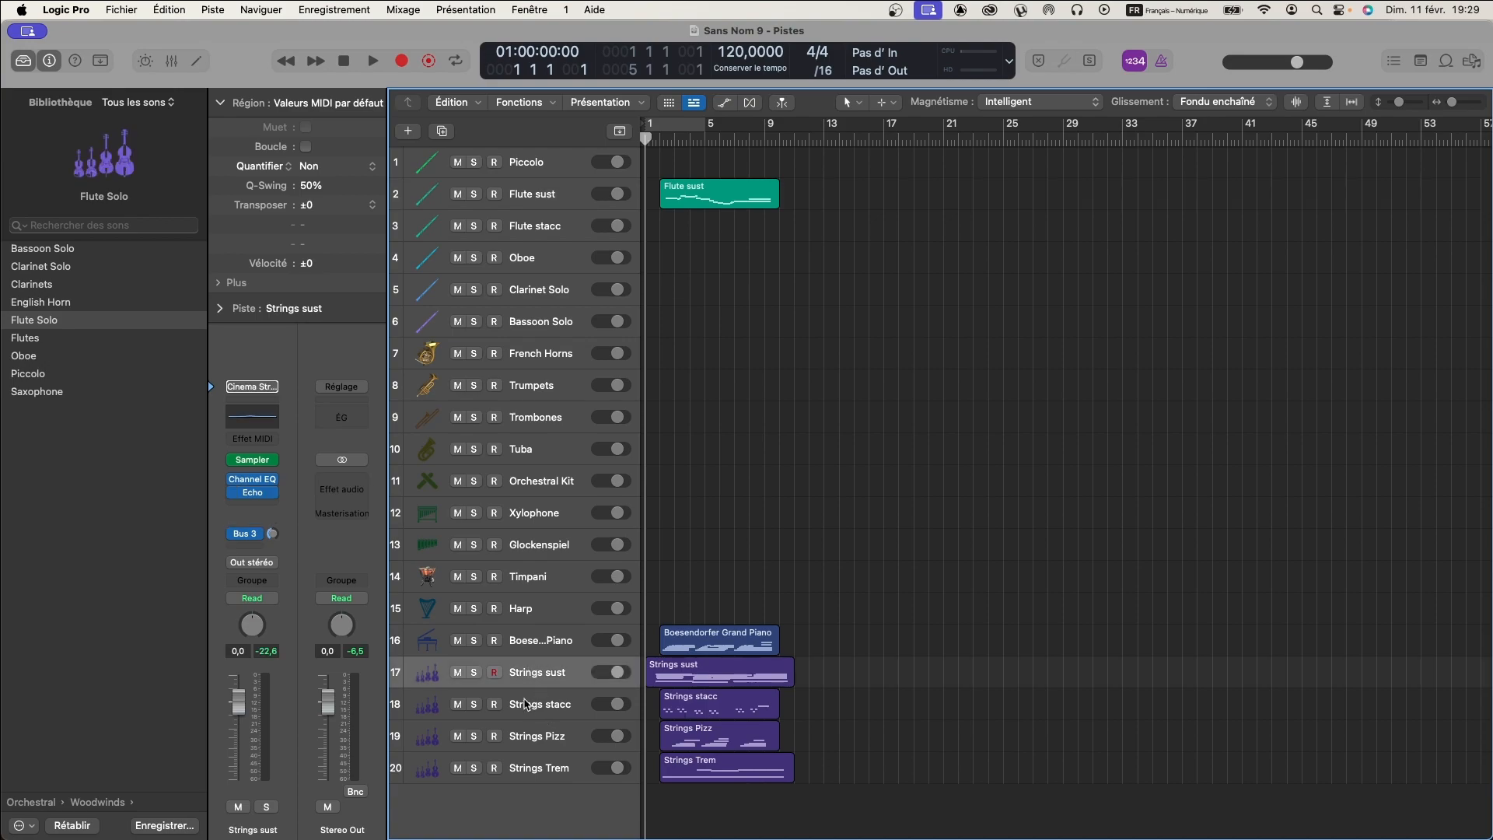
click(527, 705)
click(528, 743)
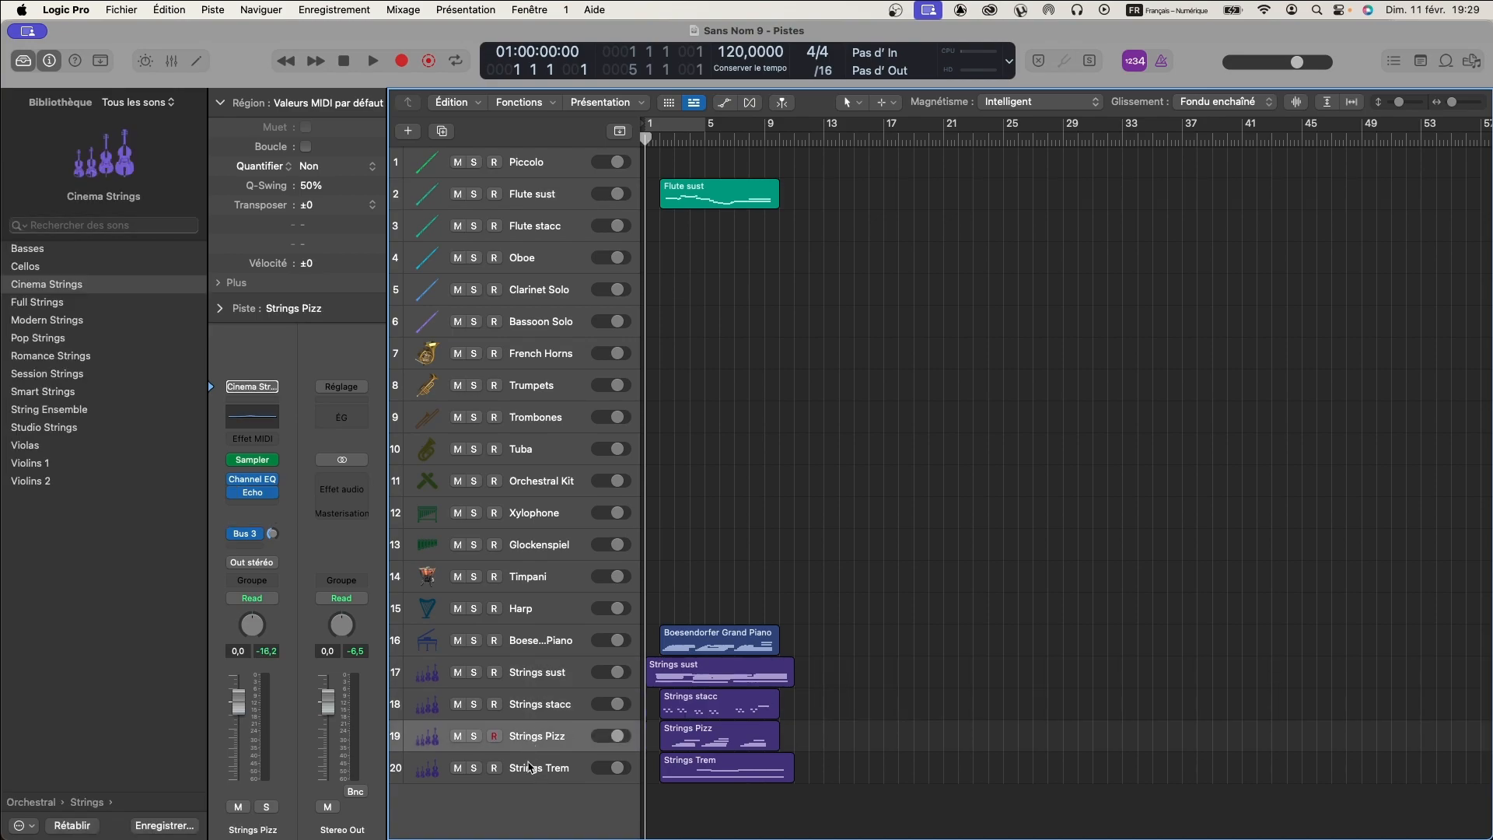
click(529, 769)
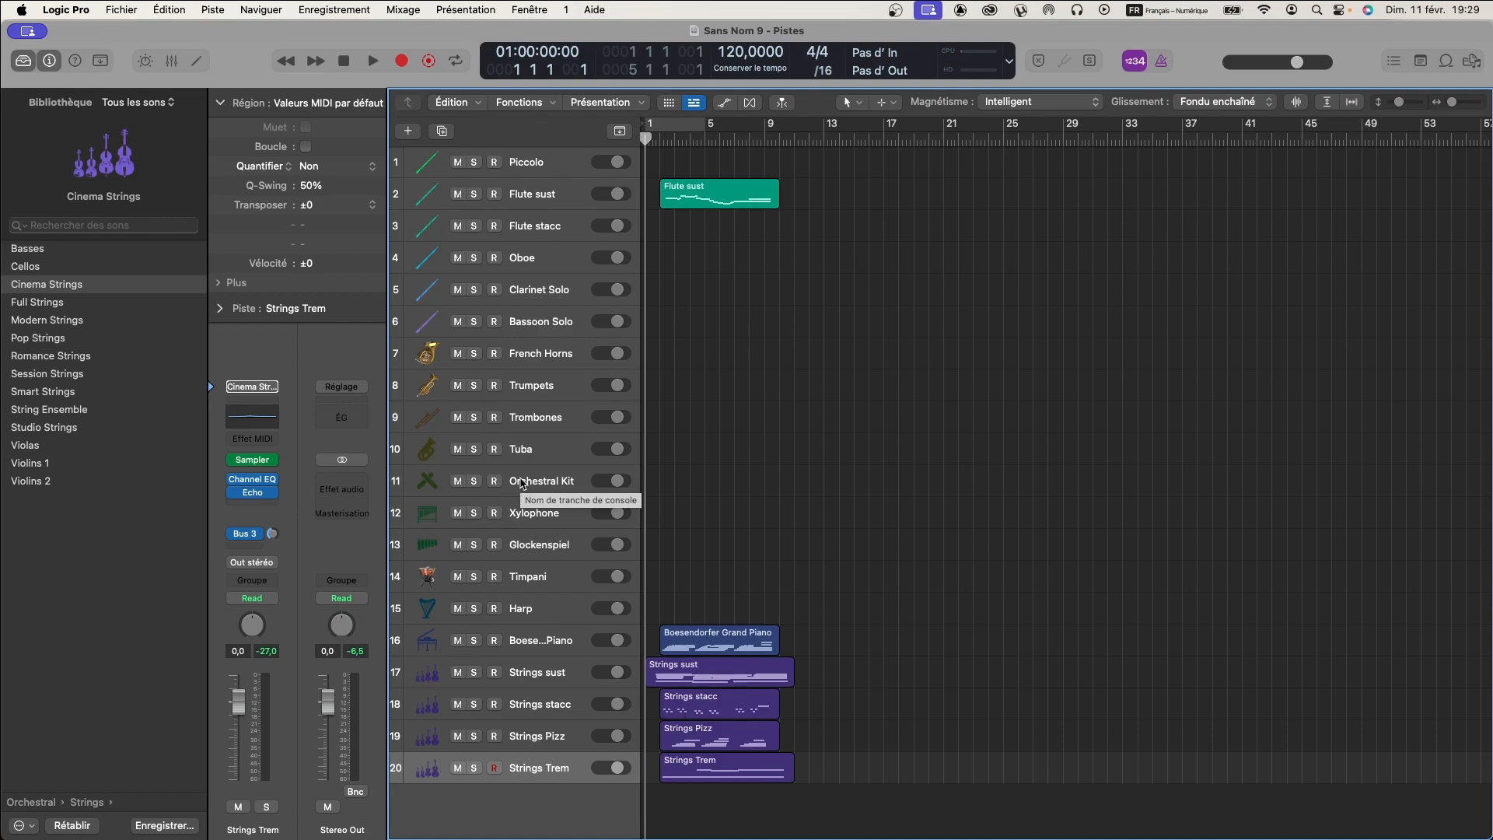
scroll(520, 484, up, 2)
scroll(520, 483, up, 3)
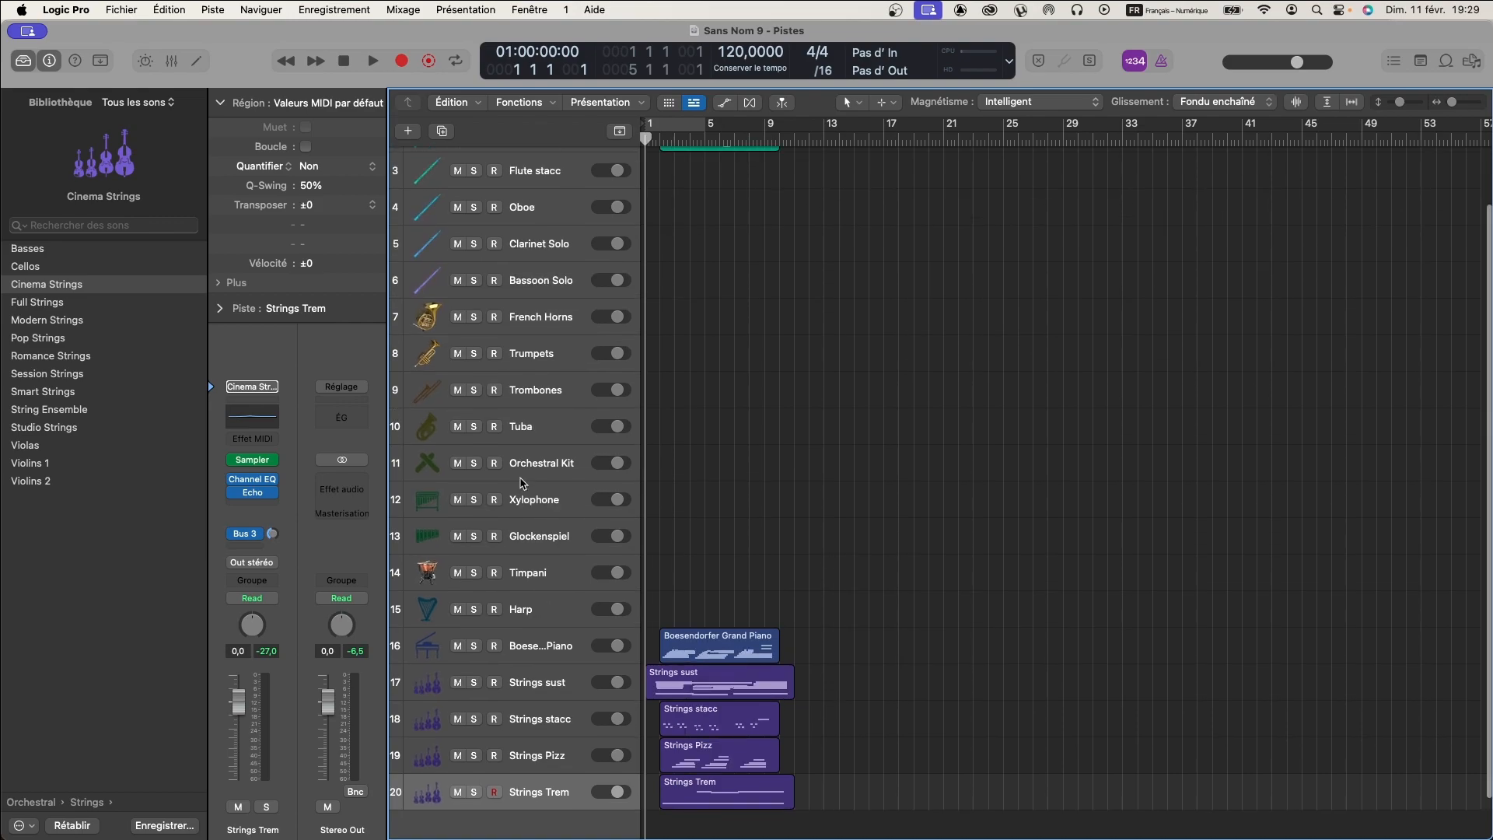
scroll(520, 483, down, 2)
scroll(520, 483, down, 3)
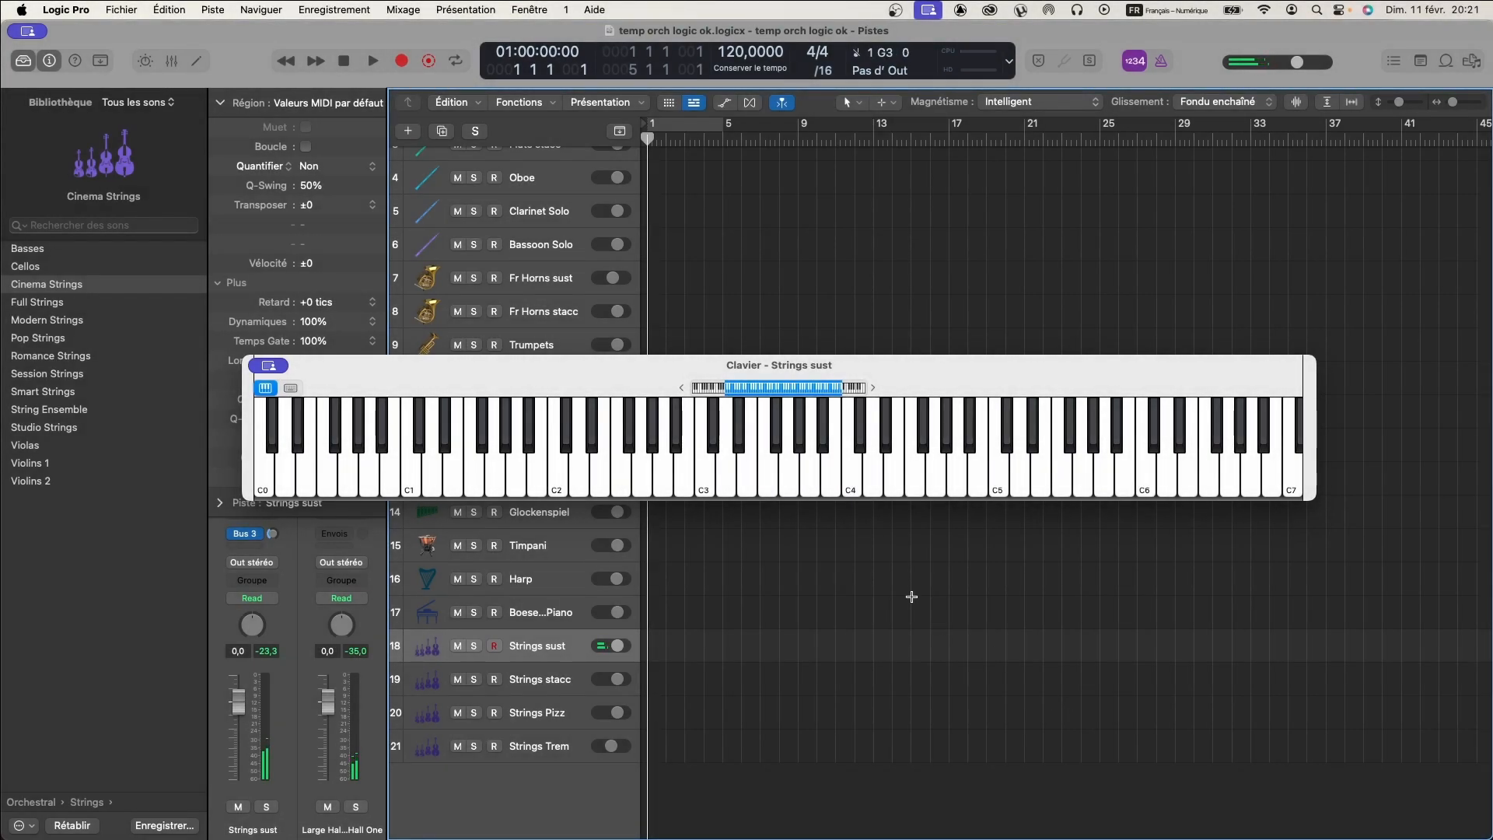
- Show the Smart Controls of the Strings sust track to check its articulation switches, and hide them again
click(146, 65)
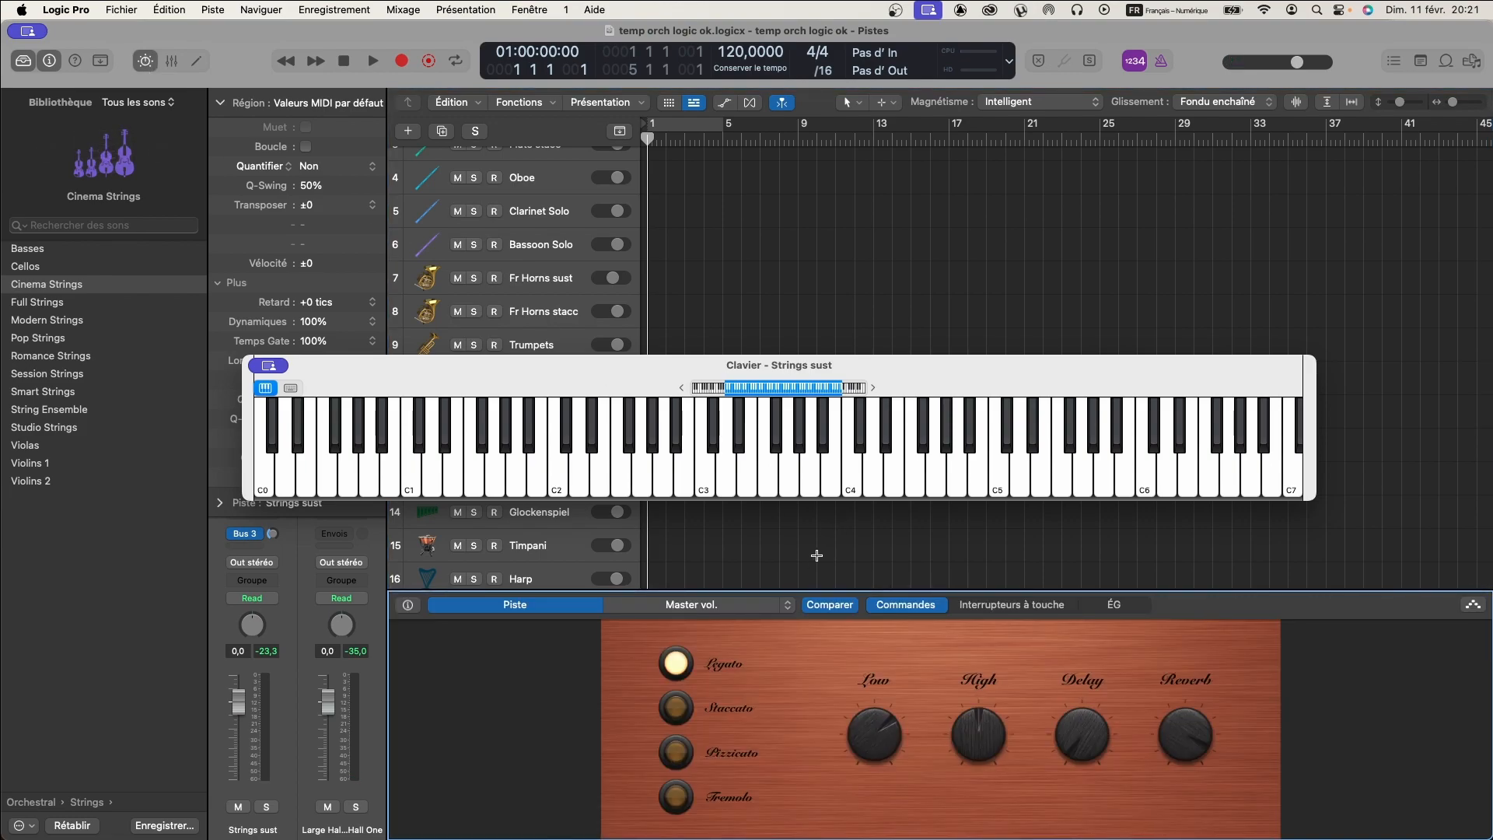
scroll(817, 553, down, 2)
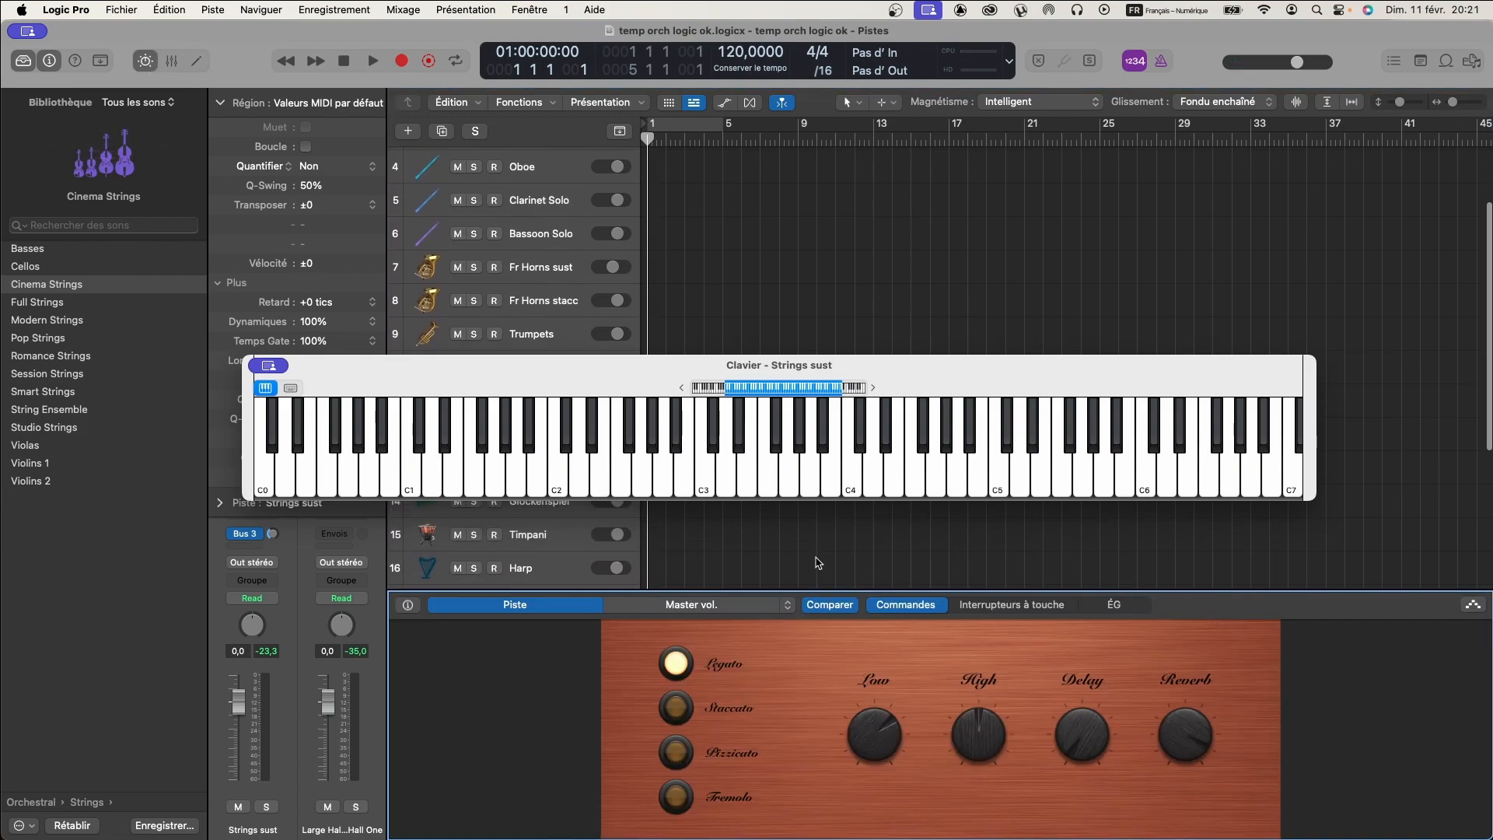
scroll(816, 561, down, 4)
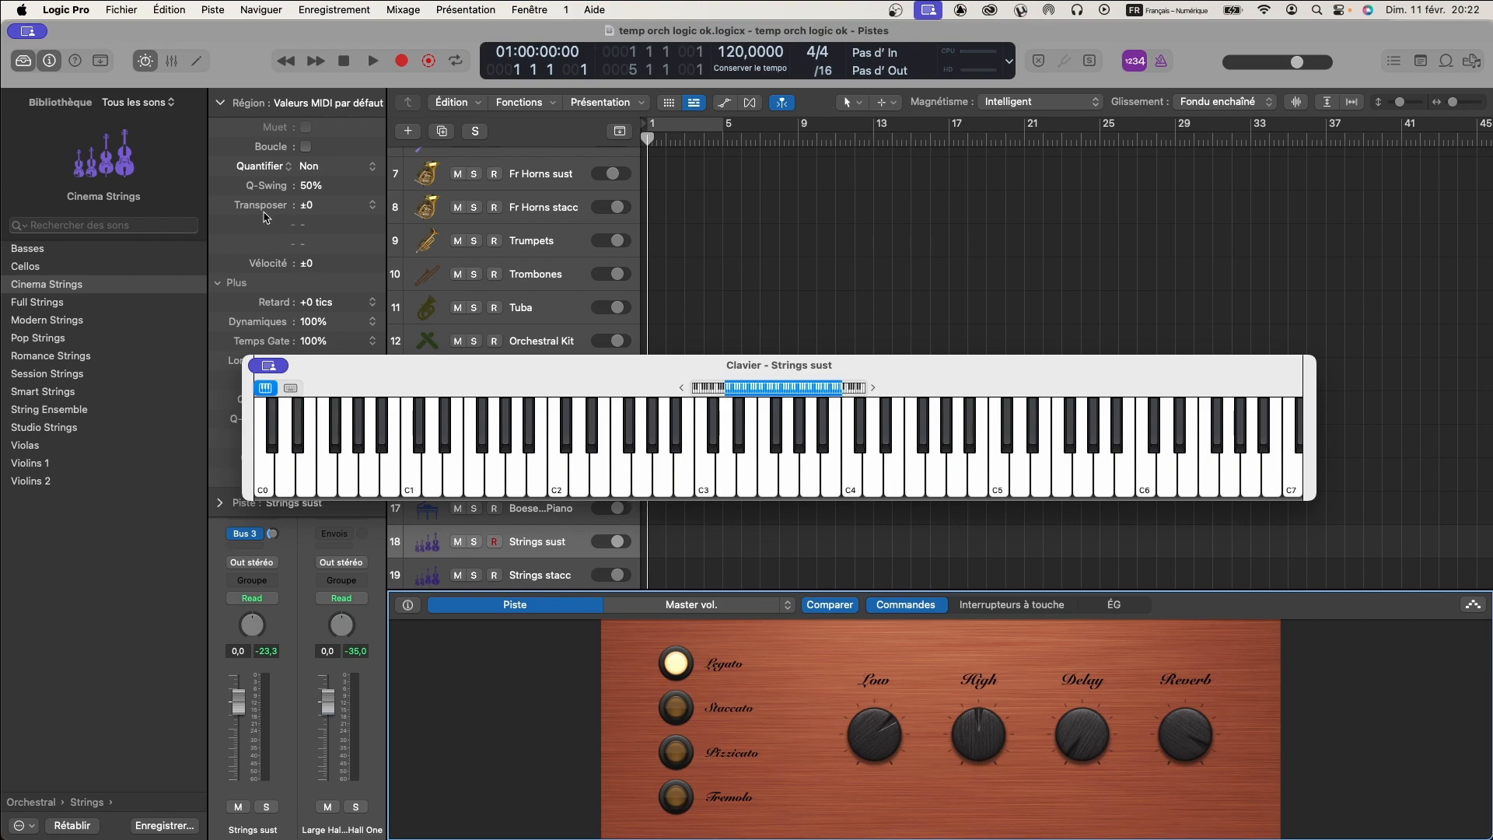
click(145, 61)
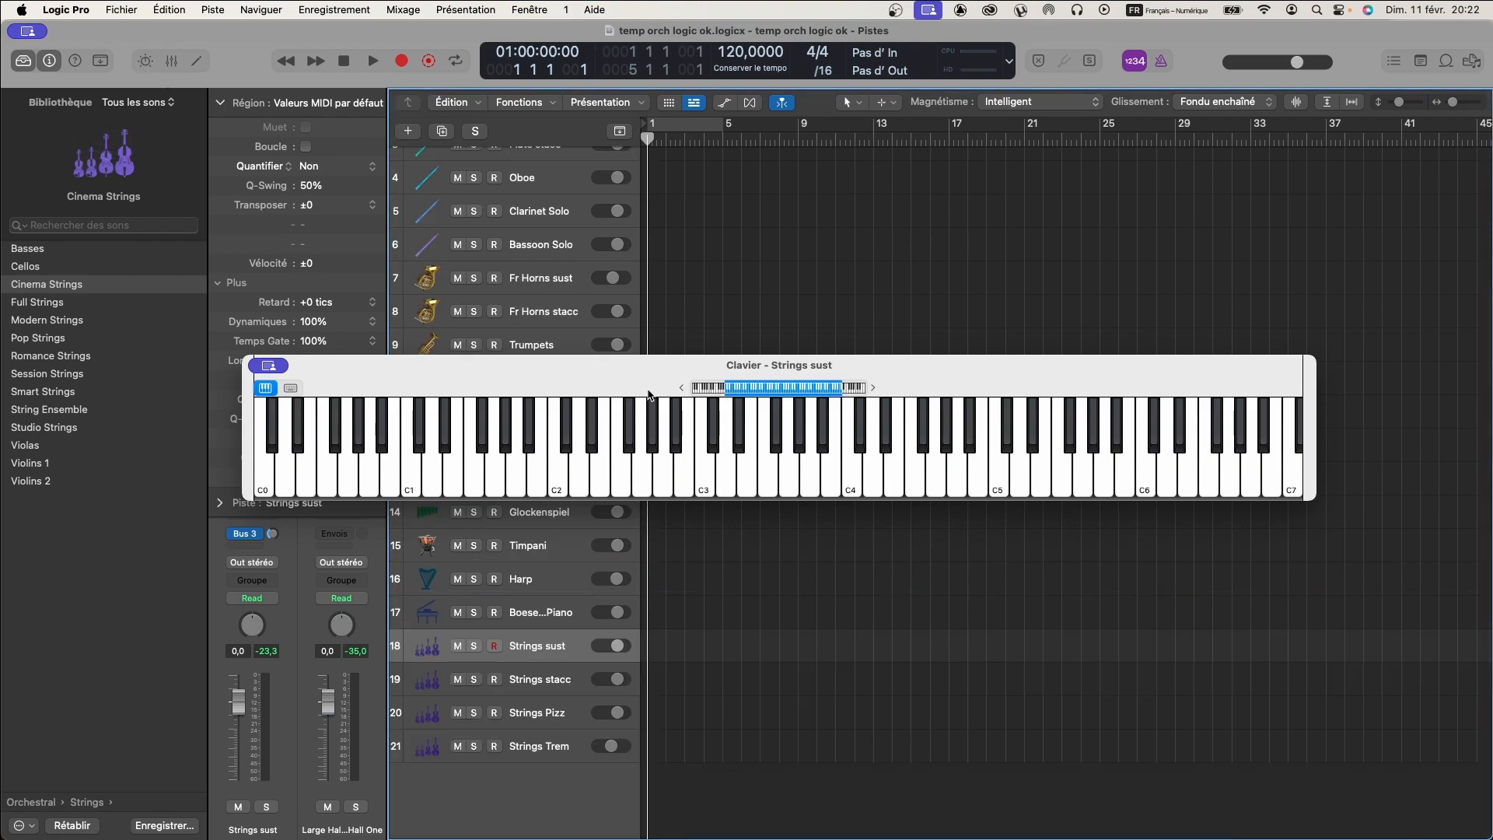
- Capture a four-note line performed on Strings sust during playback, and quantize all its notes to Noire
key(space)
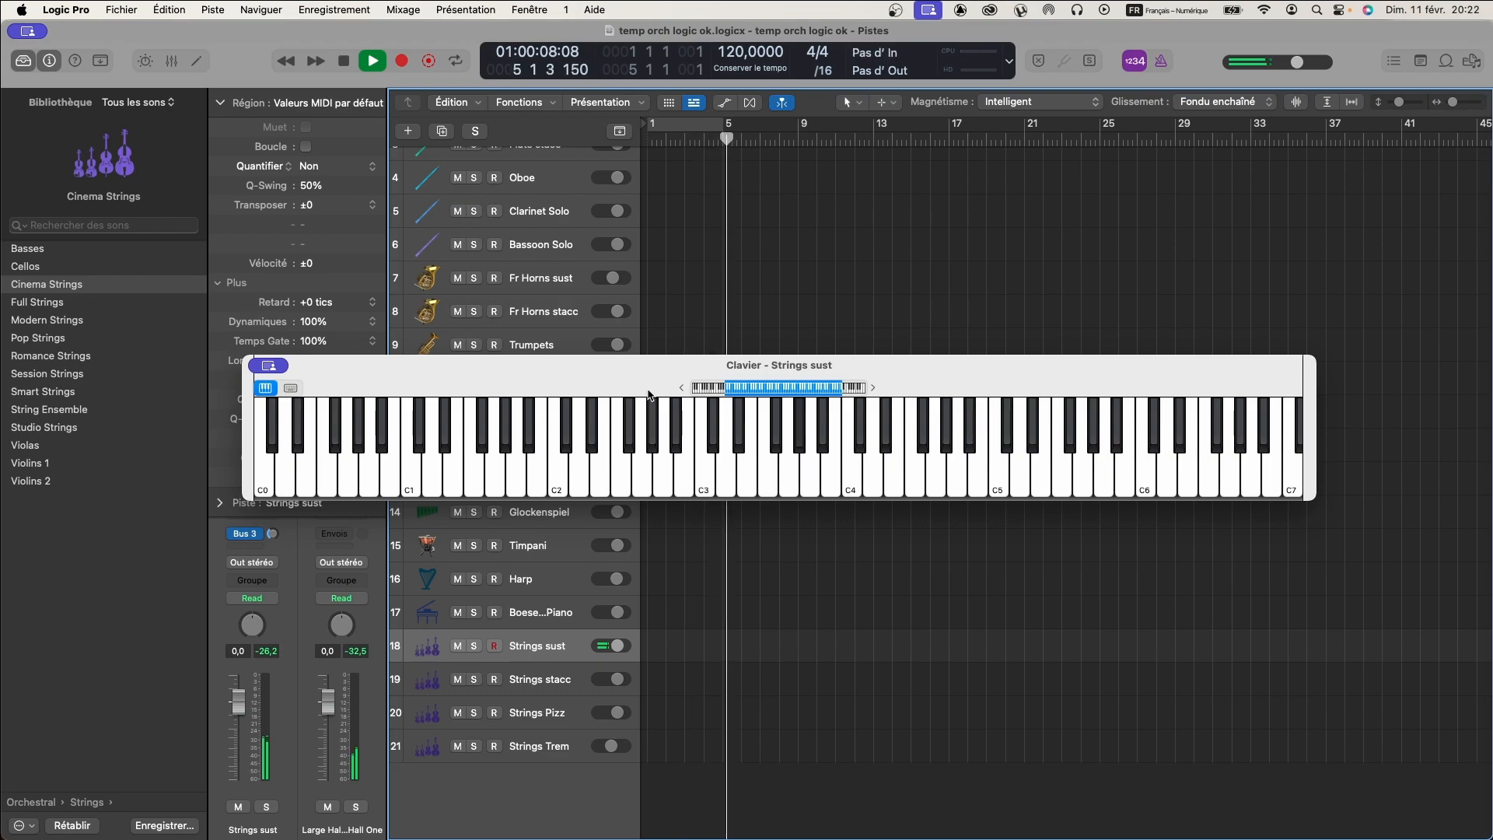
key(space)
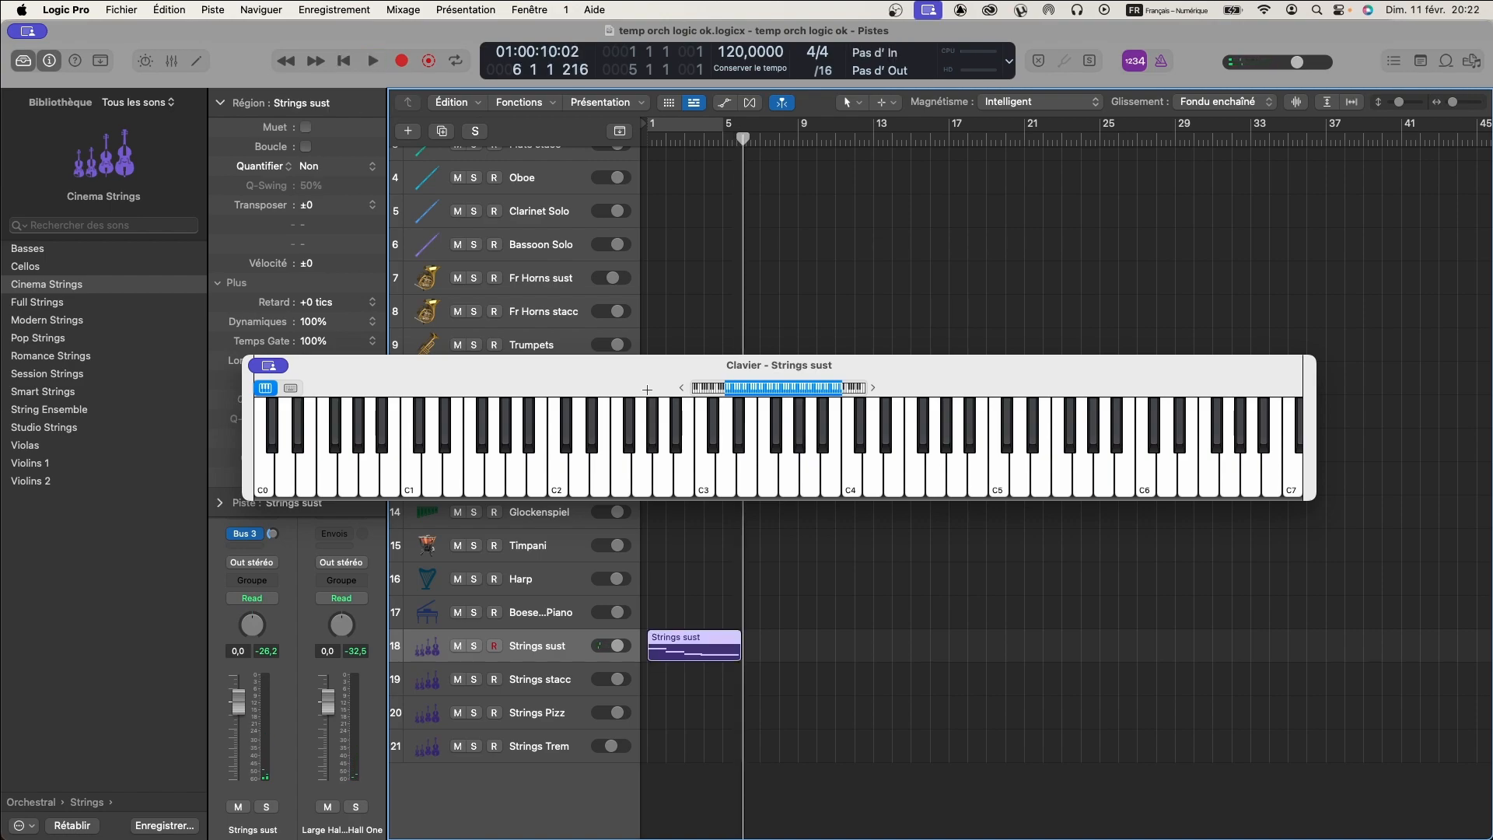
double_click(673, 642)
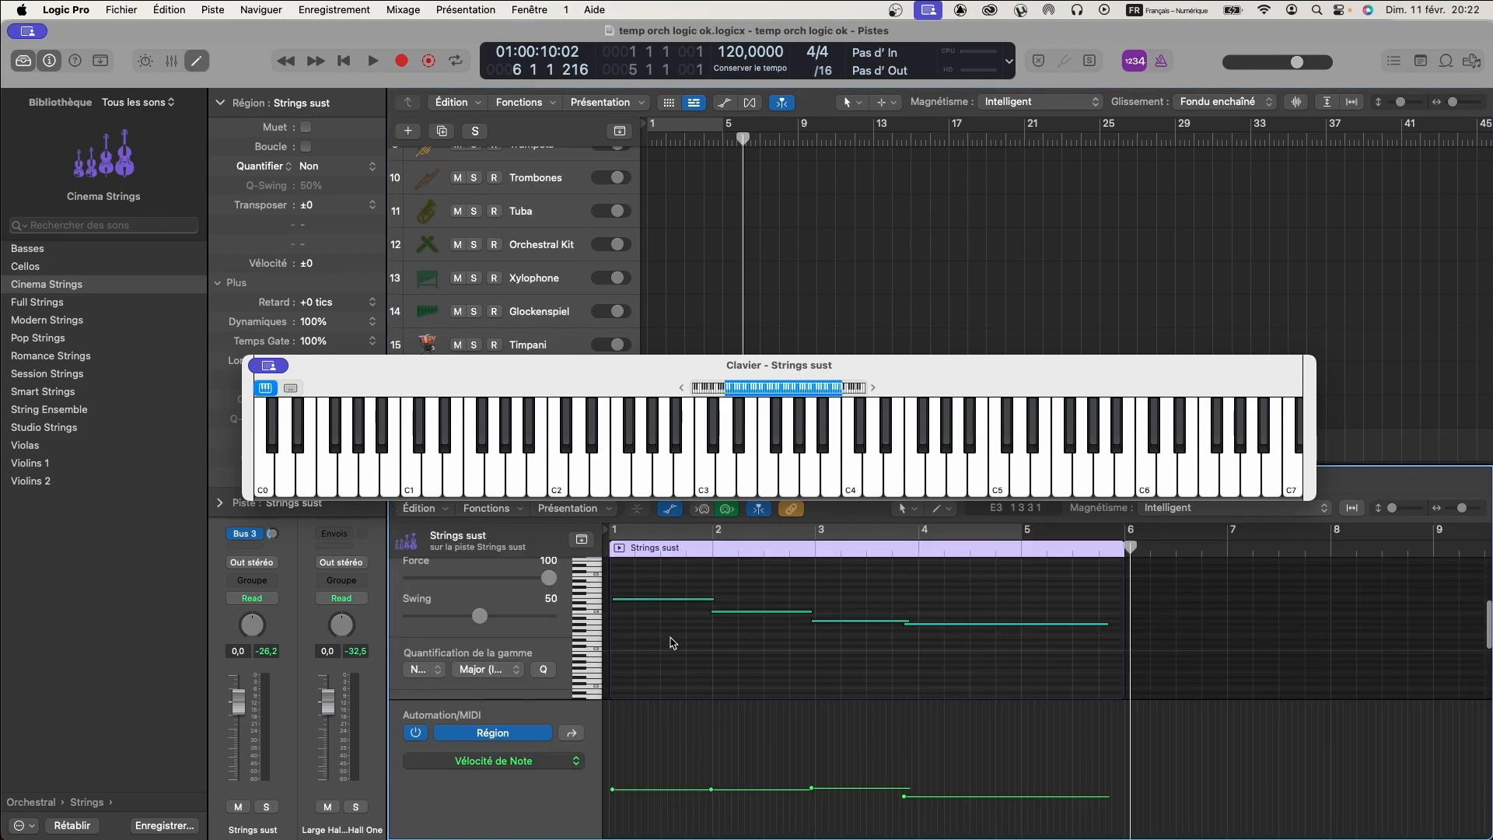
key(super+a)
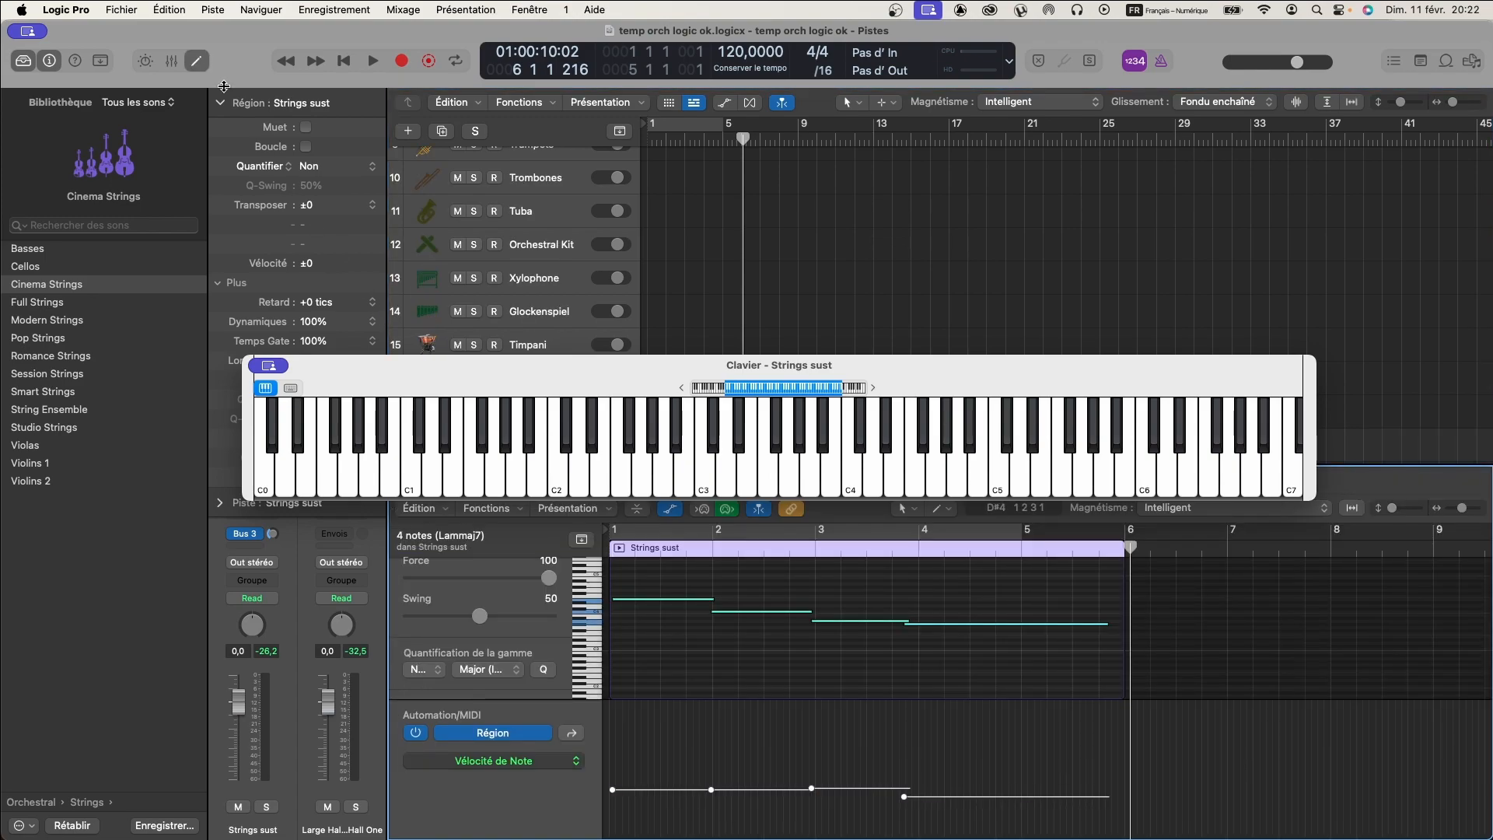
click(323, 166)
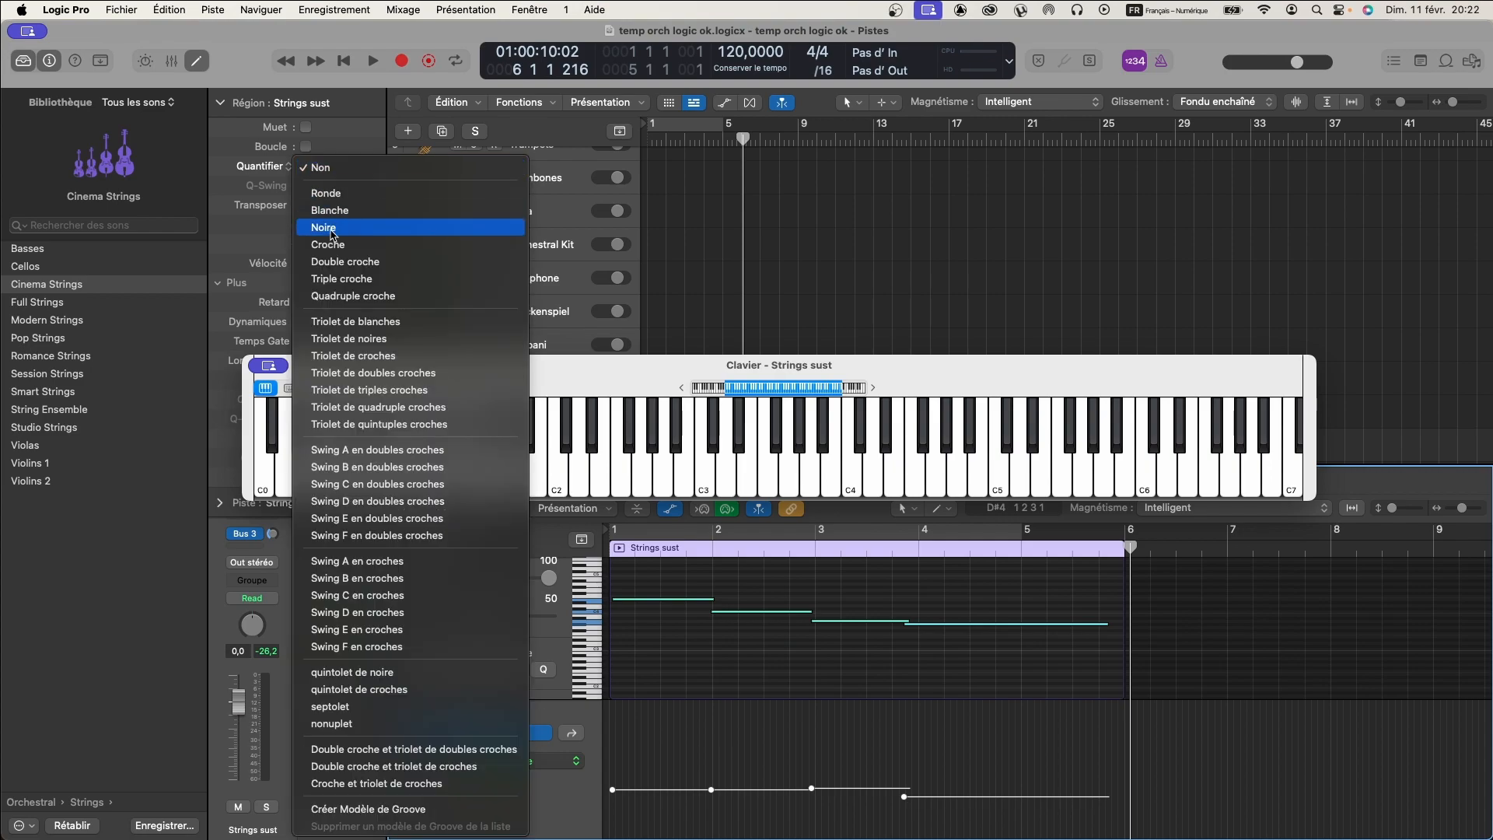
click(335, 234)
- Set the articulation of the first Strings sust note to Trills:Halftone and play the region to hear it
click(692, 631)
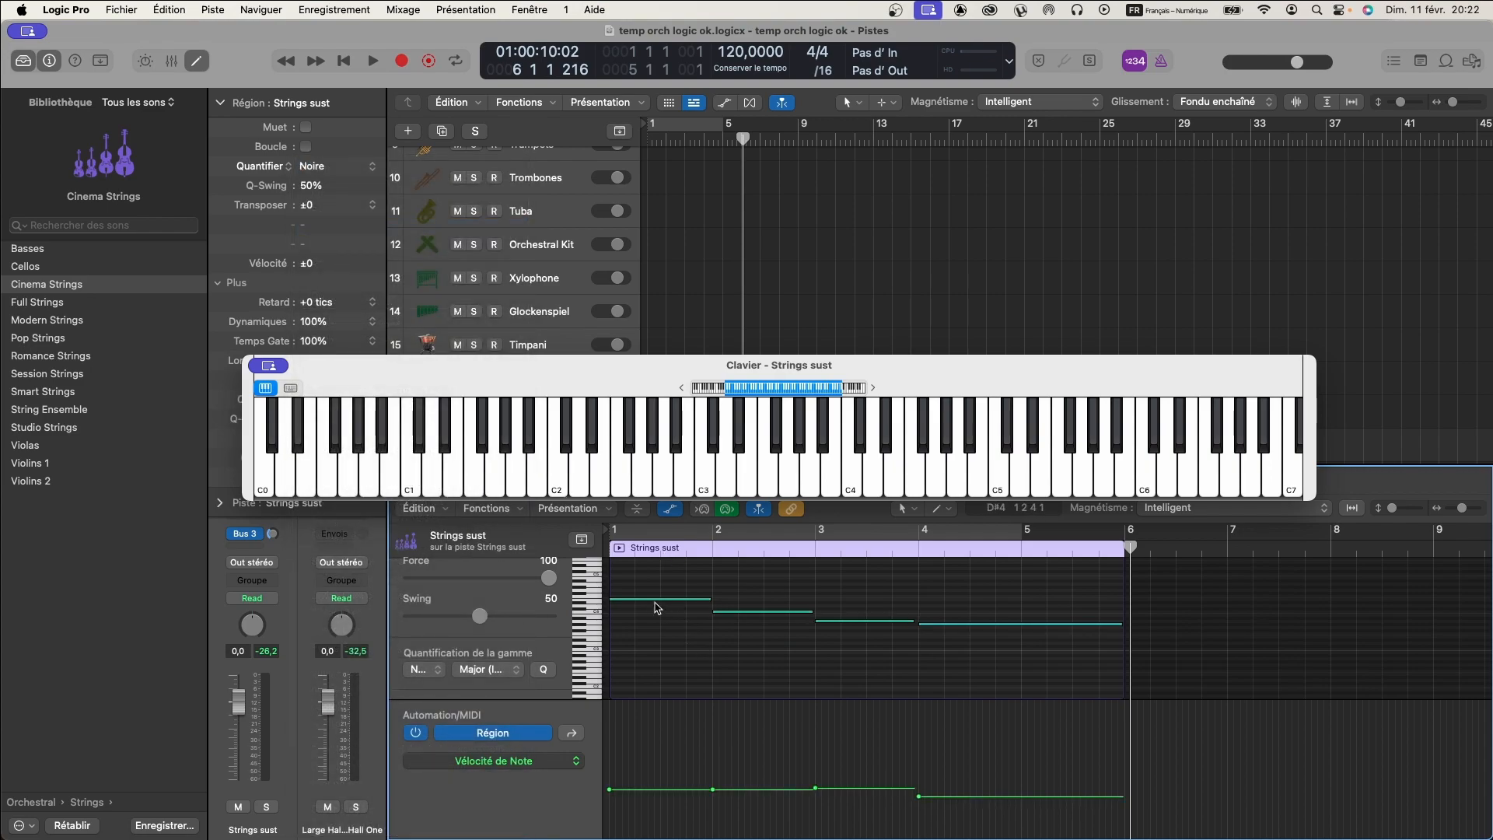
click(649, 600)
scroll(499, 615, down, 2)
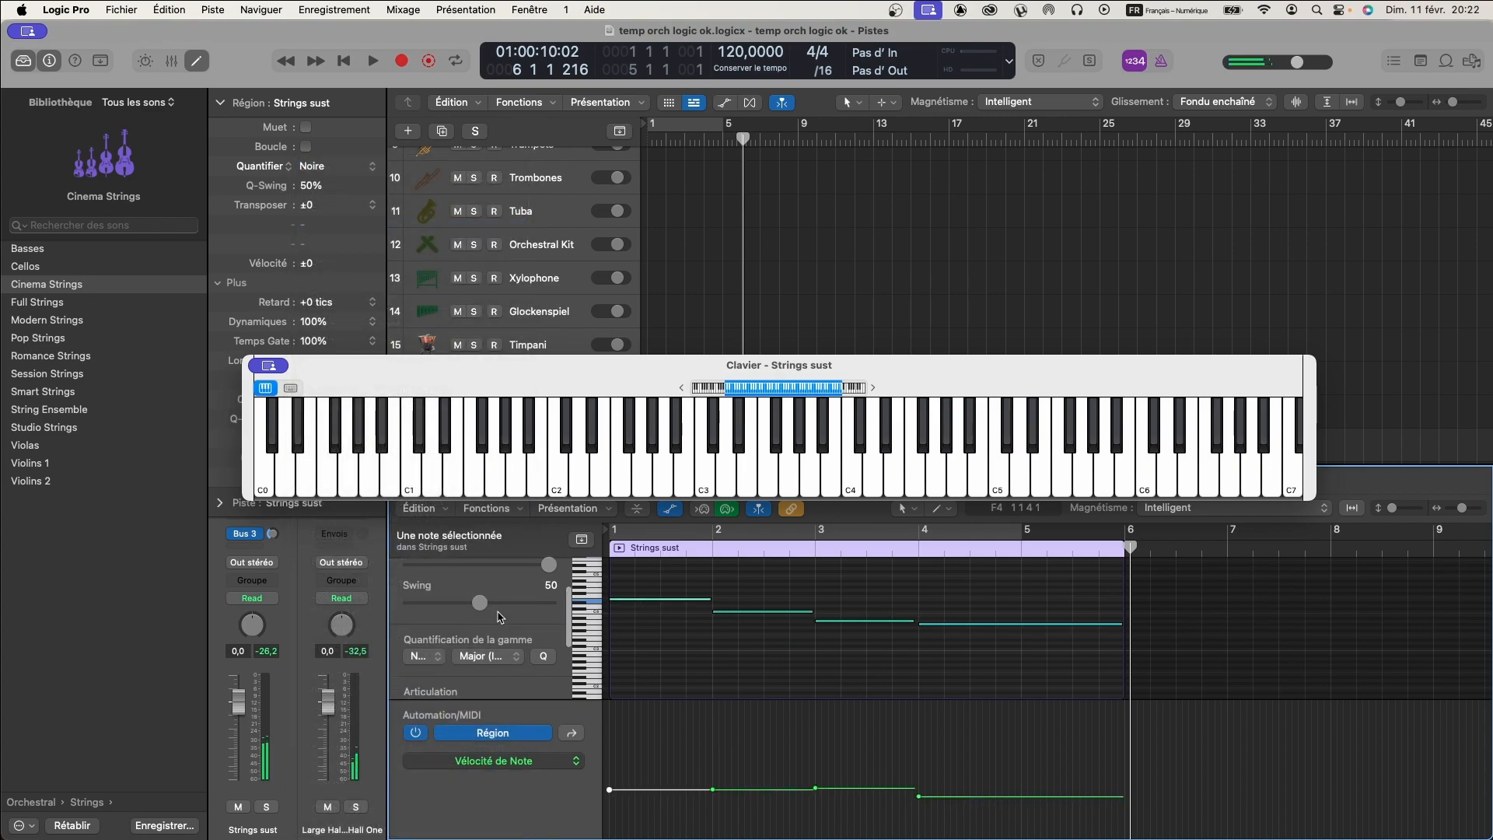
scroll(513, 643, down, 3)
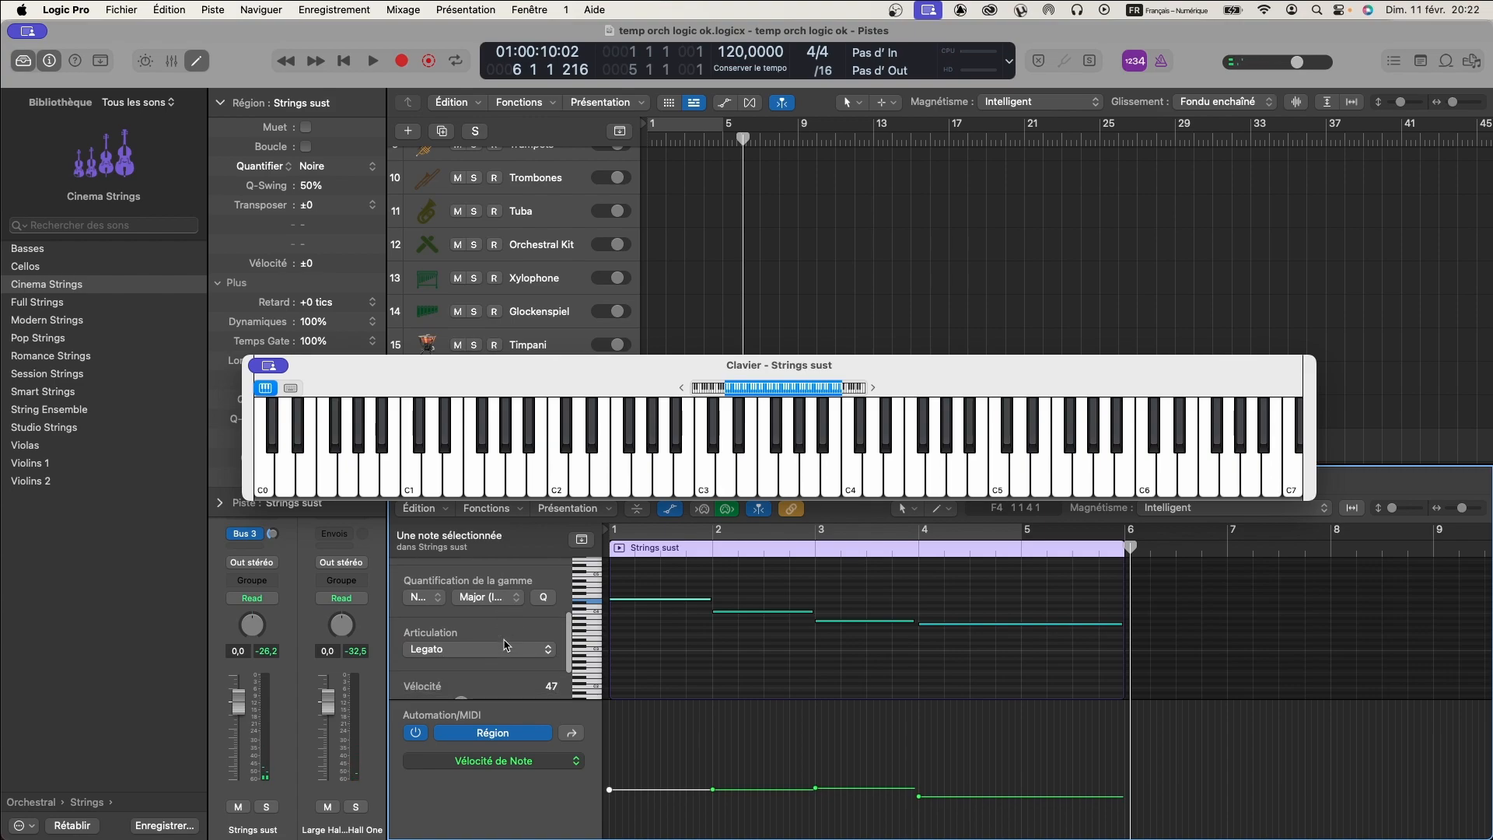
click(547, 623)
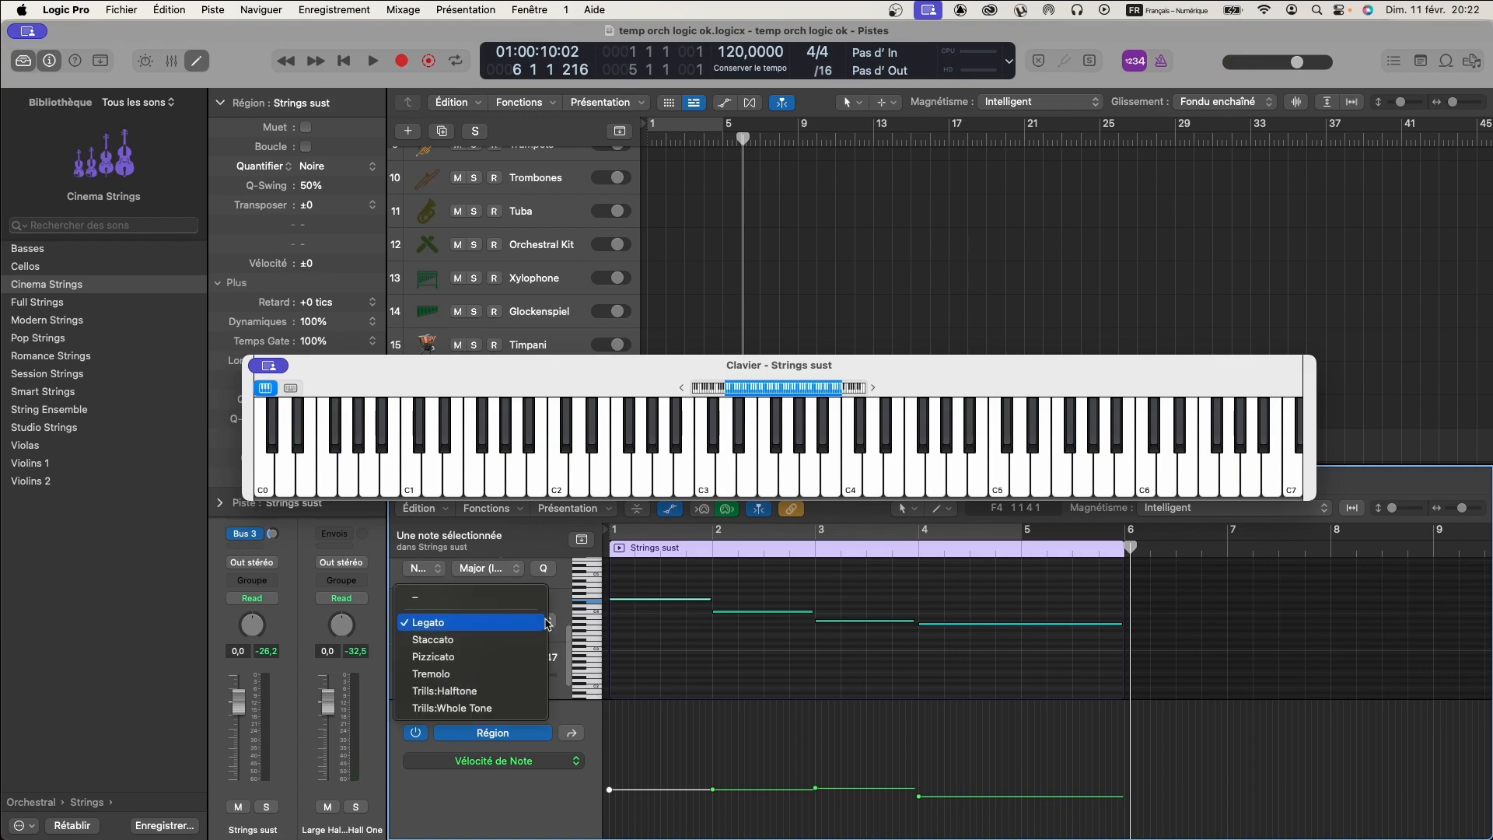
click(500, 693)
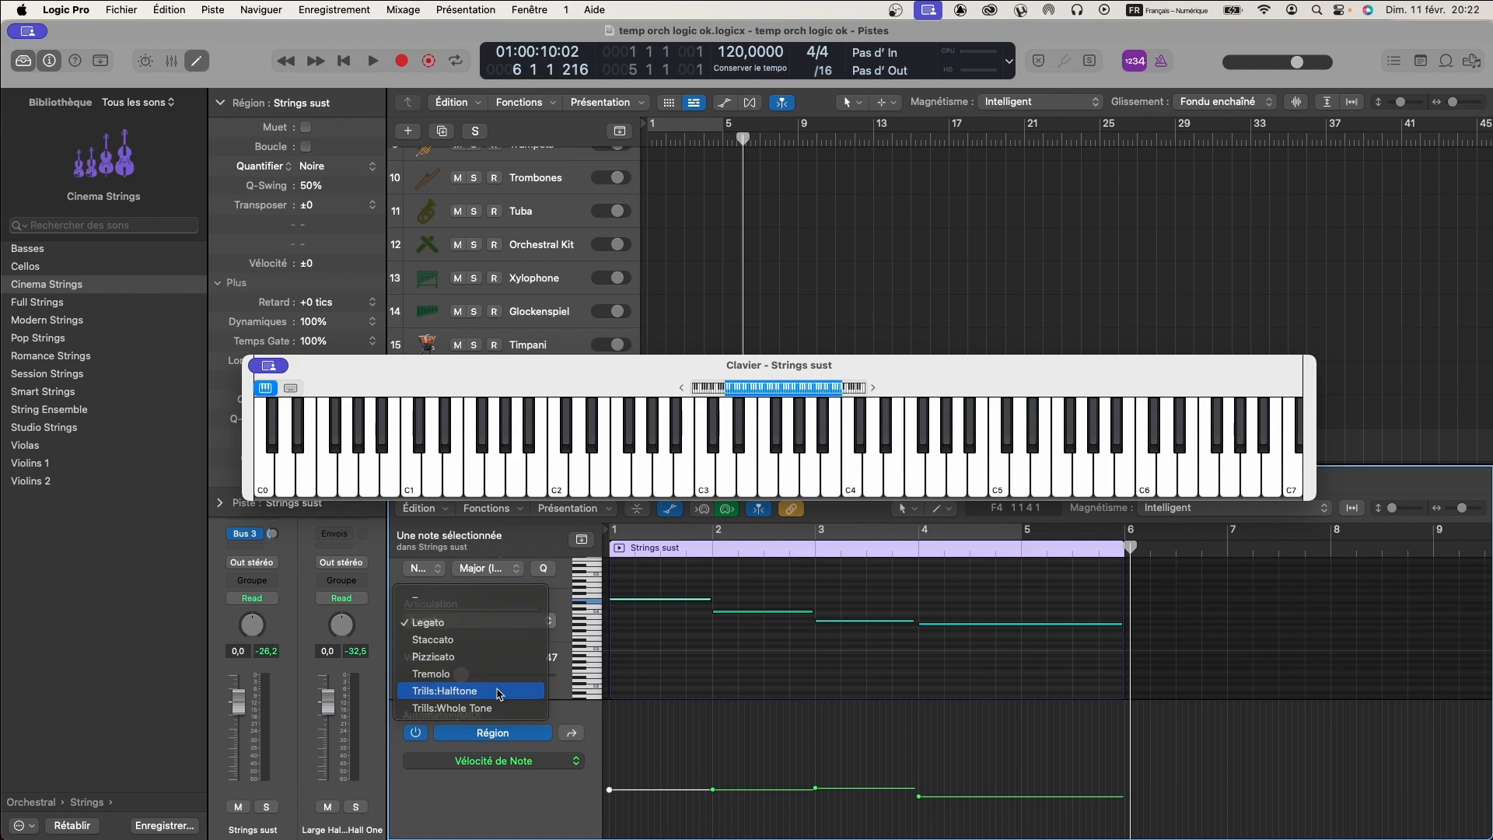
click(619, 549)
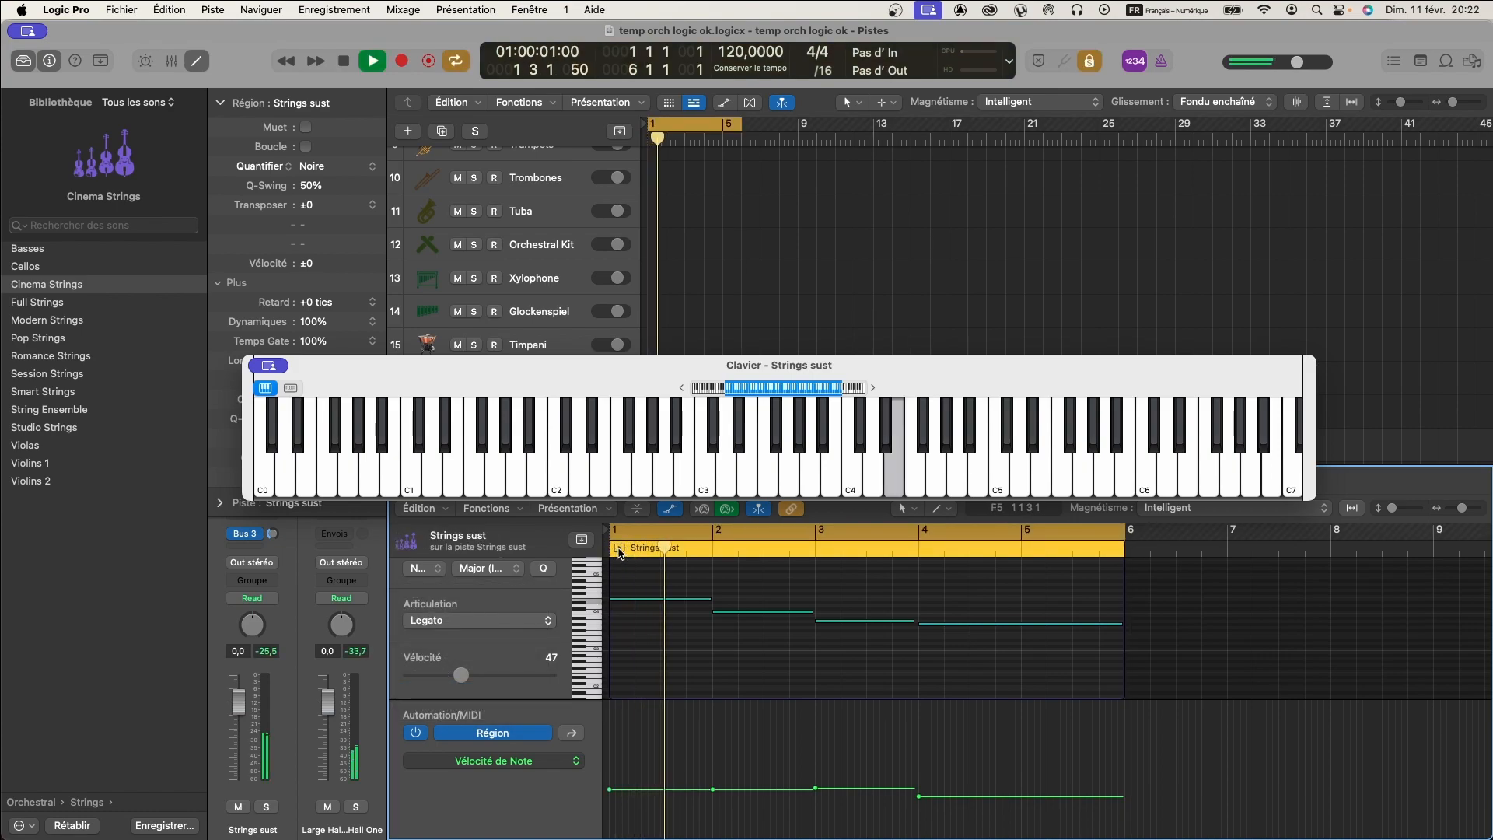
click(620, 549)
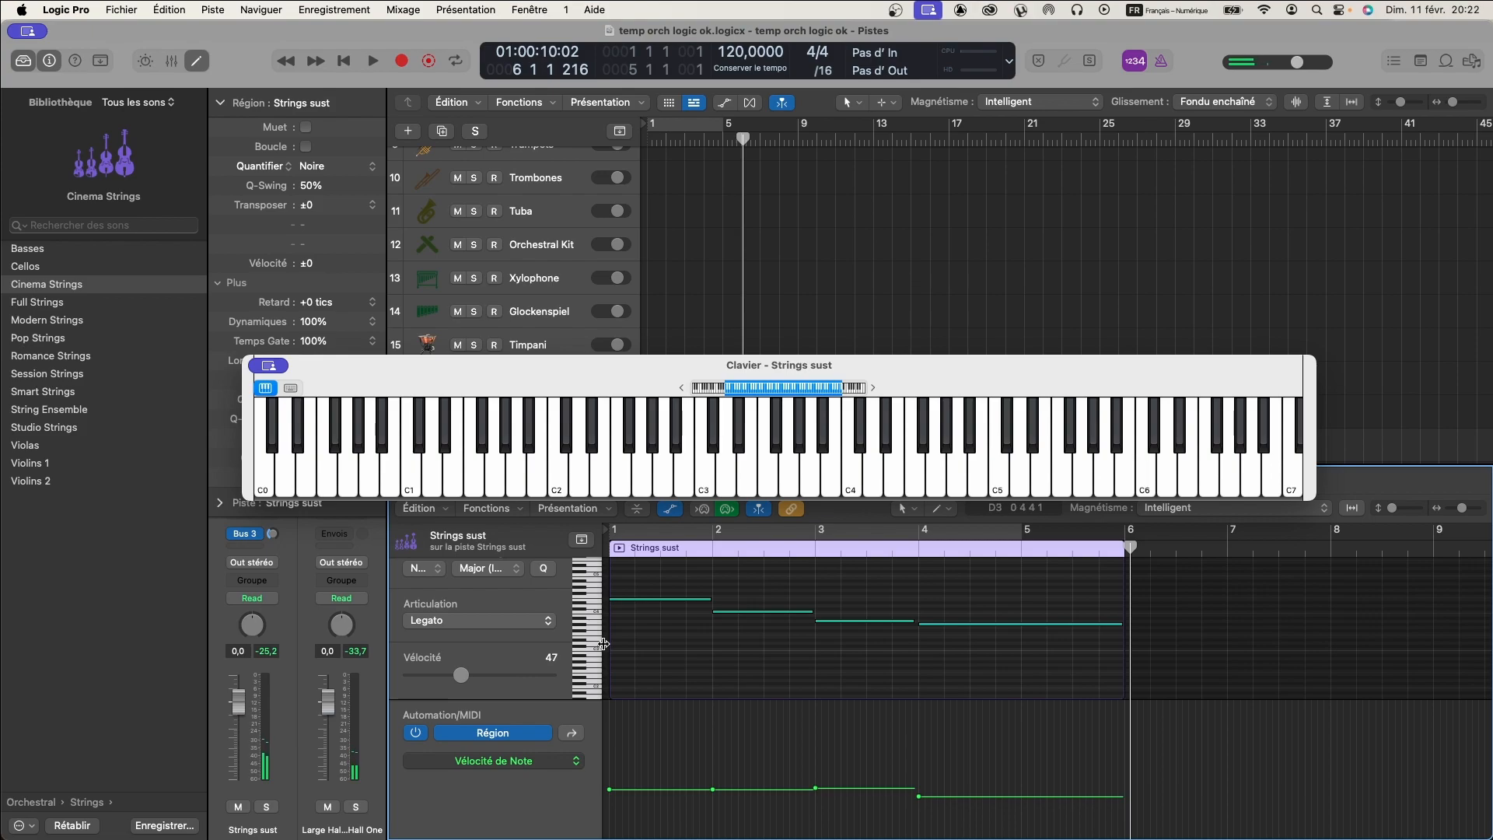
- Set the first Strings sust note's articulation to Trills:Whole Tone and play the region to hear it
click(642, 597)
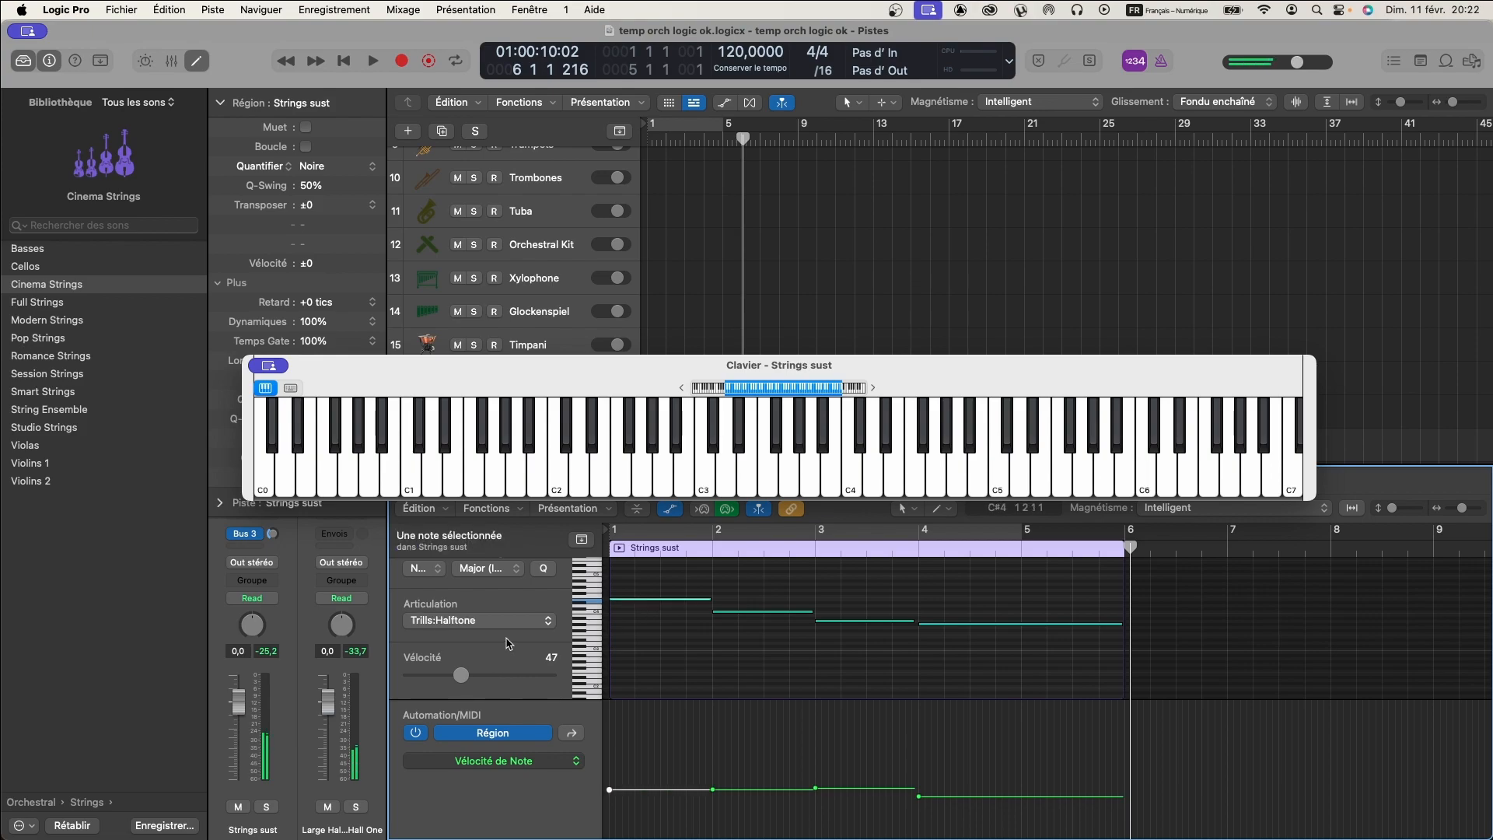
click(552, 620)
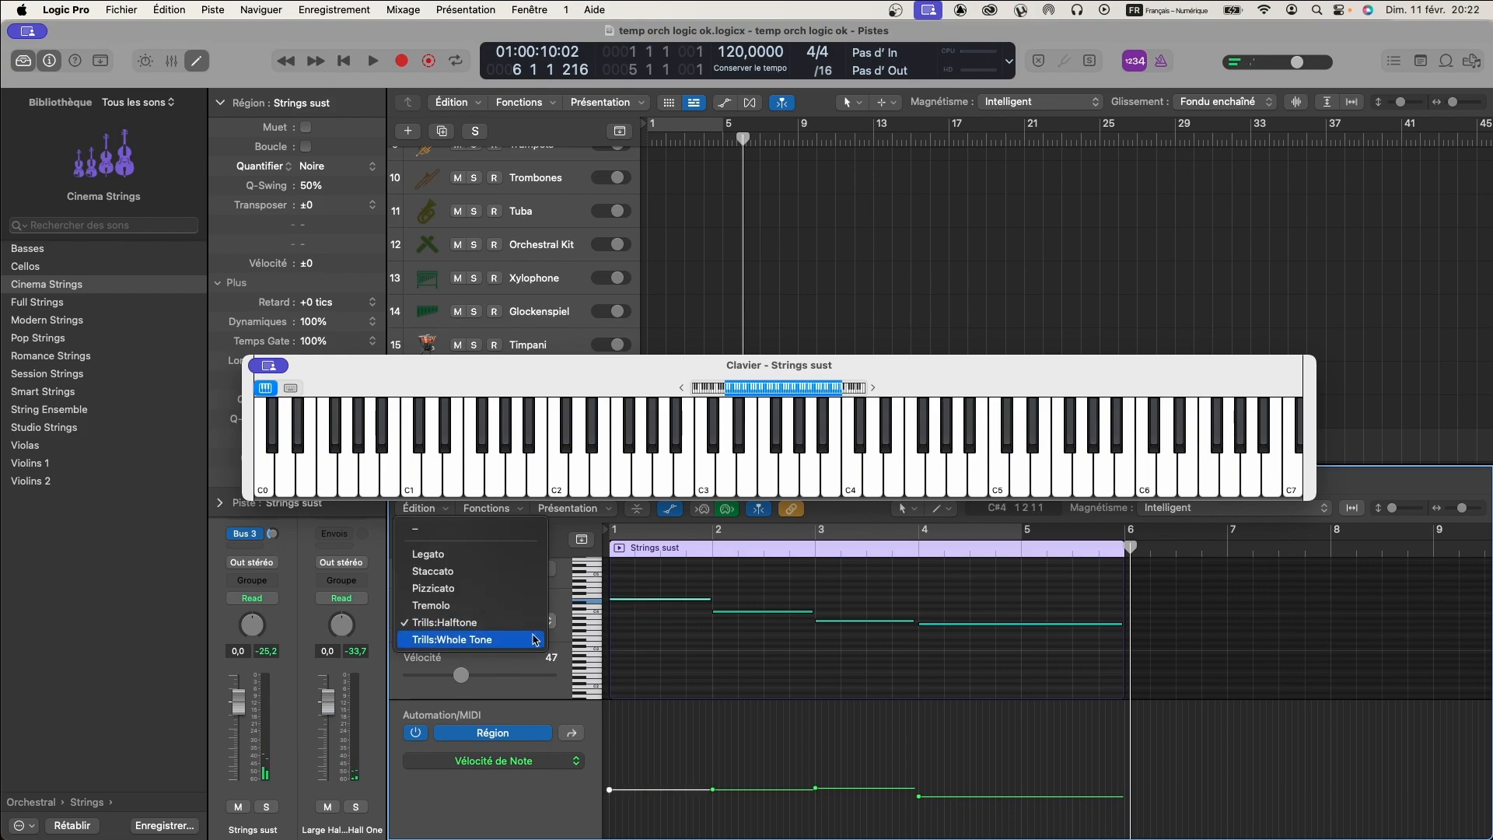
click(536, 639)
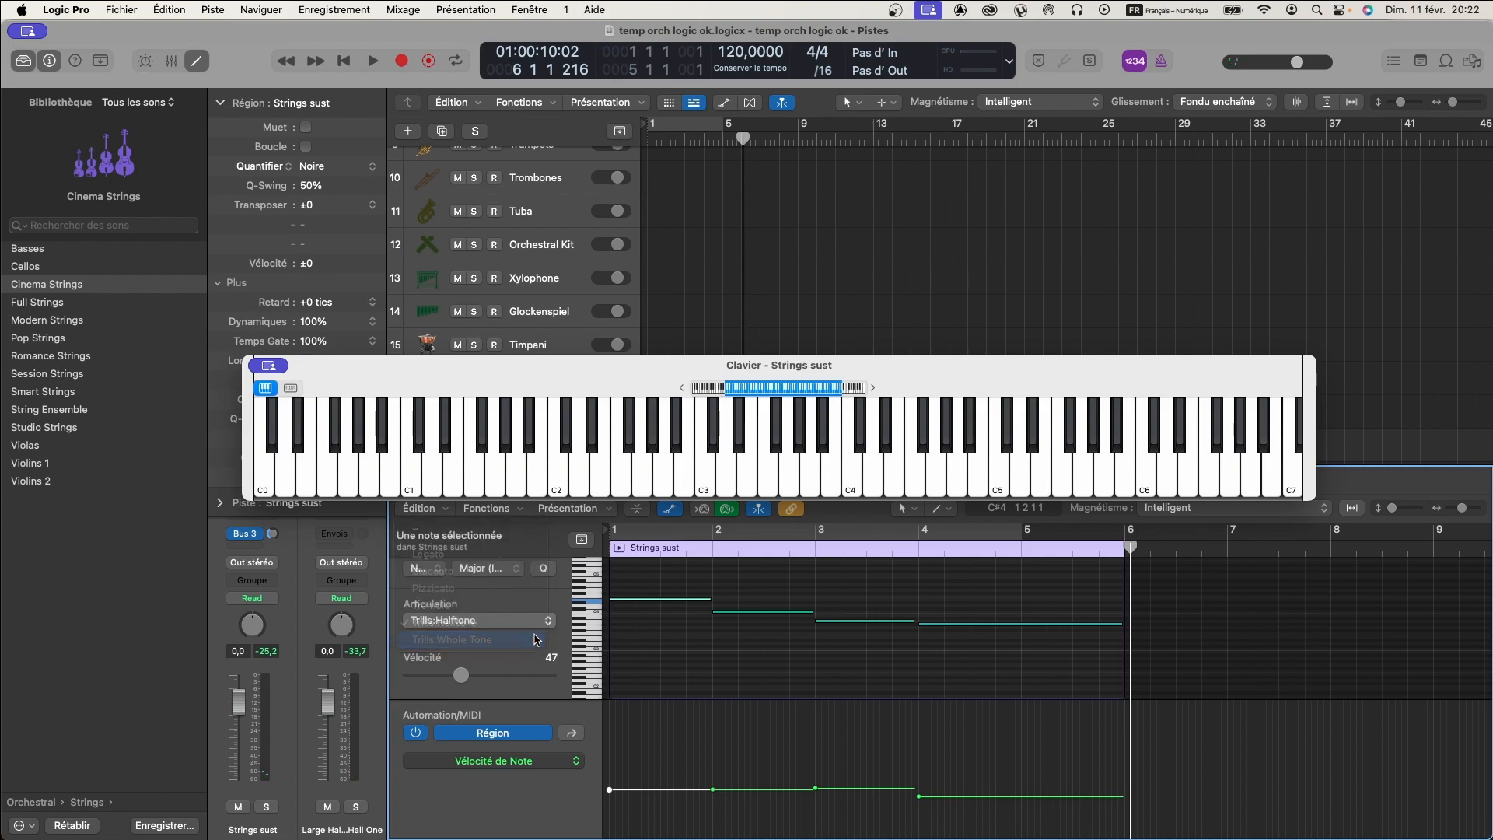
click(620, 549)
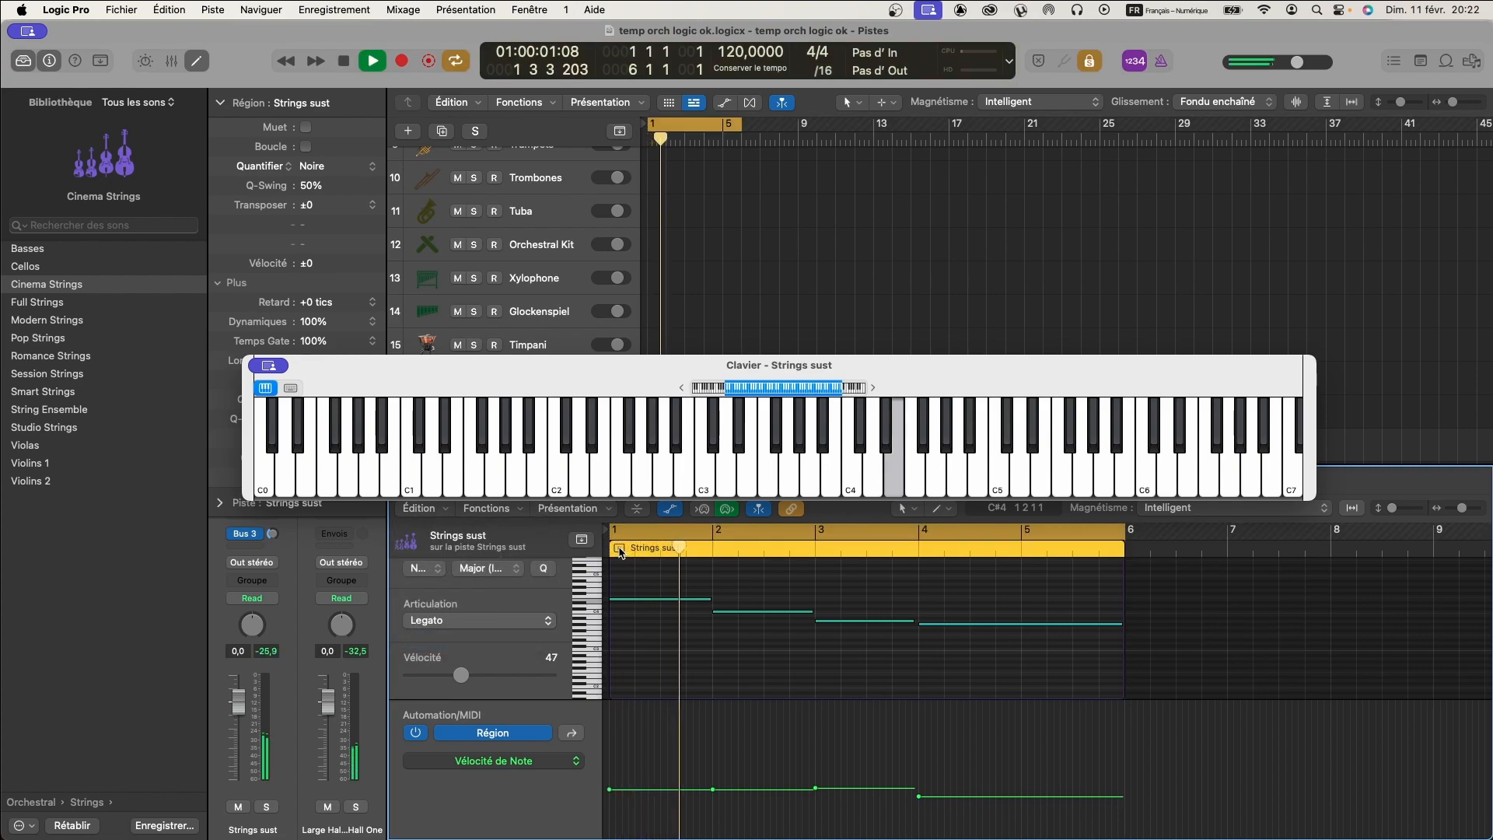
click(621, 549)
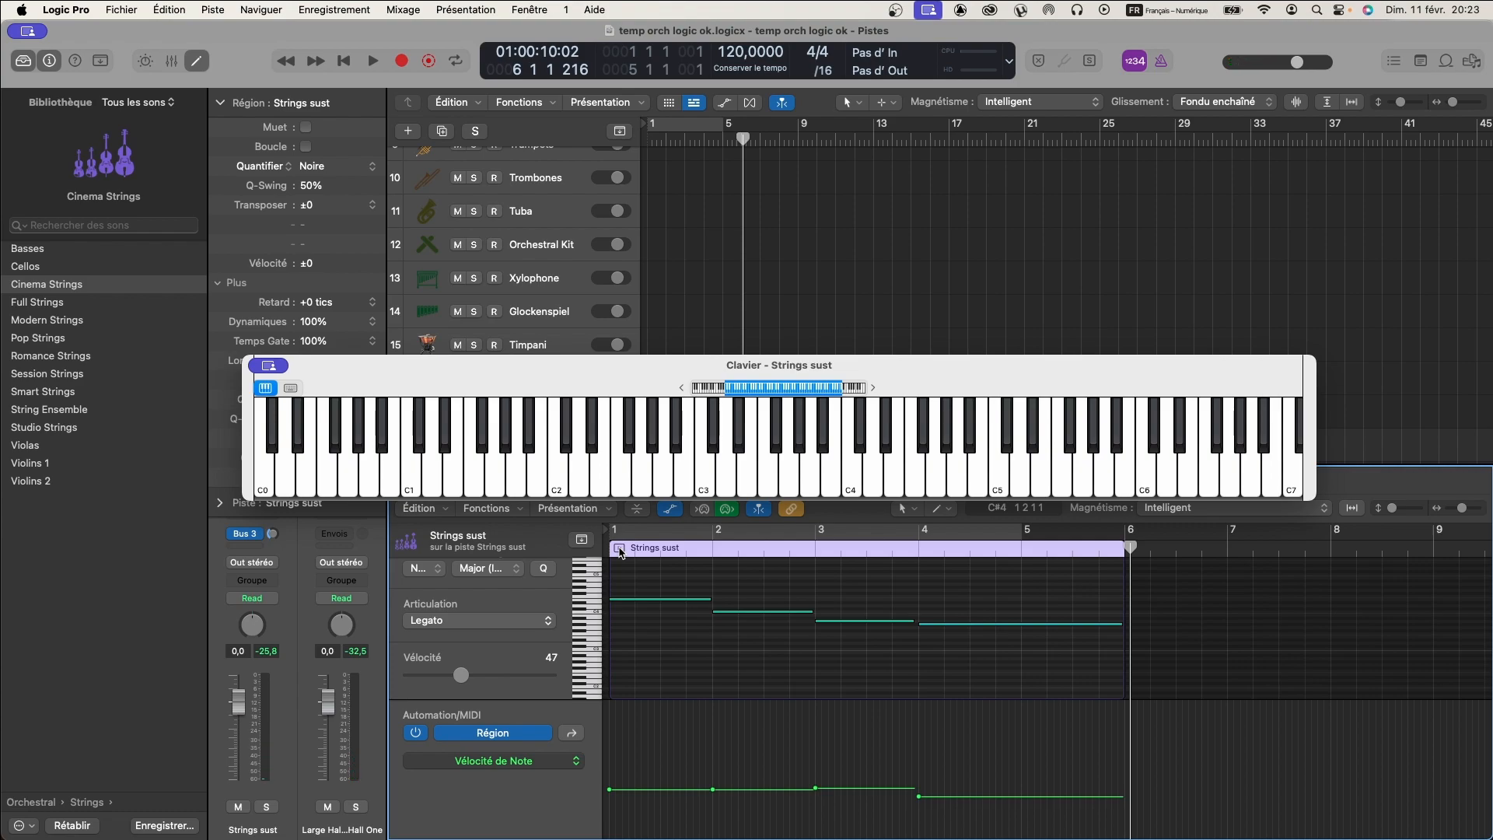
- Capture a held E4 note performed on the Flute sust track during playback from bar 9
scroll(747, 589, up, 2)
scroll(747, 587, down, 1)
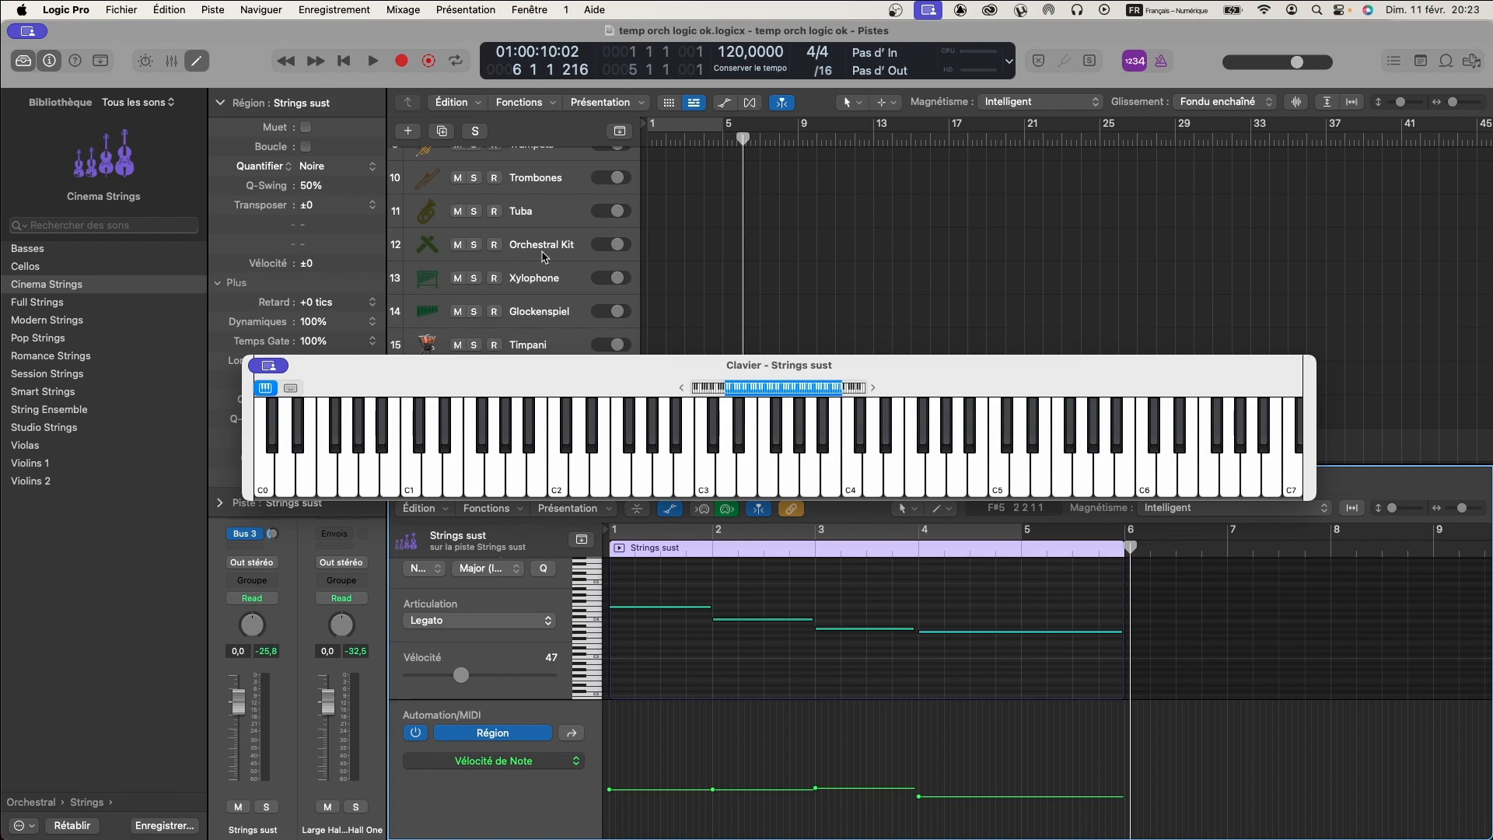
scroll(543, 257, up, 10)
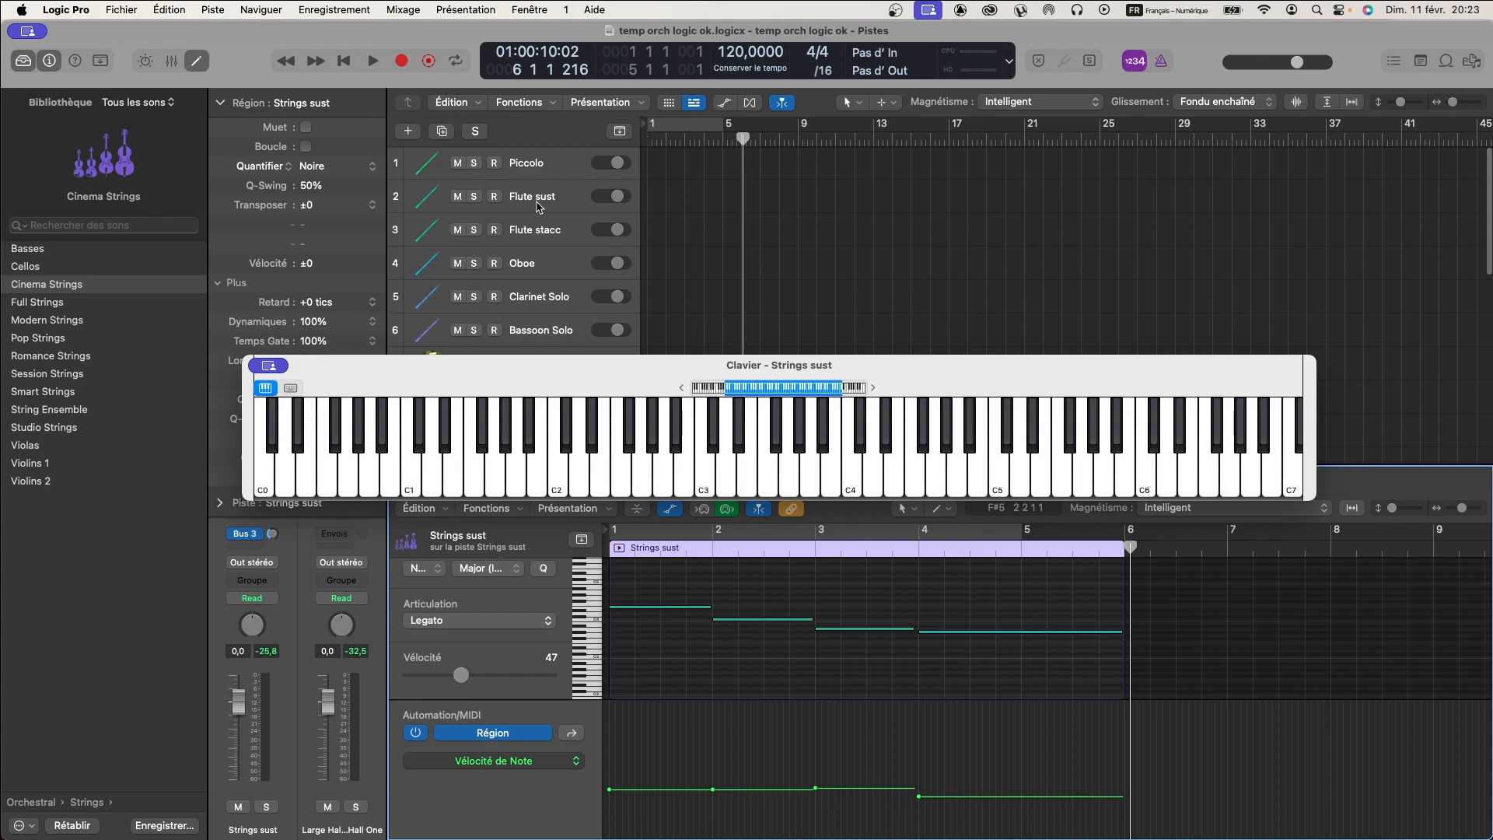
click(537, 201)
drag(744, 141, 798, 141)
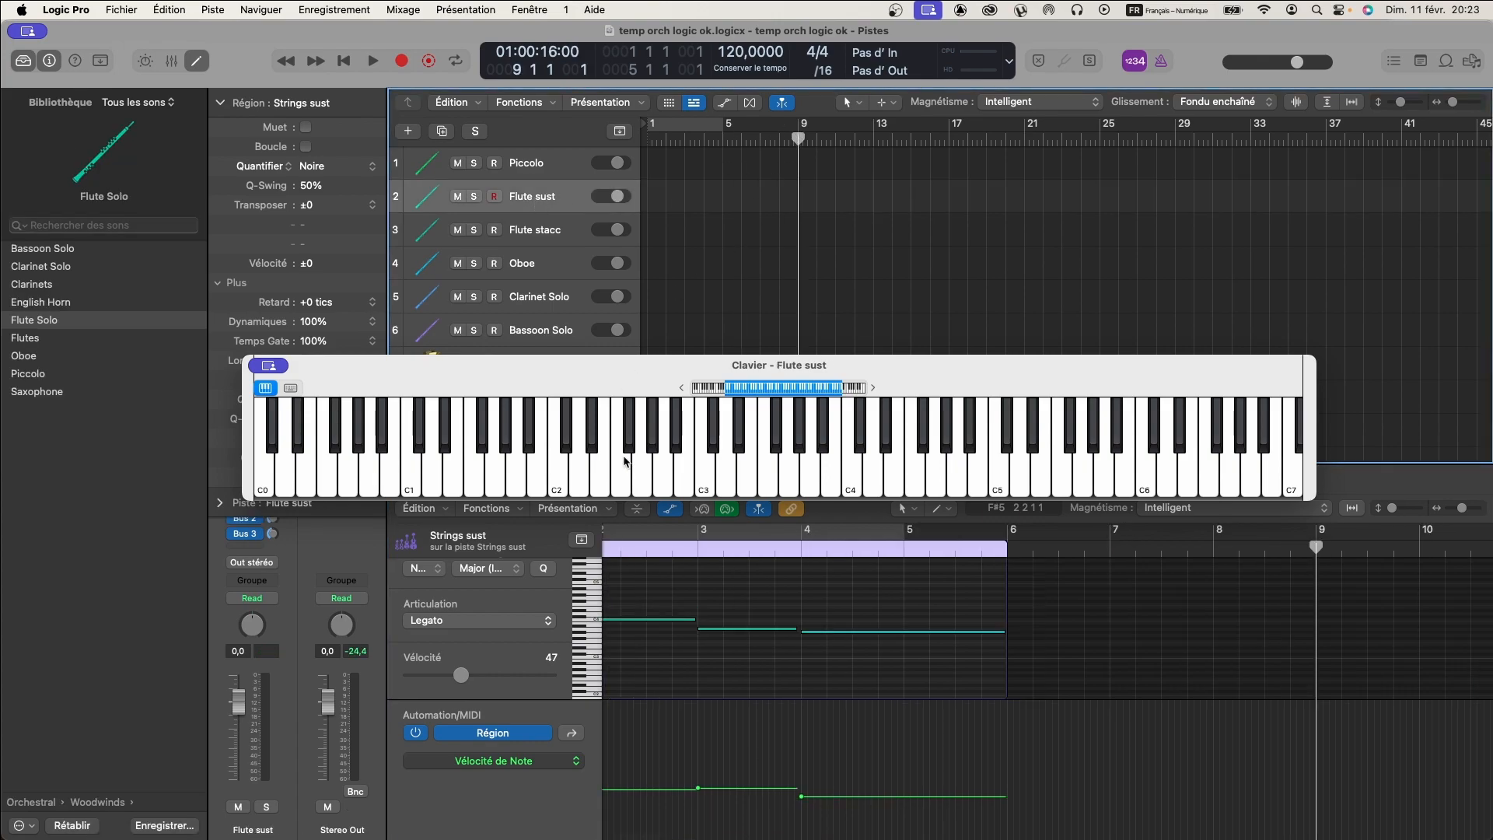
click(196, 61)
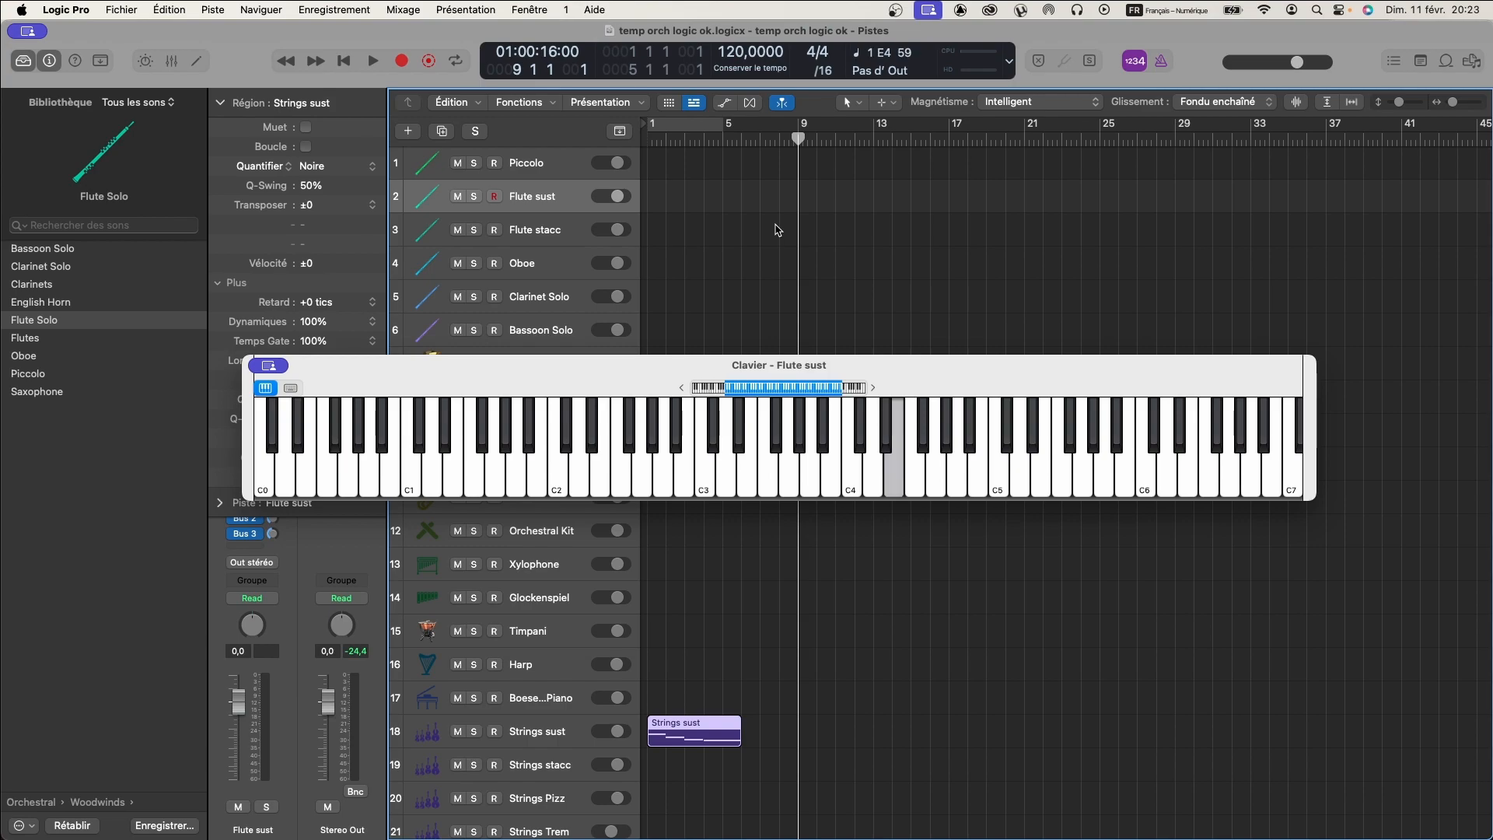
key(space)
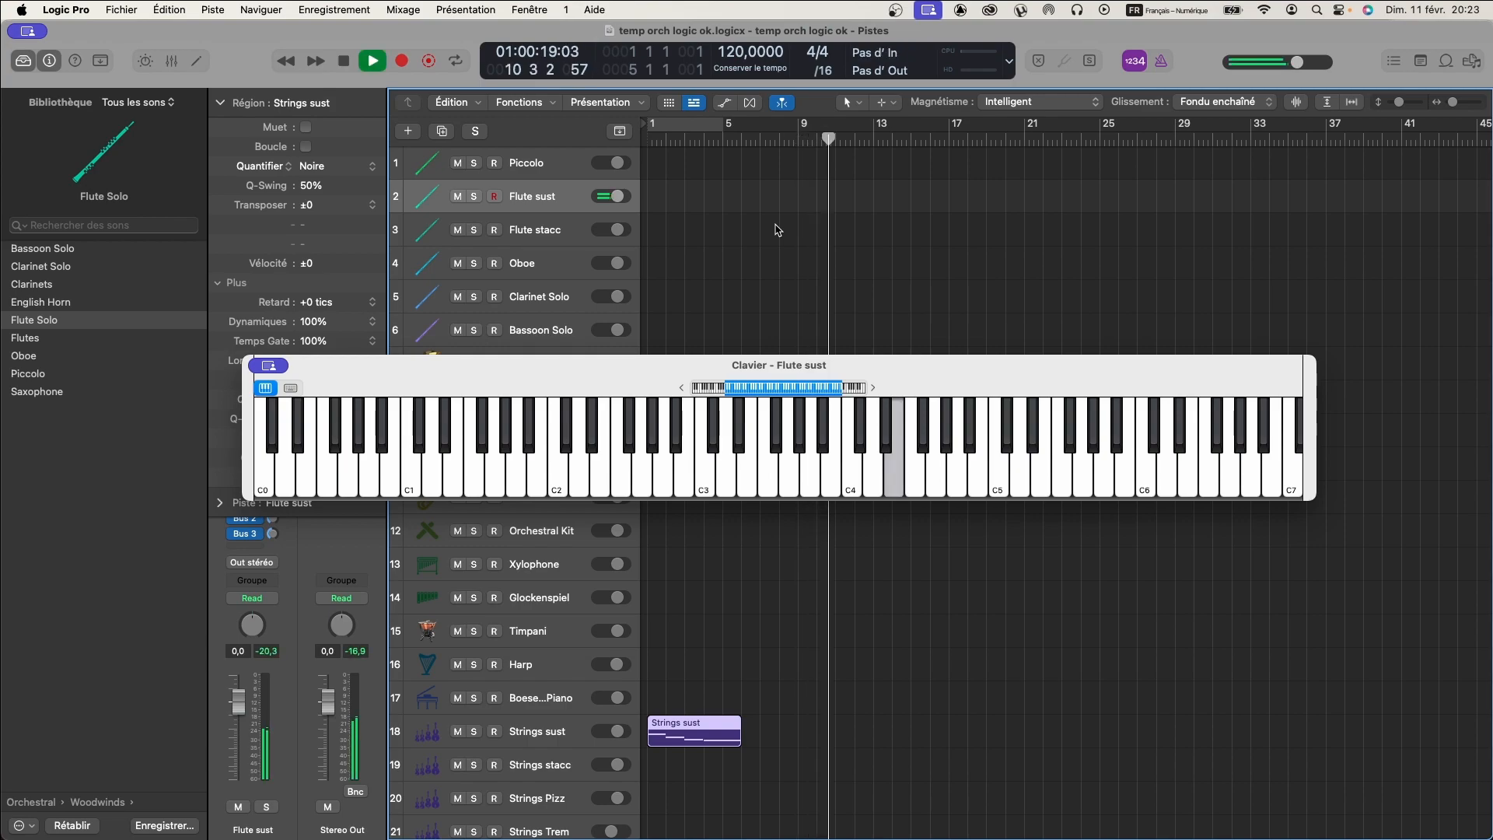
key(space)
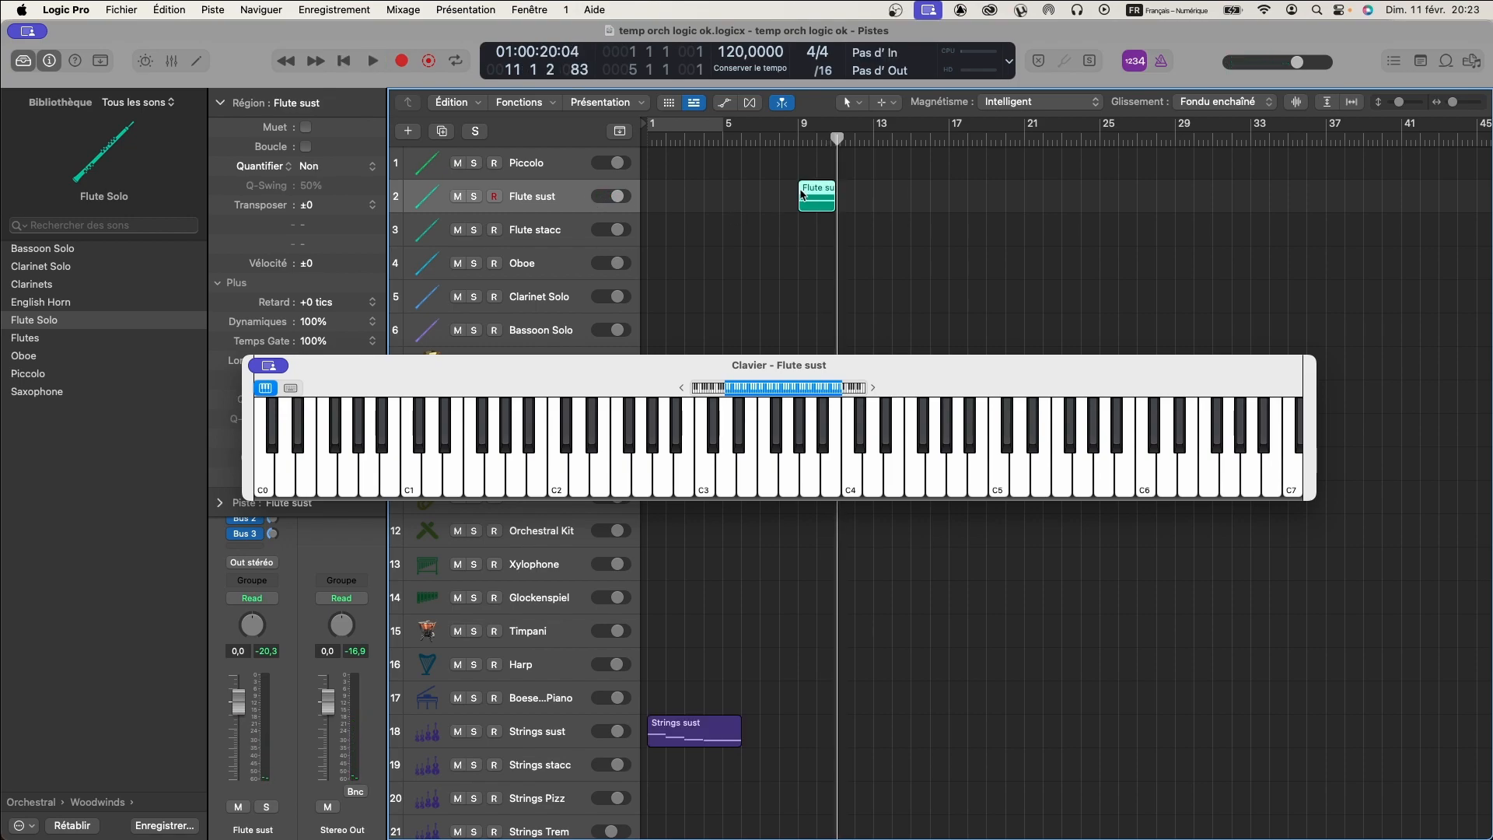
- Open the Flute sust region in the piano roll and check which articulations its notes offer, keeping Legato
double_click(811, 189)
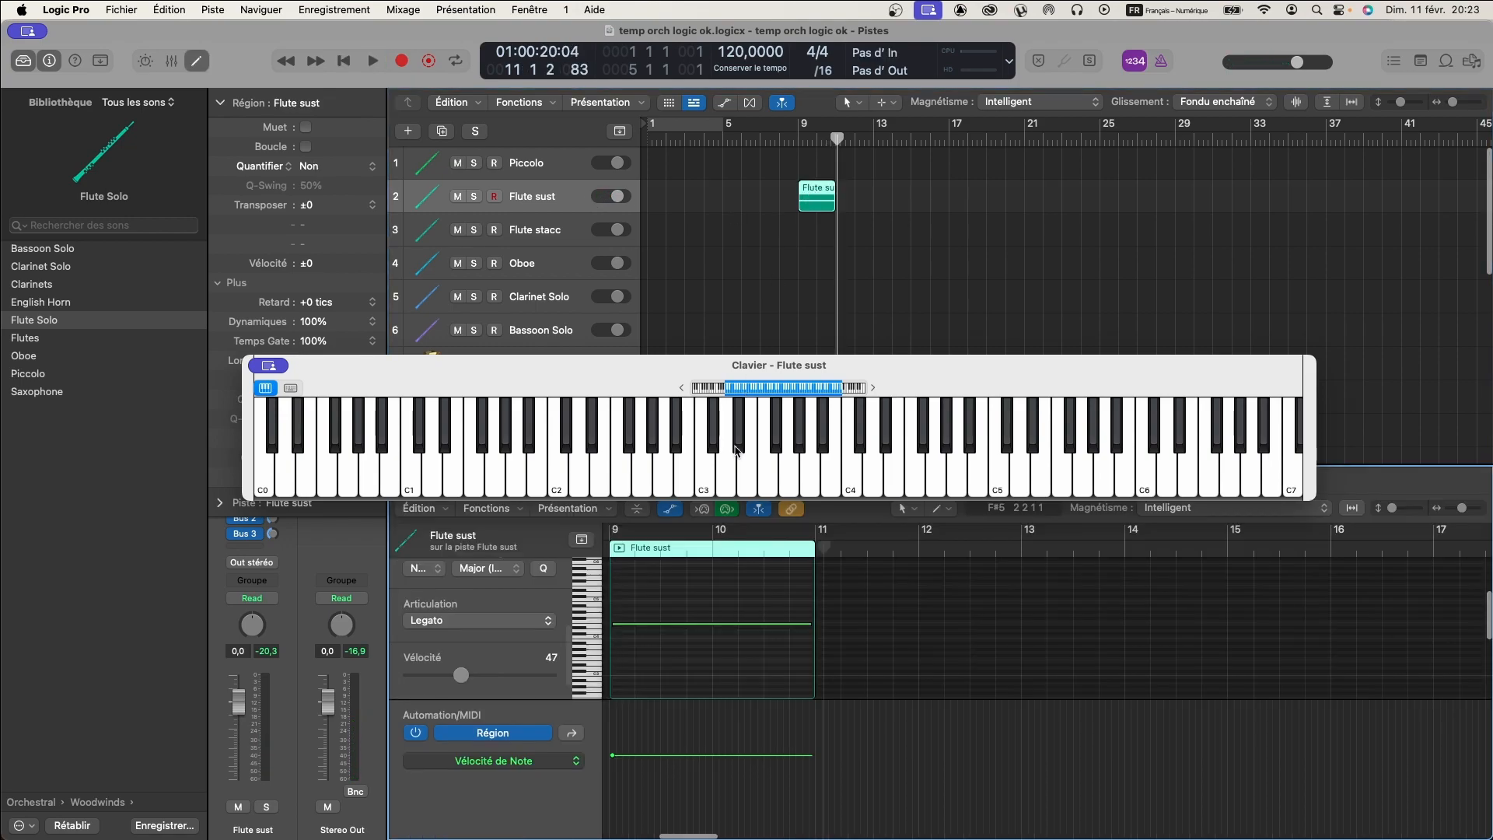
click(547, 626)
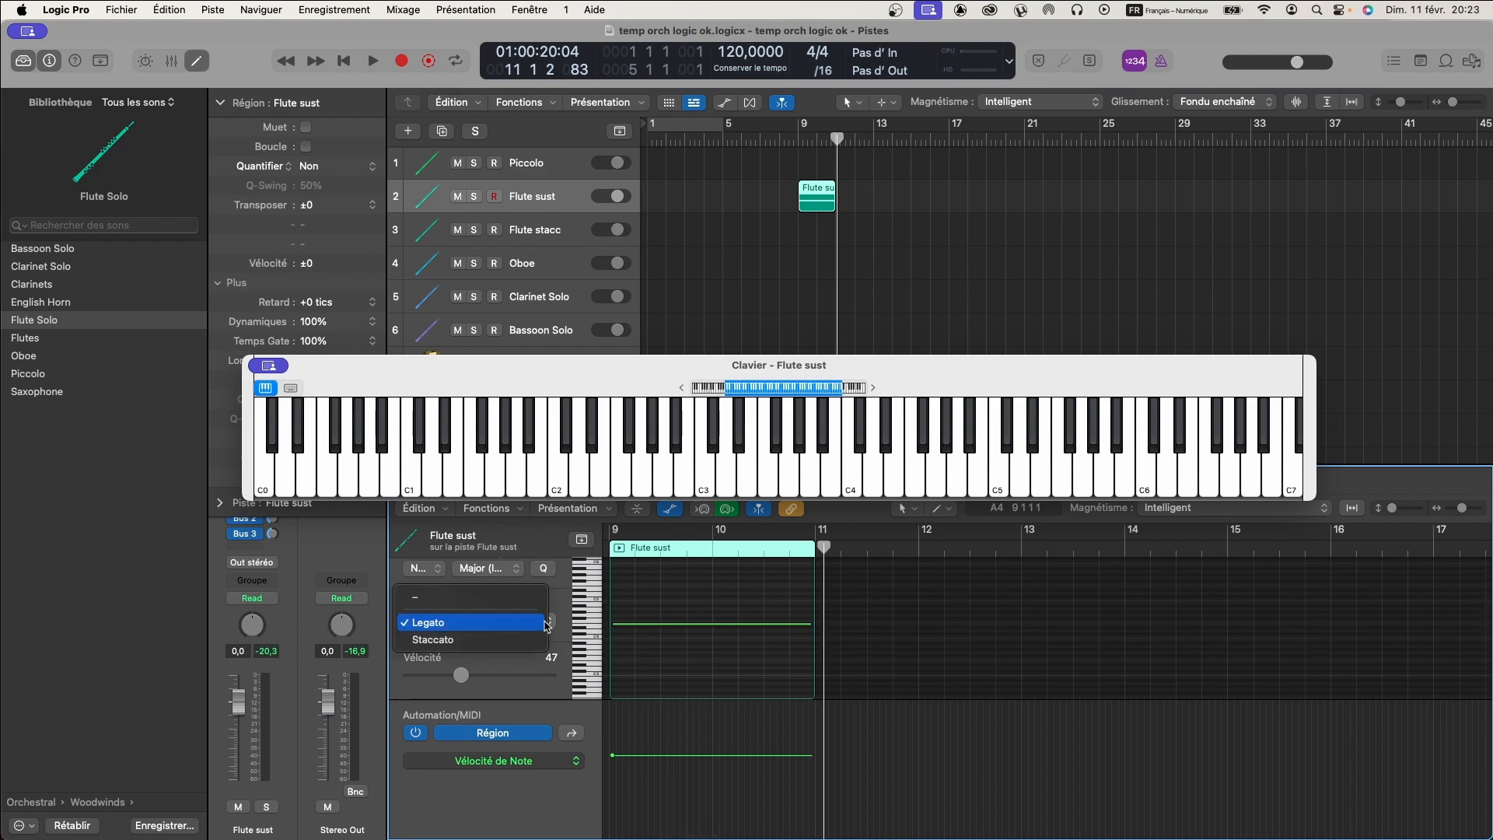
click(945, 624)
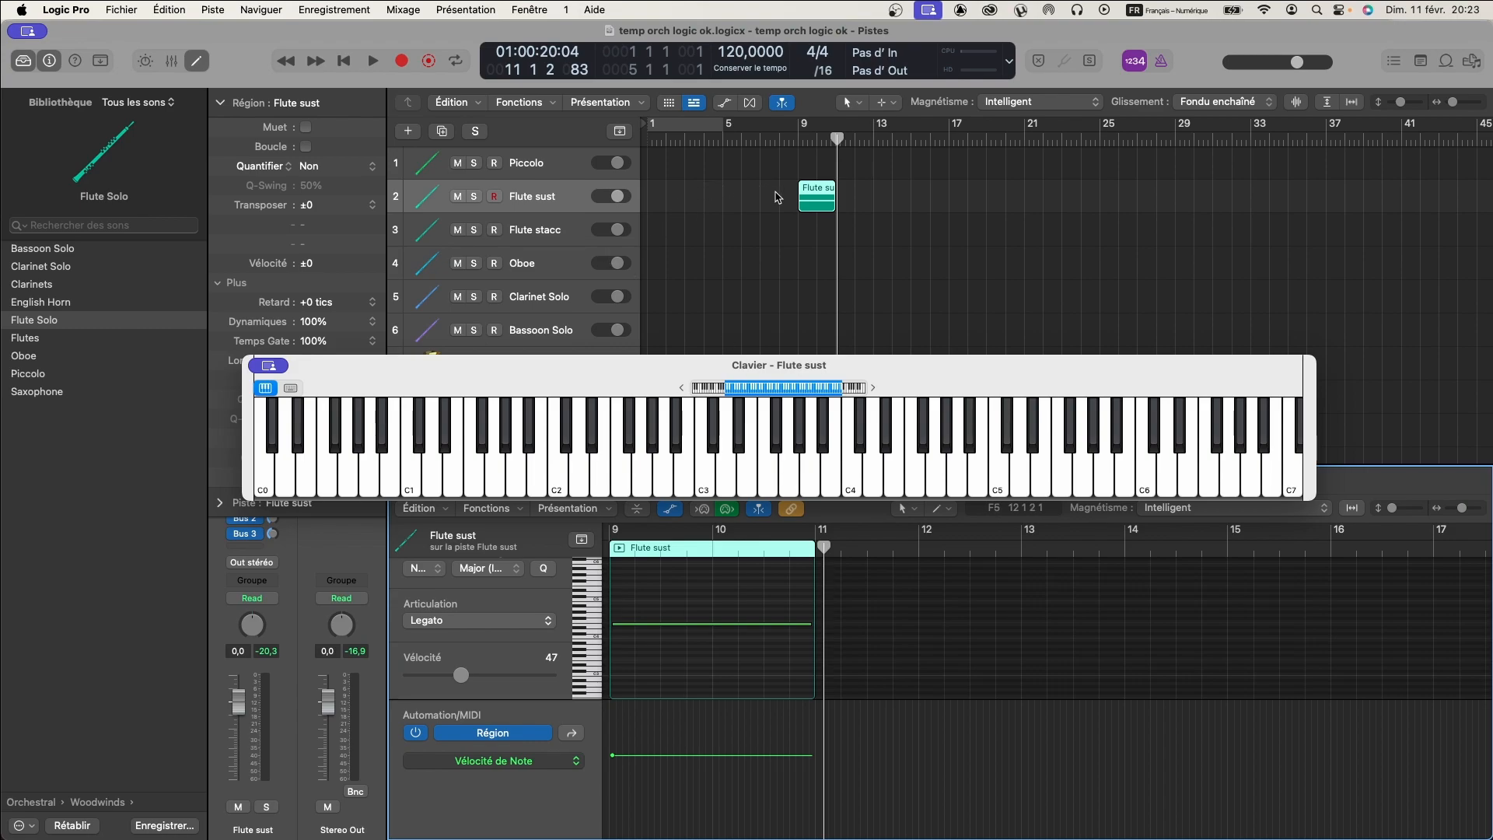
- Select the Timpani track and move the playhead to bar 13
drag(678, 369, 709, 593)
scroll(714, 272, down, 8)
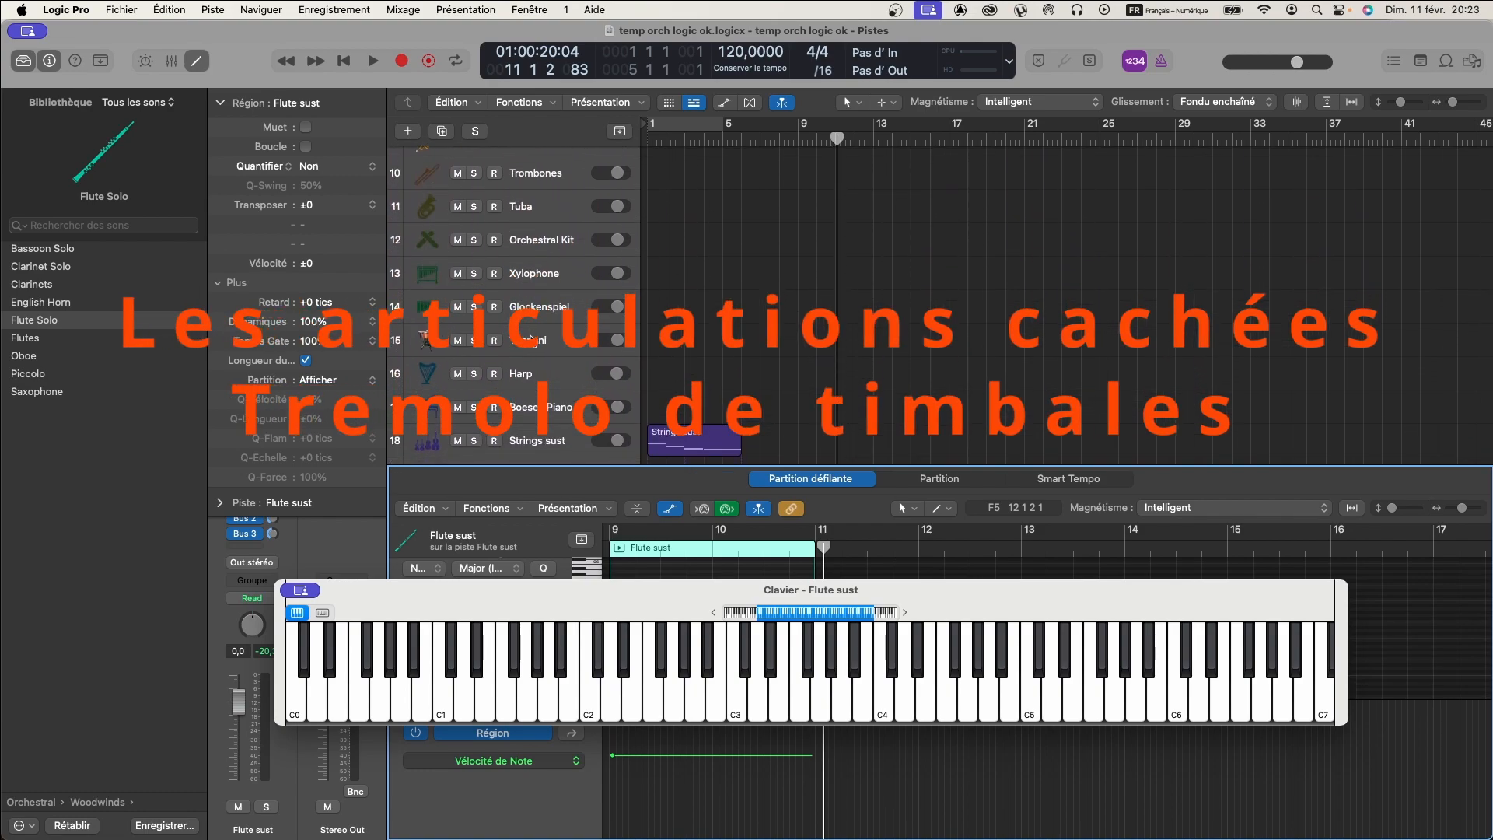
click(534, 340)
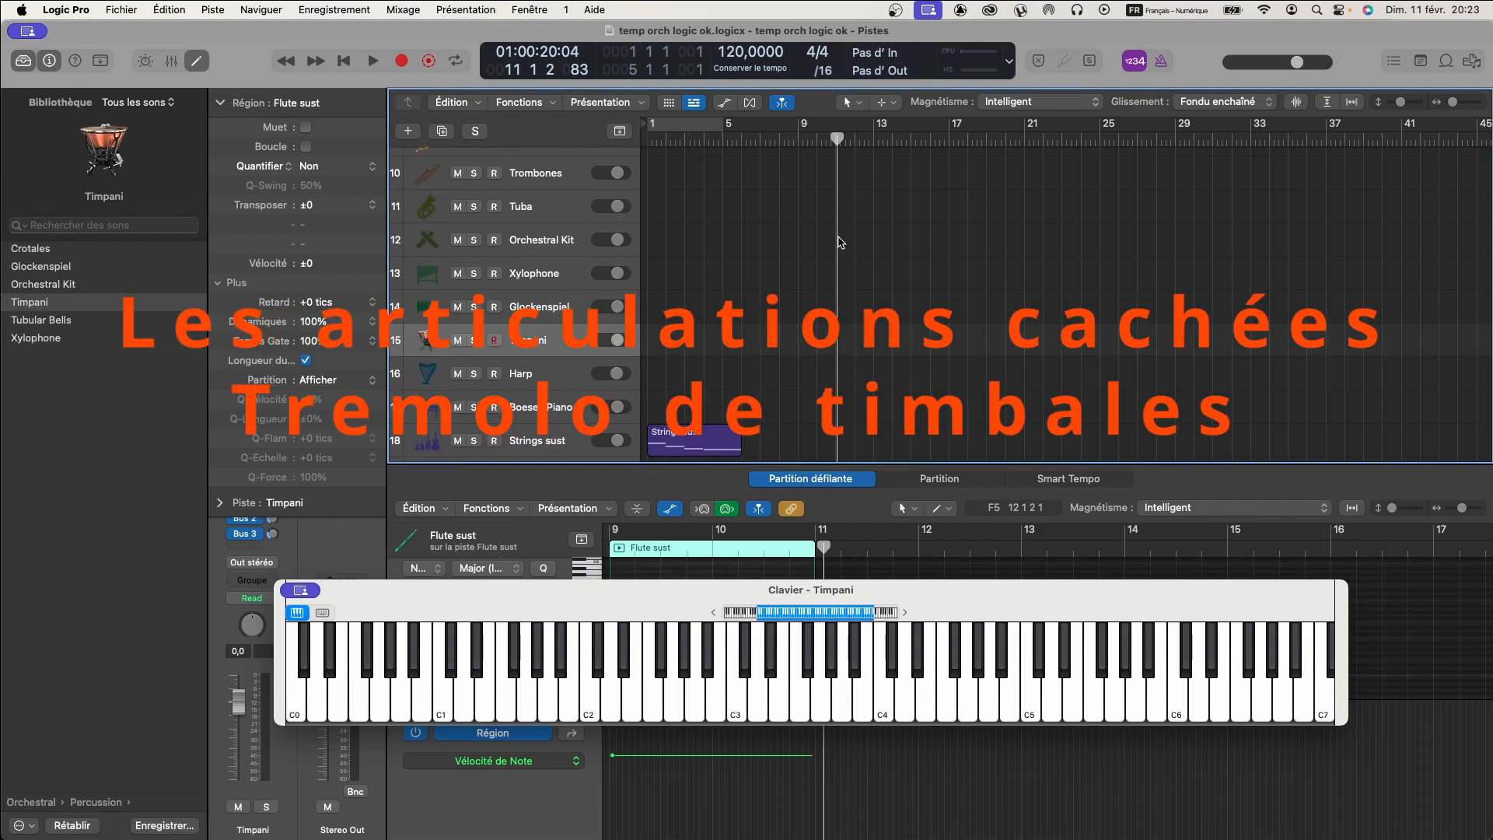
drag(836, 138, 874, 139)
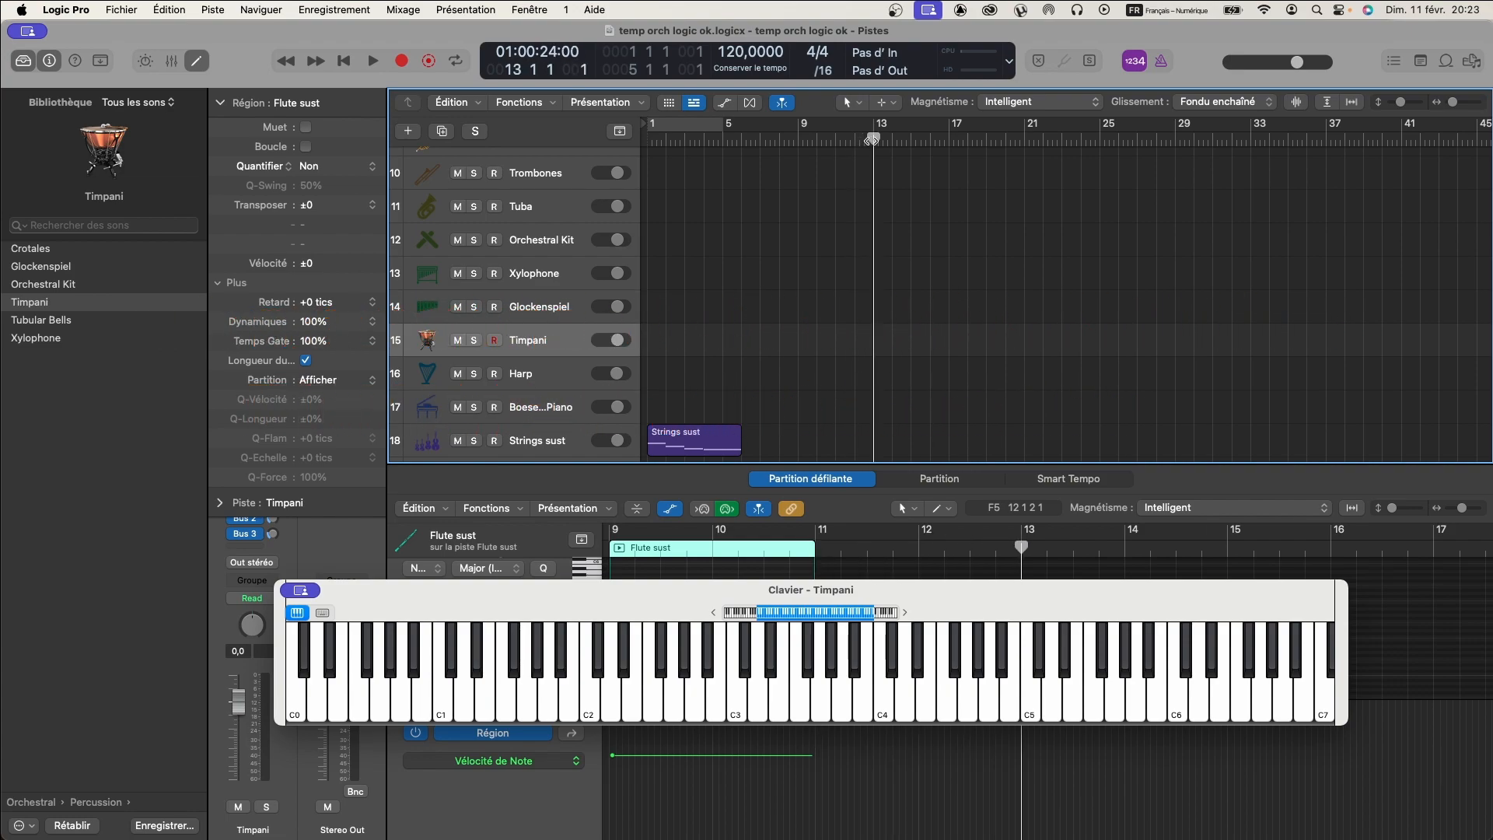
- Show the Timpani track's Smart Controls to look for articulation switches, and hide them again
click(146, 61)
drag(711, 588, 645, 404)
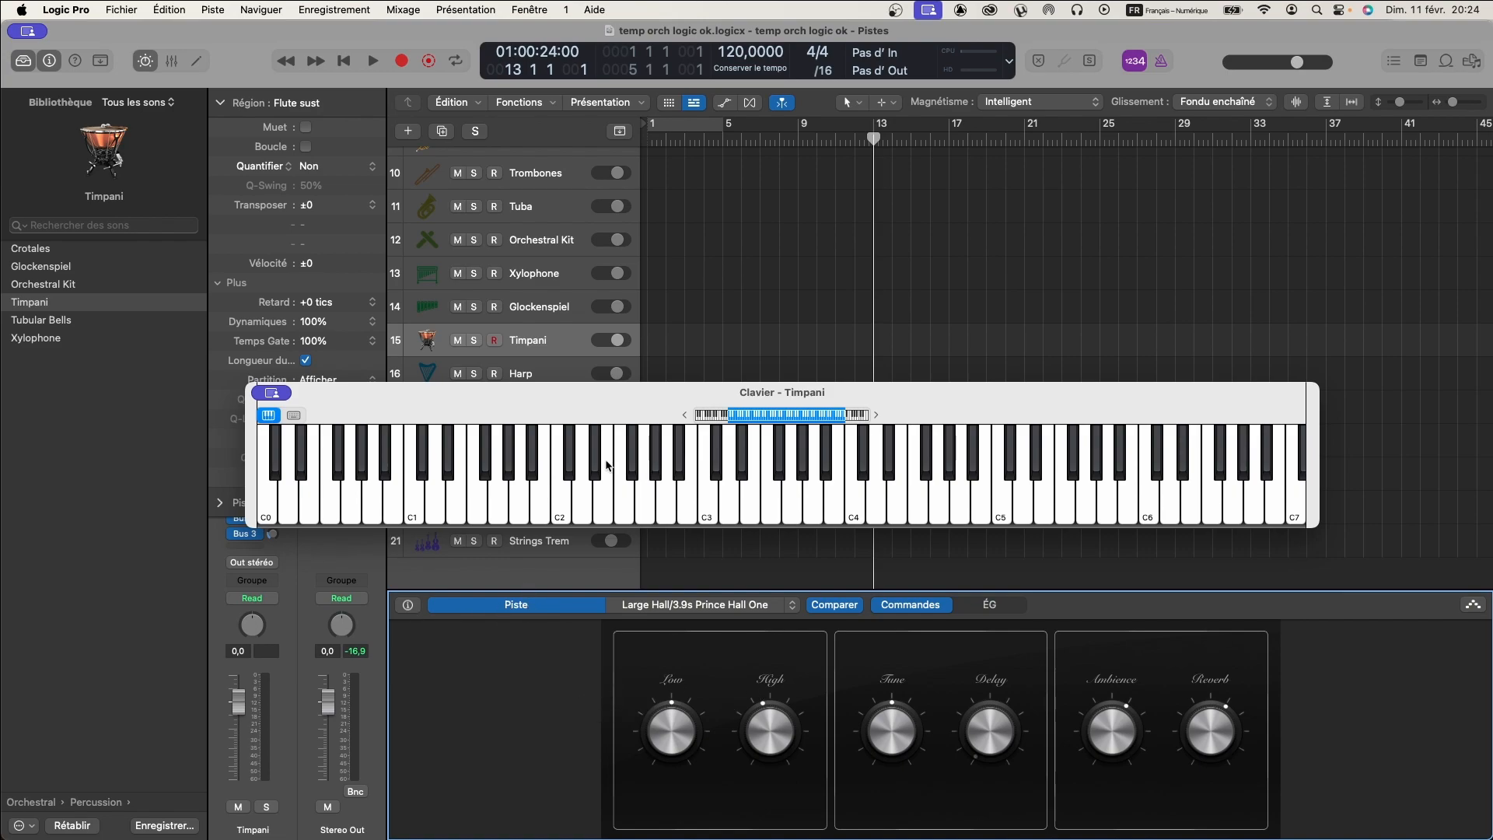
click(144, 60)
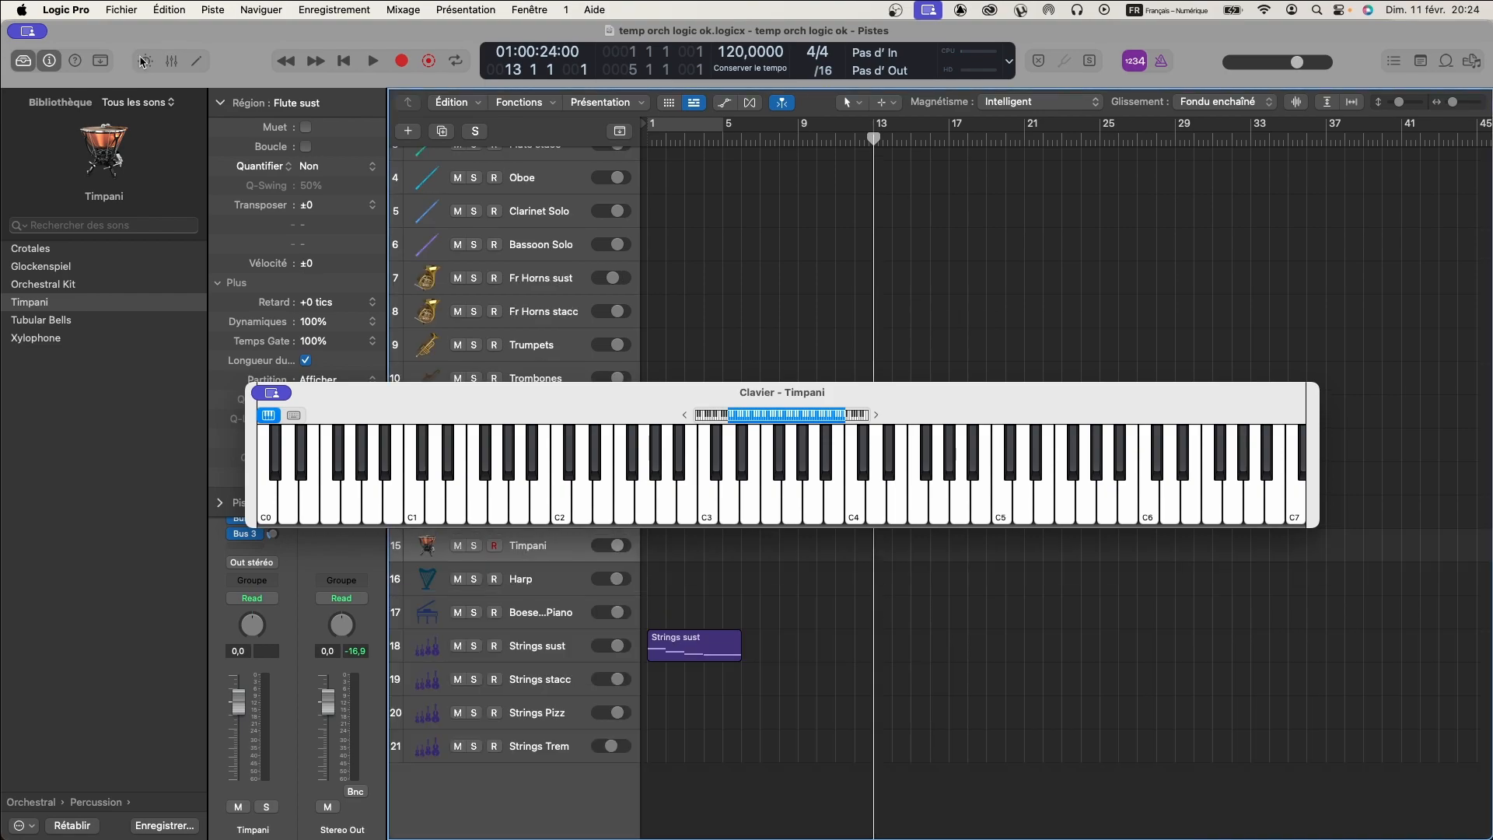
drag(661, 390, 661, 351)
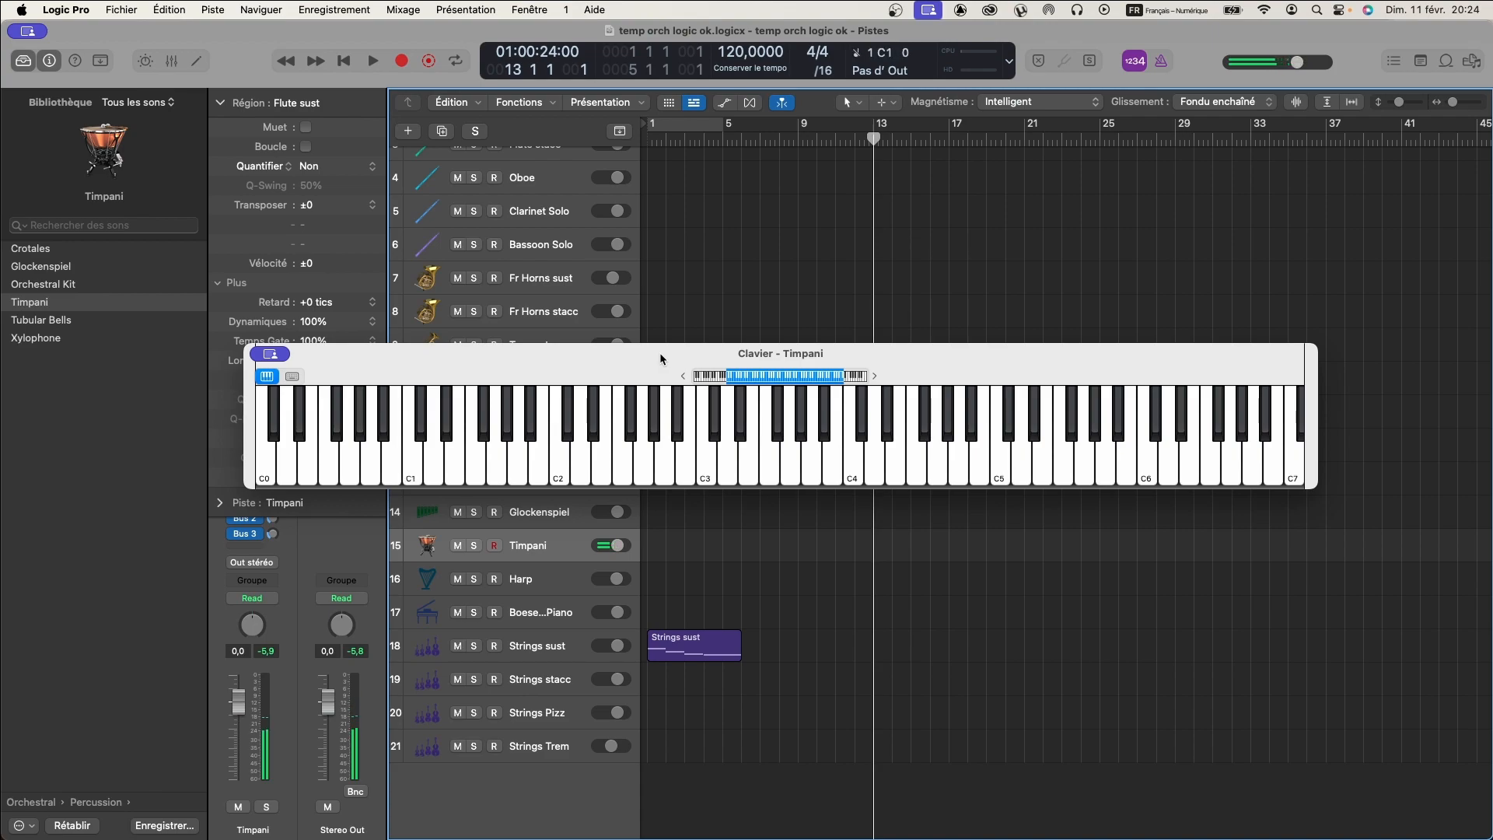
- Capture a held C1 note performed on Timpani during playback from bar 13, and quantize the region to Noire
key(space)
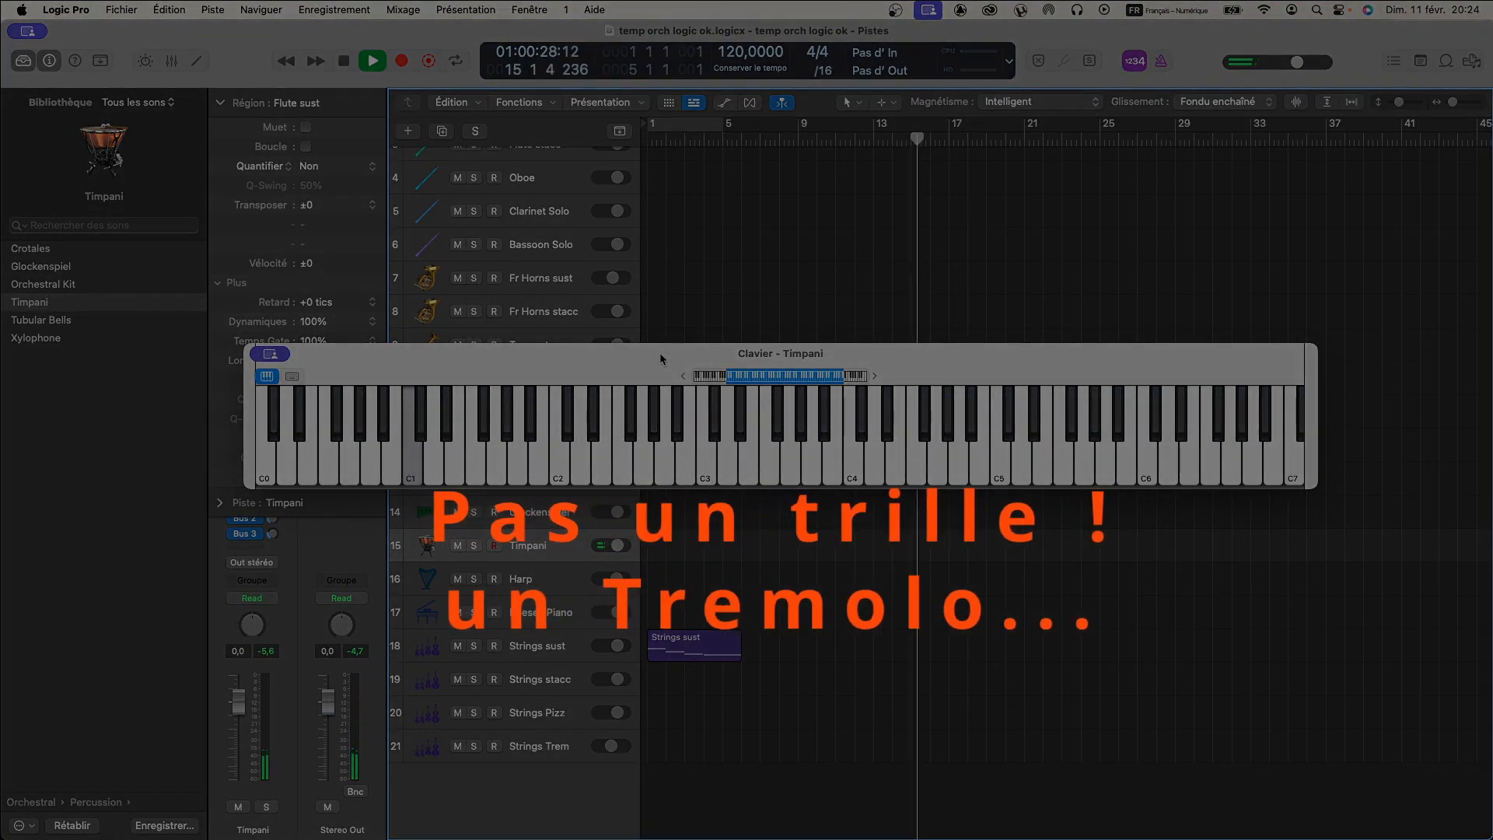
key(space)
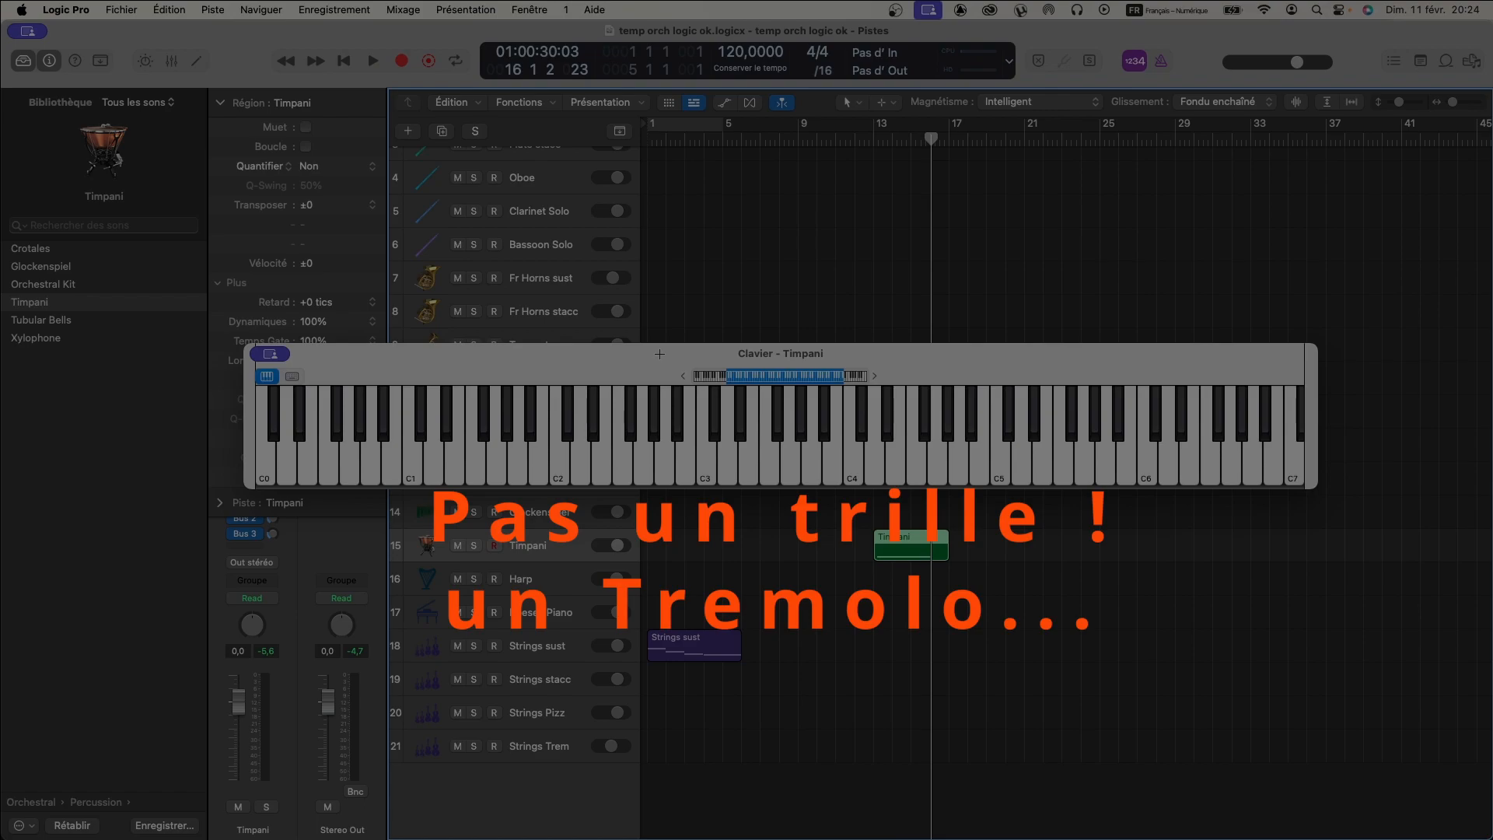
click(894, 132)
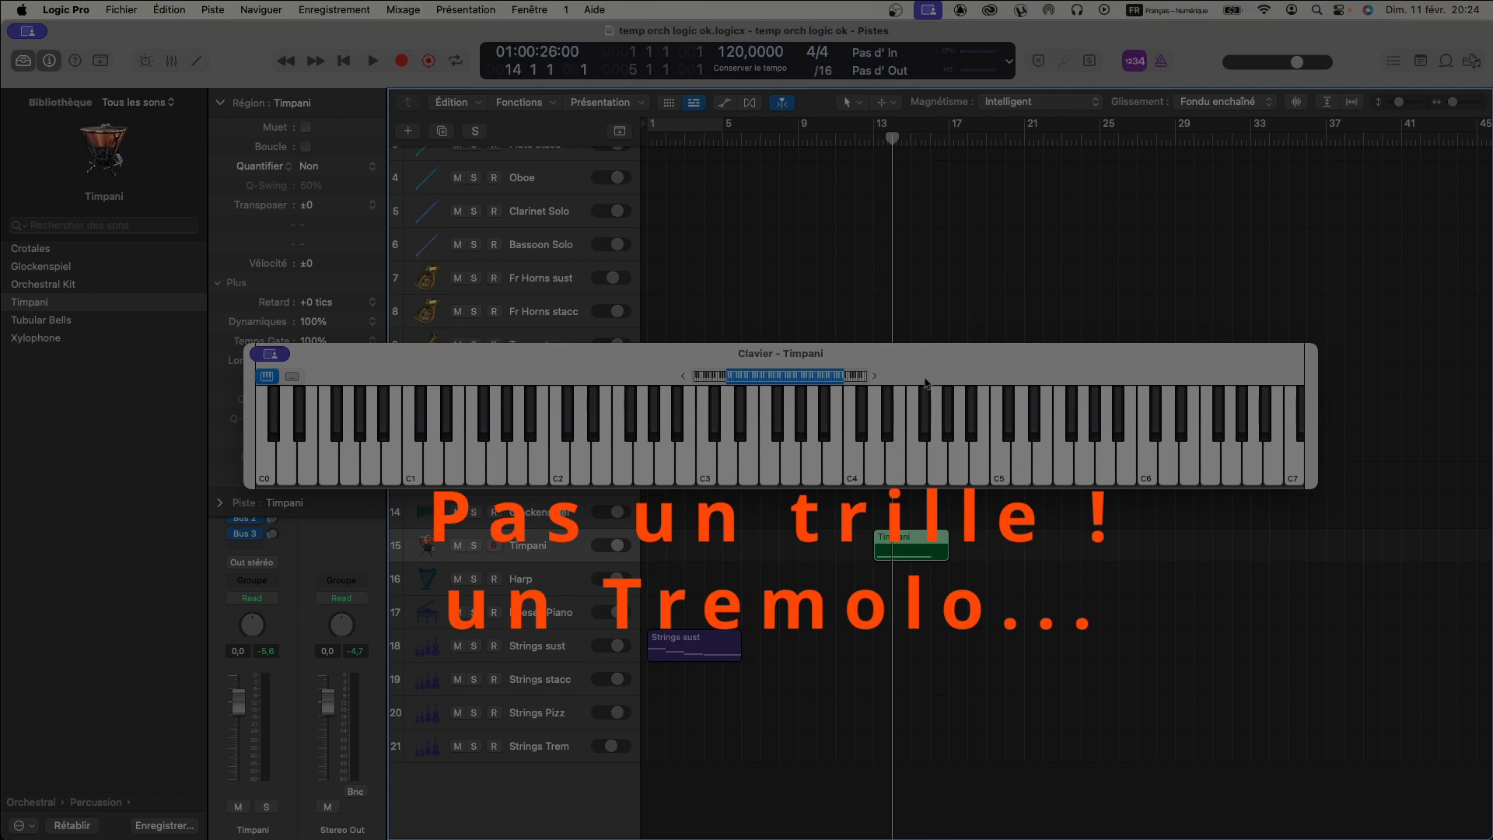
click(972, 551)
click(924, 548)
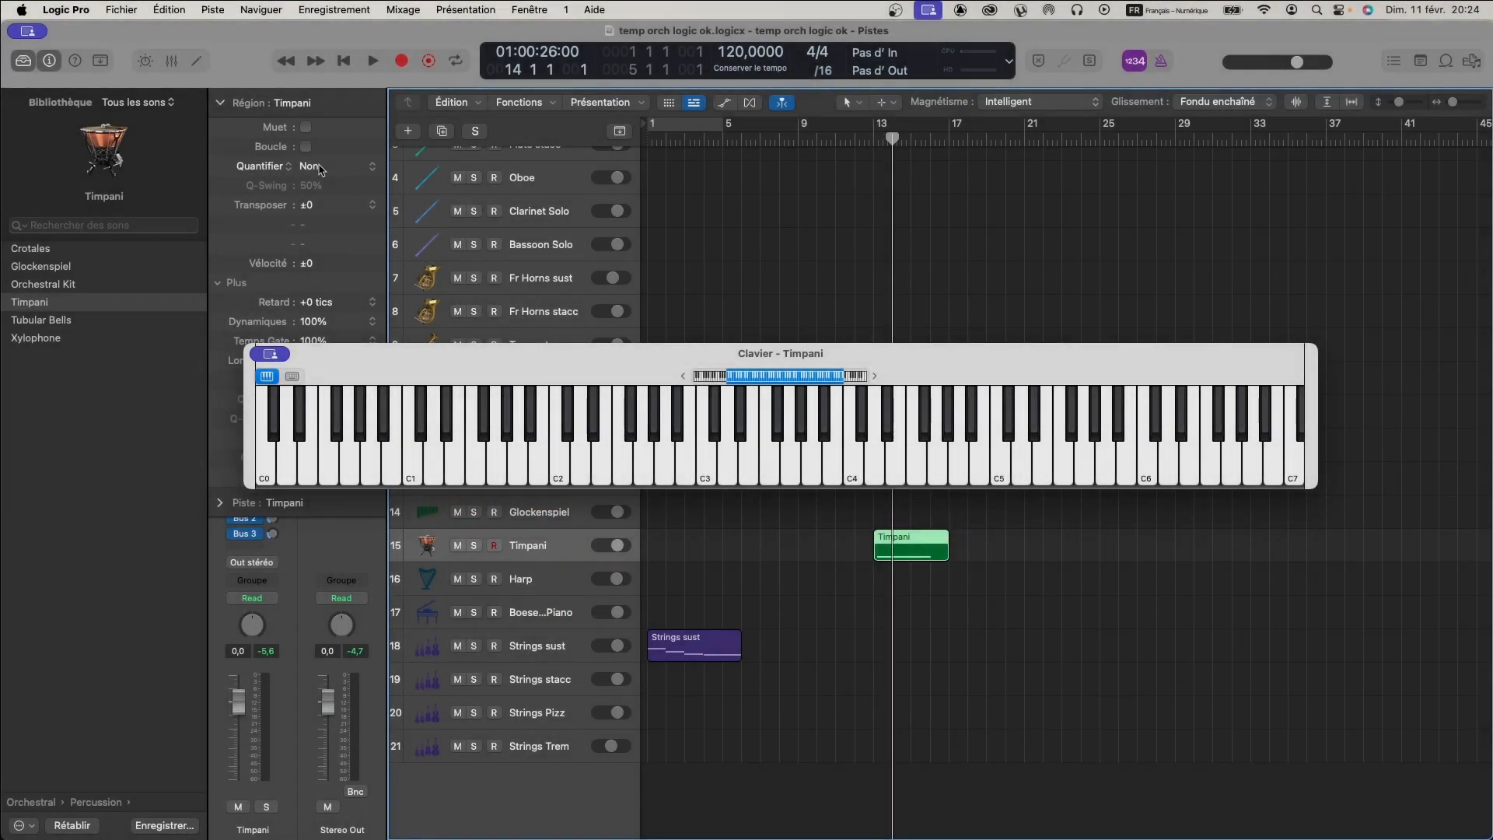
click(319, 171)
click(323, 227)
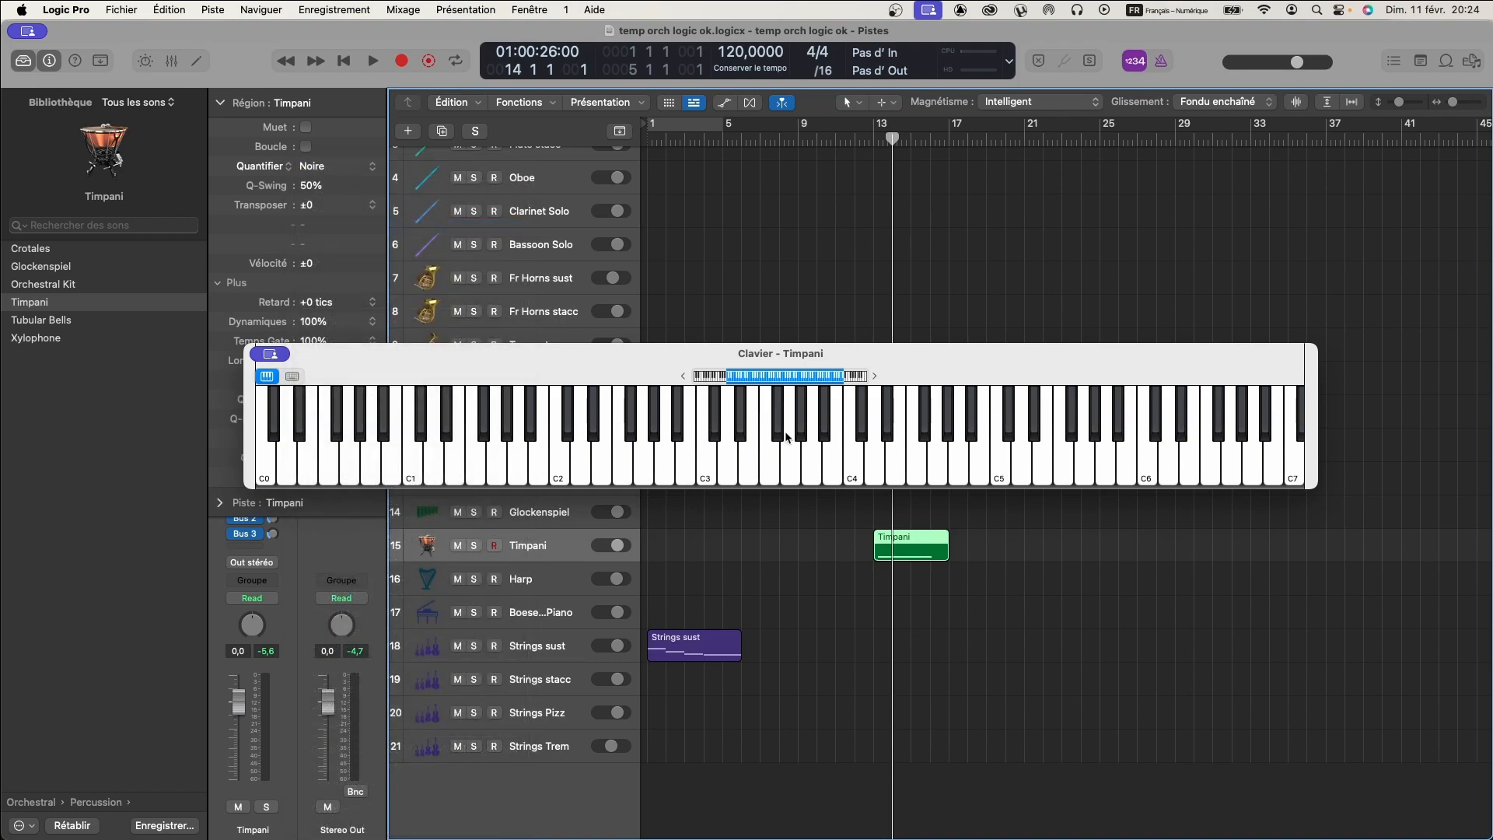
- Open the Timpani region in the piano roll, select its note and check the note settings for an articulation choice
click(970, 529)
click(900, 538)
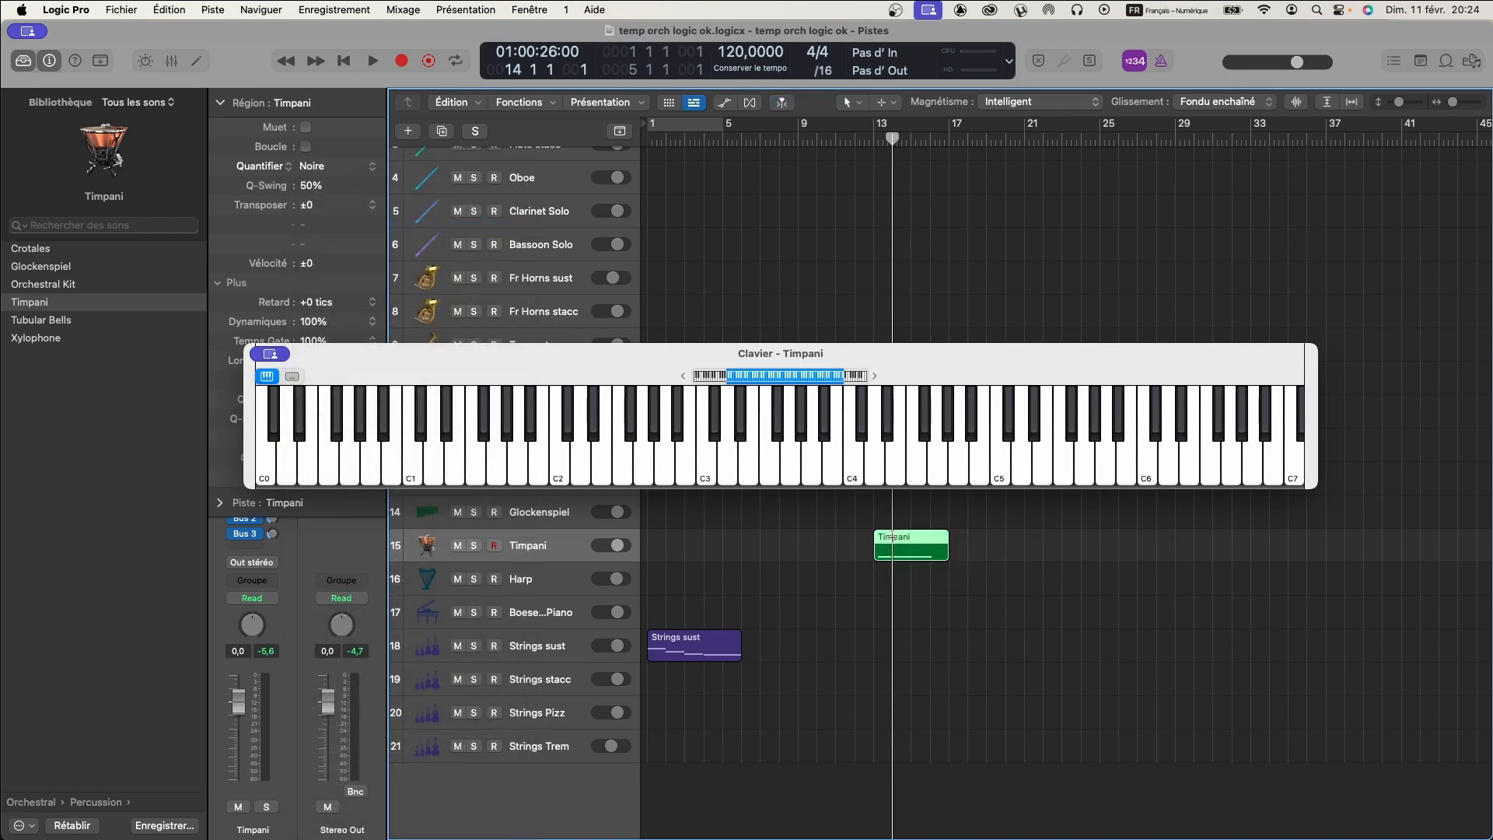
click(972, 540)
click(902, 543)
double_click(908, 546)
scroll(933, 634, right, 3)
drag(959, 625, 933, 625)
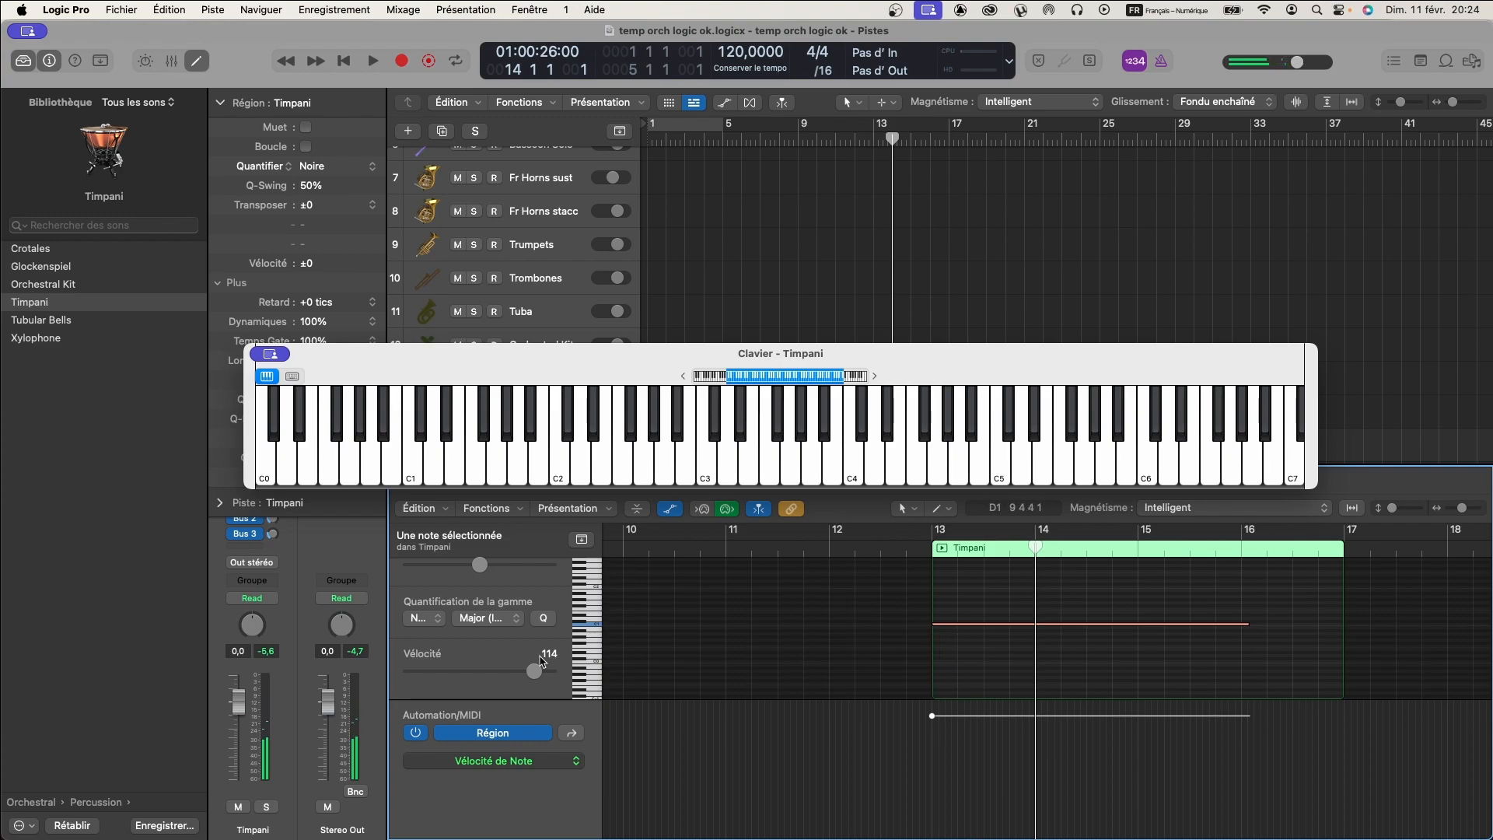
scroll(484, 639, down, 2)
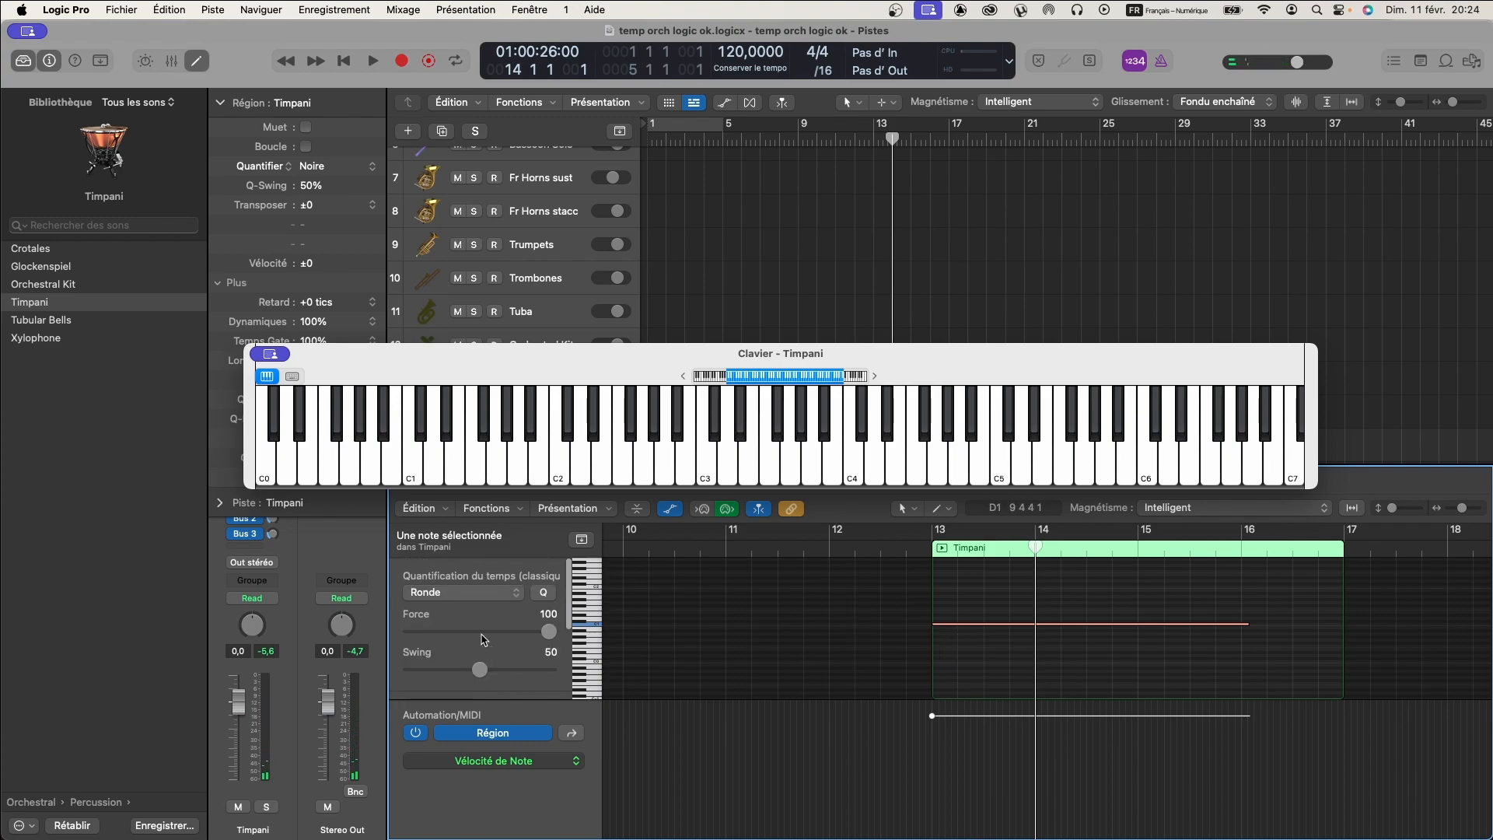
scroll(484, 640, up, 4)
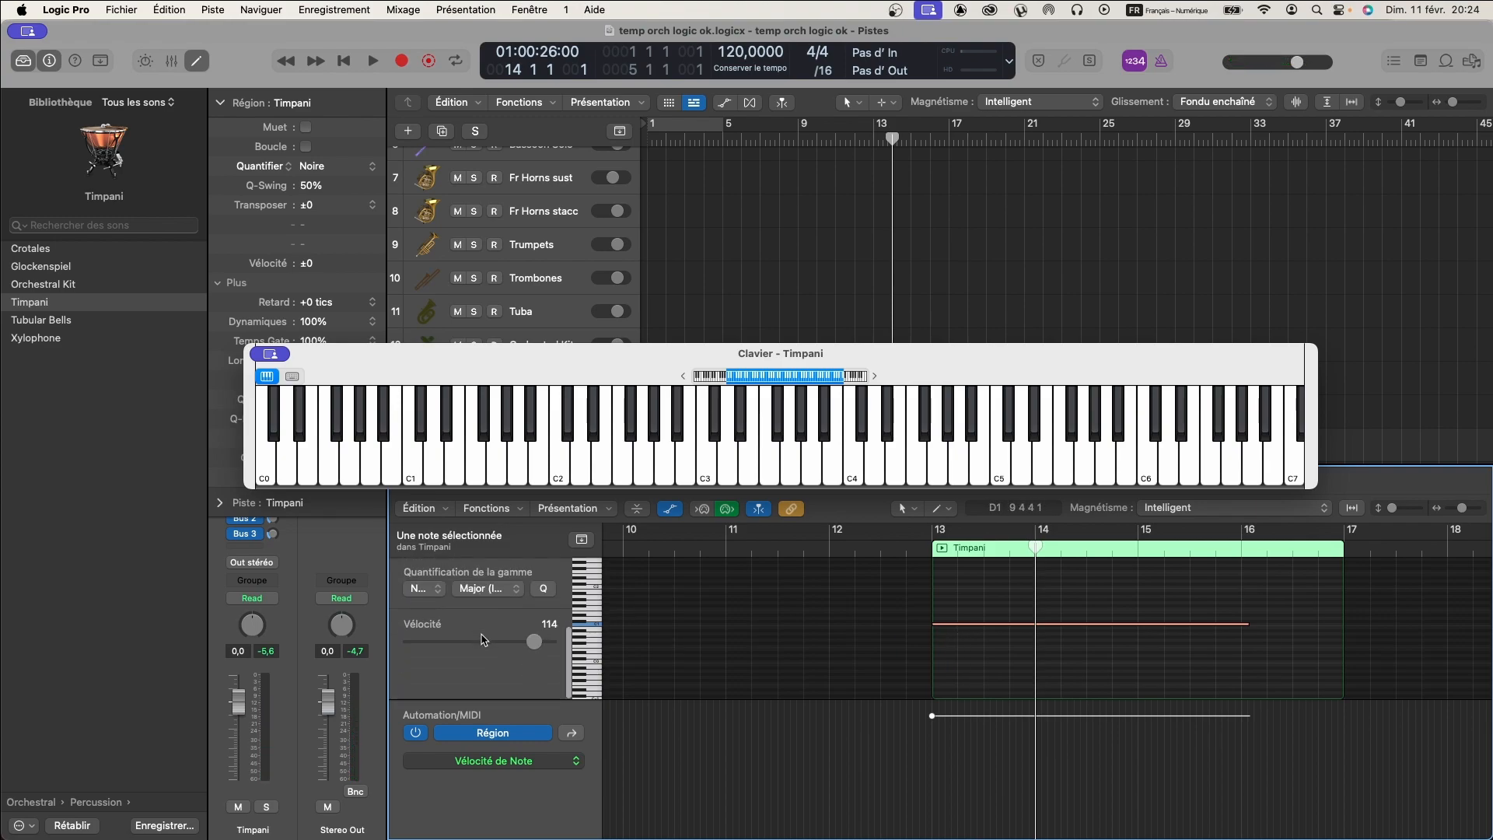
- Set the articulation of the C1 note in the Timpani region to Tremolo and audition the region
scroll(484, 640, down, 2)
scroll(484, 639, up, 2)
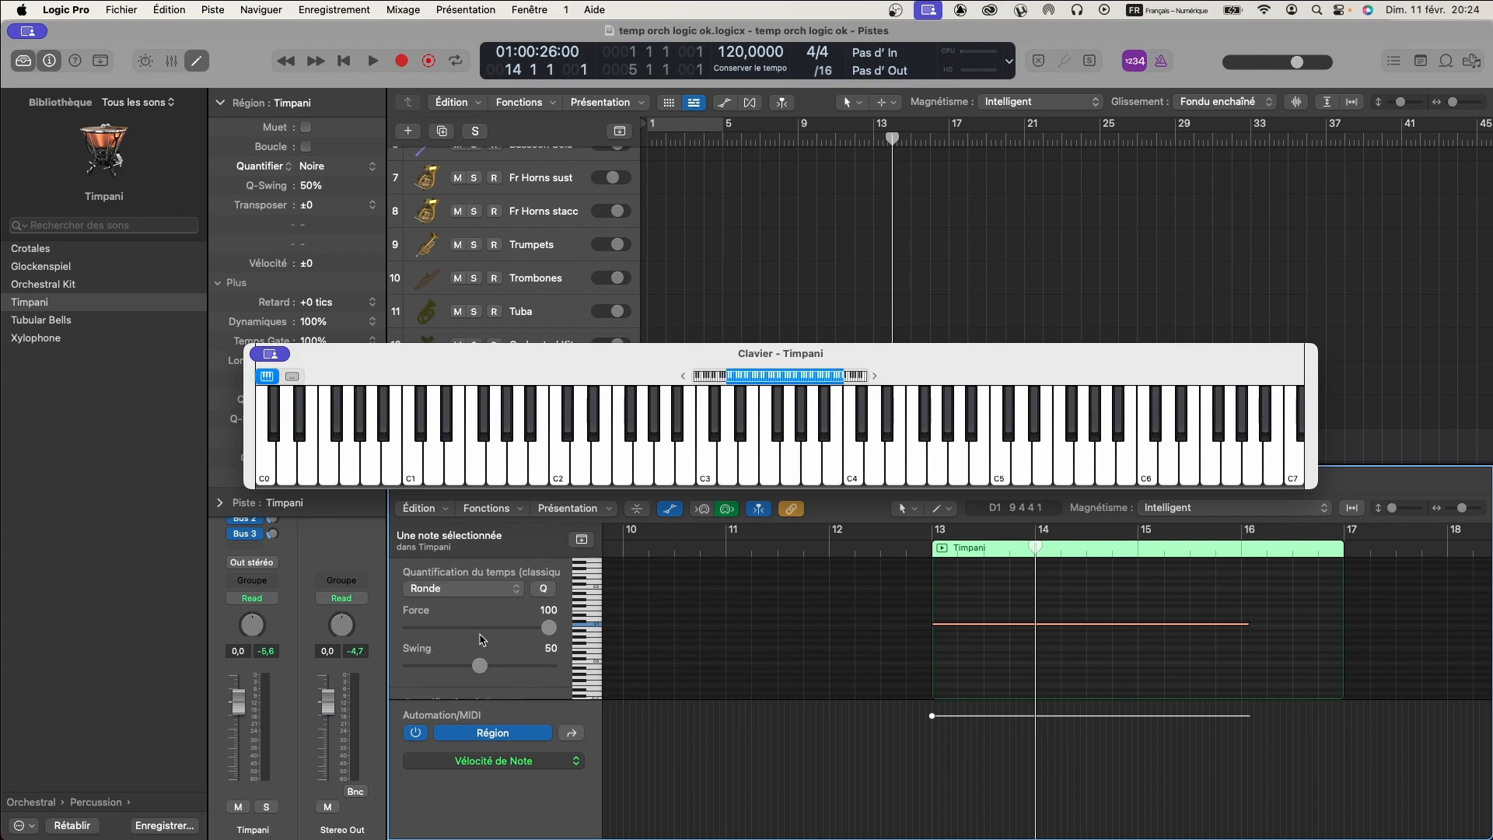
click(985, 591)
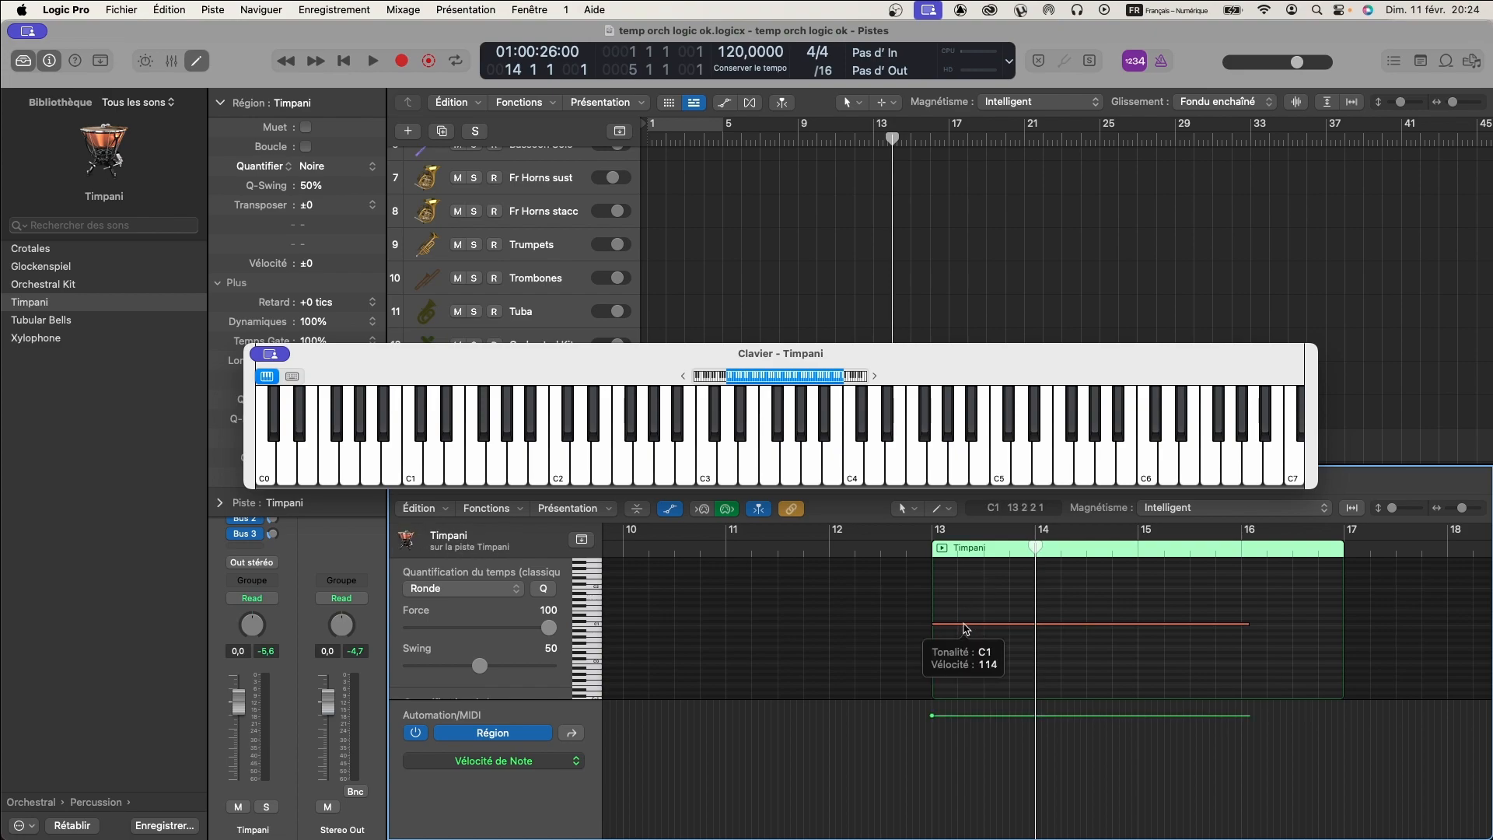
click(965, 628)
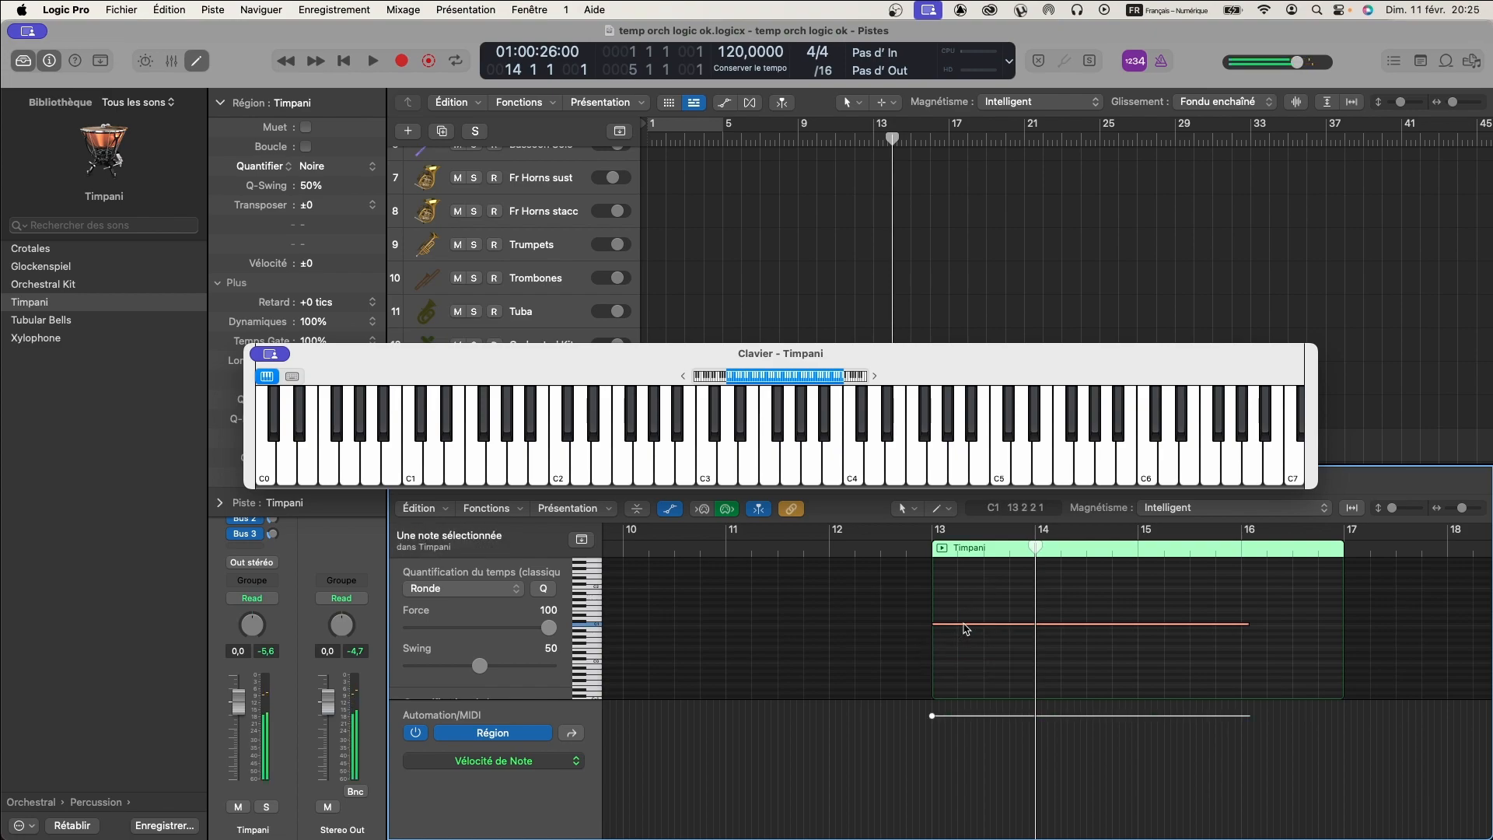
right_click(965, 628)
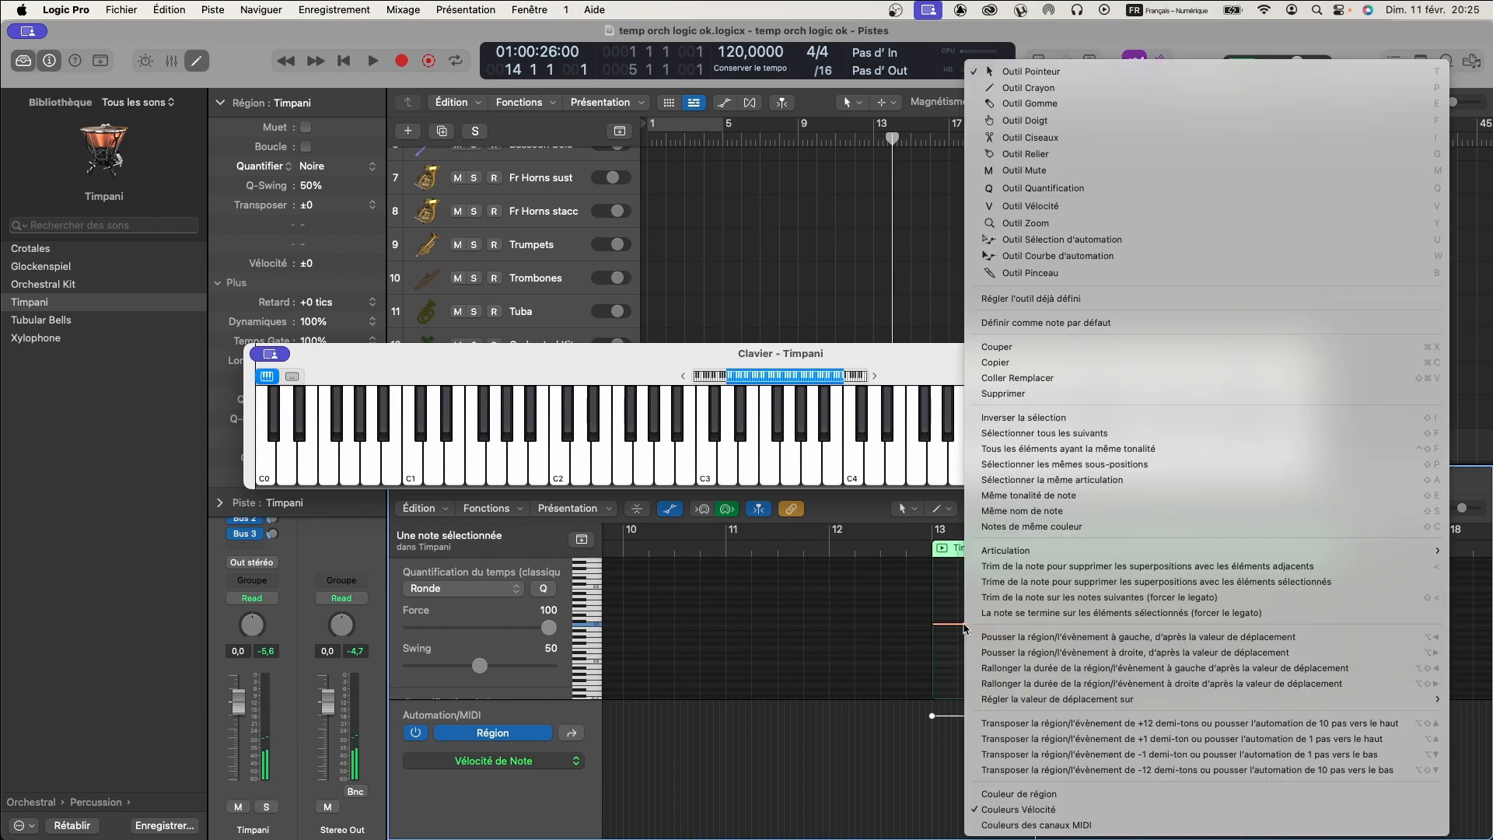
click(952, 606)
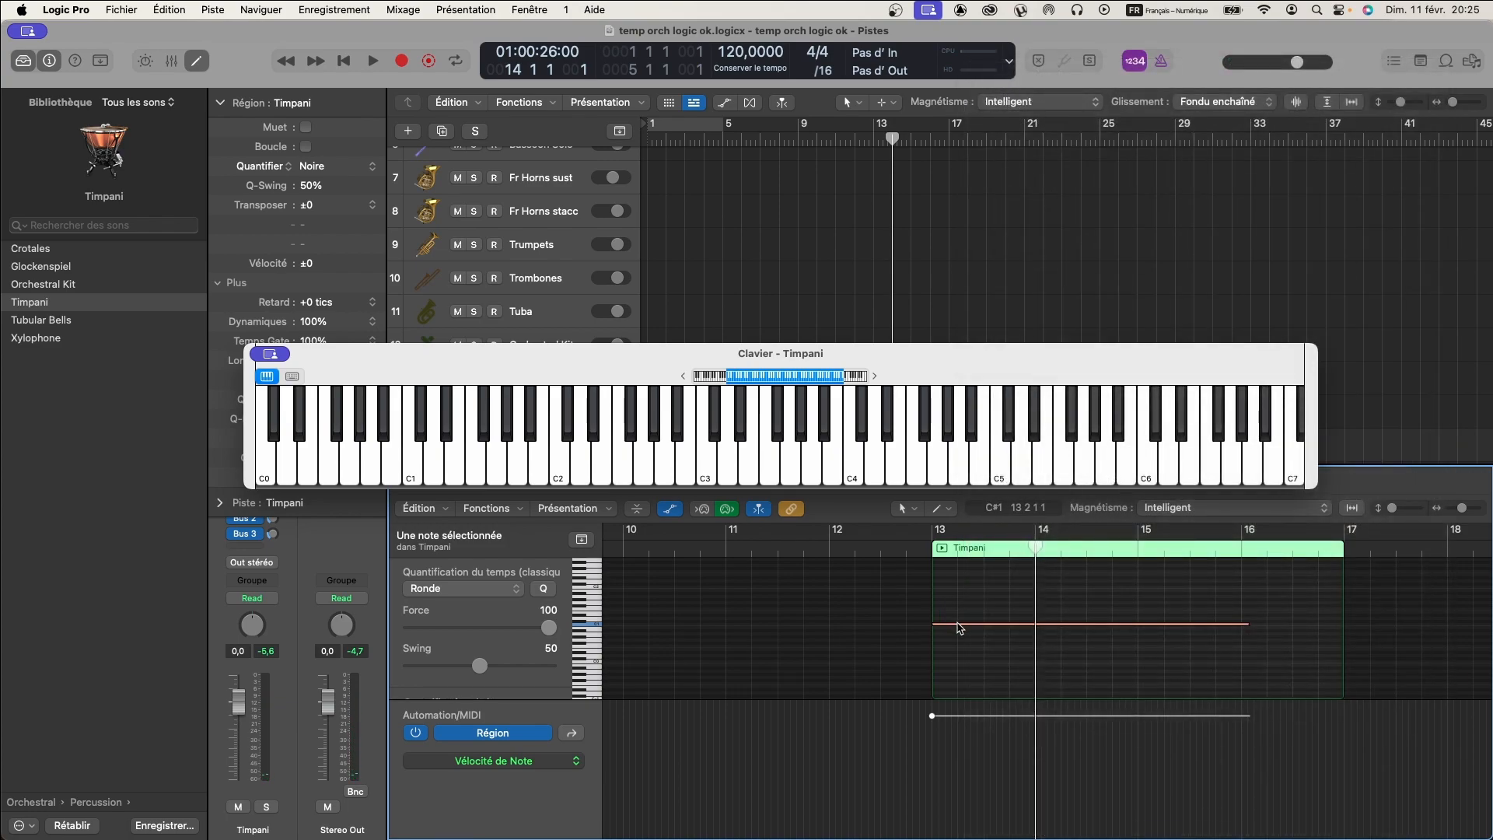
right_click(960, 628)
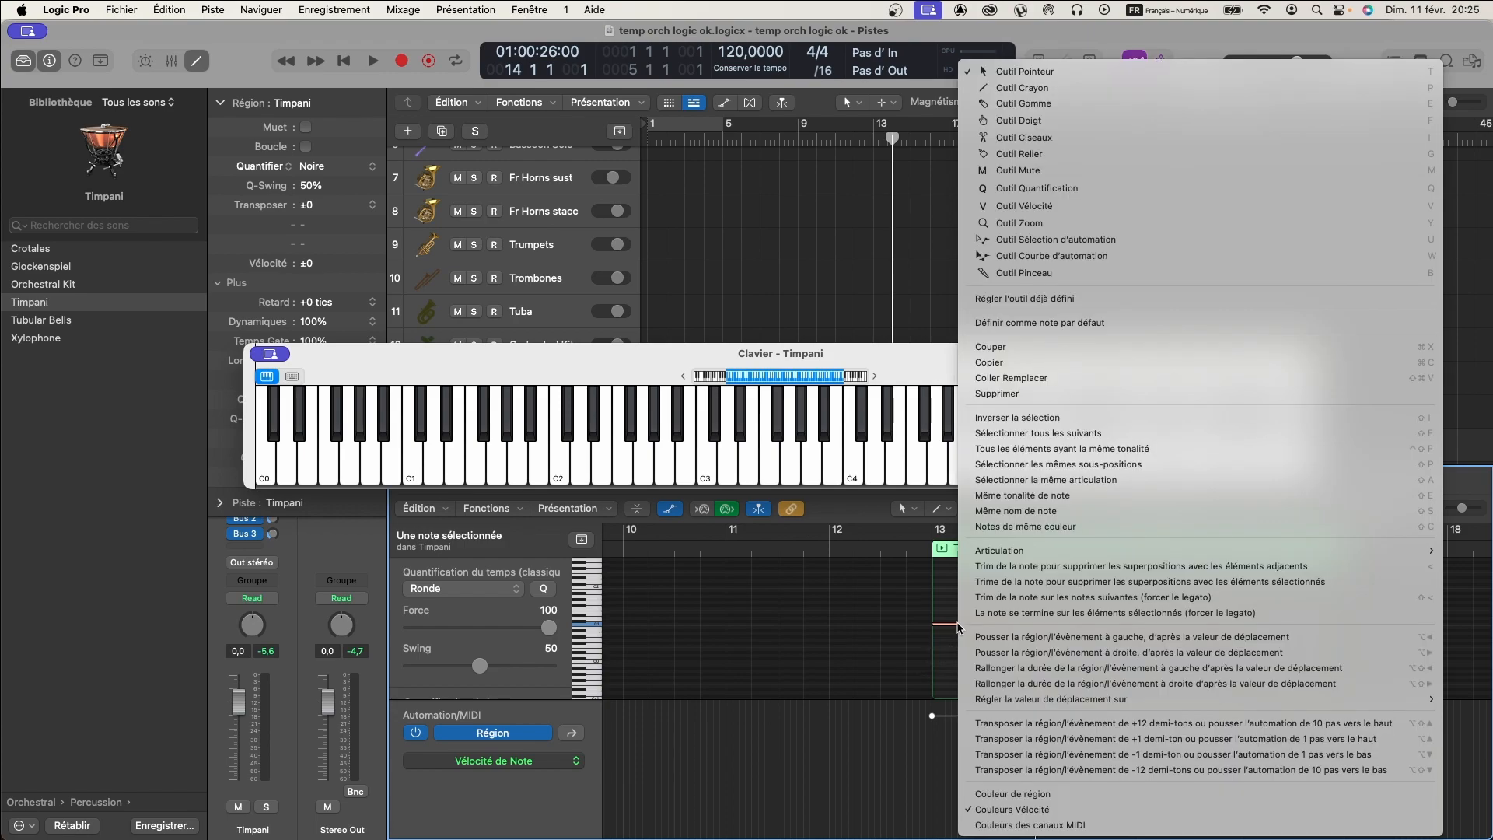
mouse_move(1056, 559)
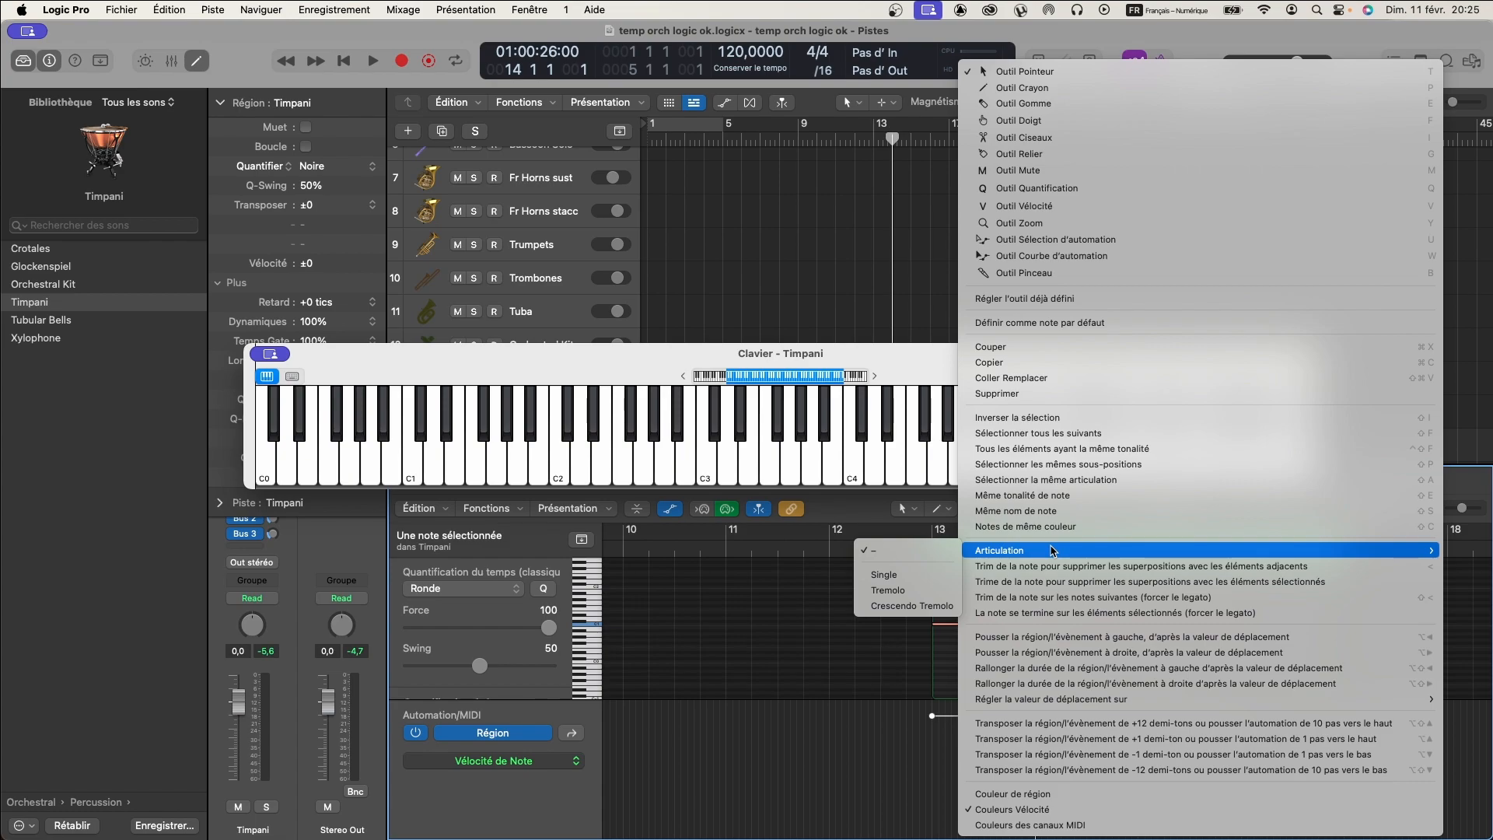
click(910, 590)
click(940, 550)
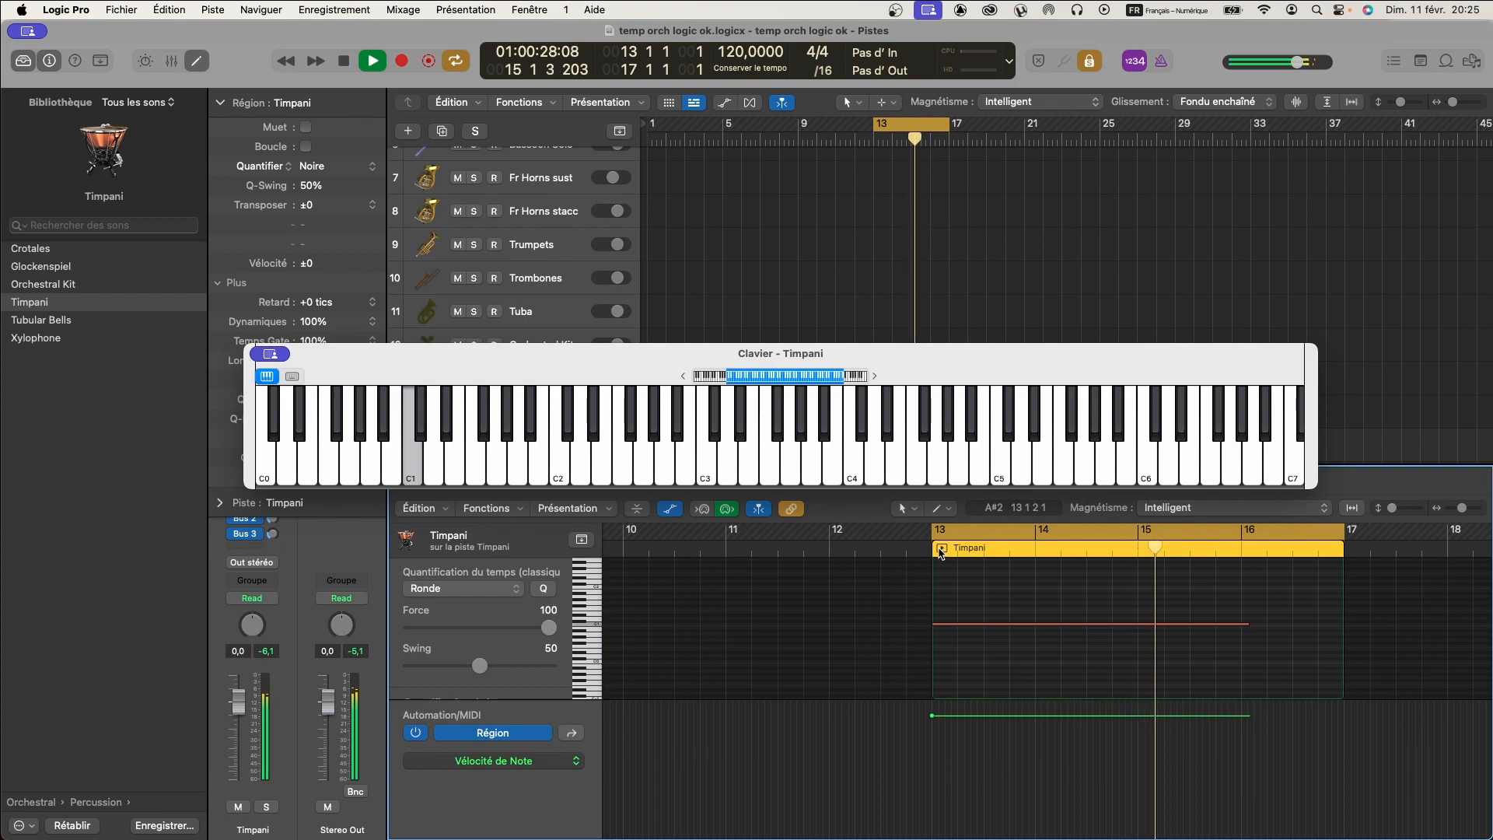
click(940, 549)
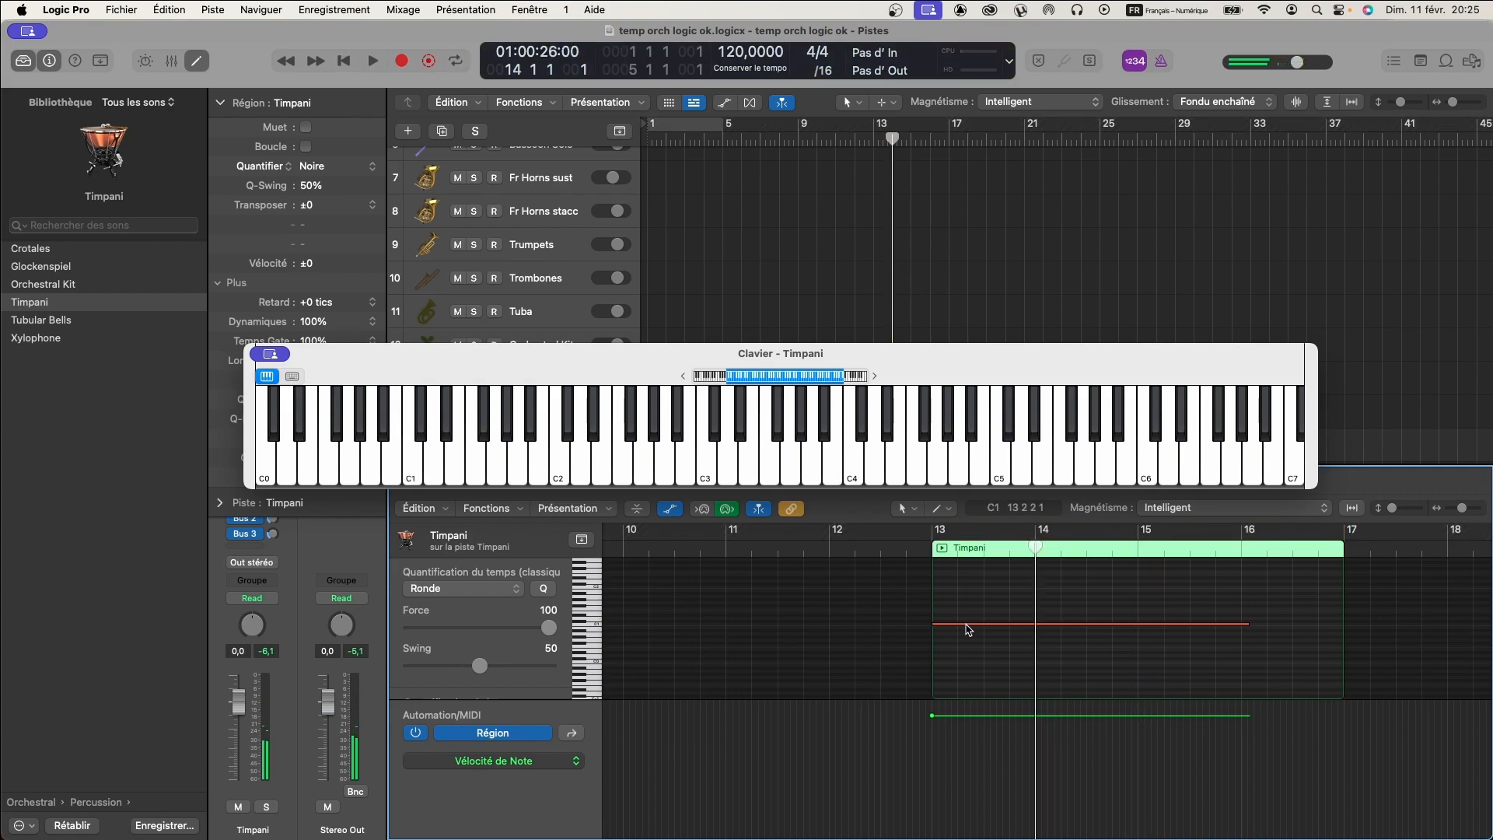
- Set the articulation of the Timpani region's C1 note to Crescendo Tremolo and listen to the region
click(957, 624)
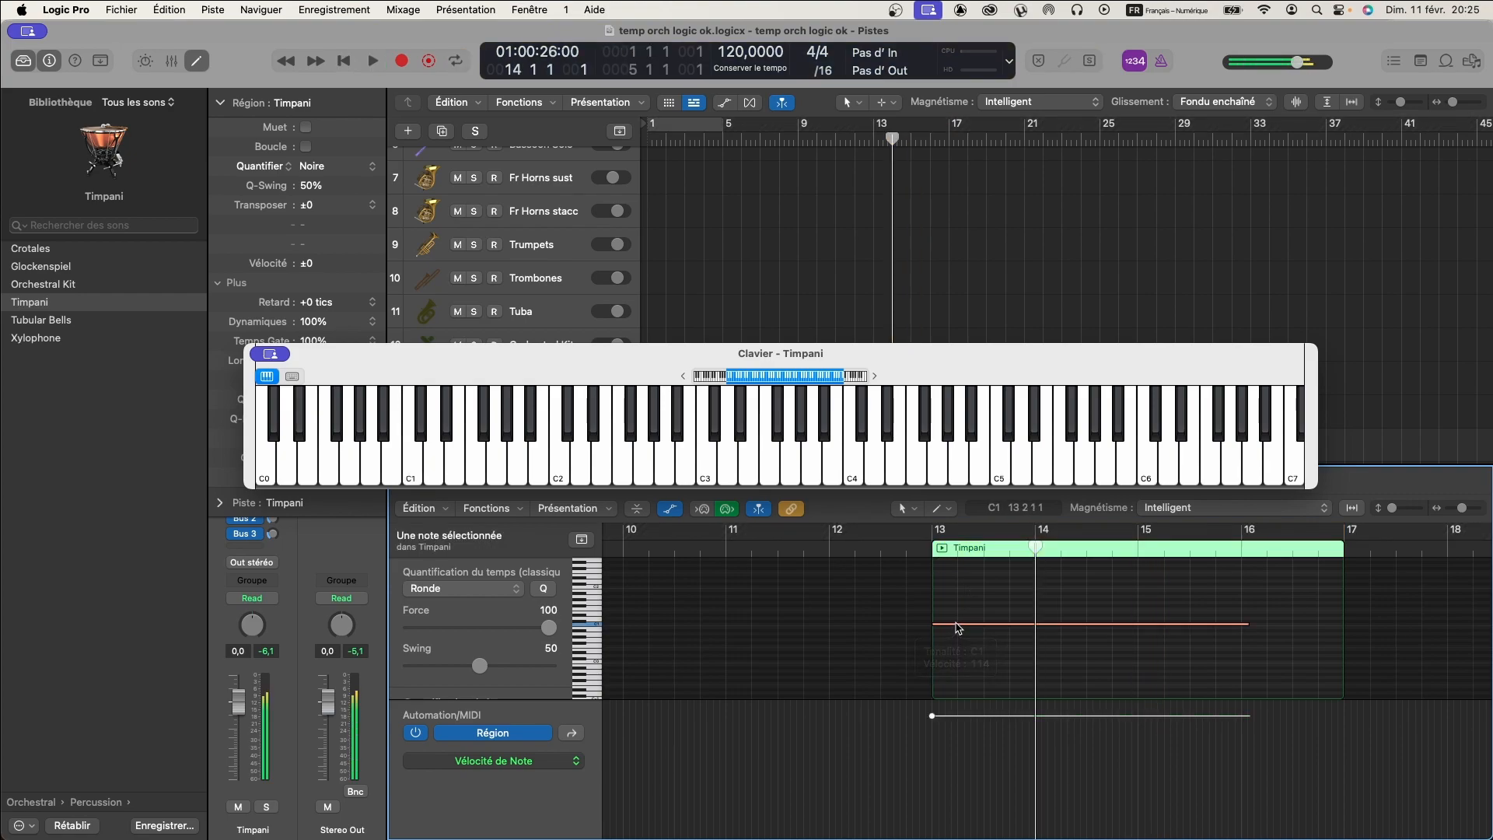
right_click(957, 627)
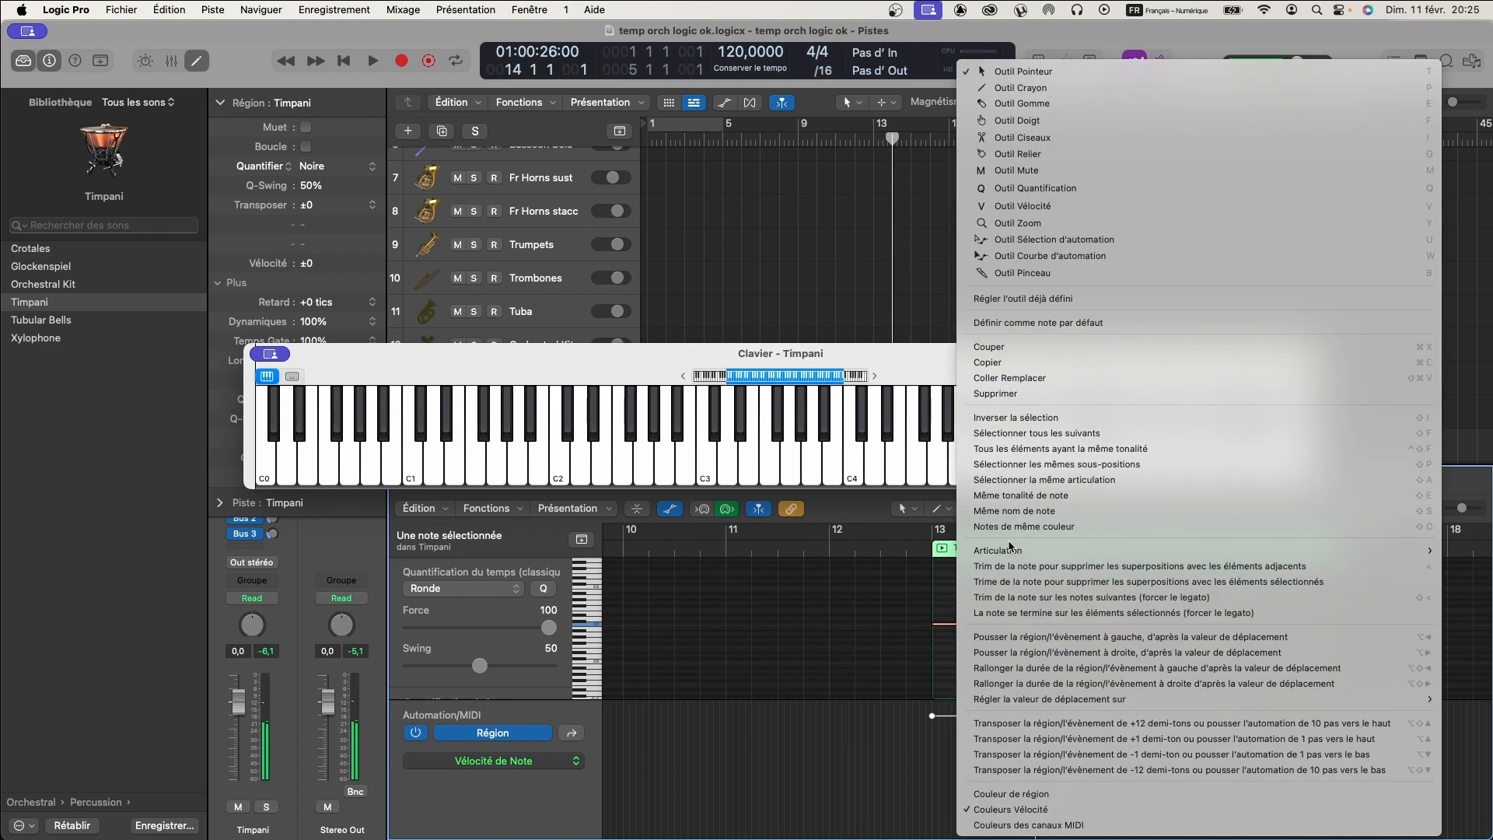
mouse_move(1008, 550)
click(906, 606)
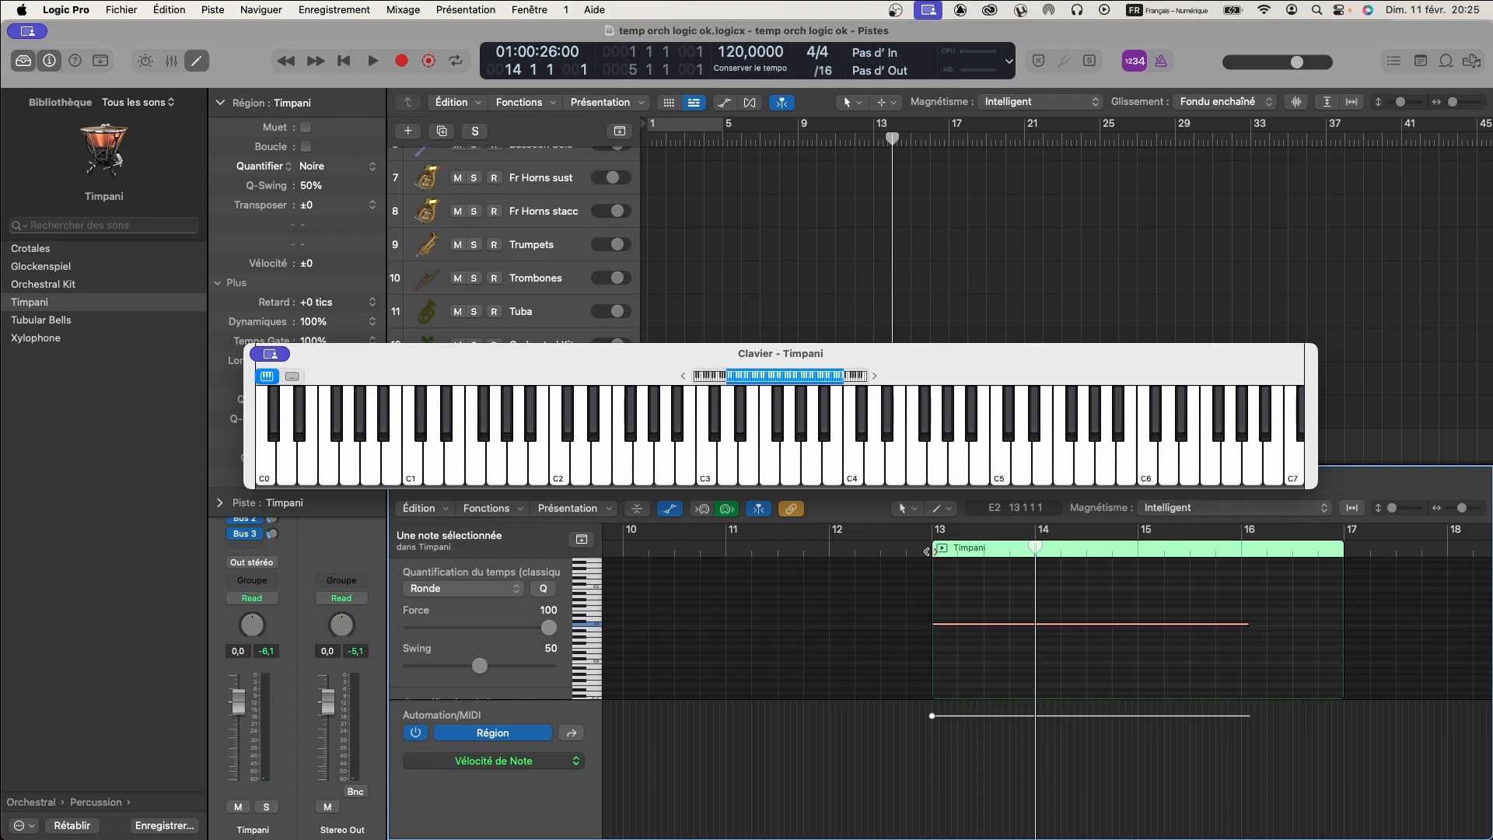
click(940, 550)
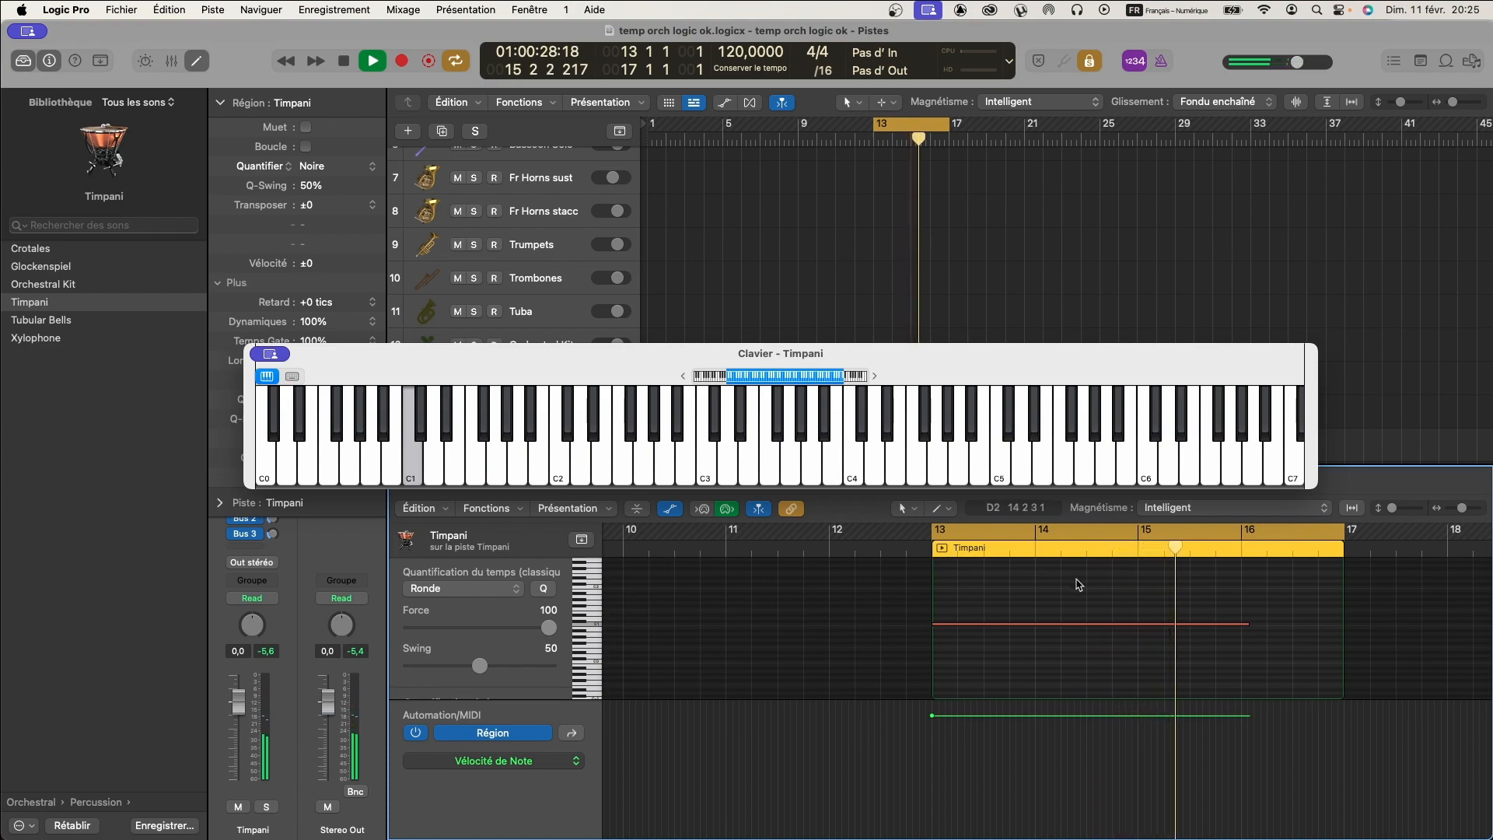
key(space)
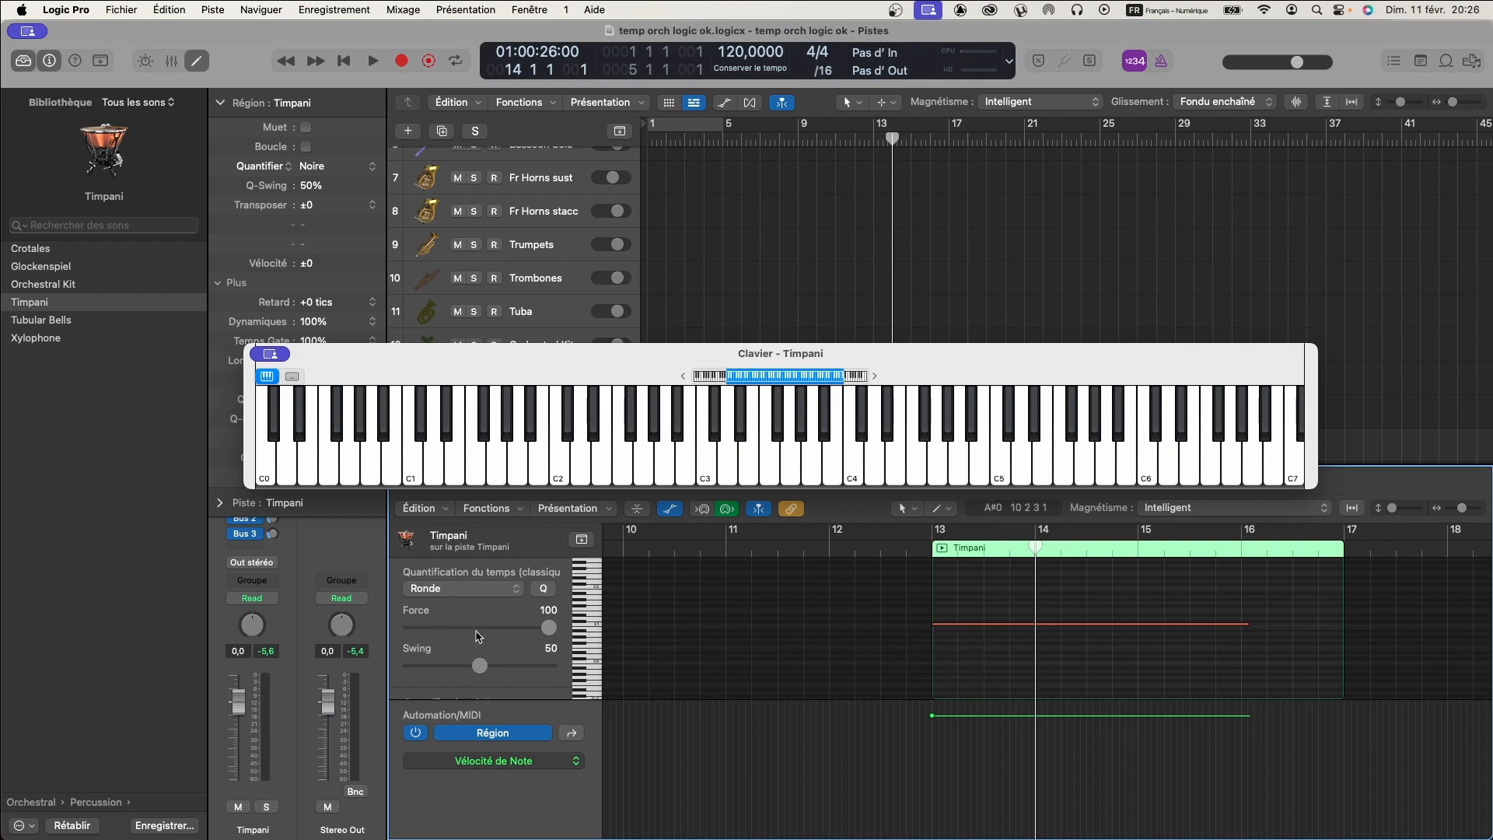
- Check the piano roll's note settings and the C1 note's list of available articulations, without changing anything
scroll(478, 625, down, 3)
scroll(477, 624, up, 4)
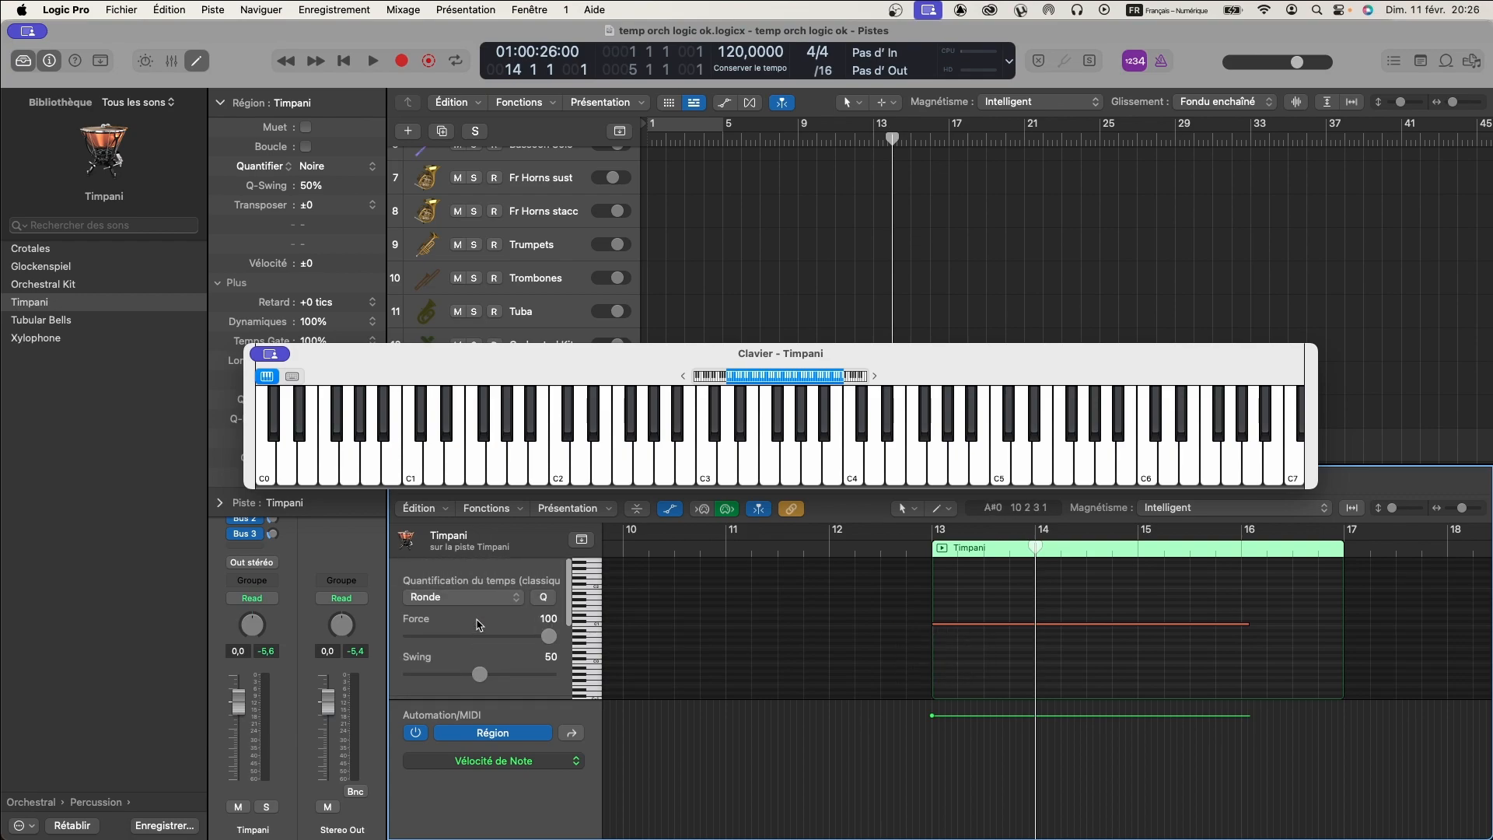
scroll(478, 625, down, 2)
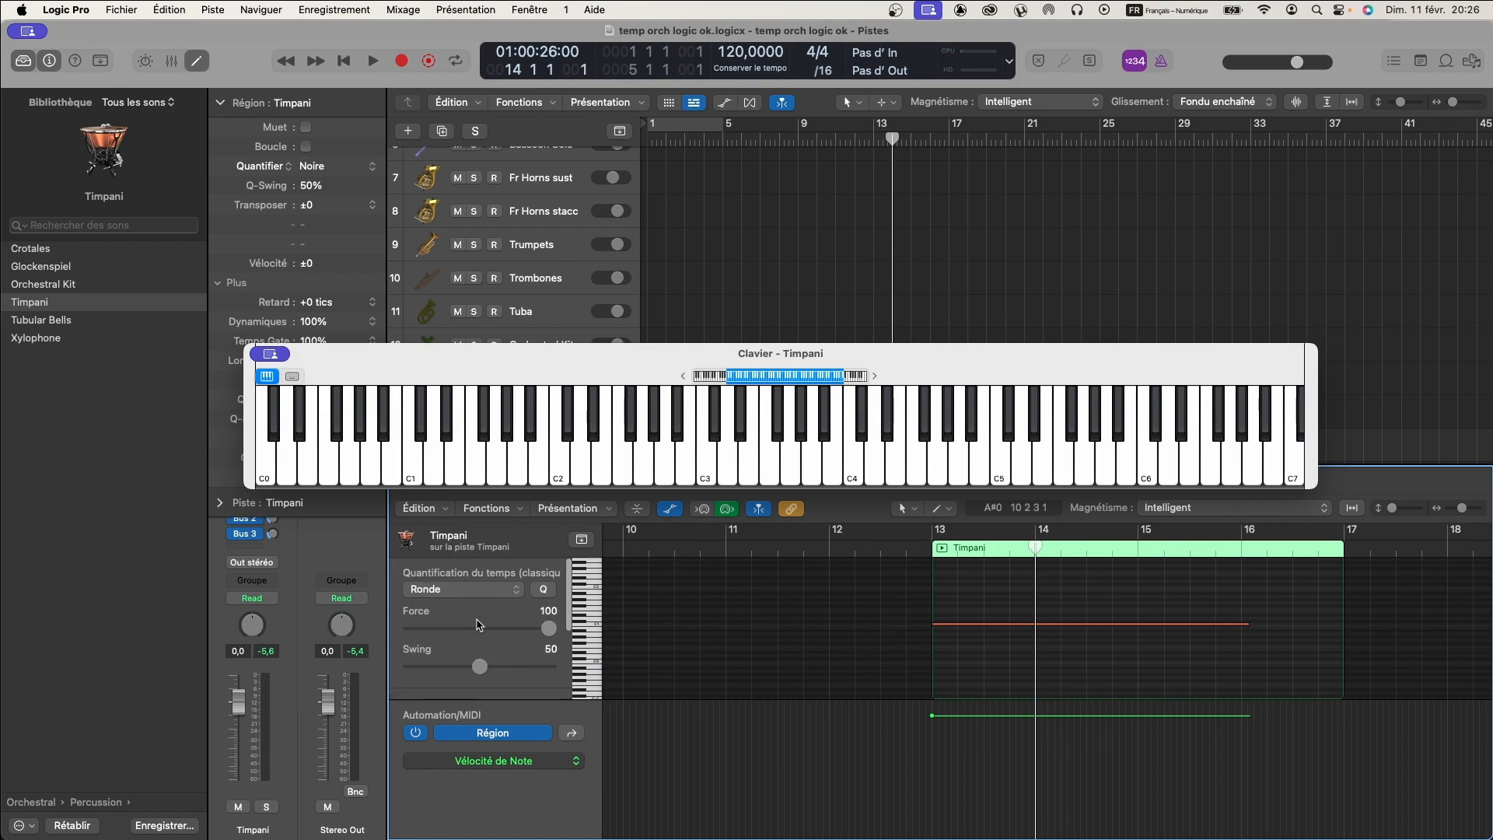
scroll(478, 626, up, 2)
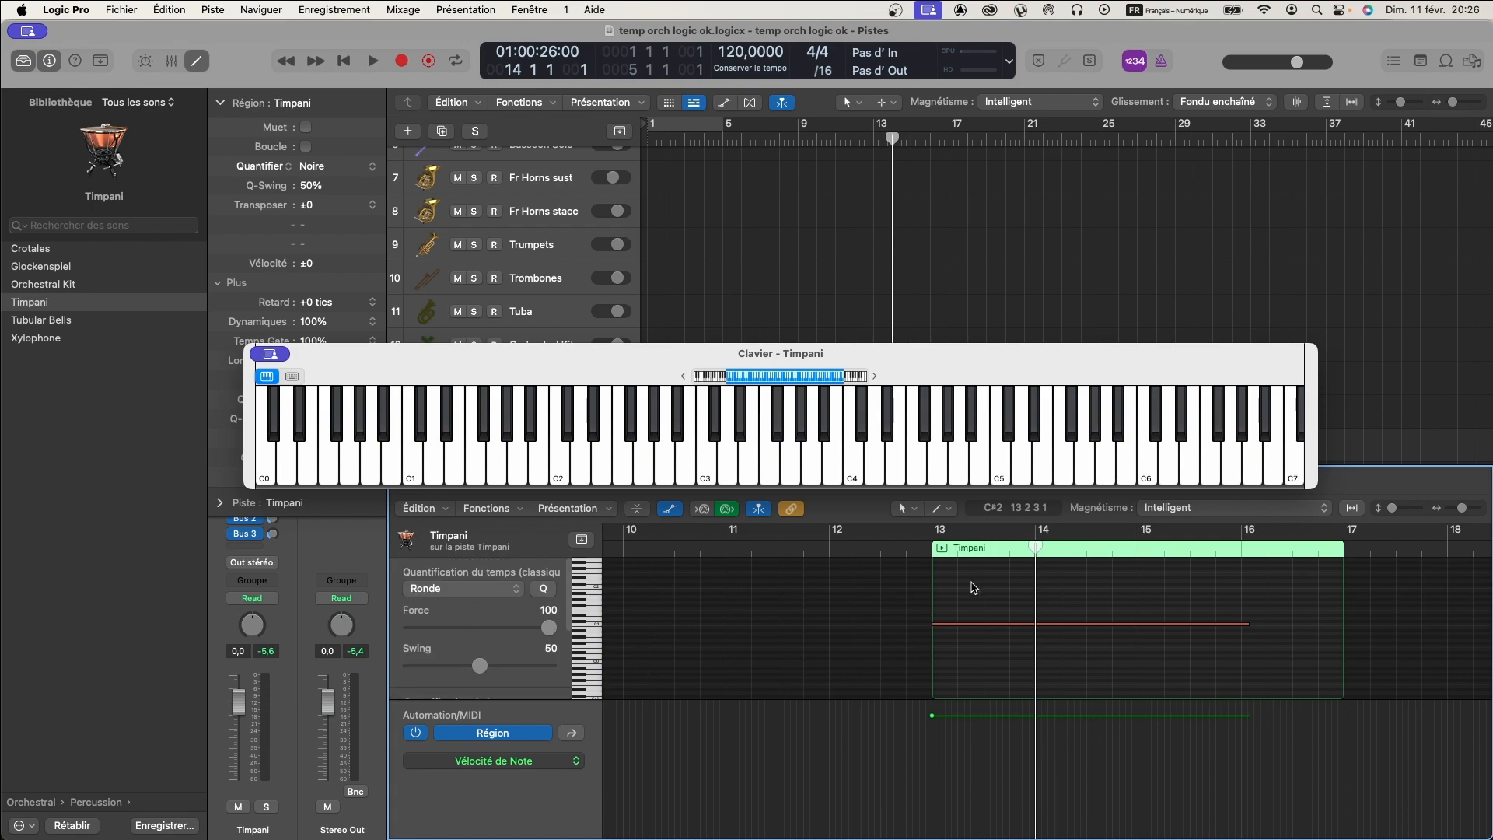
click(968, 625)
right_click(968, 625)
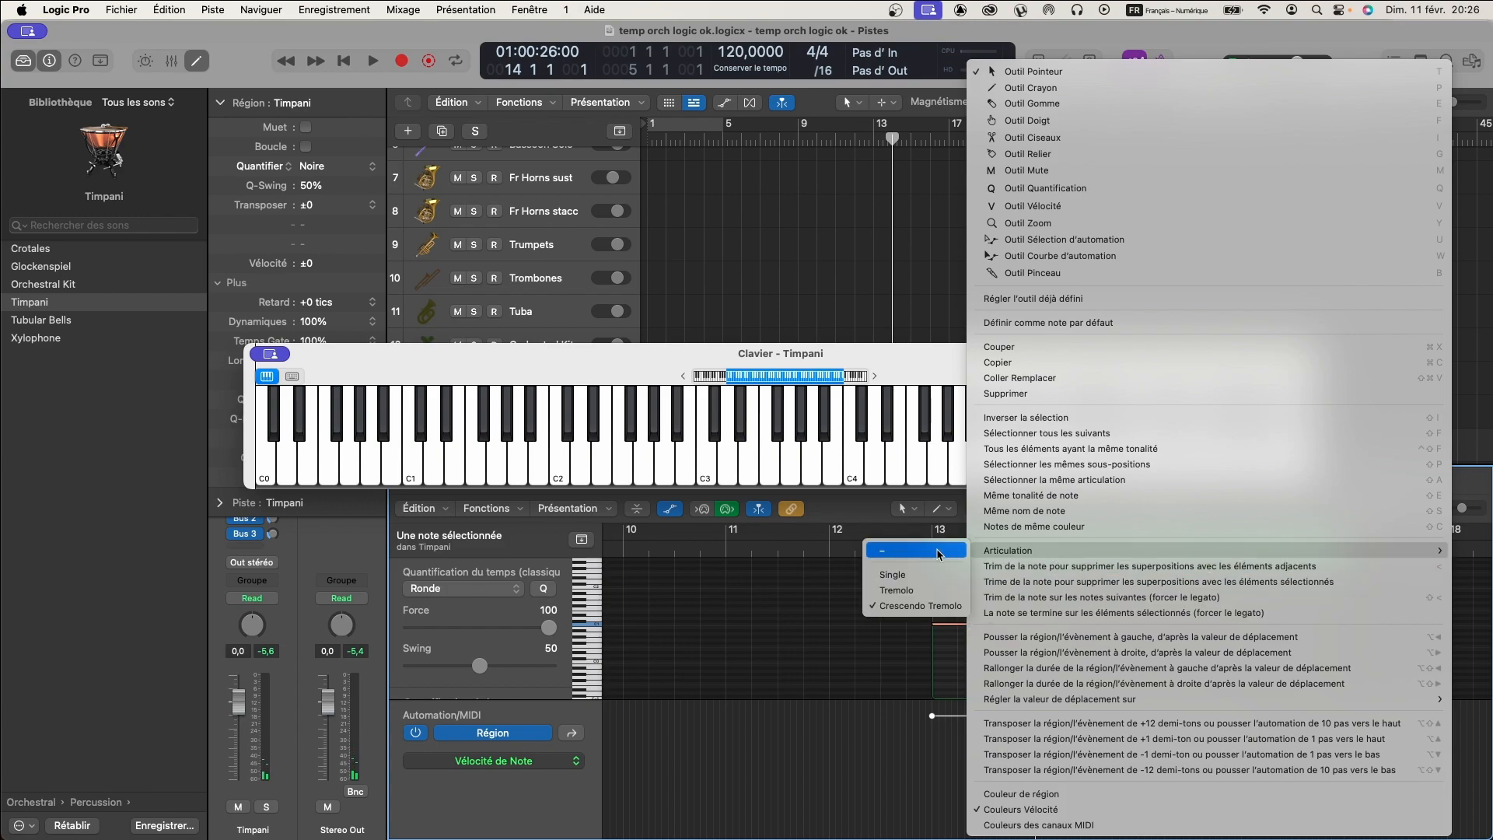
click(804, 597)
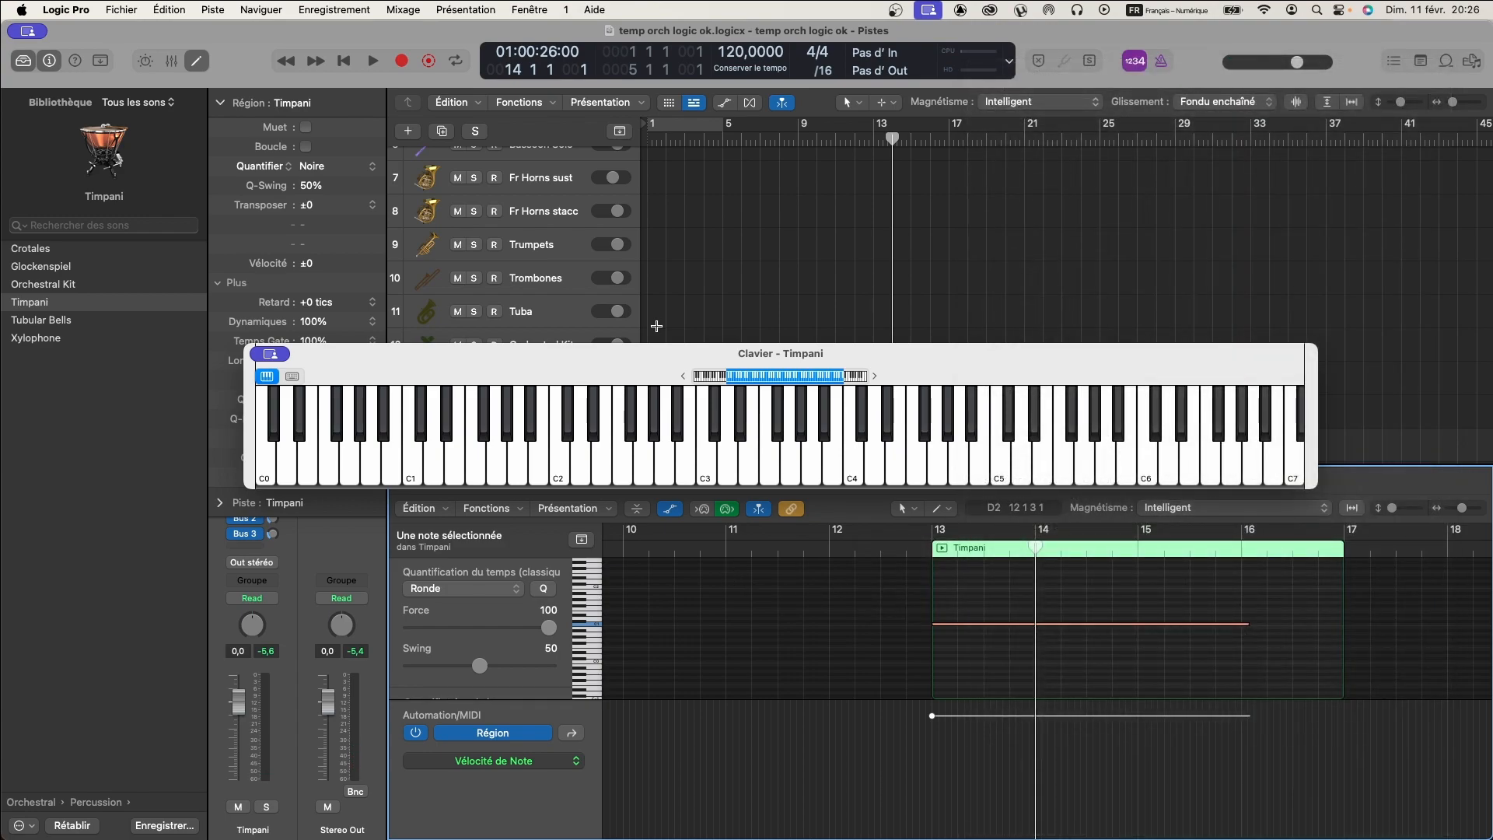
- Close the piano roll editor and deselect the Timpani region
drag(631, 366, 658, 336)
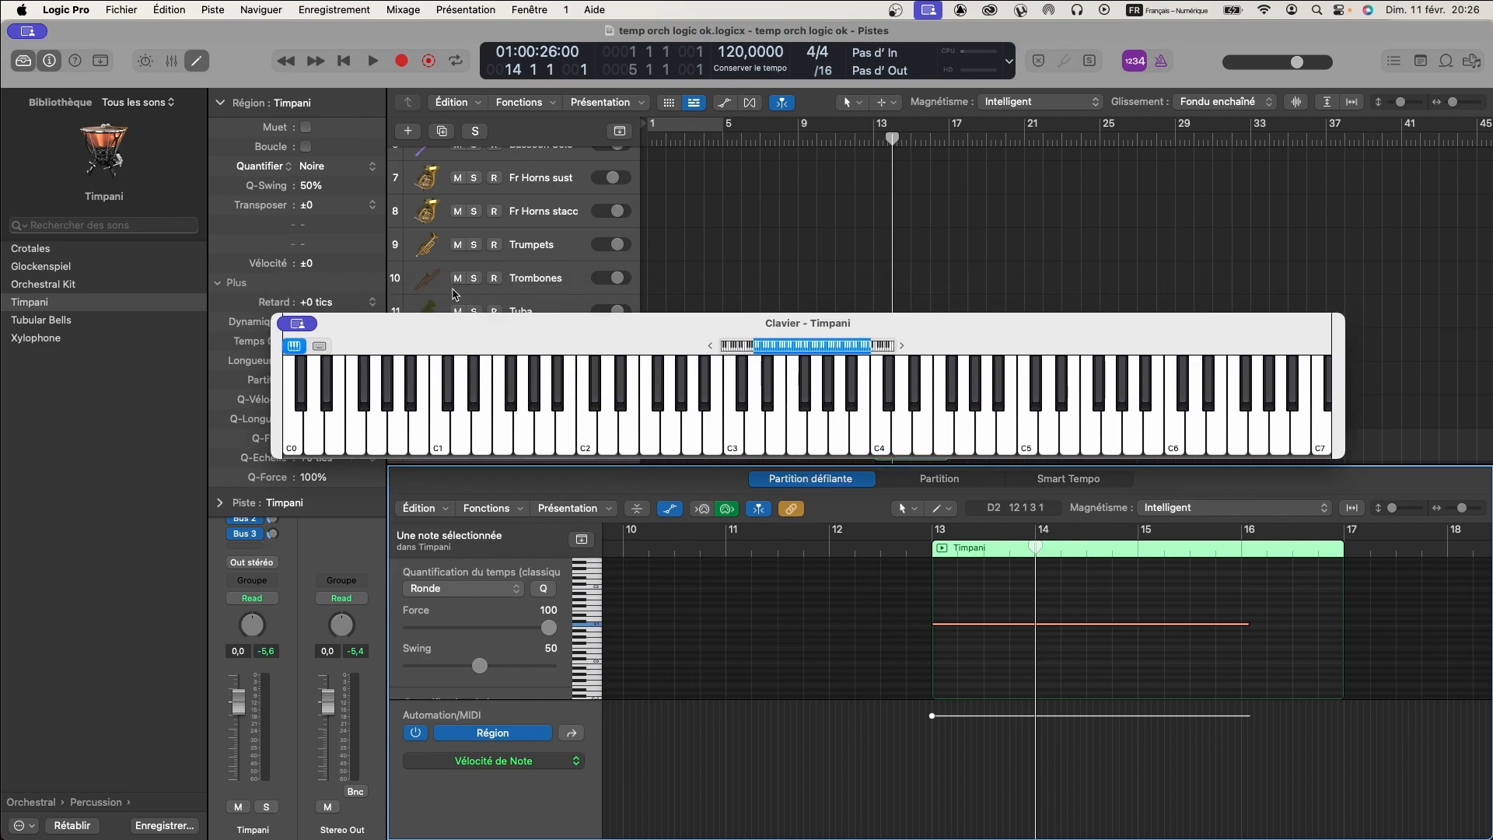
click(202, 66)
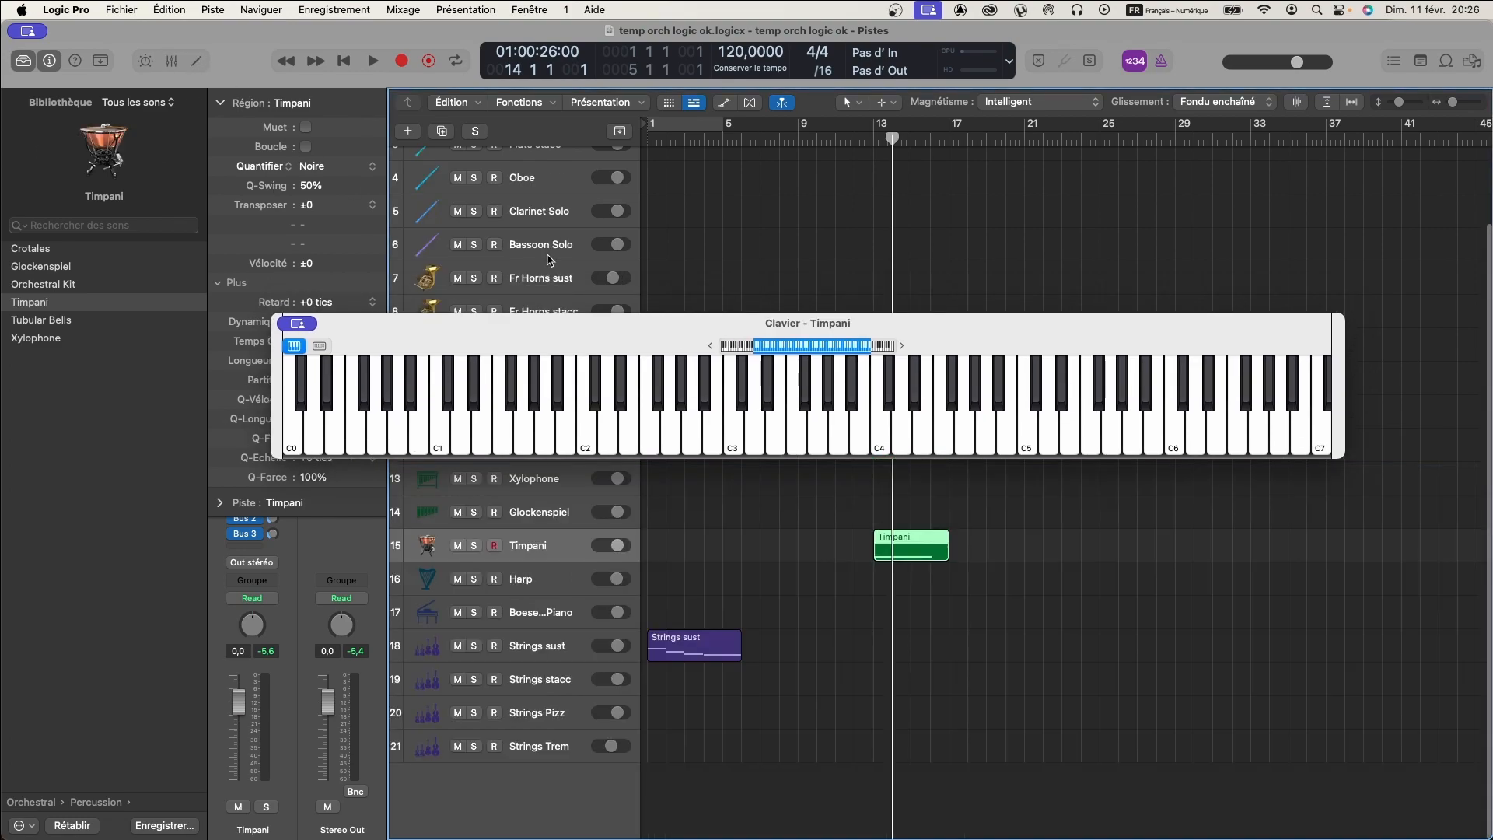
click(982, 542)
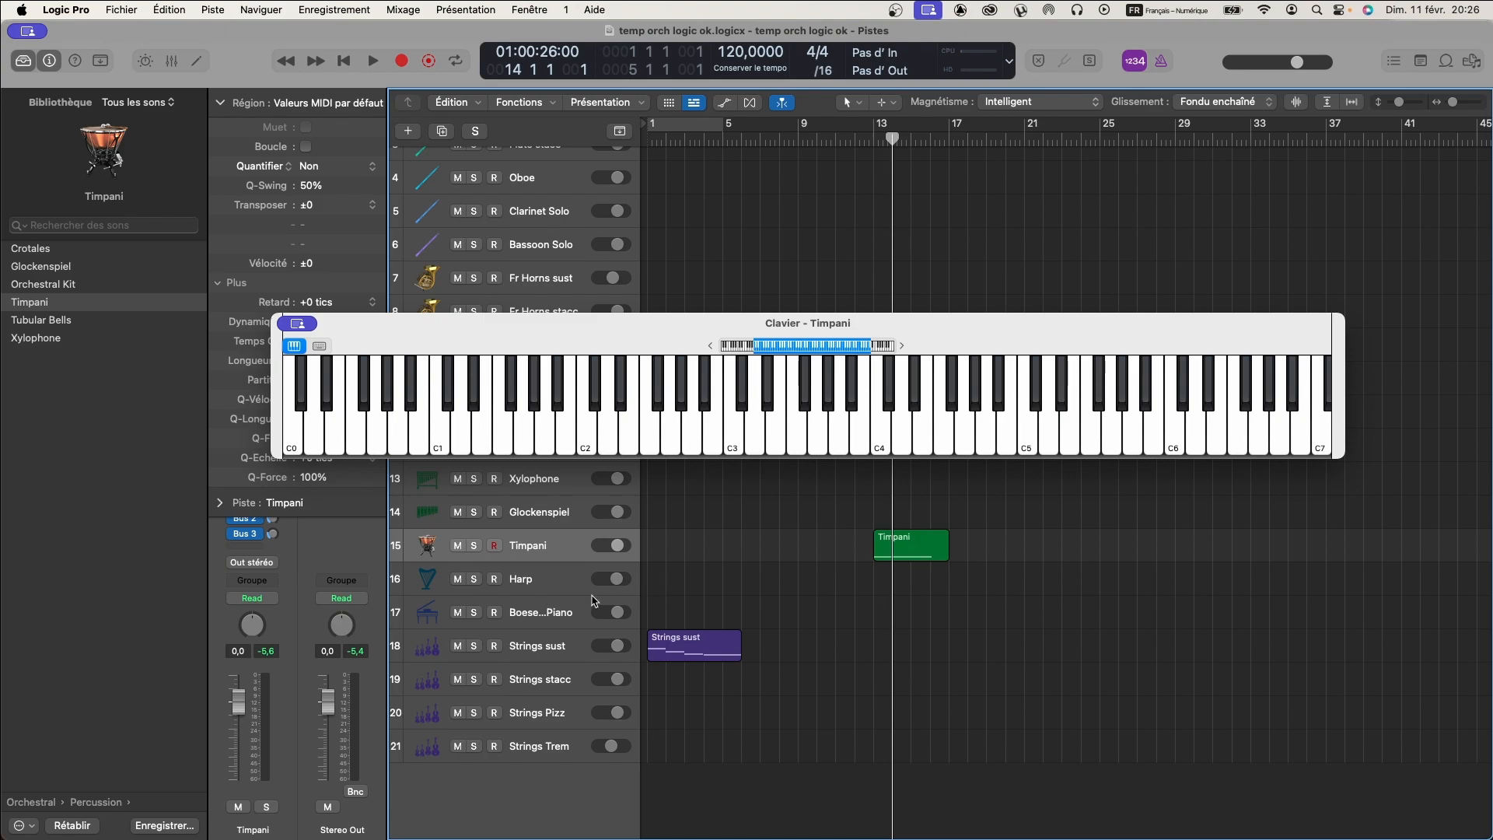
- Go through the Strings sust, Strings stacc, Strings Pizz and Strings Trem tracks, and uncover the upper tracks to review the full template
click(555, 651)
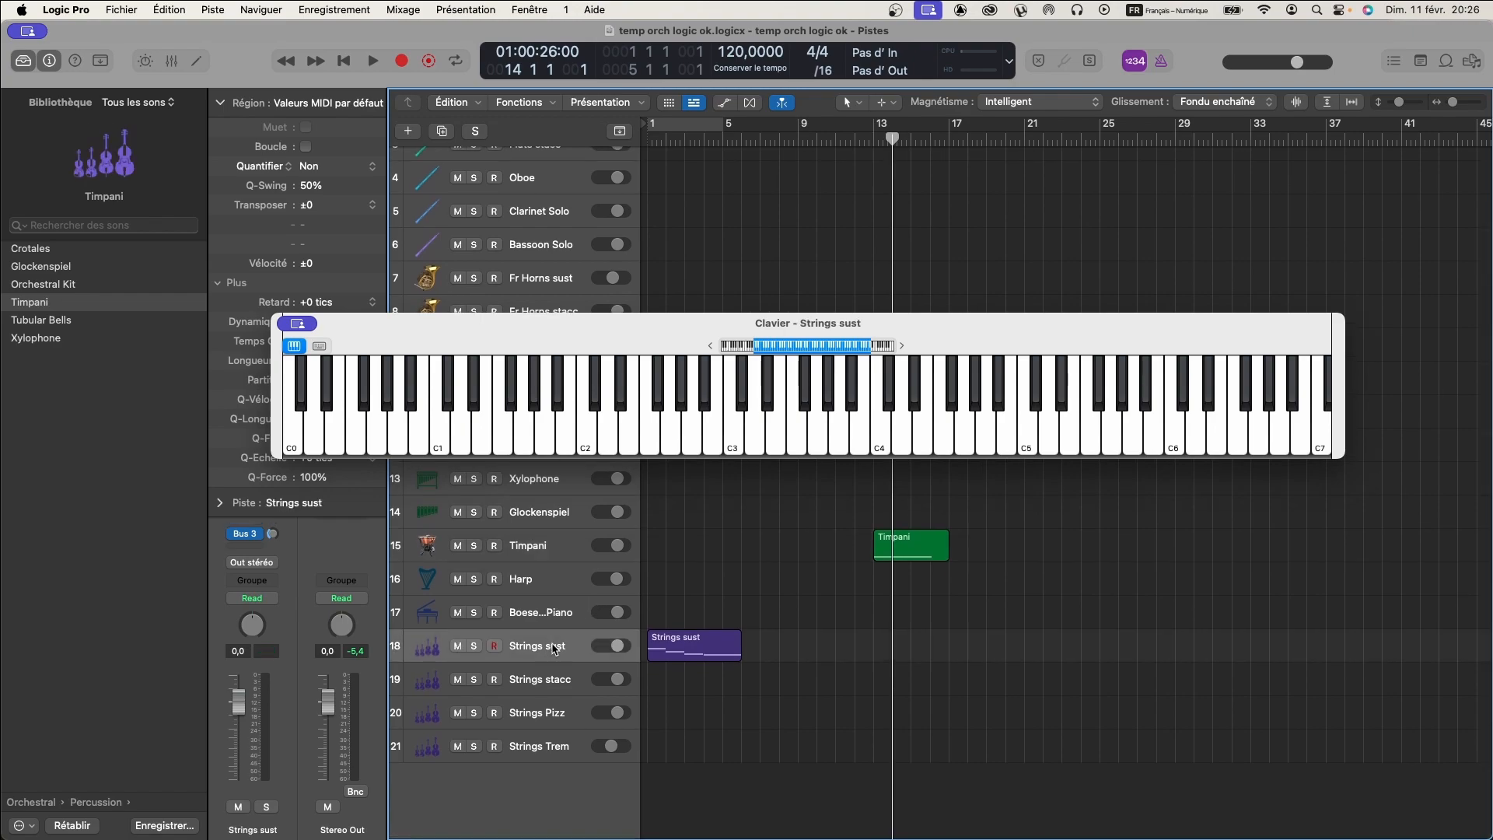
click(553, 678)
click(554, 714)
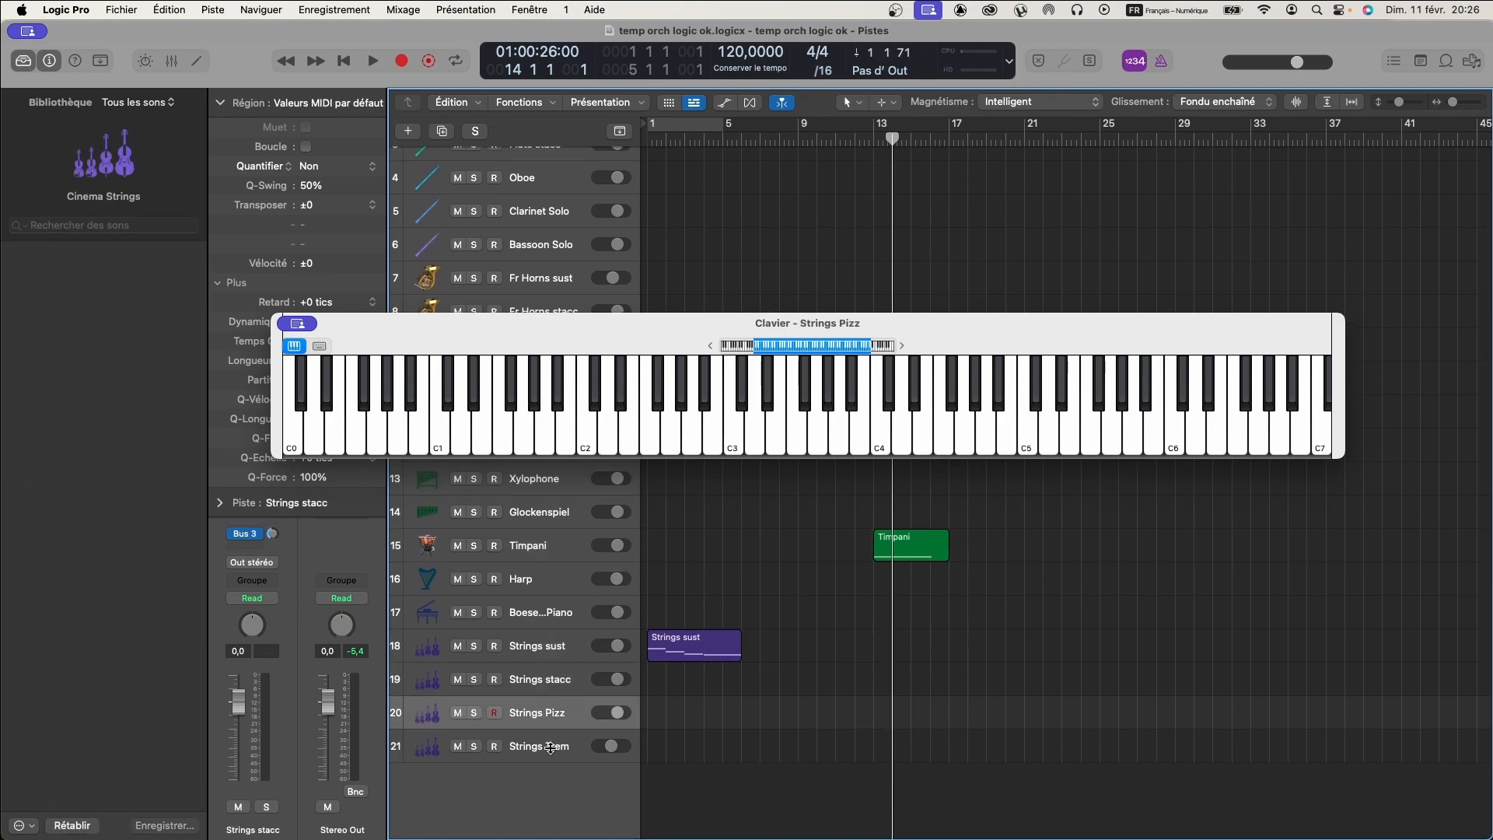
click(553, 750)
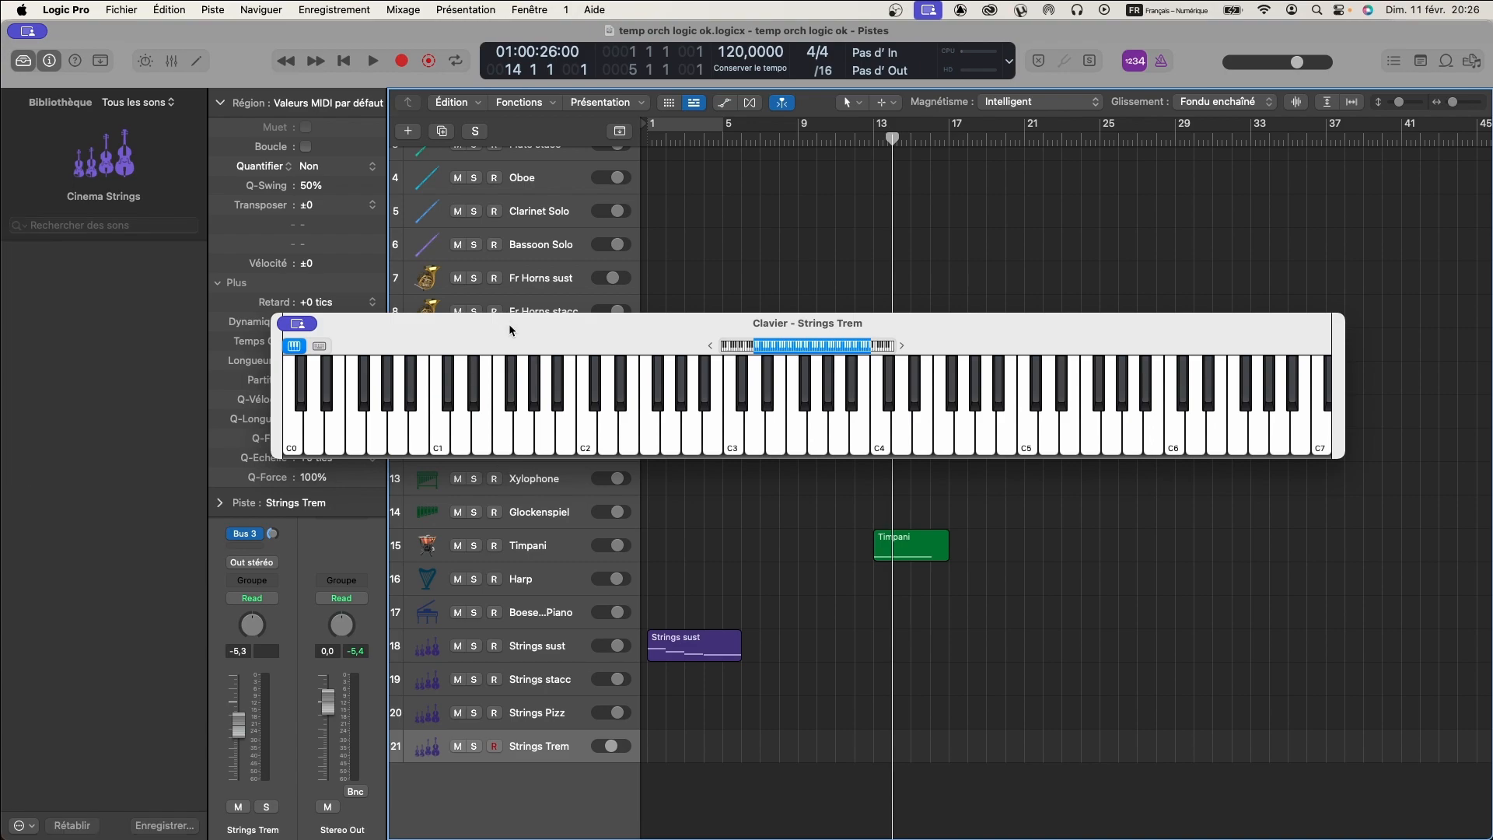
drag(506, 320, 503, 572)
scroll(492, 342, up, 3)
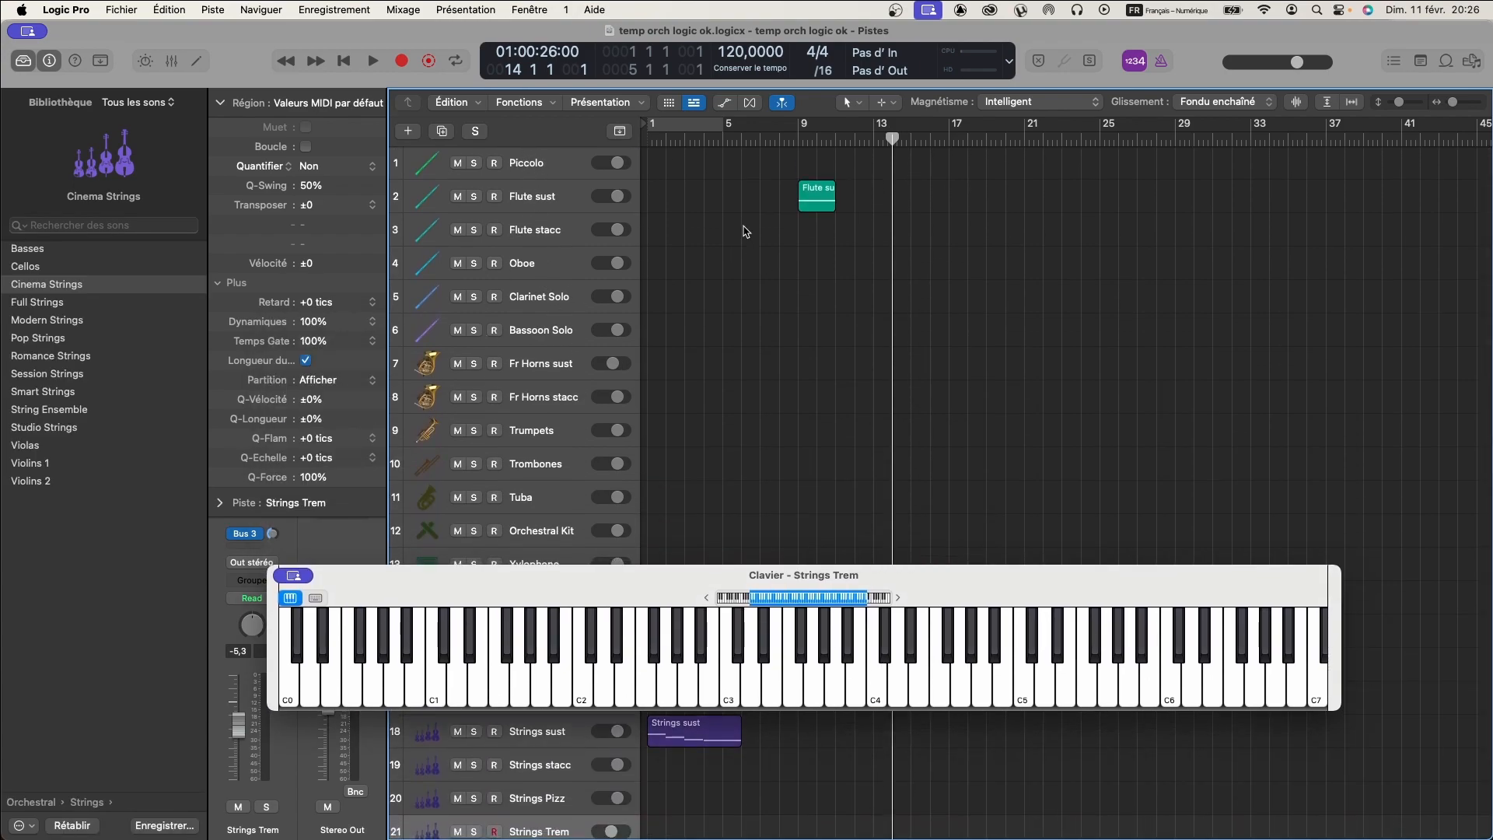
scroll(737, 222, down, 2)
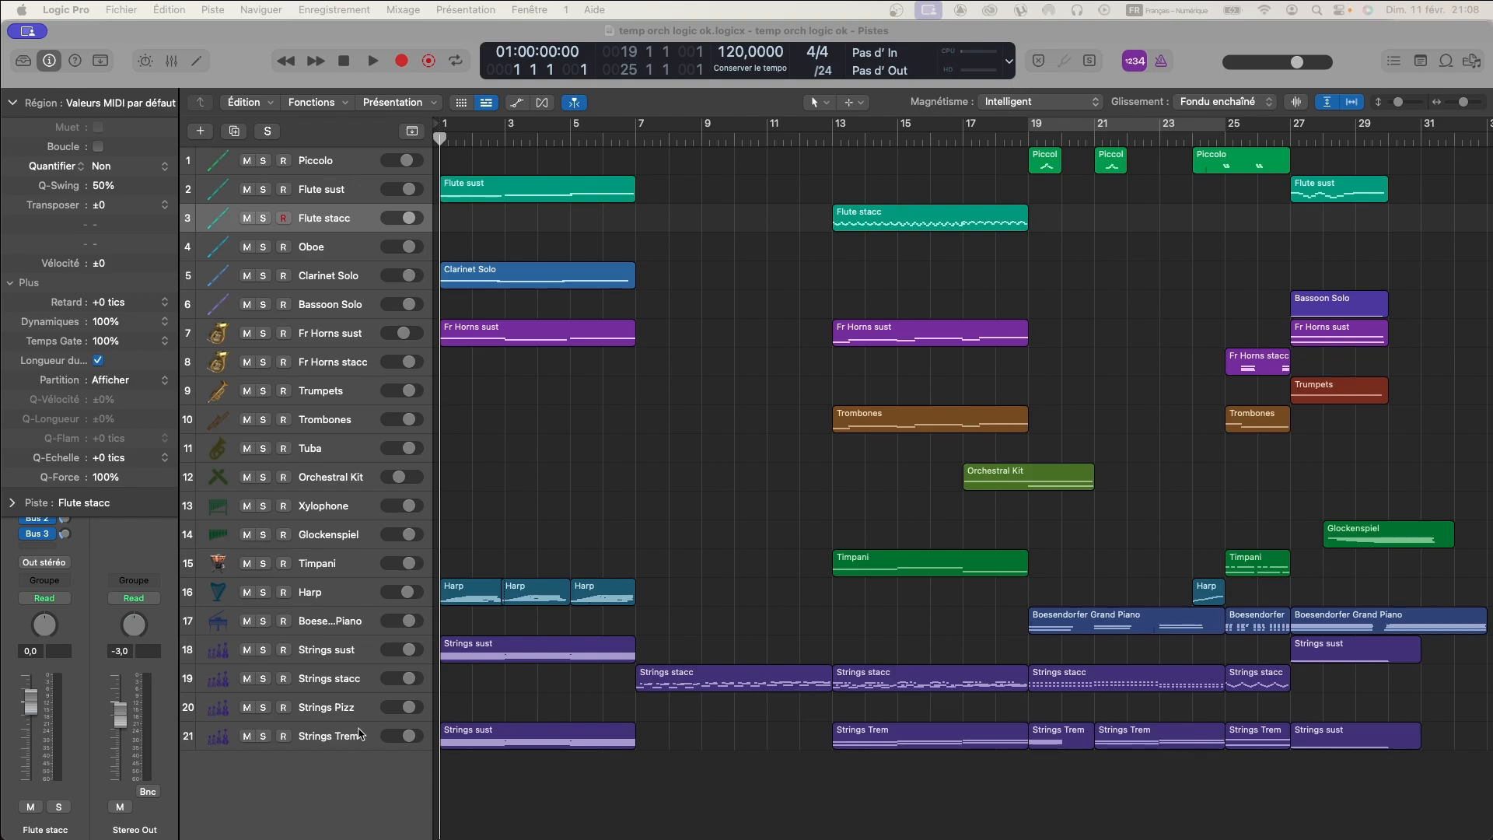
- Show the Smart Controls, view the Strings sust track's articulation switches, and hide the controls again
click(145, 61)
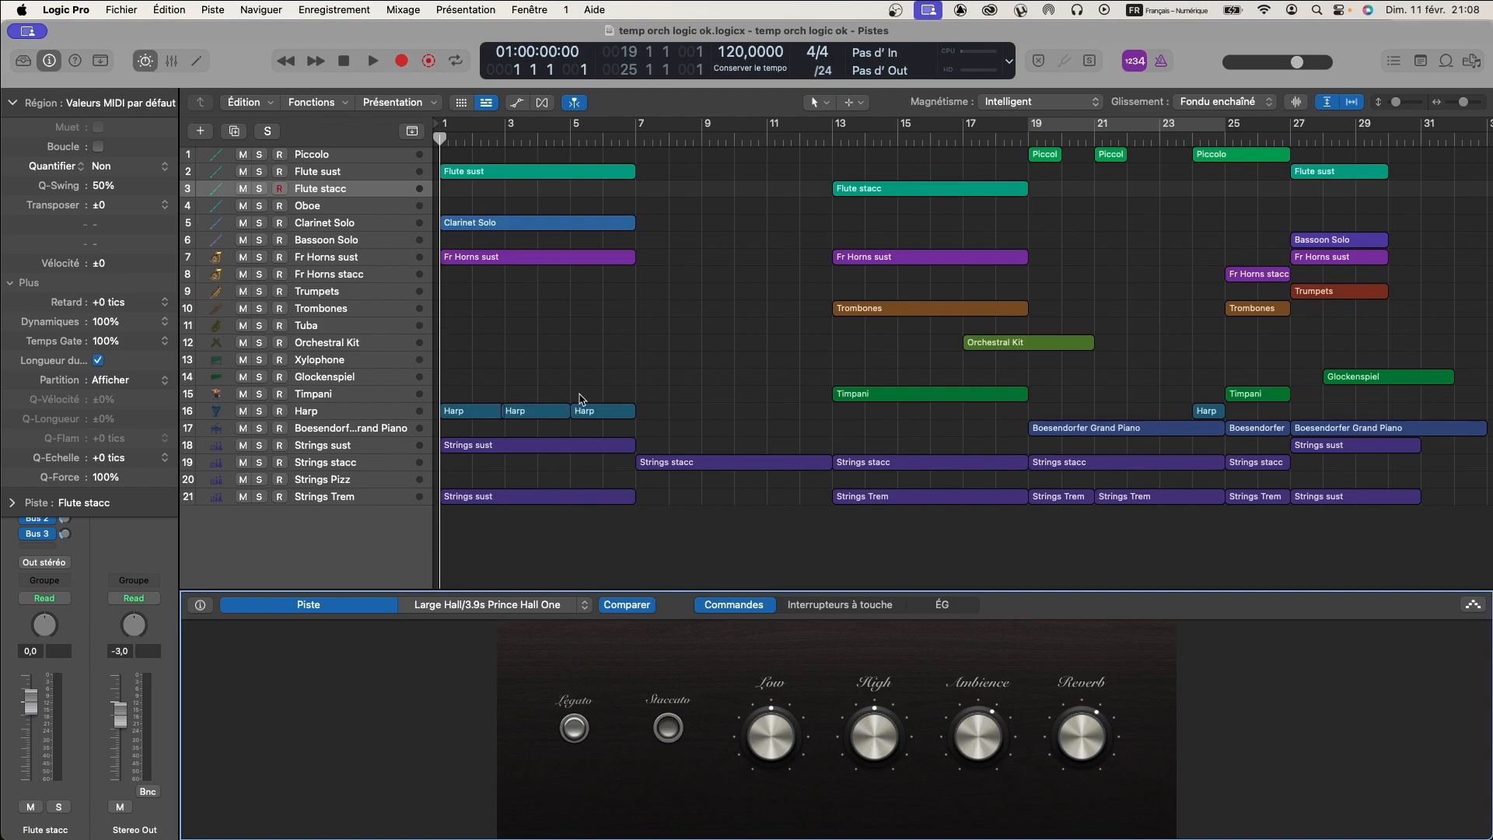
click(493, 447)
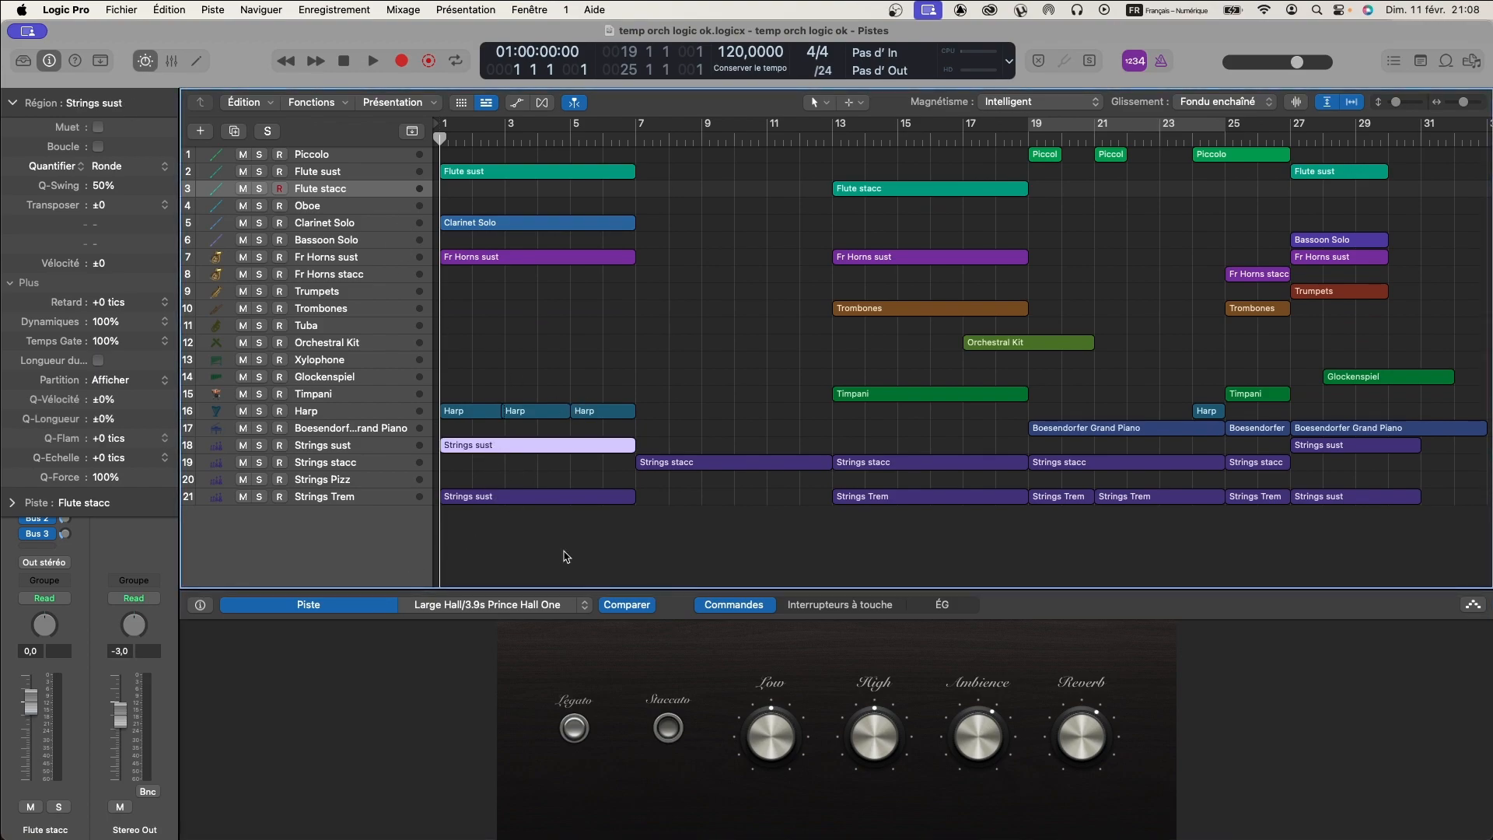
click(397, 448)
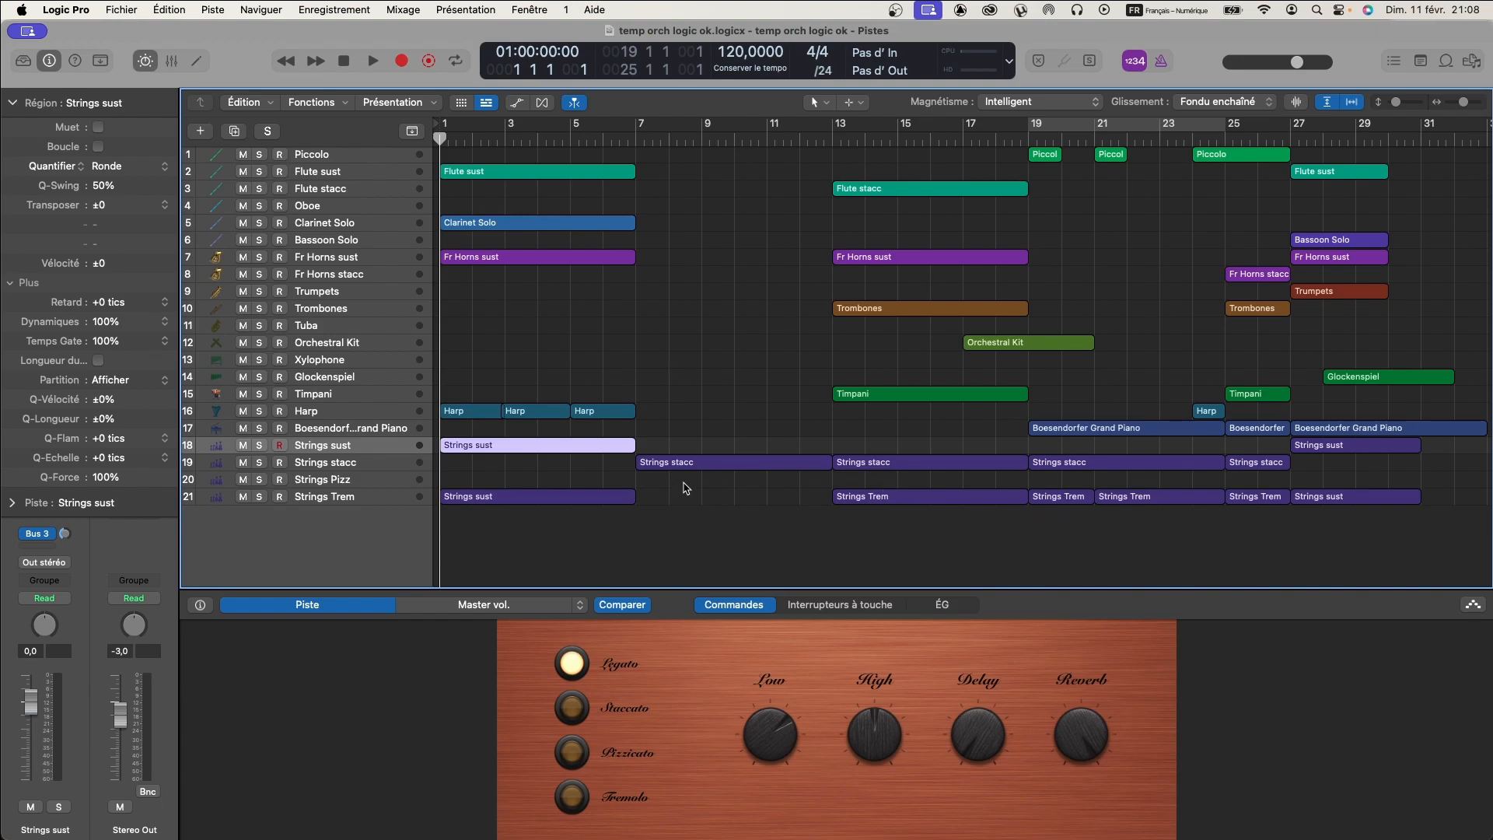
click(321, 607)
click(144, 62)
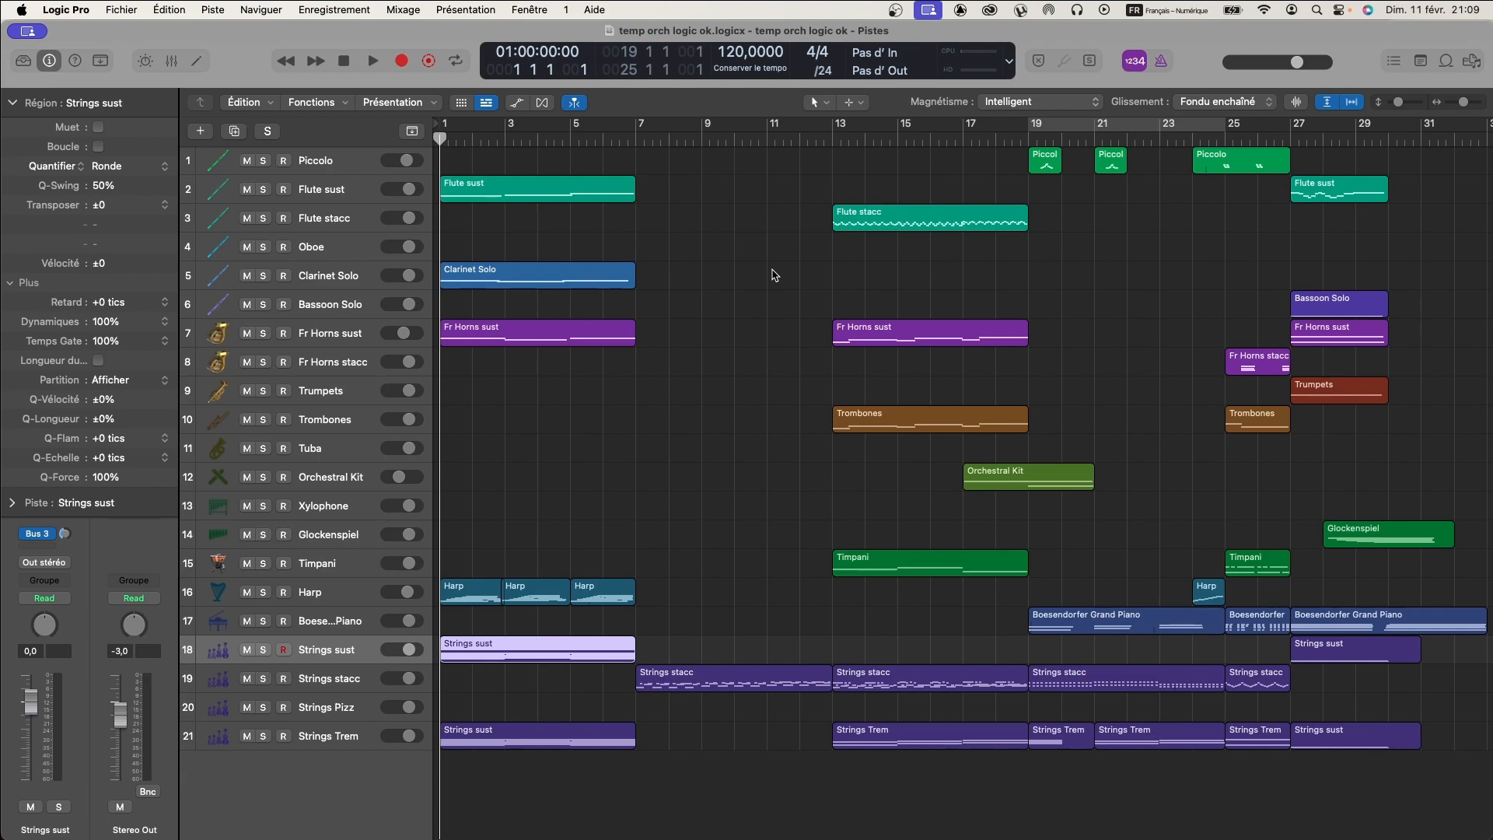
- Play the whole arrangement from bar 1, return the playhead to the start and select the Fr Horns sust track
key(space)
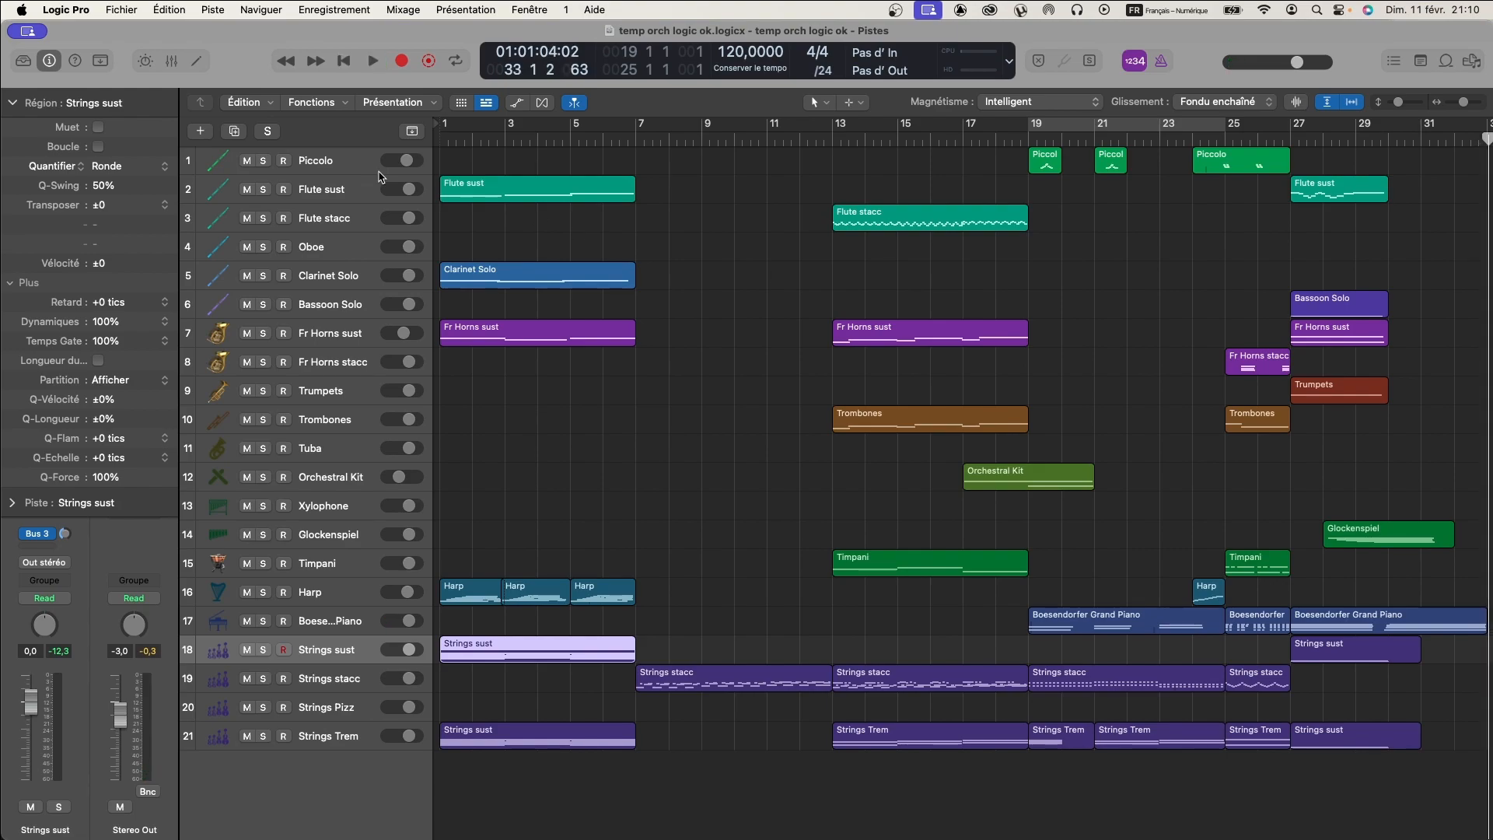
click(438, 138)
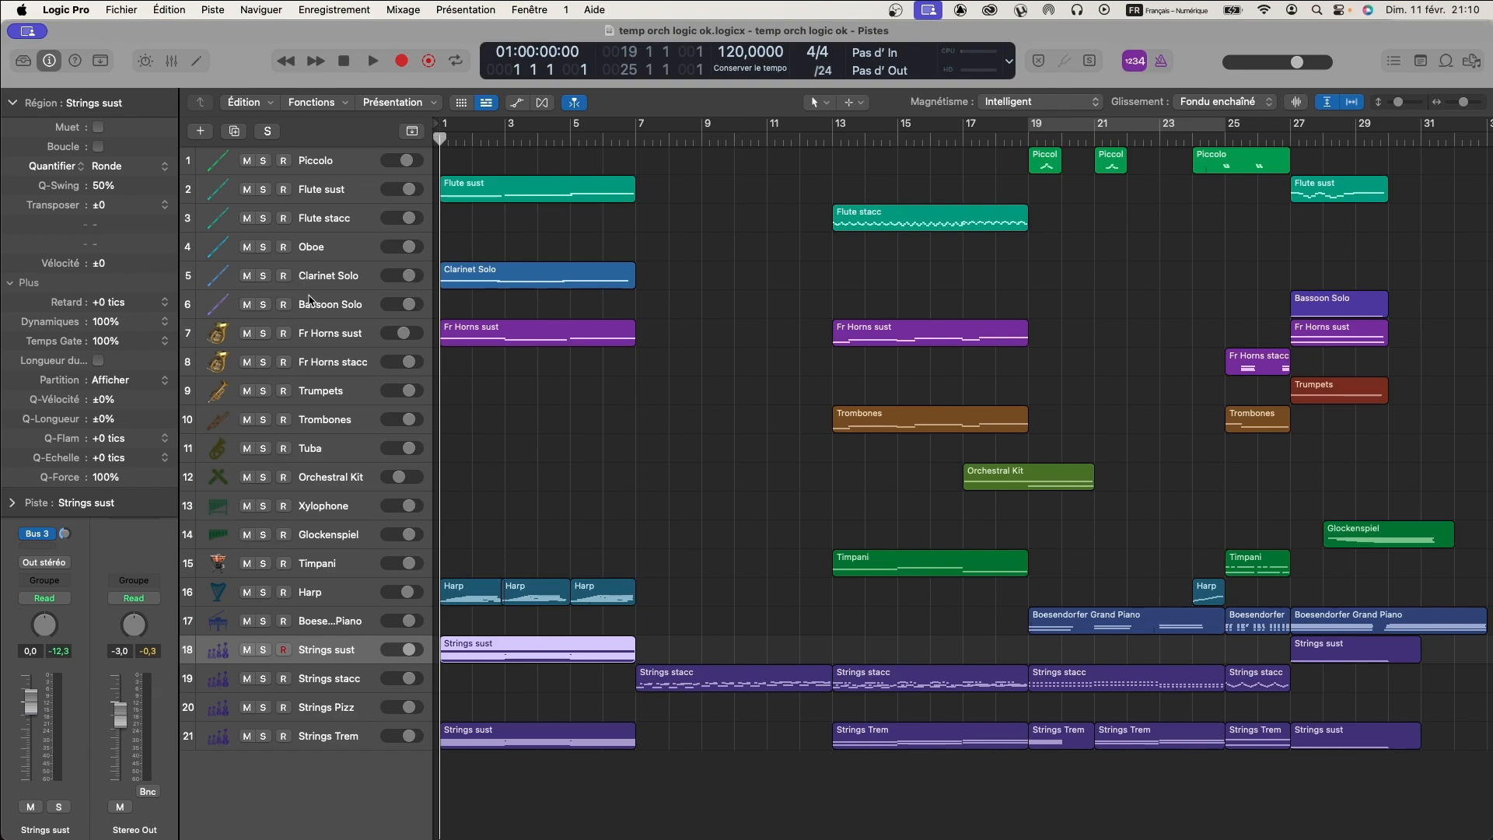
click(315, 334)
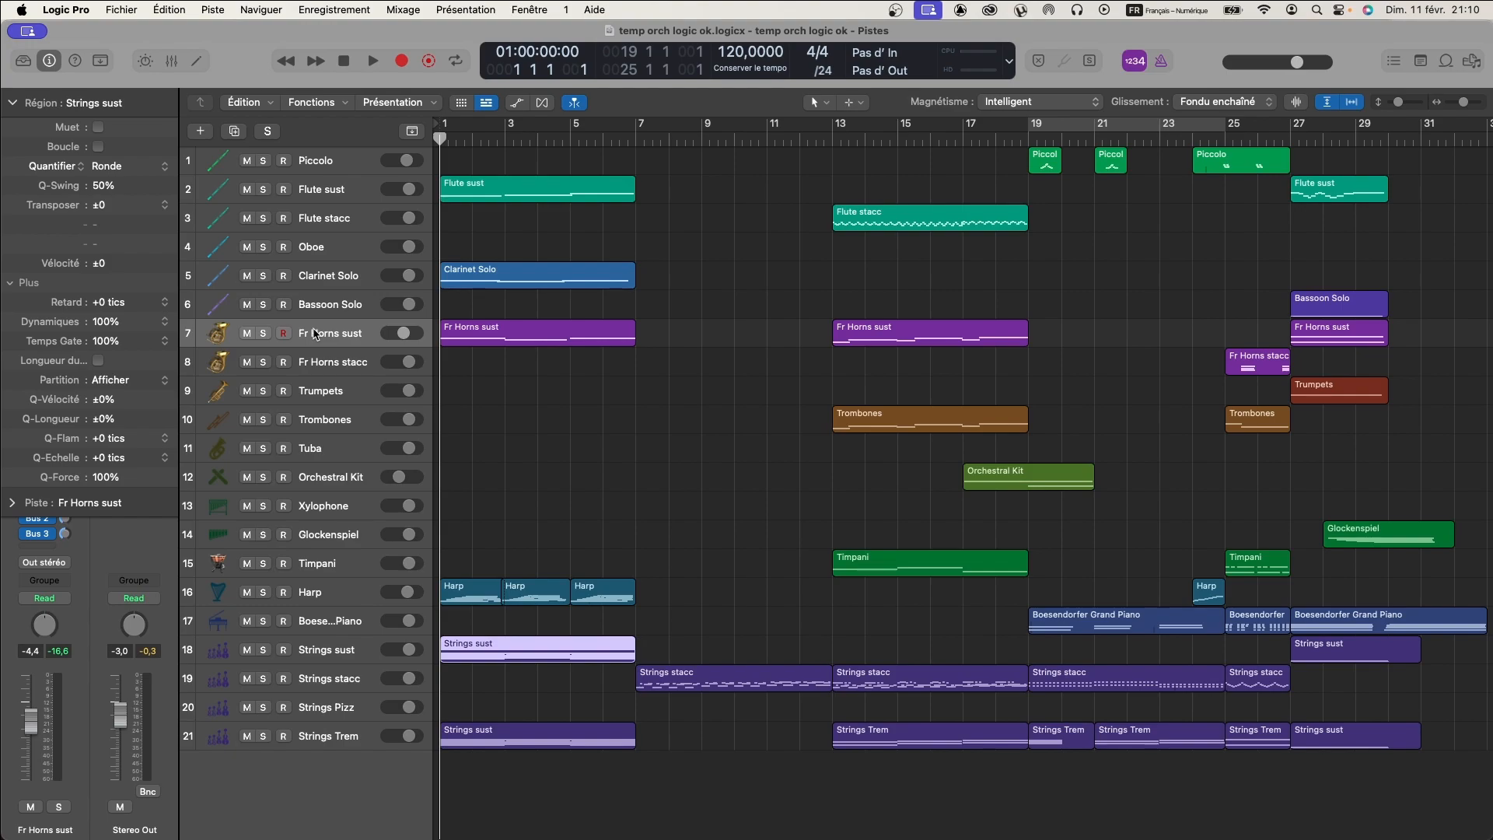